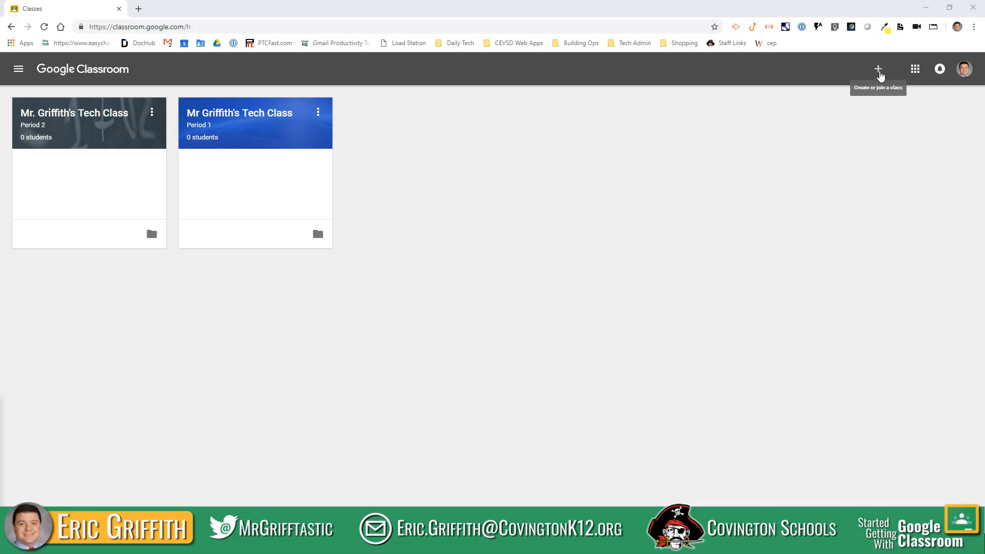
- Create a class named for the teacher's tech class, with section Period 3, subject Technology Department (Professional Development) and room Media Center
{"action": "left_click", "coordinate": [879, 72]}
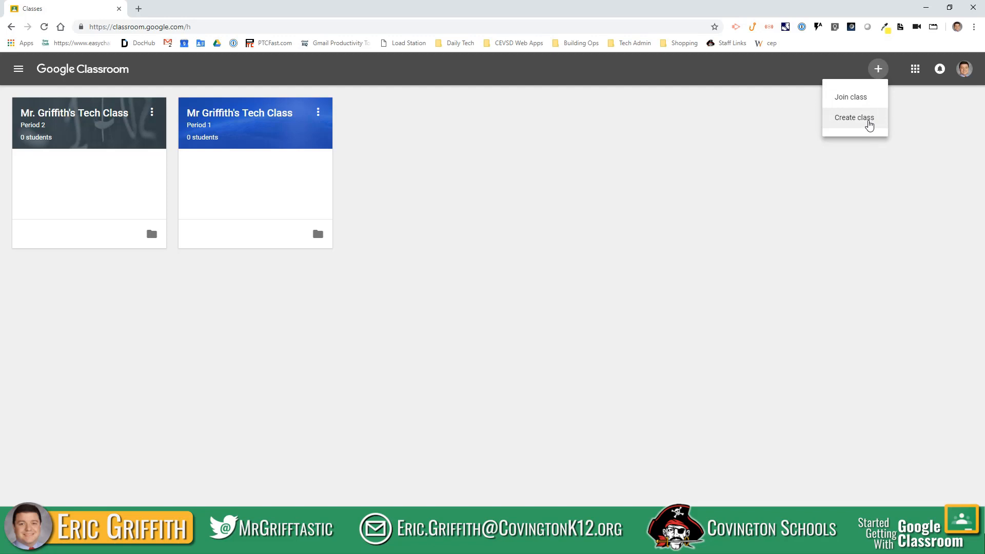
{"action": "left_click", "coordinate": [869, 126]}
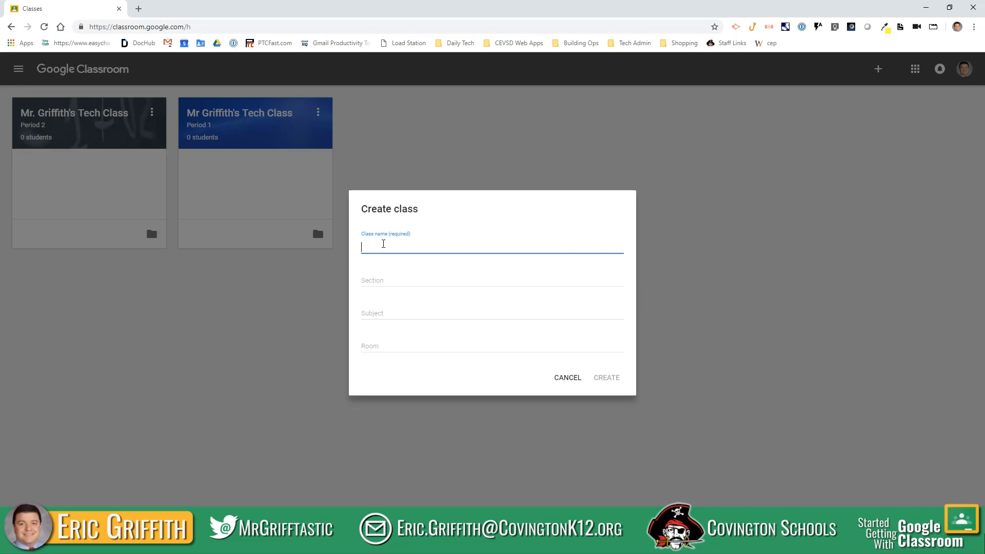
{"action": "type", "text": "Mr Griffith's Tech Class"}
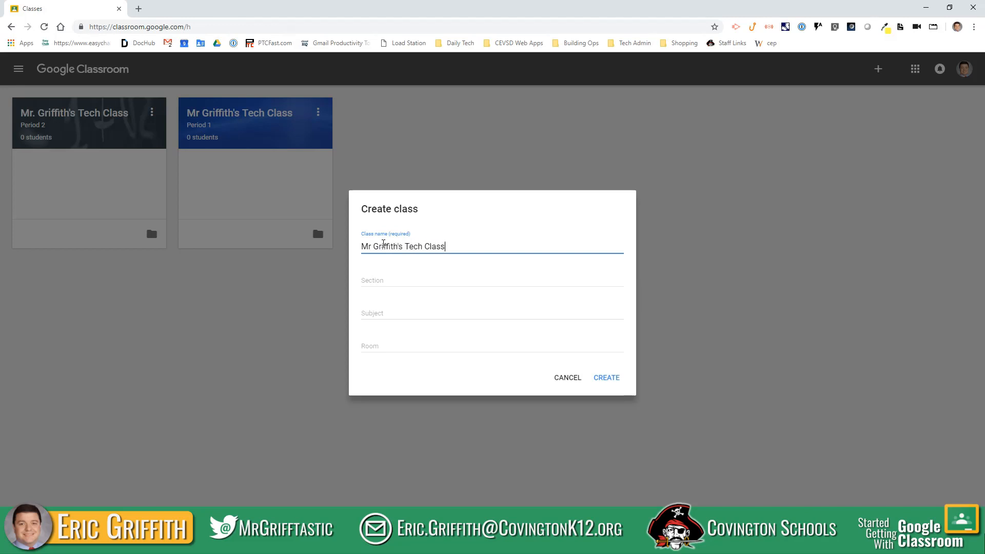
{"action": "left_click", "coordinate": [394, 281]}
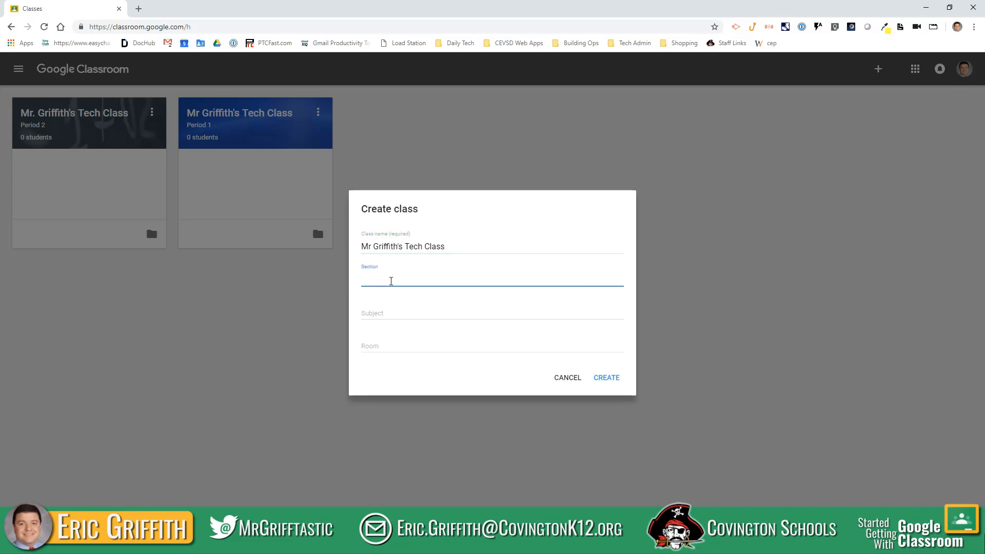
{"action": "type", "text": "Period 3"}
{"action": "left_click", "coordinate": [412, 312]}
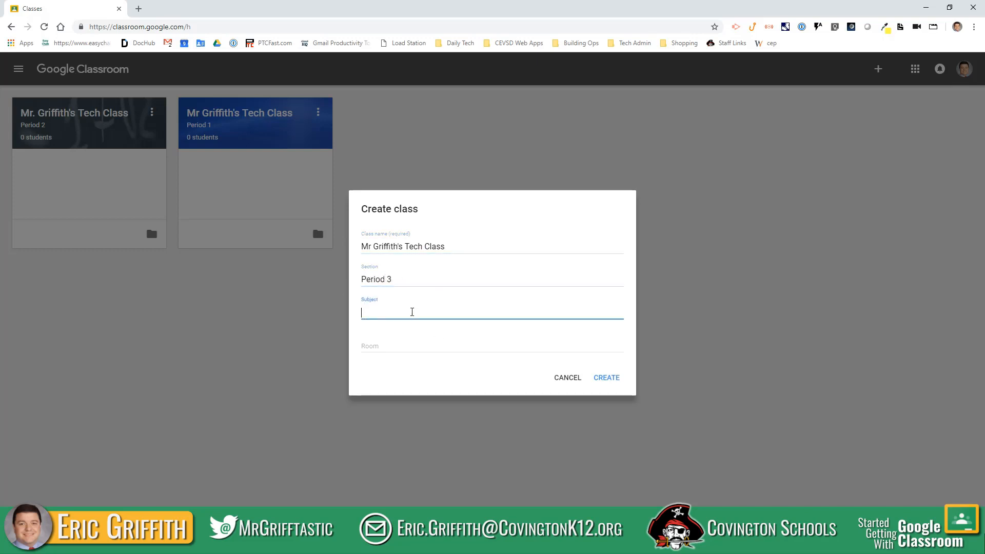
{"action": "type", "text": "tech"}
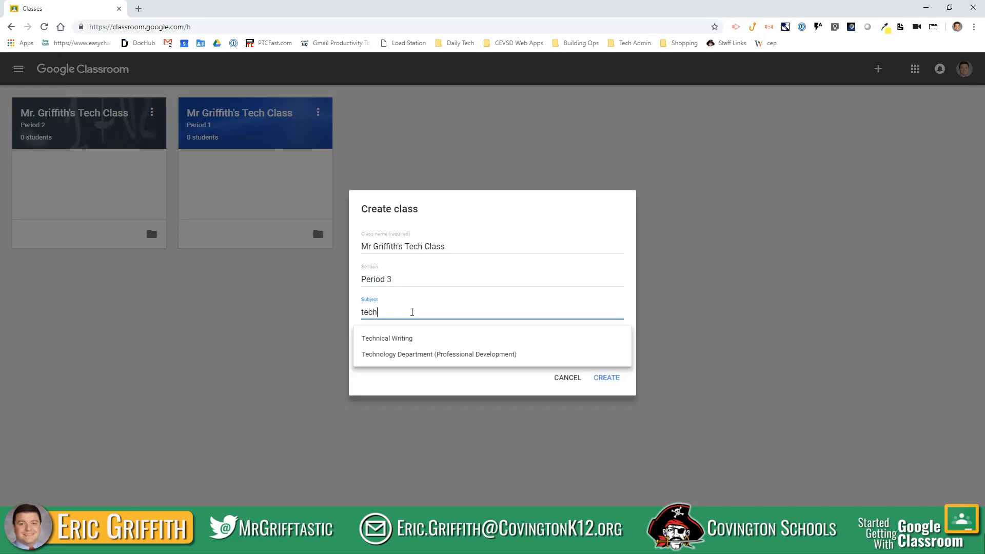
{"action": "left_click", "coordinate": [445, 356]}
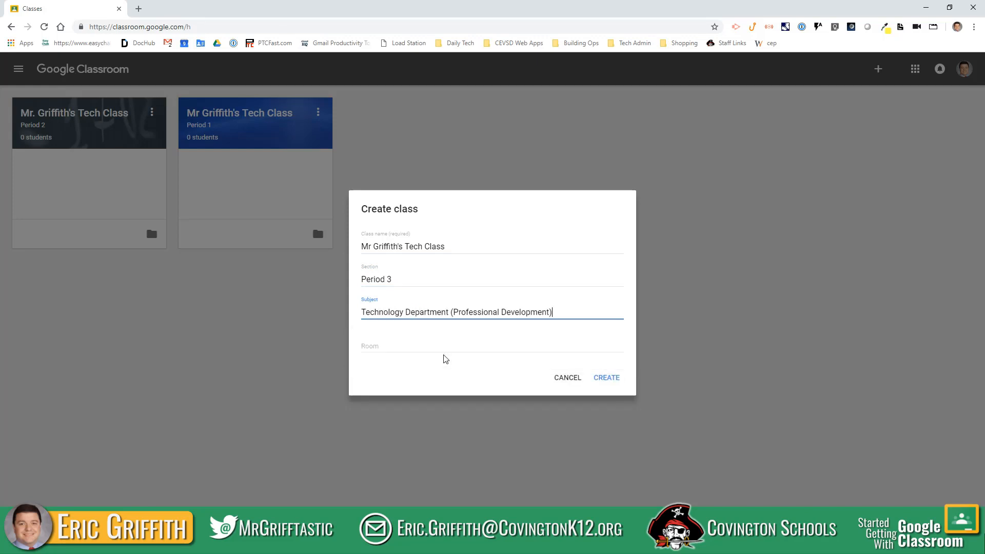
{"action": "left_click", "coordinate": [472, 349]}
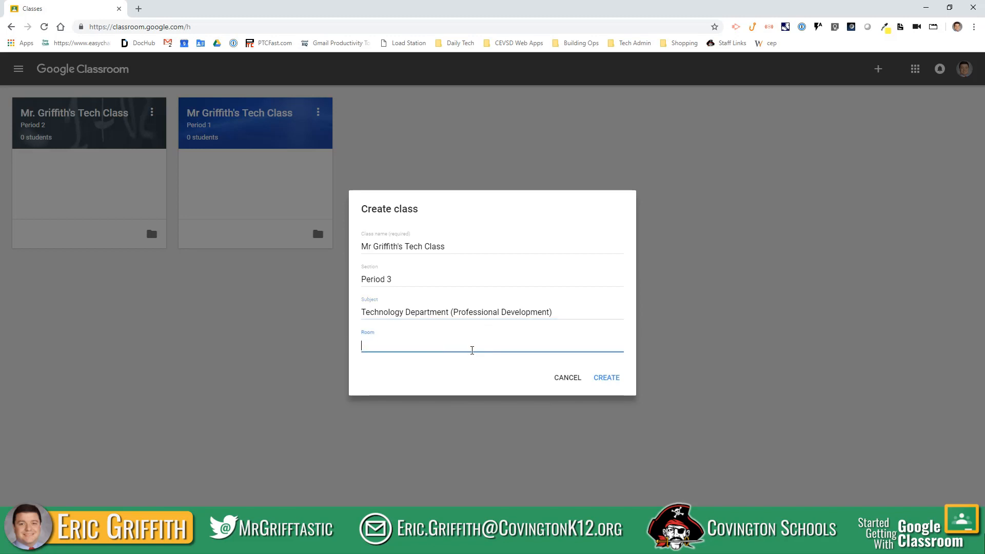
{"action": "type", "text": "Media Center"}
{"action": "left_click", "coordinate": [615, 383]}
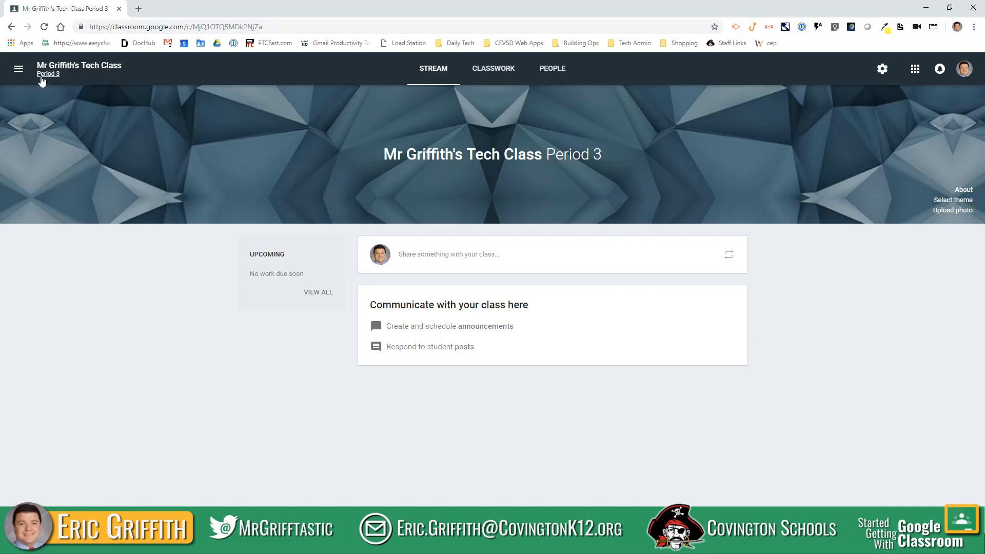
- View the Period 2 class and return to the Period 3 class
{"action": "left_click", "coordinate": [20, 76]}
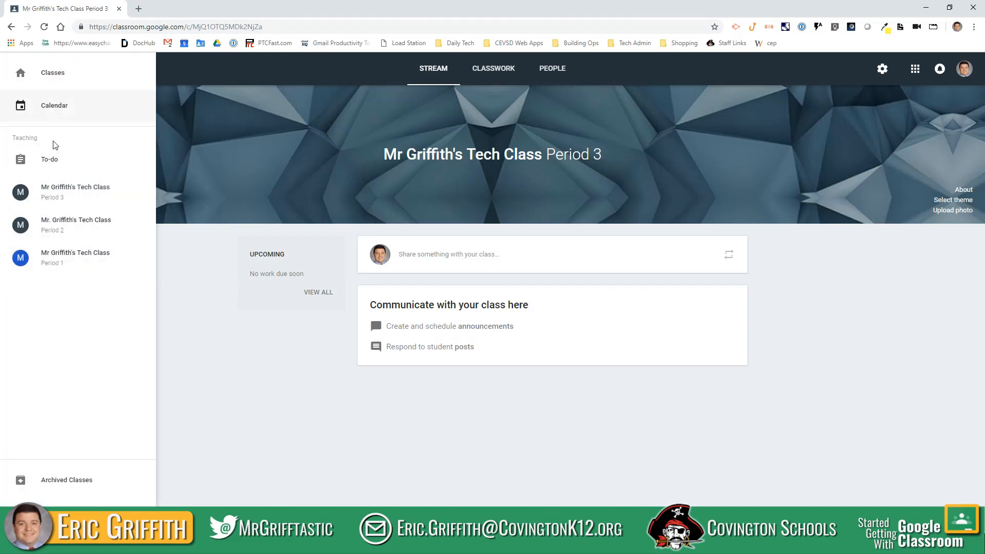
{"action": "left_click", "coordinate": [61, 231]}
{"action": "left_click", "coordinate": [19, 76]}
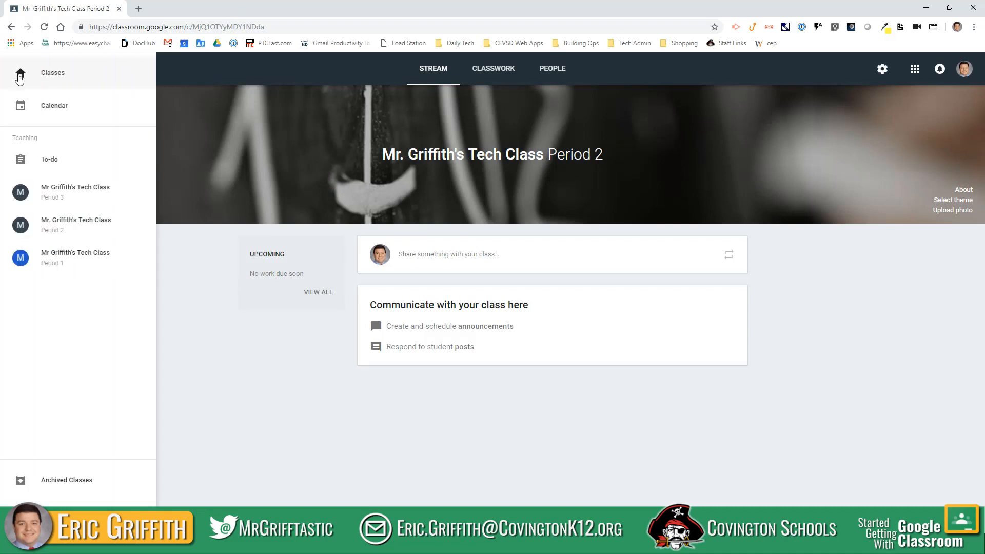
{"action": "left_click", "coordinate": [55, 198]}
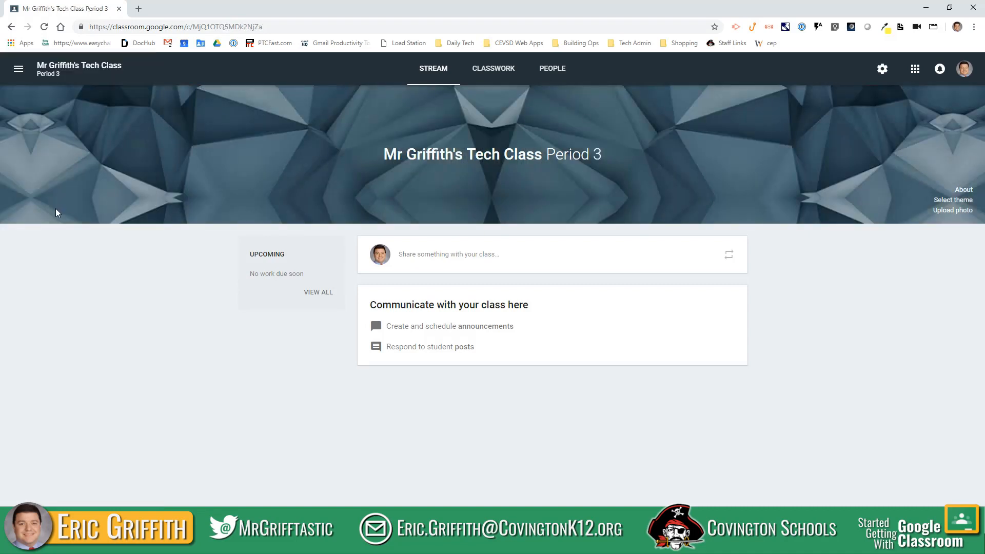
{"action": "left_click", "coordinate": [18, 68]}
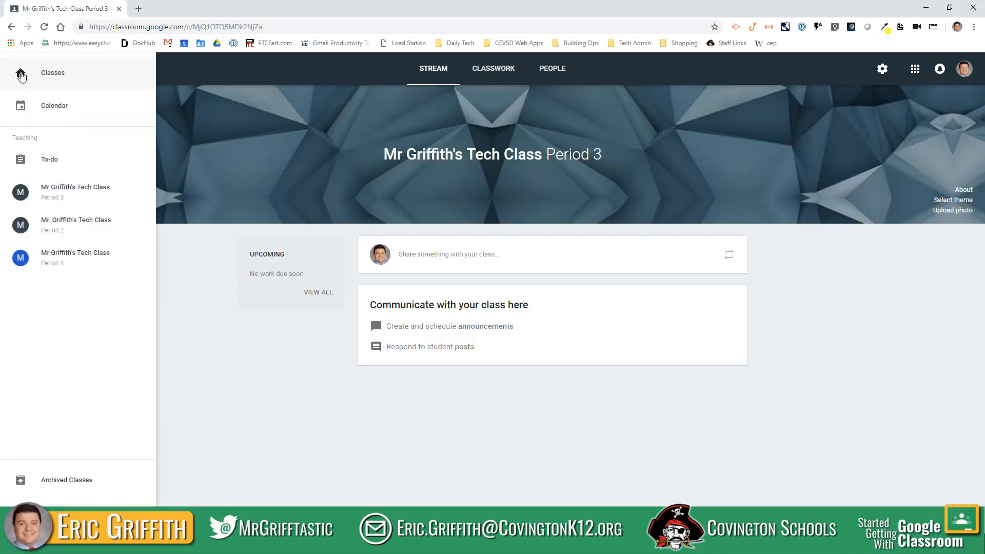
{"action": "left_click", "coordinate": [78, 204]}
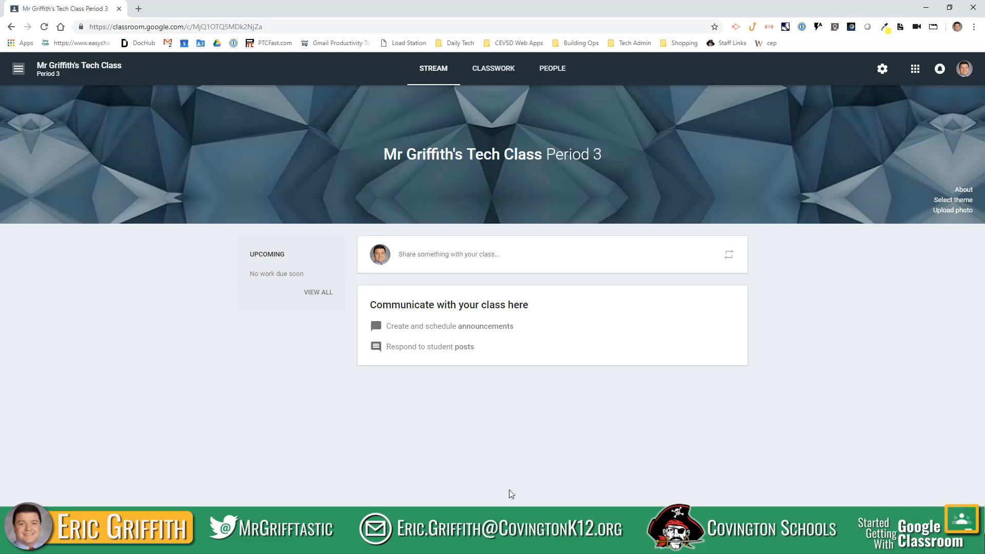
- Start an announcement in the Period 3 stream with the text "Big On FRIDAY!!!!!"
{"action": "left_click", "coordinate": [458, 261]}
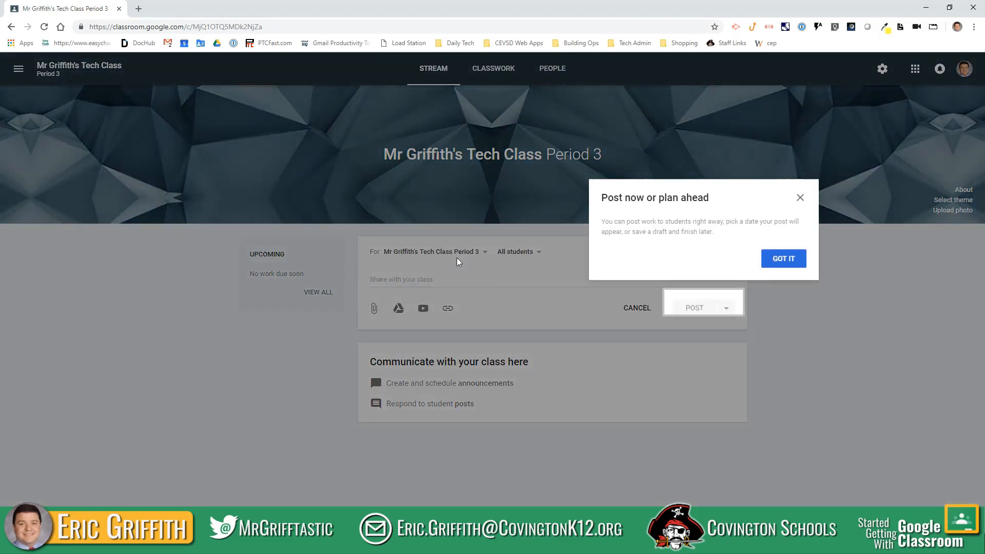
{"action": "left_click", "coordinate": [798, 201]}
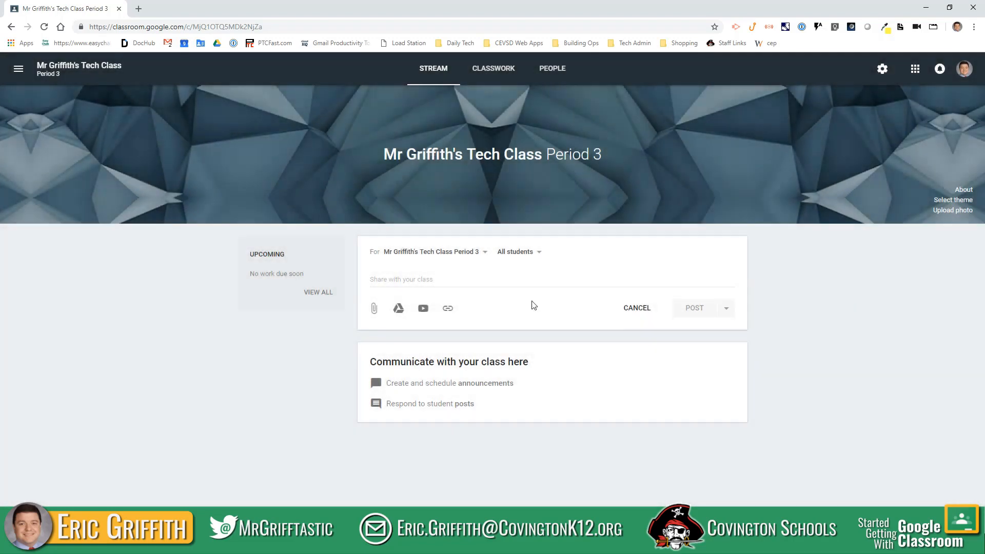
{"action": "left_click", "coordinate": [383, 282]}
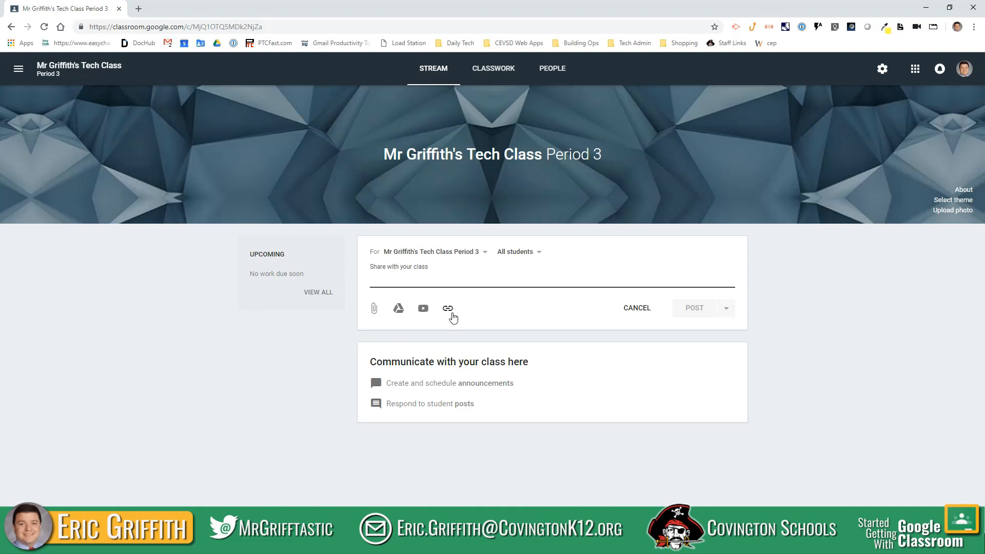
{"action": "type", "text": "Big On FRIDAY!!!!!"}
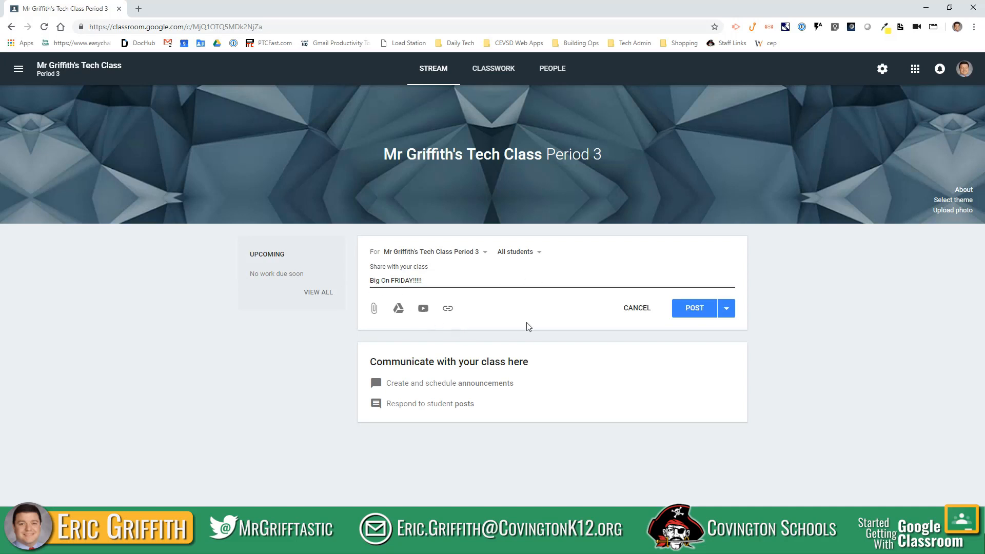
- Add the Period 2 and Period 1 classes as recipients of the announcement
{"action": "left_click", "coordinate": [483, 253]}
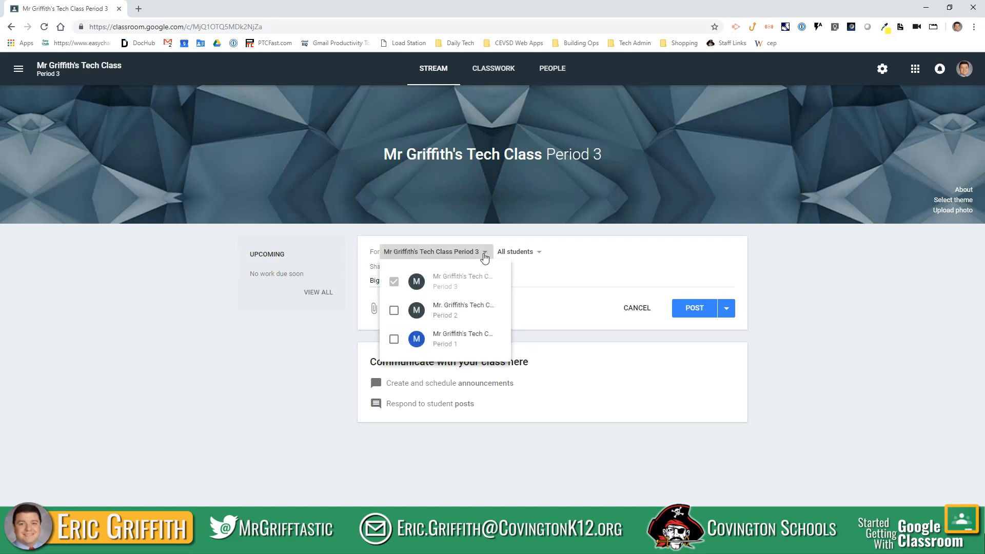
{"action": "left_click", "coordinate": [484, 253]}
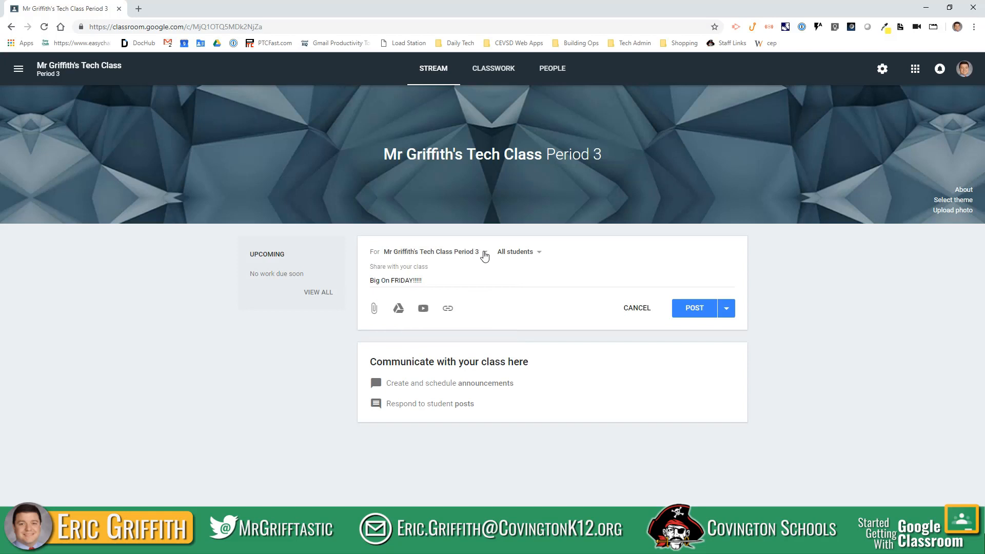
{"action": "left_click", "coordinate": [484, 253]}
{"action": "left_click", "coordinate": [393, 311]}
{"action": "left_click", "coordinate": [393, 339]}
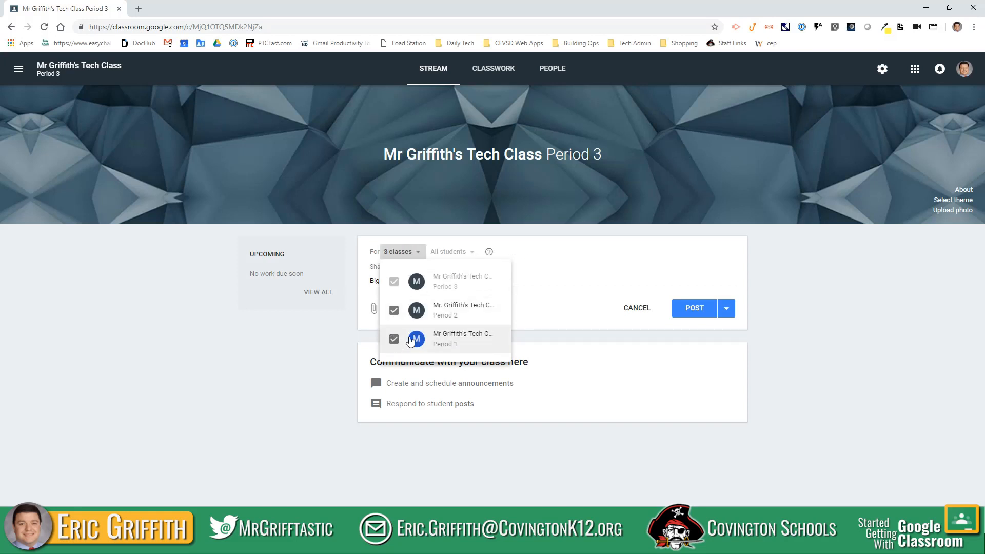
{"action": "left_click", "coordinate": [530, 303]}
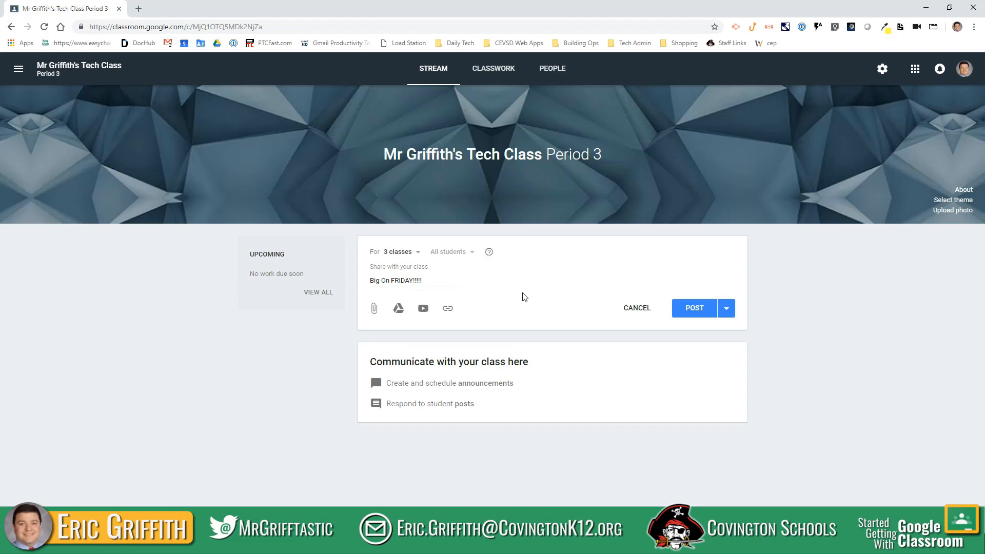
{"action": "left_click", "coordinate": [413, 253]}
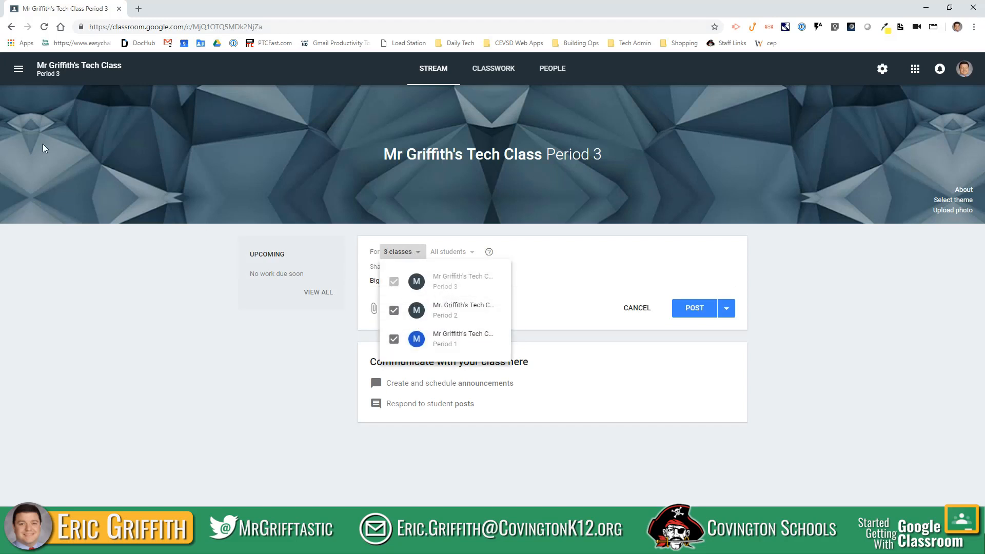
{"action": "left_click", "coordinate": [416, 255]}
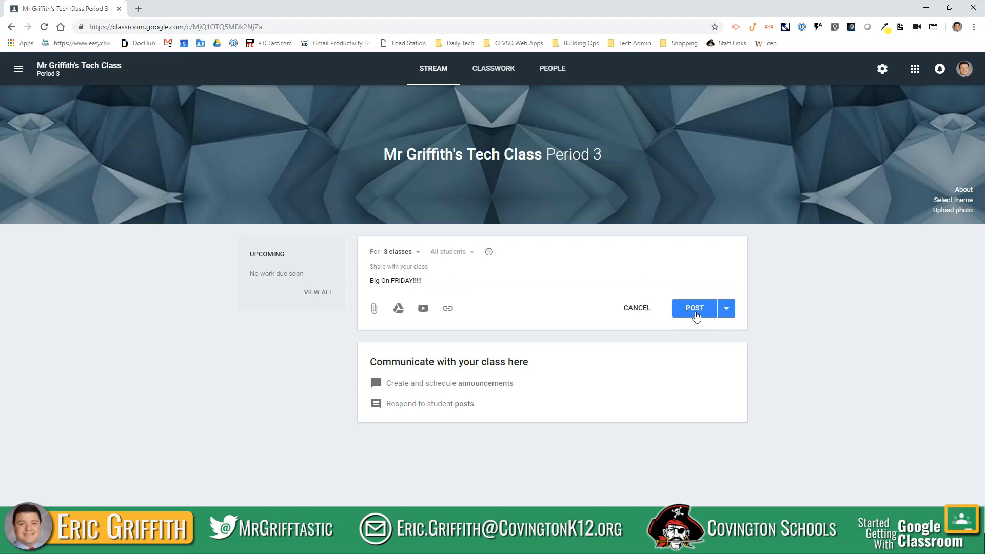
- Check the announcement's posting options and remove Period 2 and Period 1 from its recipients, keeping only Period 3
{"action": "left_click", "coordinate": [726, 311]}
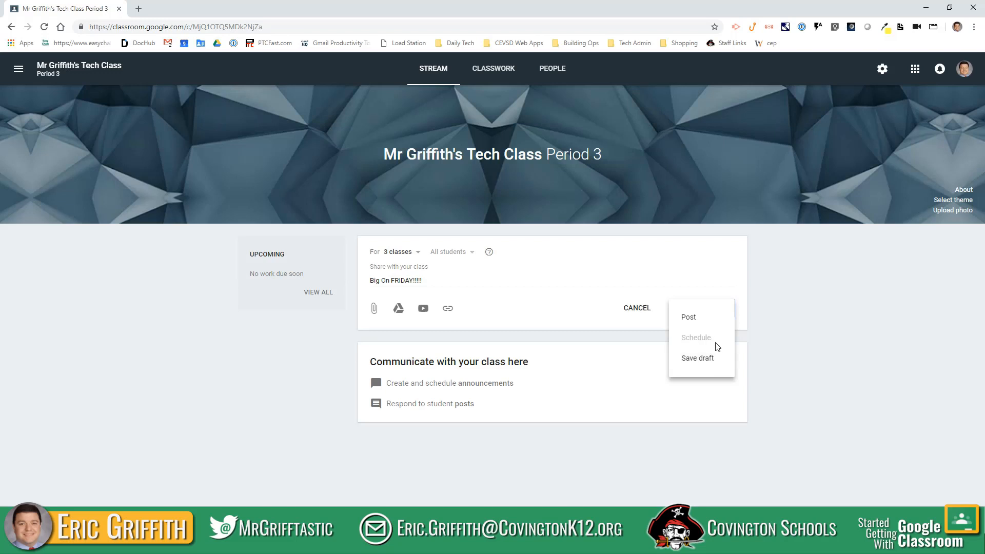
{"action": "left_click", "coordinate": [385, 259]}
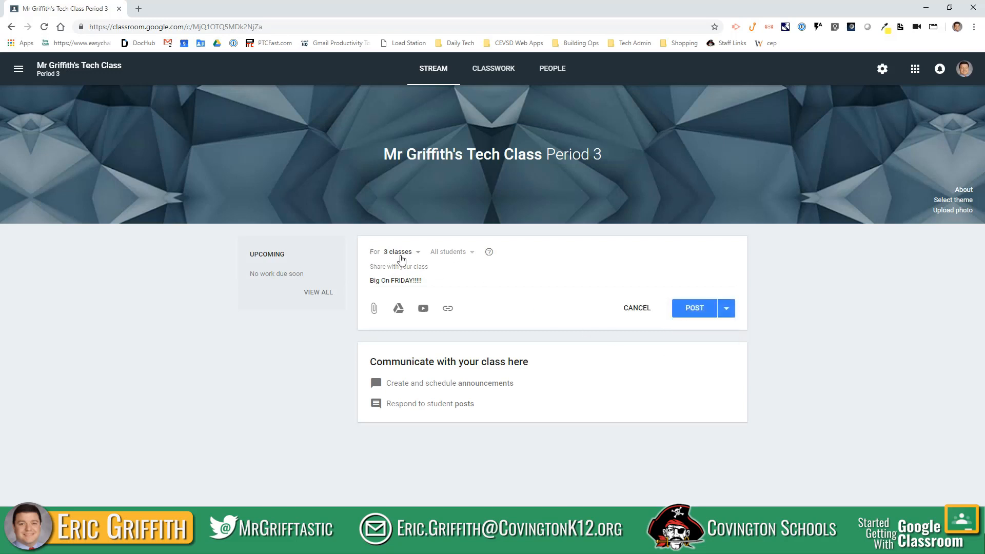
{"action": "left_click", "coordinate": [400, 254]}
{"action": "left_click", "coordinate": [393, 310]}
{"action": "left_click", "coordinate": [393, 338]}
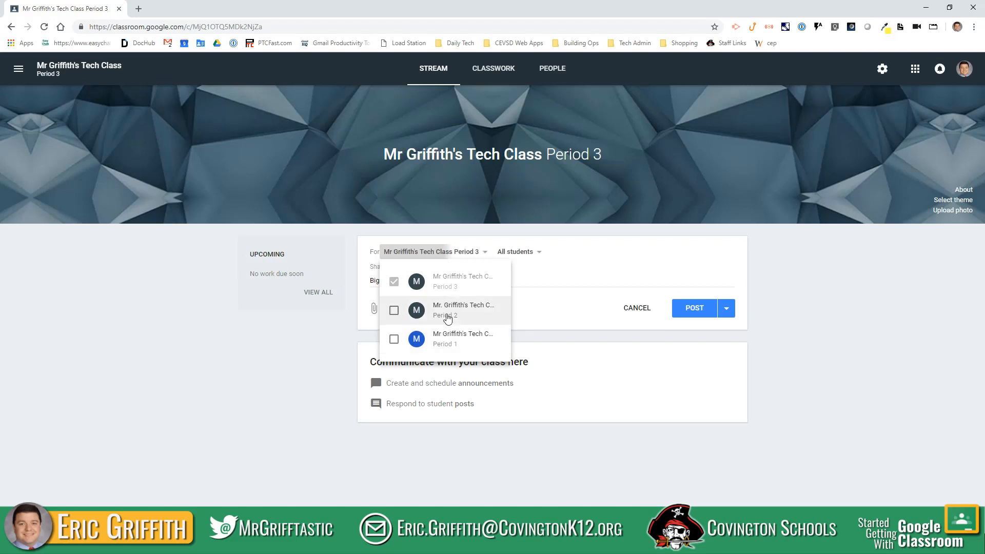
{"action": "left_click", "coordinate": [542, 277]}
- Open scheduling for the announcement, choose Nov 12, 2018 as the date, and cancel the scheduling
{"action": "left_click", "coordinate": [725, 310]}
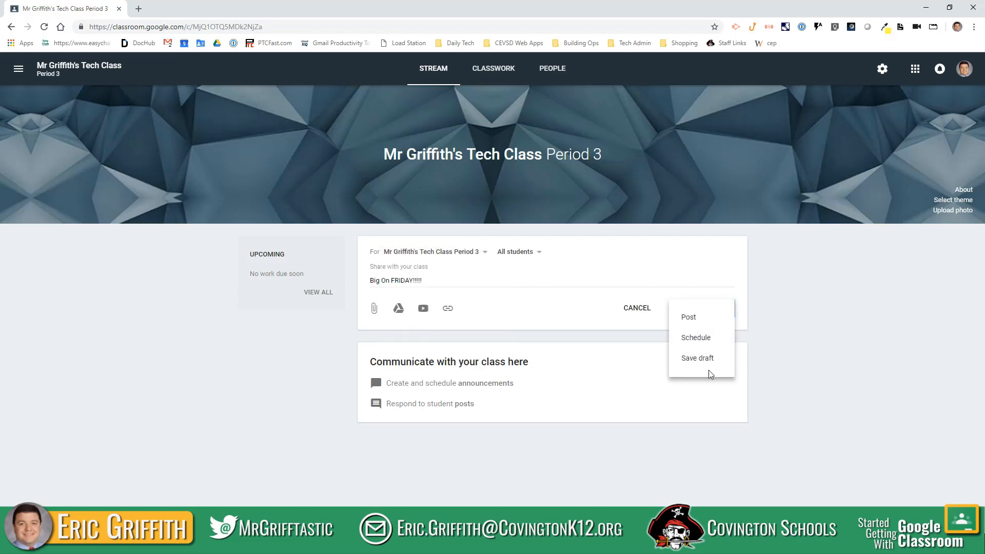
{"action": "left_click", "coordinate": [715, 345]}
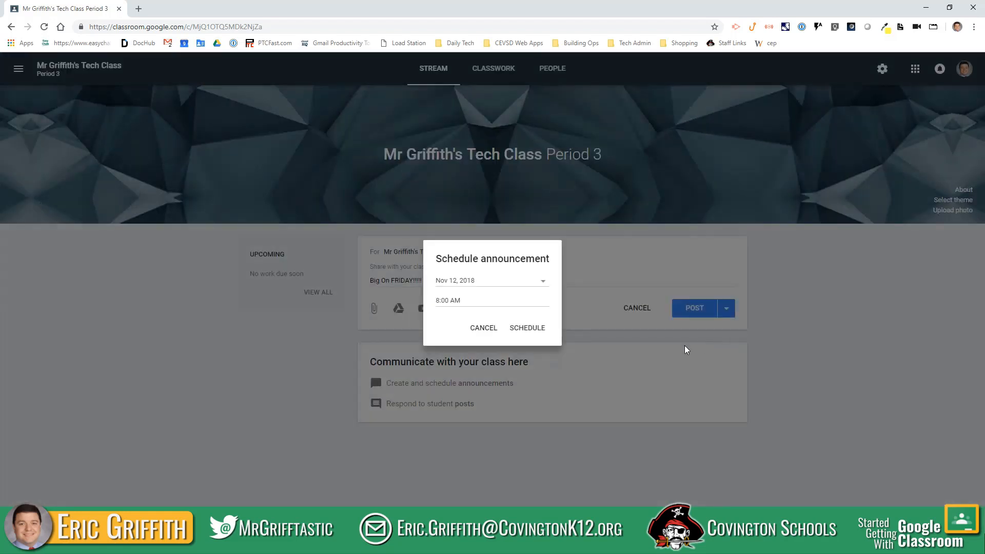
{"action": "left_click", "coordinate": [542, 281]}
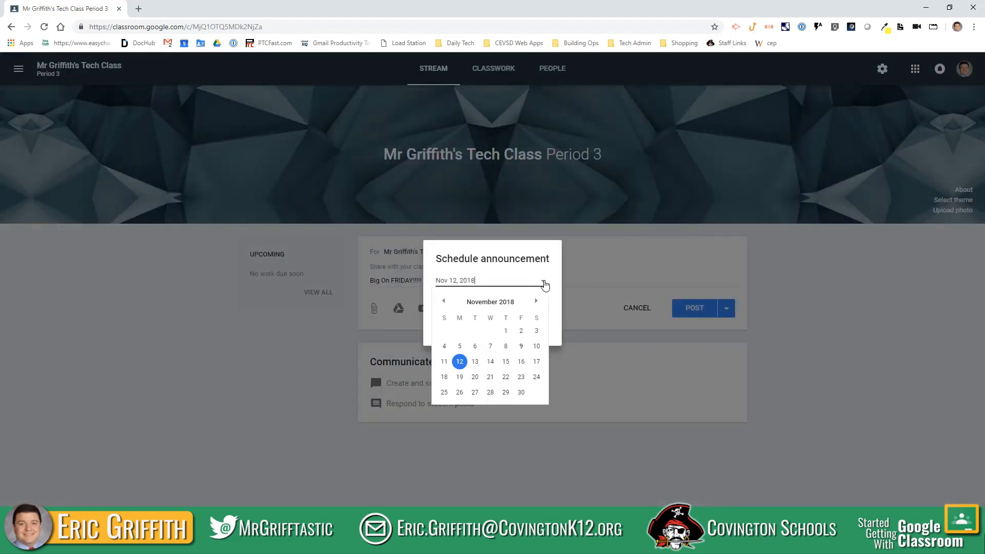
{"action": "left_click", "coordinate": [461, 363]}
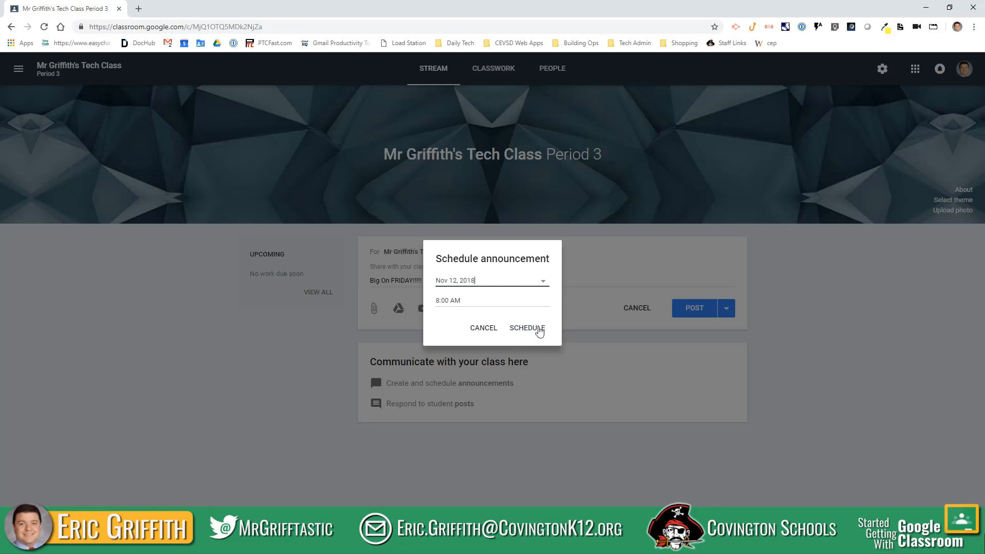
{"action": "left_click", "coordinate": [484, 328]}
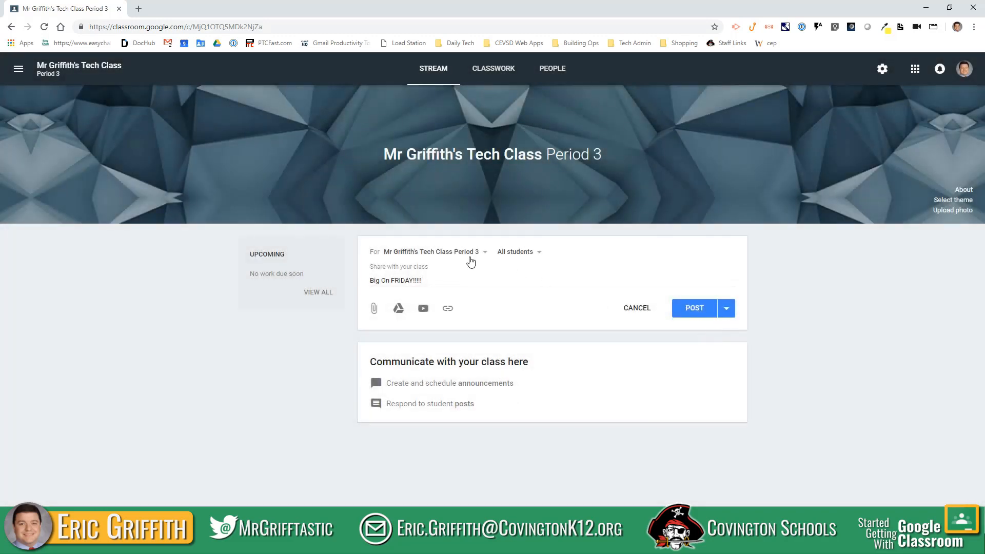
- Examine which students in the Period 3 class the announcement can be sent to
{"action": "left_click", "coordinate": [536, 258]}
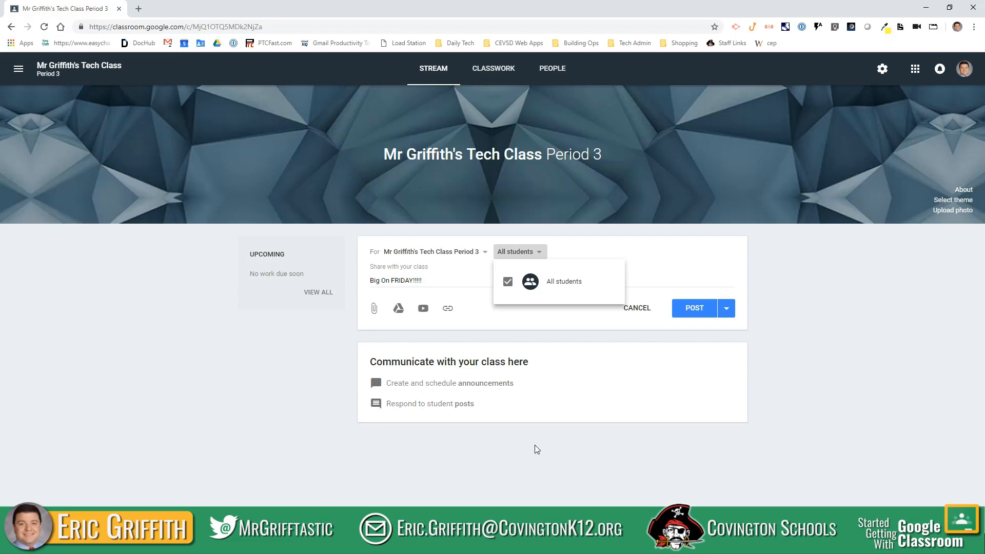
{"action": "left_click", "coordinate": [553, 328]}
{"action": "left_click", "coordinate": [534, 256]}
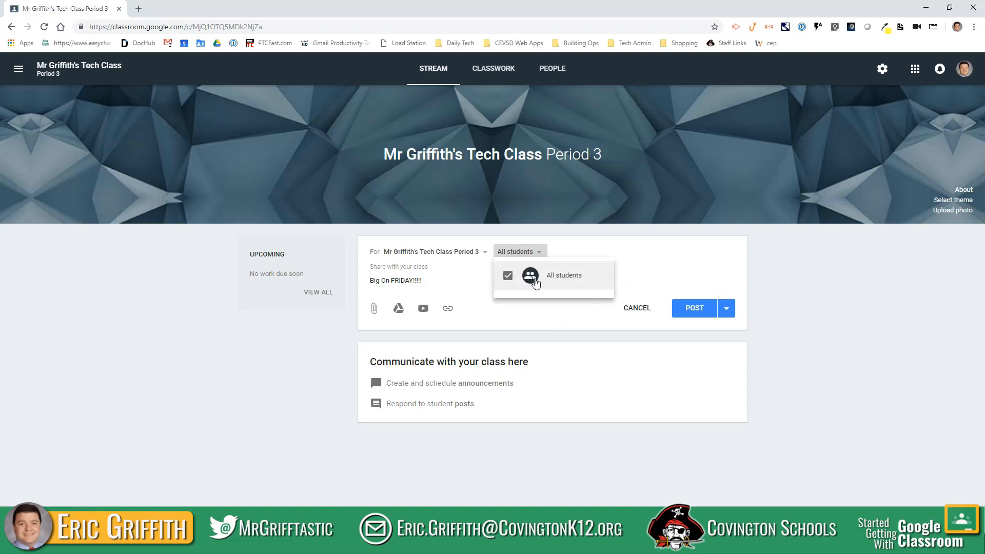
{"action": "left_click", "coordinate": [510, 327]}
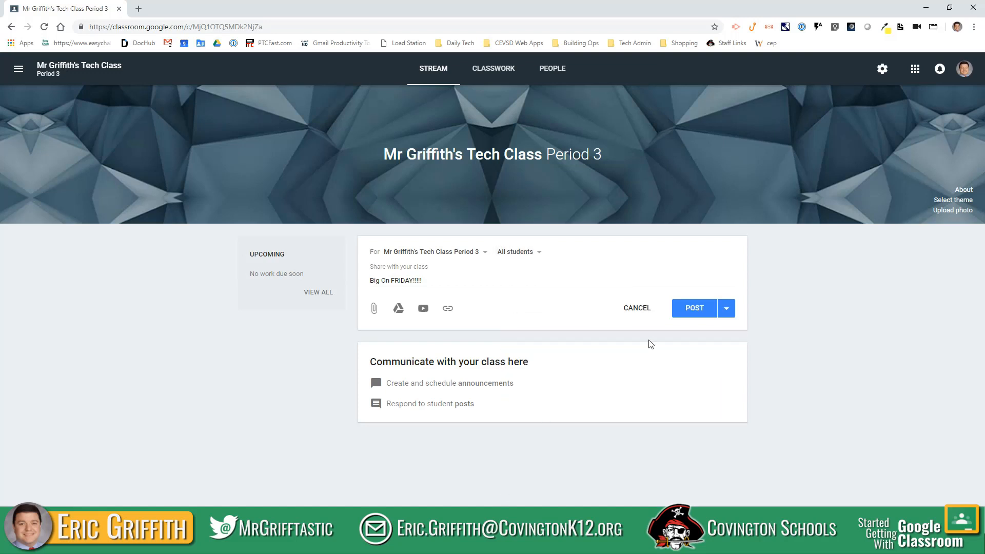
- Post the announcement to the Period 3 stream and edit its text to read "Big On TEST FRIDAY!!!!!"
{"action": "left_click", "coordinate": [692, 314]}
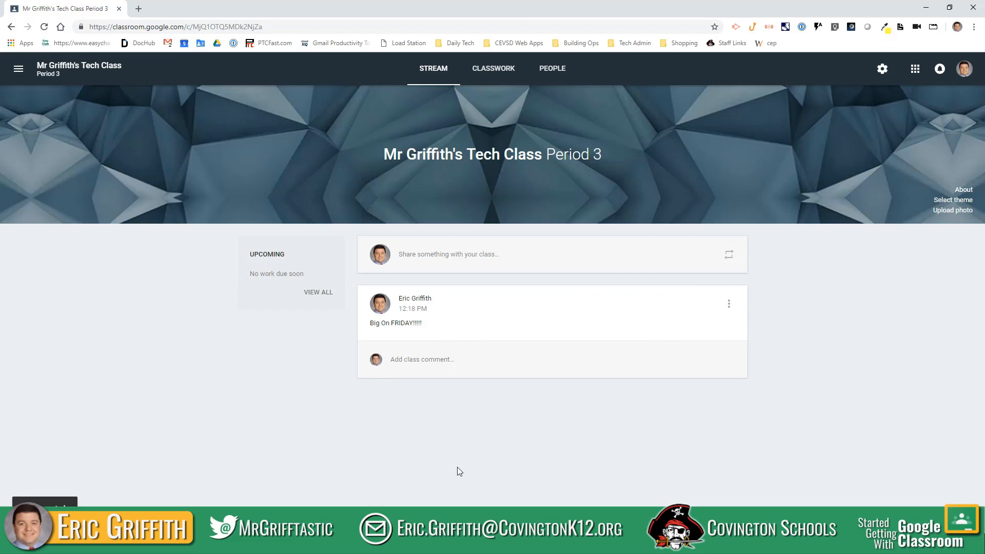
{"action": "left_click", "coordinate": [729, 303]}
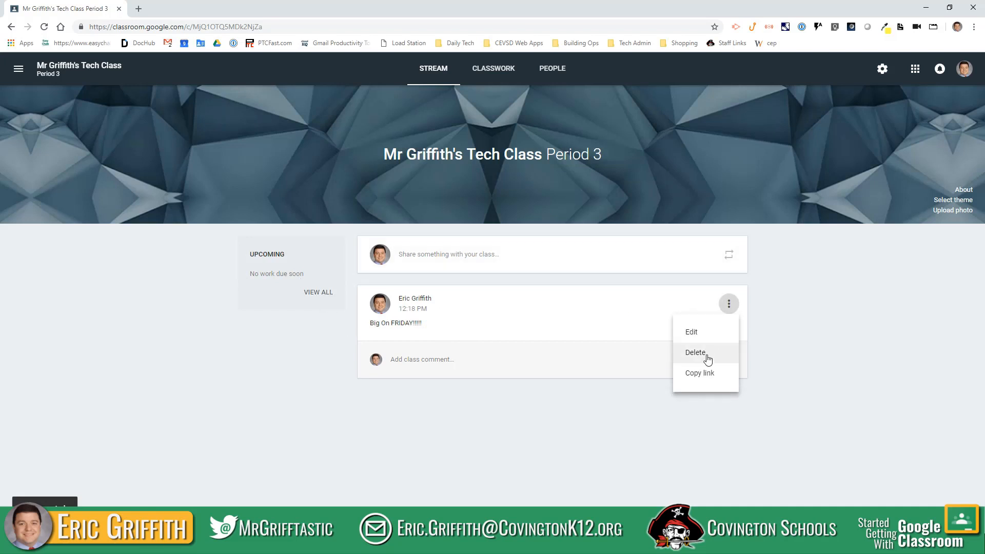
{"action": "left_click", "coordinate": [693, 334]}
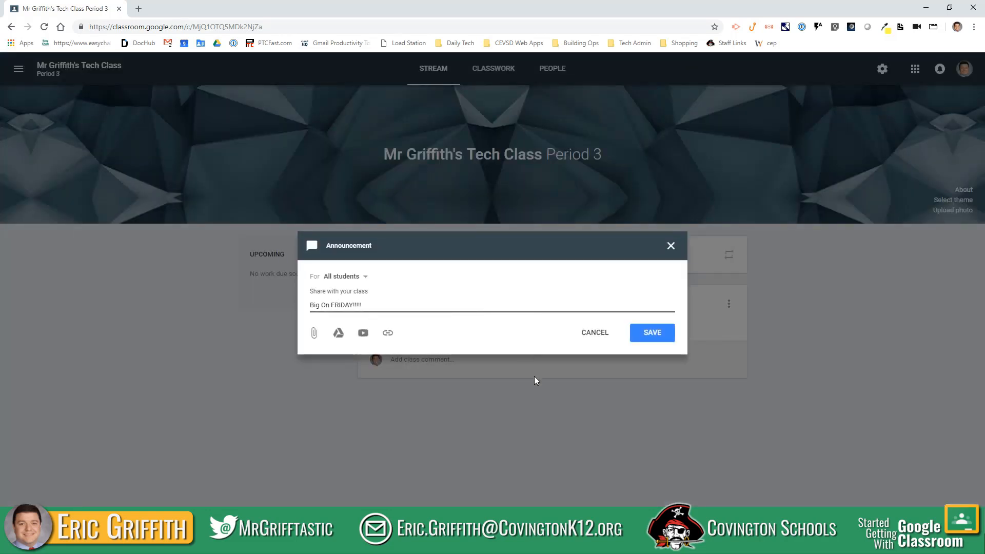
{"action": "type", "text": "TEST"}
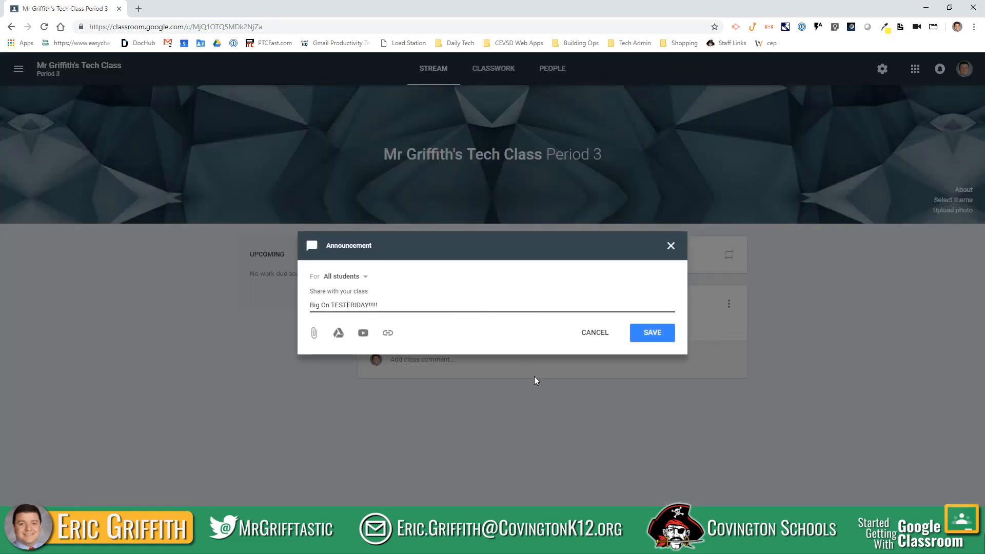
{"action": "left_click", "coordinate": [652, 332]}
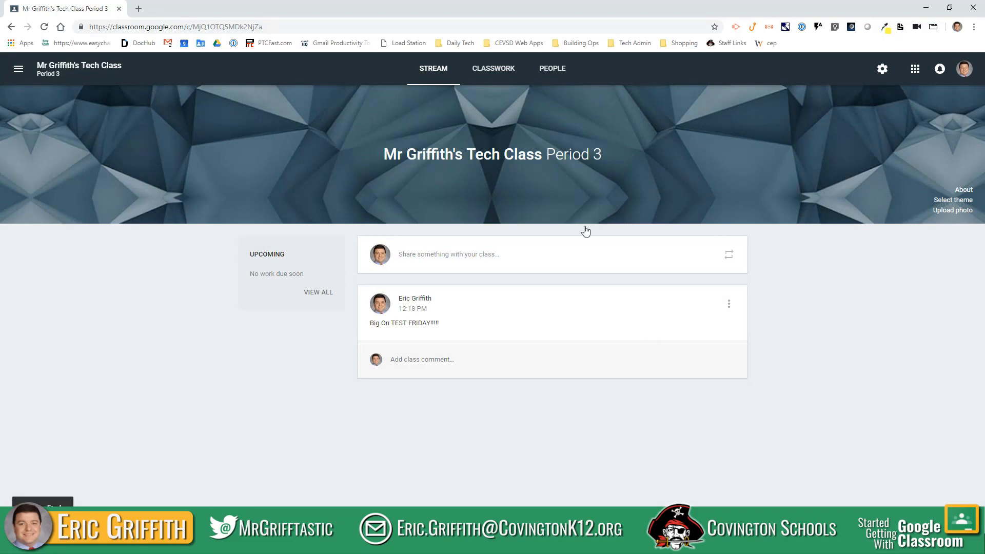
- Set the class theme to the purple geometric triangle design from the Patterns collection
{"action": "left_click", "coordinate": [953, 202]}
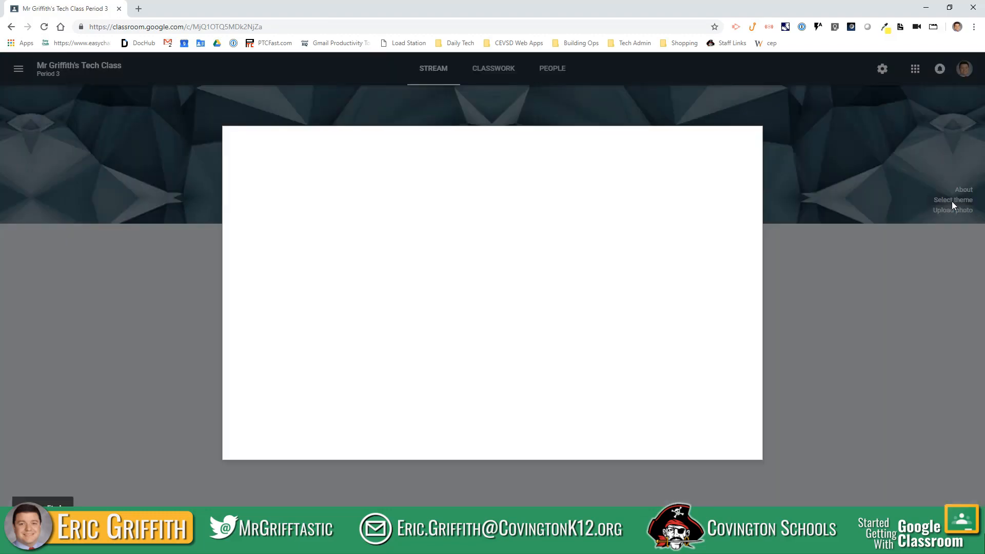
{"action": "scroll", "coordinate": [480, 310], "scroll_direction": "down", "scroll_amount": 7}
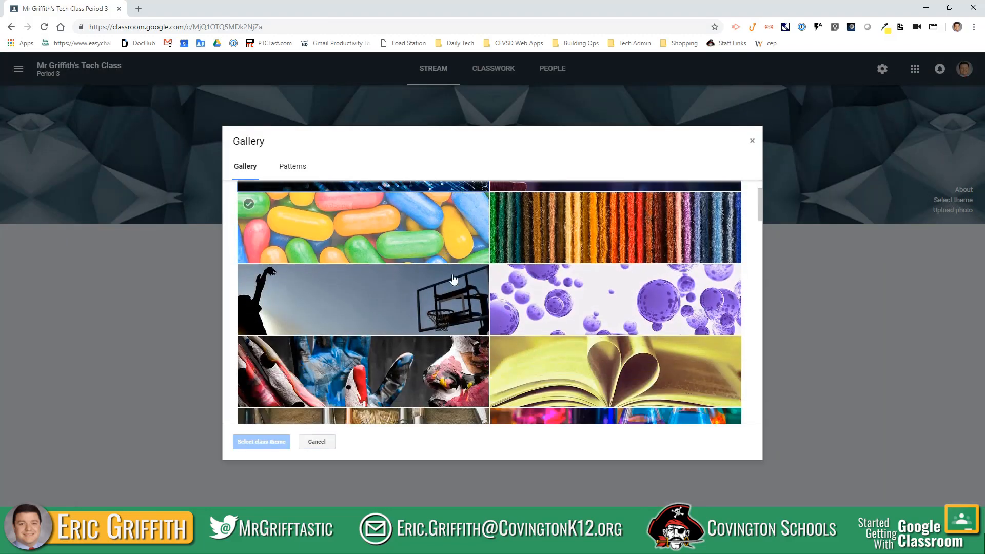
{"action": "left_click", "coordinate": [299, 169]}
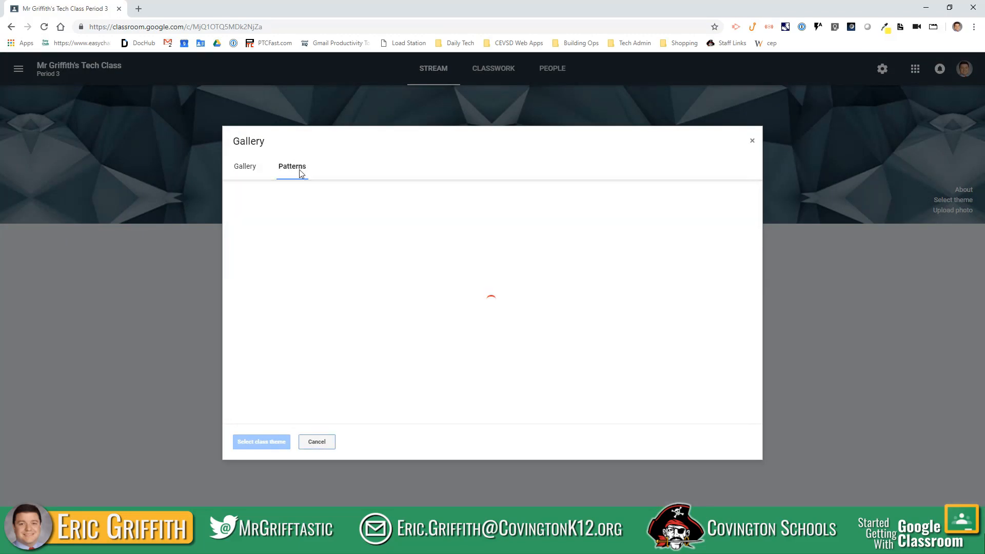
{"action": "scroll", "coordinate": [513, 325], "scroll_direction": "down", "scroll_amount": 10}
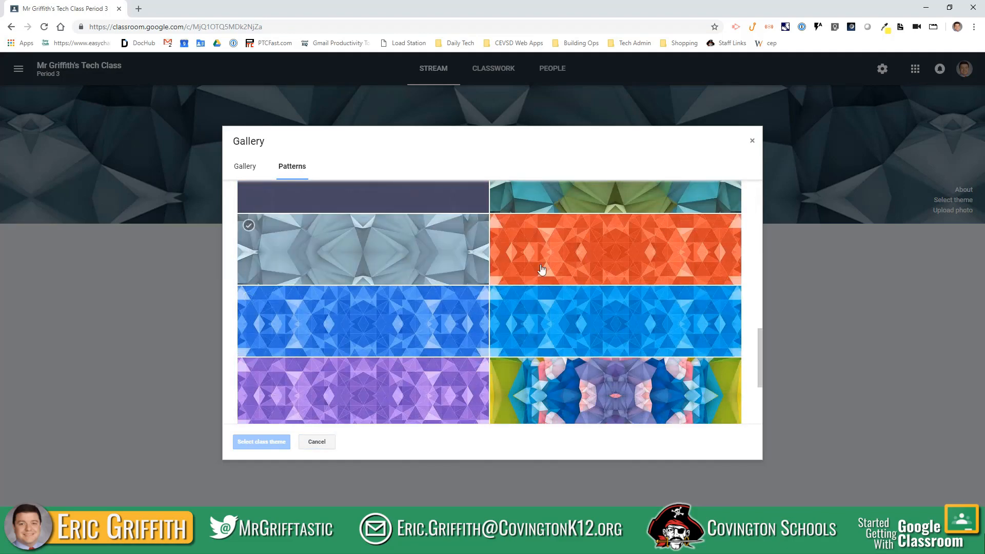
{"action": "left_click", "coordinate": [426, 399]}
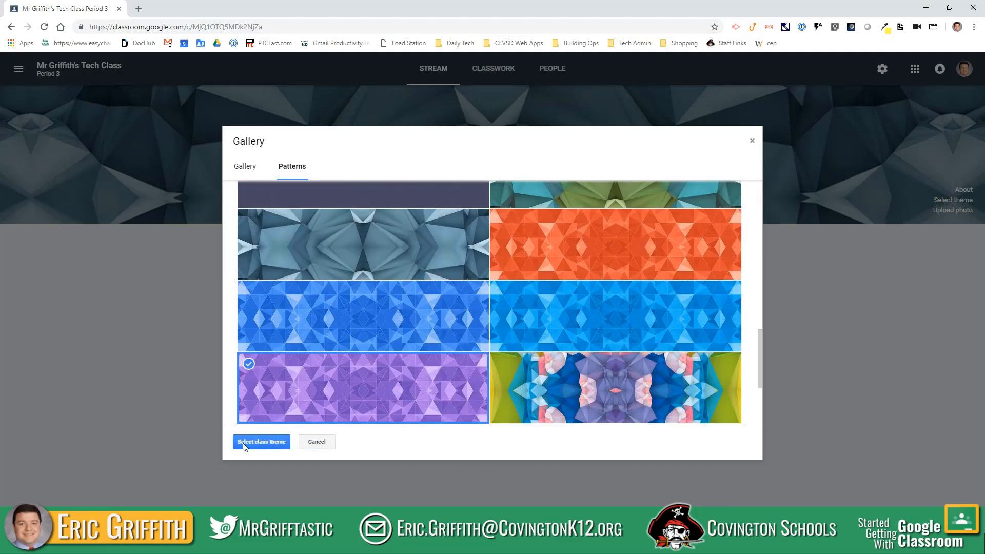
{"action": "left_click", "coordinate": [263, 442]}
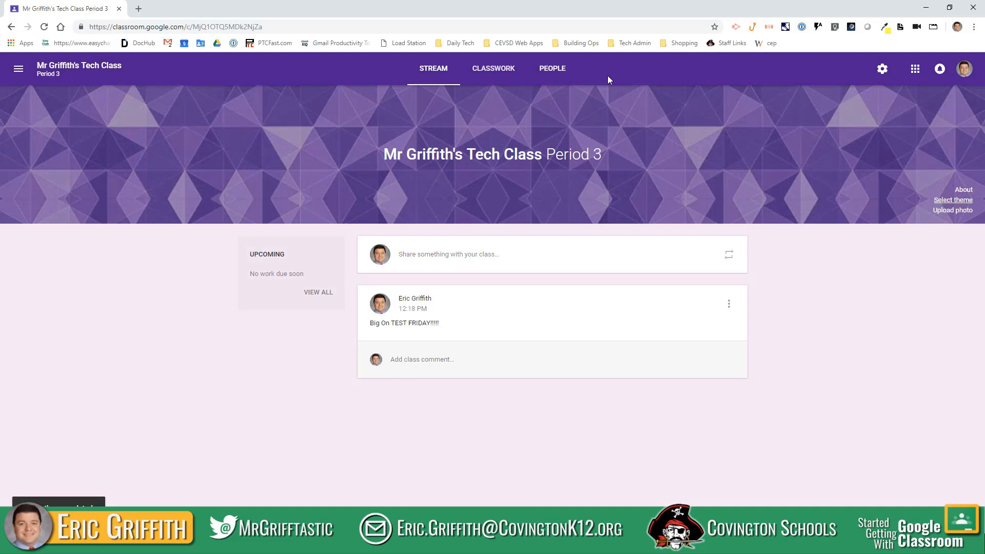
- Upload the photo DJI_0001 from the desktop's CEVSD Drone Photos folder for the class header
{"action": "left_click", "coordinate": [944, 210]}
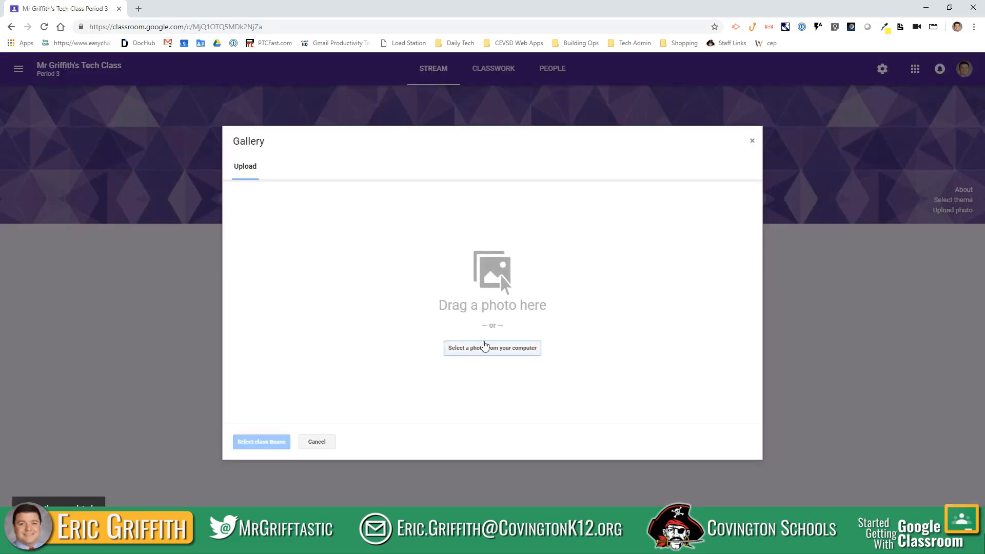
{"action": "left_click", "coordinate": [484, 348]}
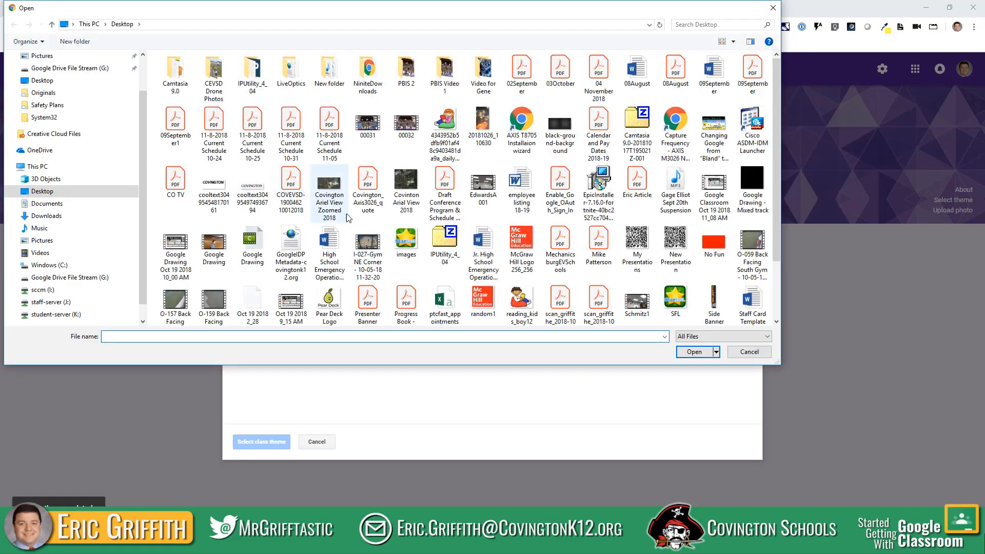
{"action": "scroll", "coordinate": [331, 205], "scroll_direction": "down", "scroll_amount": 1}
{"action": "scroll", "coordinate": [405, 231], "scroll_direction": "up", "scroll_amount": 1}
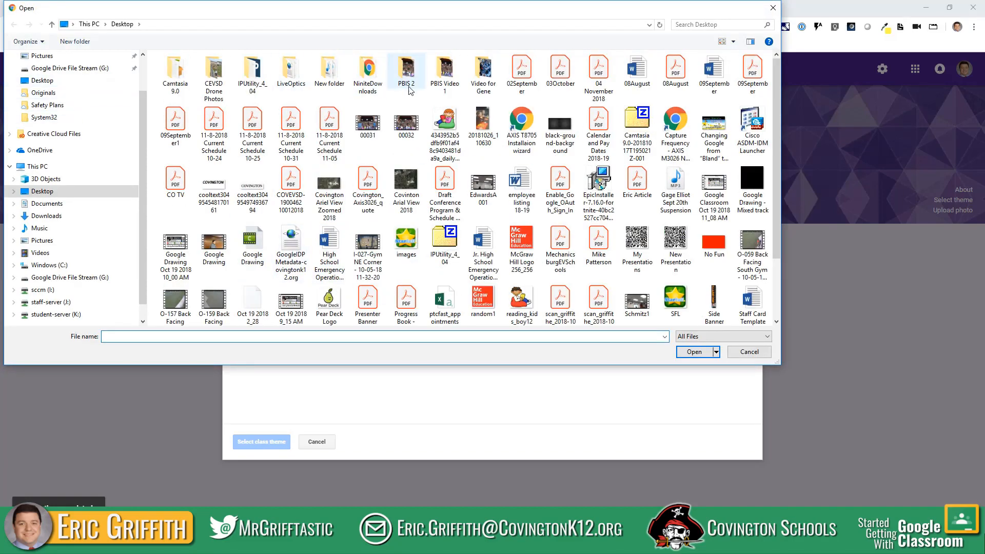
{"action": "left_click", "coordinate": [51, 81]}
{"action": "scroll", "coordinate": [229, 241], "scroll_direction": "down", "scroll_amount": 1}
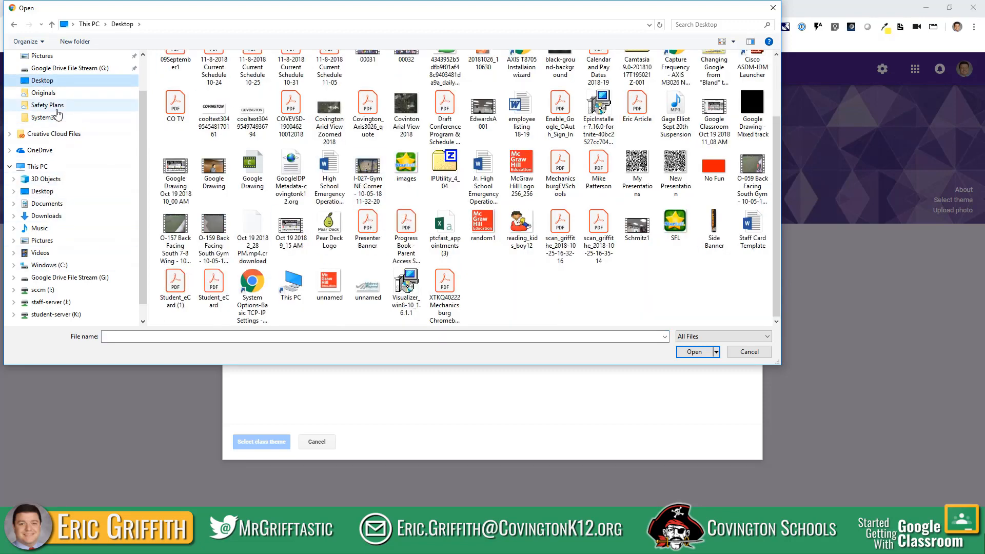
{"action": "scroll", "coordinate": [59, 113], "scroll_direction": "up", "scroll_amount": 1}
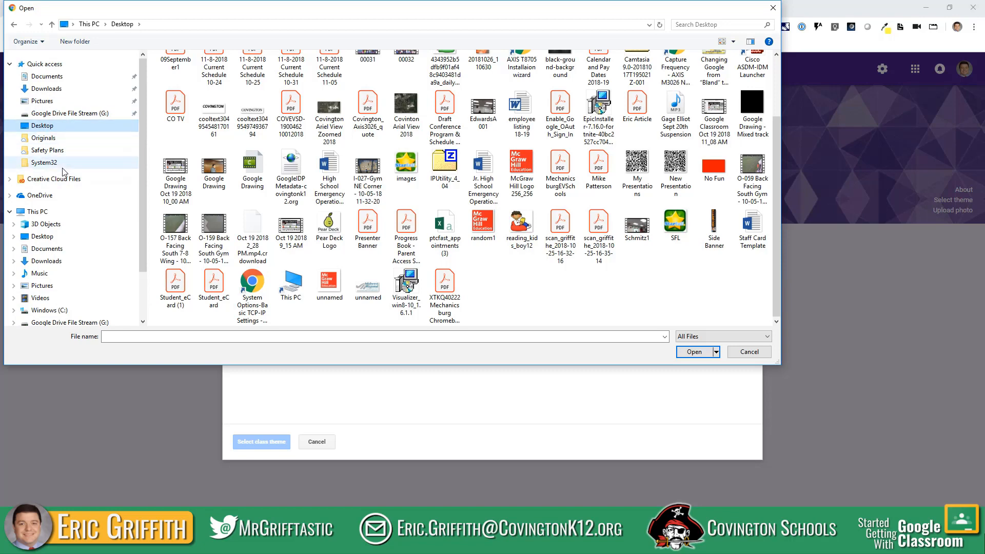
{"action": "scroll", "coordinate": [560, 241], "scroll_direction": "up", "scroll_amount": 2}
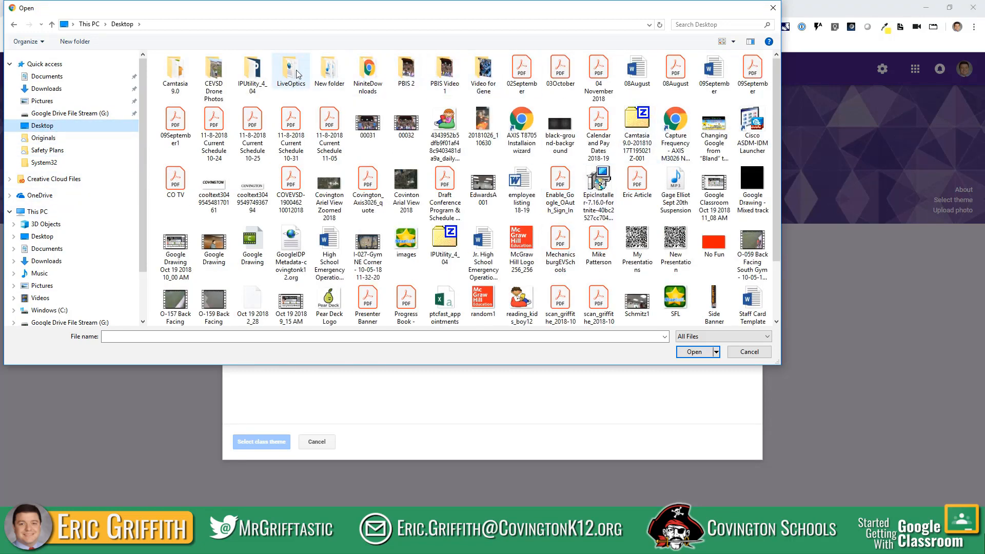
{"action": "left_click", "coordinate": [213, 74]}
{"action": "double_click", "coordinate": [223, 93]}
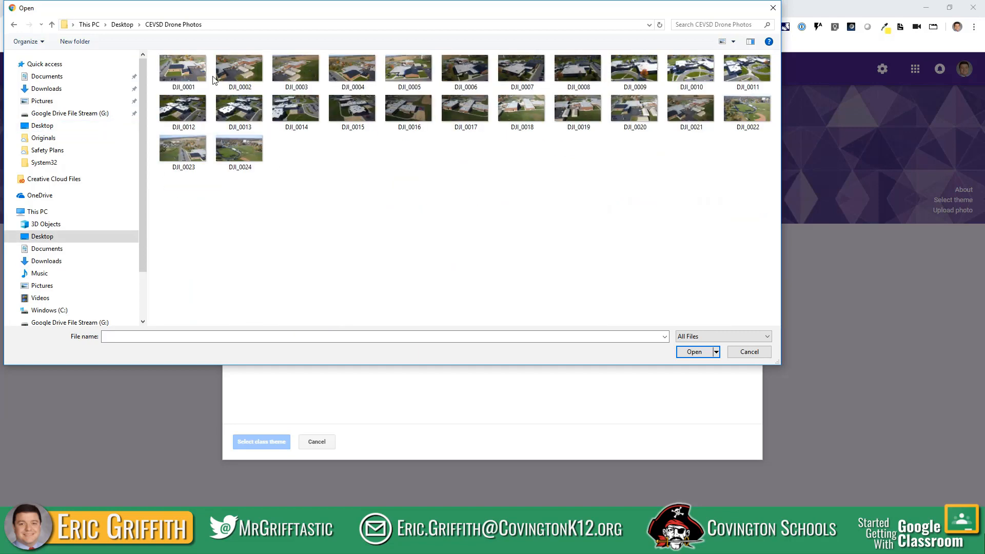
{"action": "double_click", "coordinate": [183, 69]}
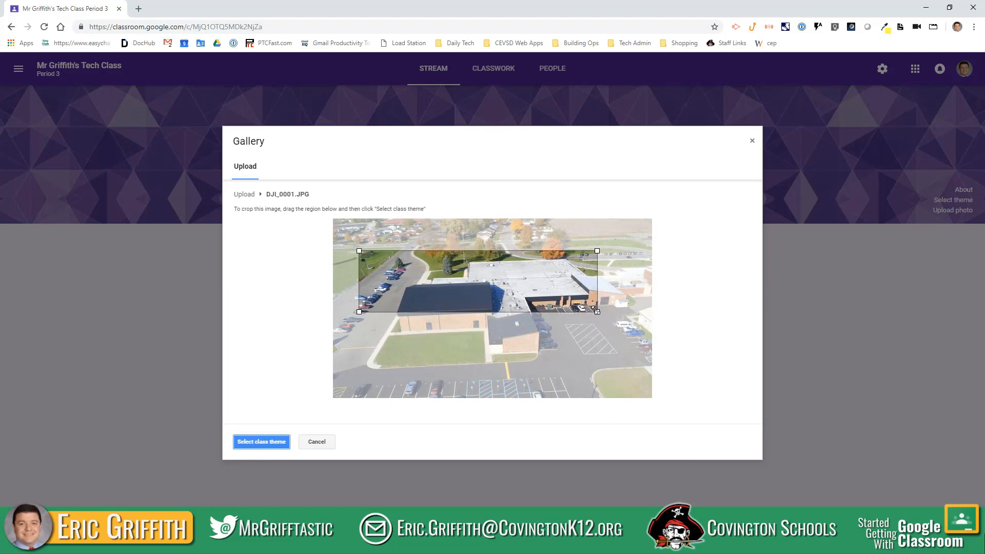
- Enlarge and reposition the photo's crop region over the school building and apply it as the class theme
{"action": "left_click_drag", "start_coordinate": [597, 312], "coordinate": [665, 346]}
{"action": "left_click_drag", "start_coordinate": [514, 282], "coordinate": [523, 290]}
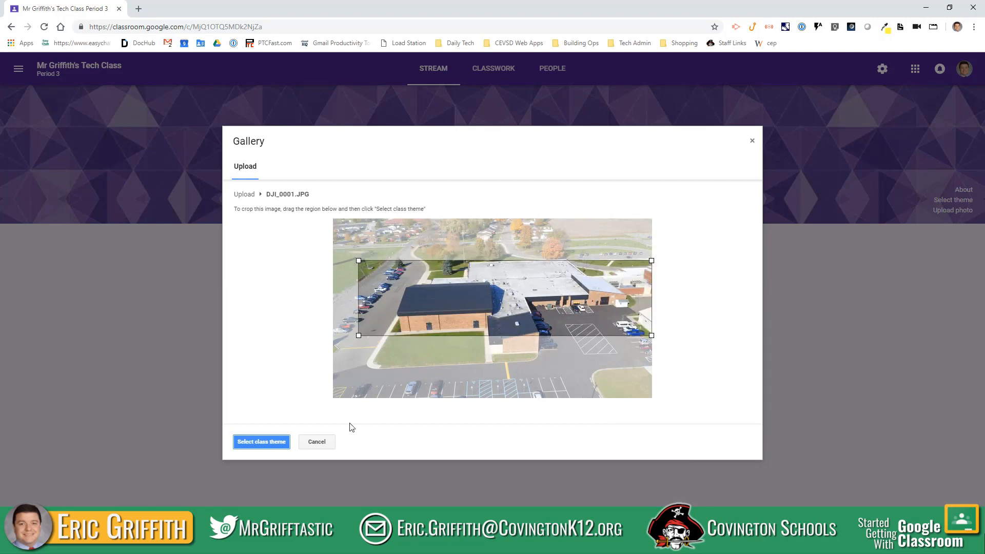
{"action": "left_click", "coordinate": [258, 444]}
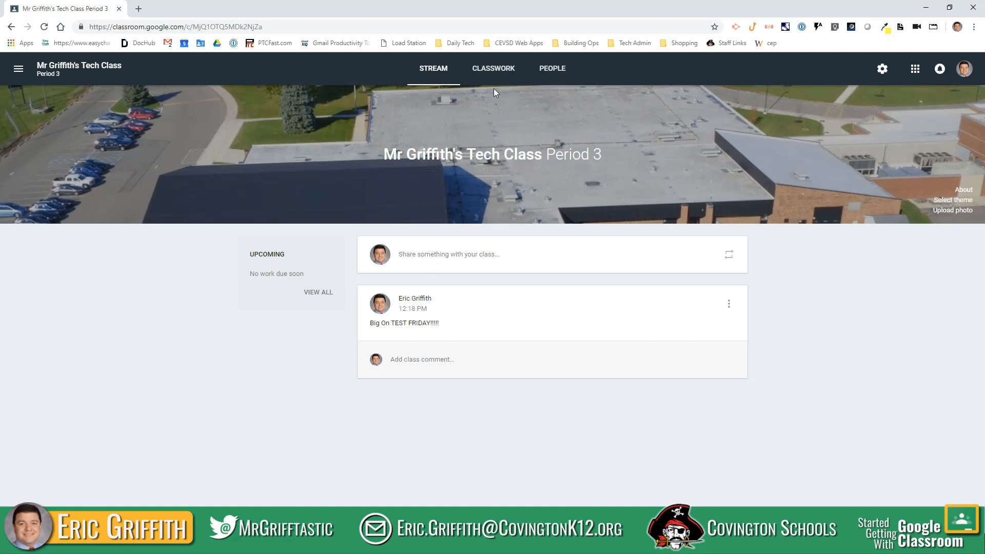
- View the class's Classwork and People pages and check the student account's Classroom window
{"action": "left_click", "coordinate": [497, 72]}
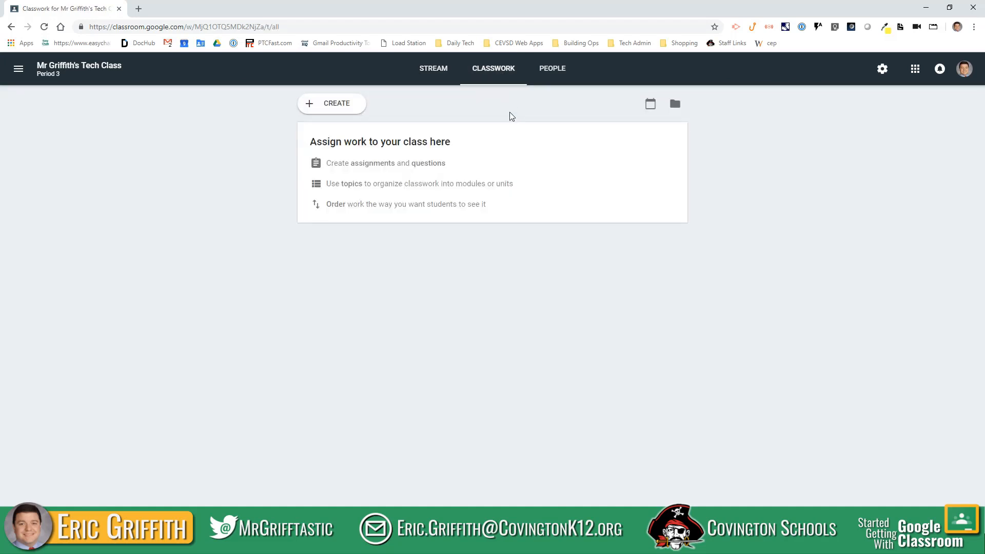
{"action": "left_click", "coordinate": [555, 70]}
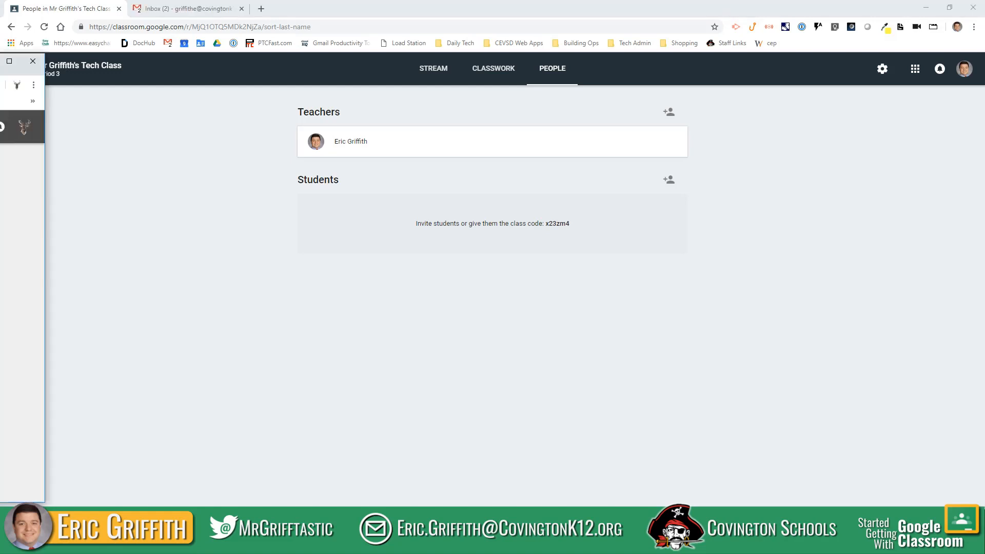
{"action": "left_click_drag", "start_coordinate": [0, 62], "coordinate": [237, 49]}
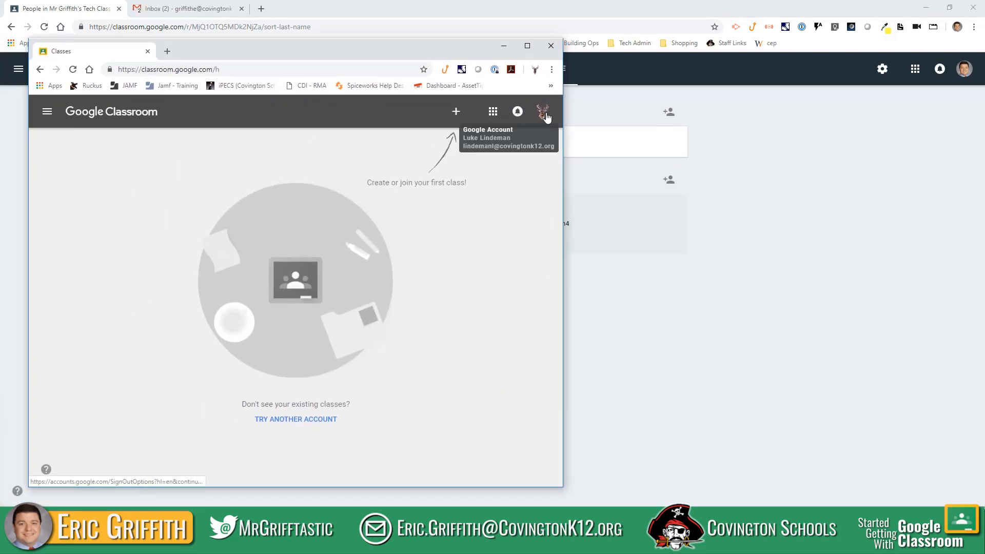
{"action": "left_click_drag", "start_coordinate": [437, 47], "coordinate": [0, 46]}
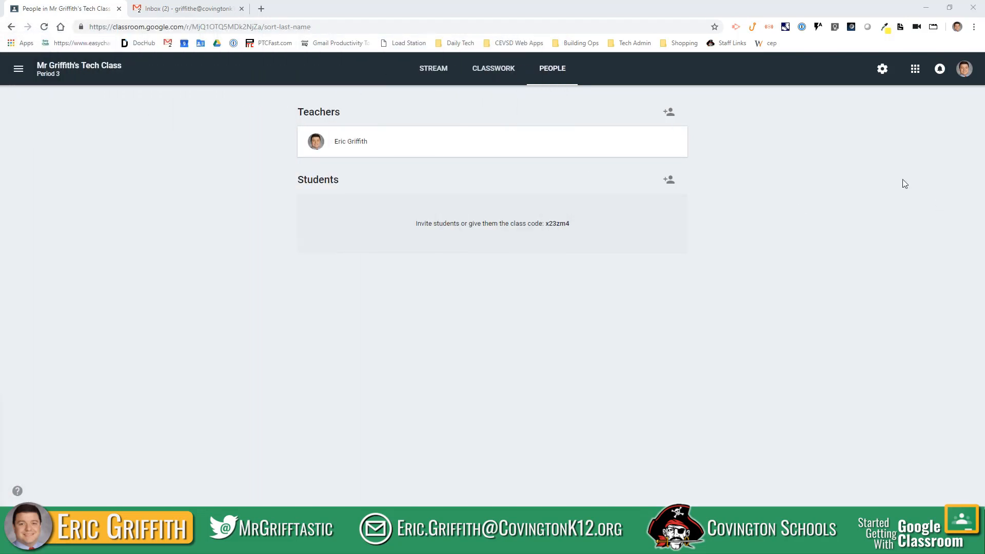
- Start inviting students to the class, search for a student by first name, and cancel the invitation
{"action": "left_click", "coordinate": [670, 185]}
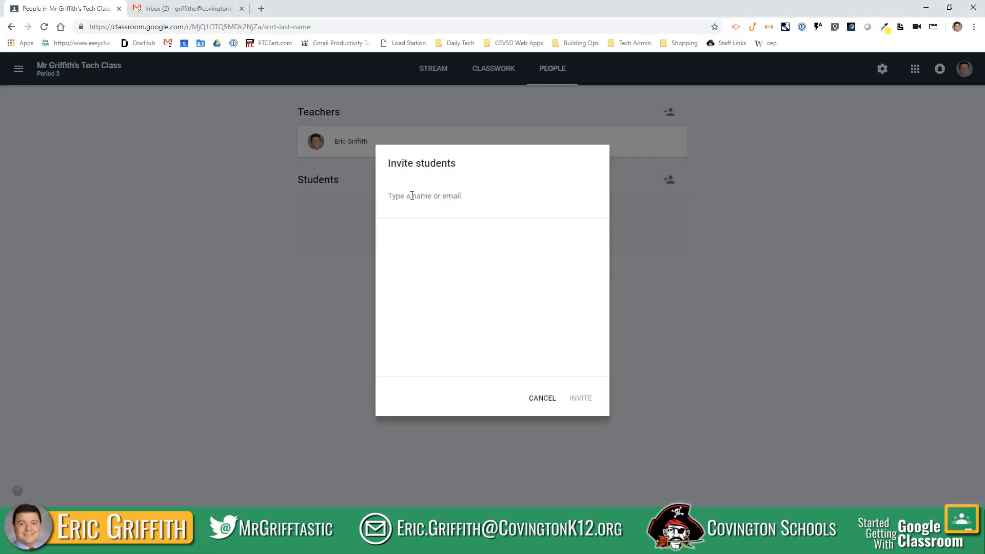
{"action": "type", "text": "luke"}
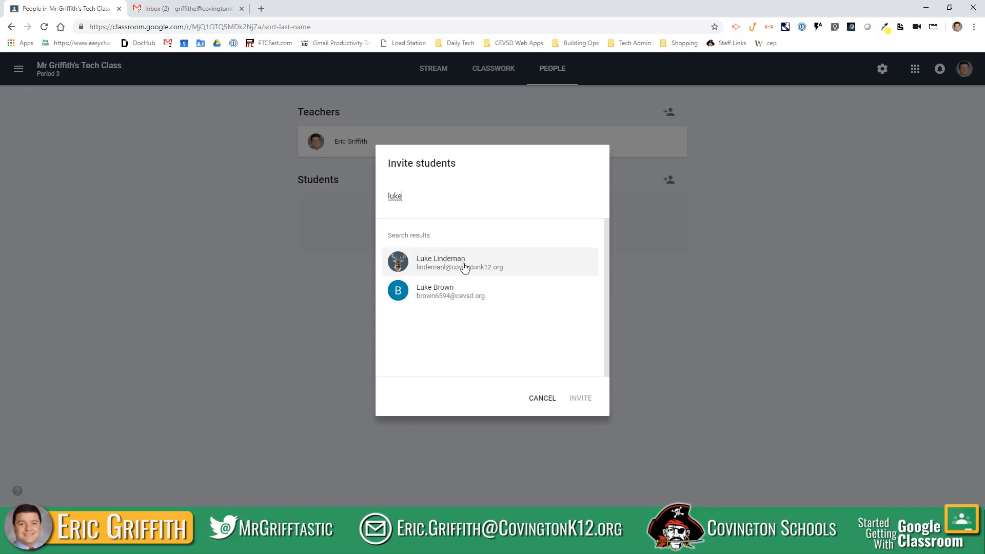
{"action": "left_click", "coordinate": [543, 399]}
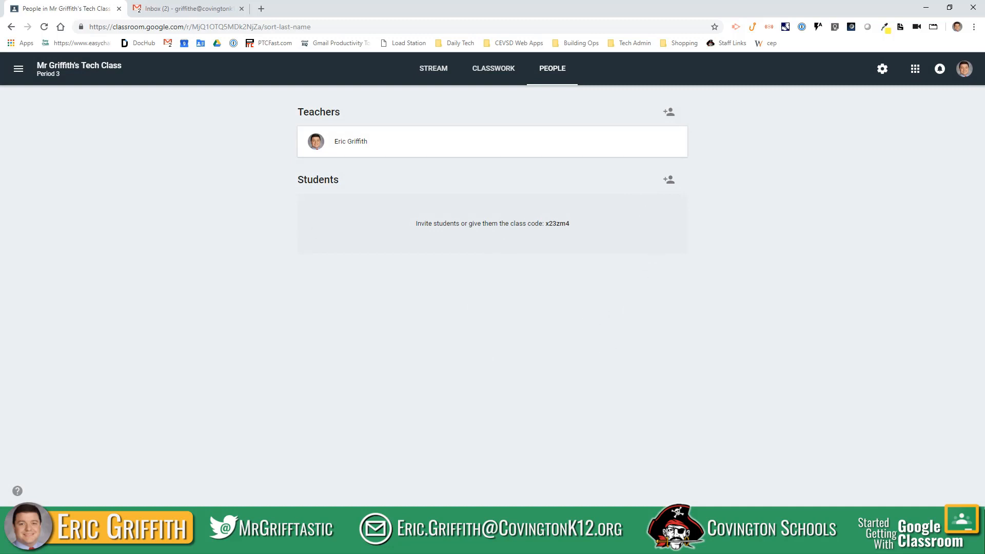
- Open the class joining form in the student account's Classroom window and move that window out of view
{"action": "left_click_drag", "start_coordinate": [0, 58], "coordinate": [396, 55]}
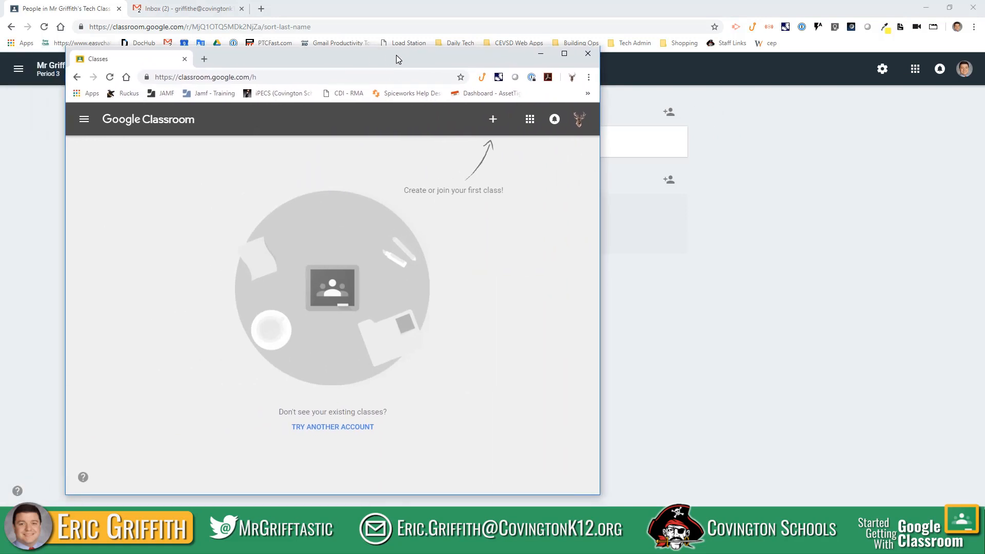
{"action": "left_click", "coordinate": [493, 121]}
{"action": "left_click", "coordinate": [481, 152]}
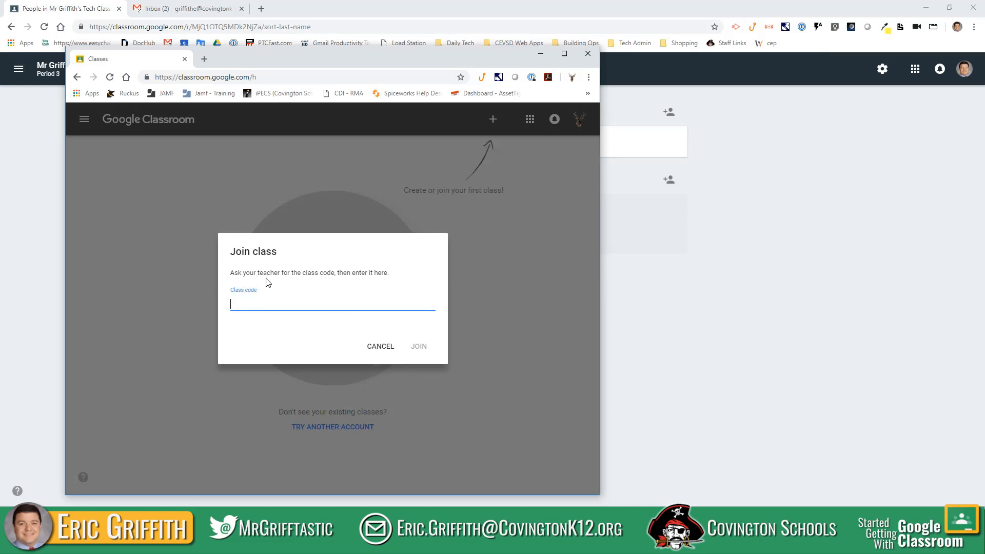
{"action": "left_click_drag", "start_coordinate": [479, 57], "coordinate": [0, 55]}
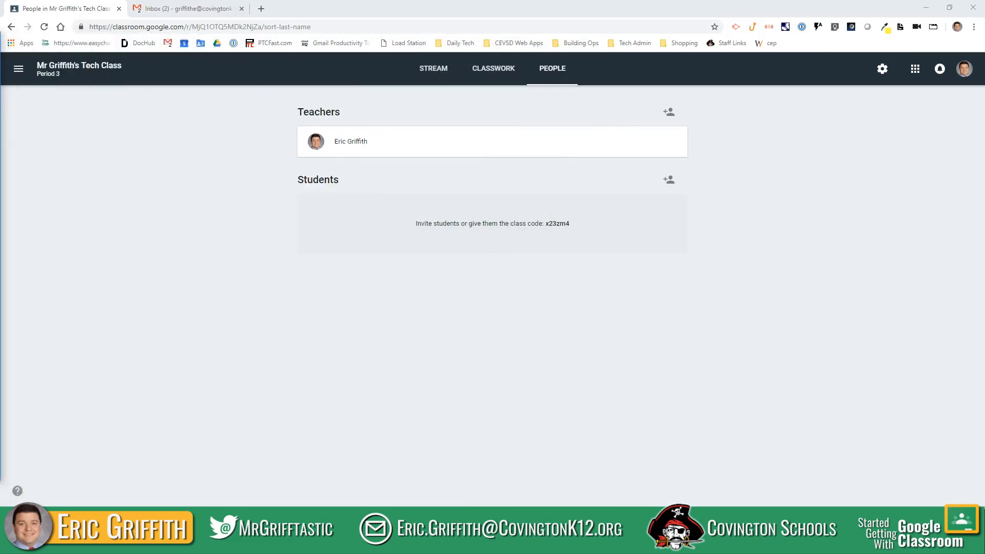
- Display the class code enlarged from the class settings and copy it
{"action": "left_click", "coordinate": [883, 72]}
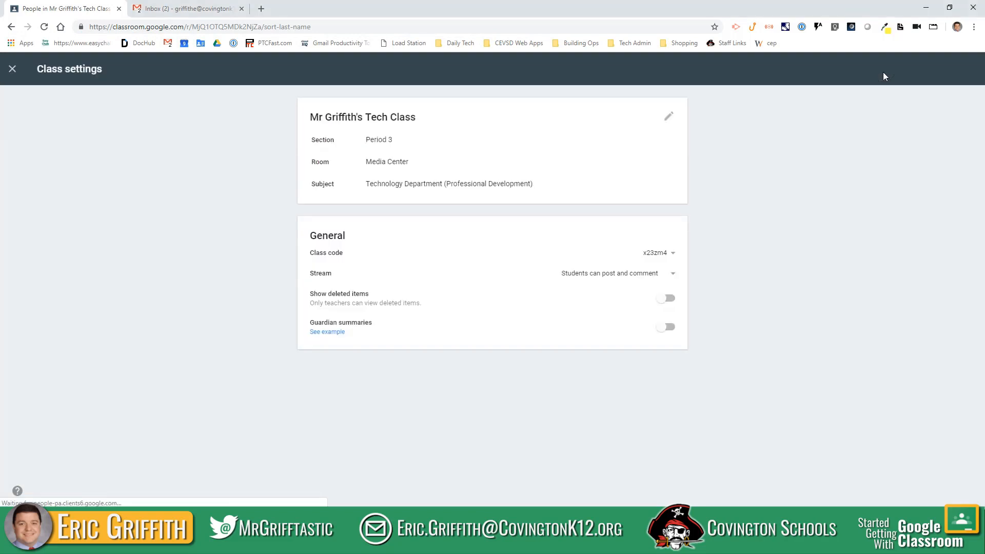
{"action": "left_click", "coordinate": [674, 257]}
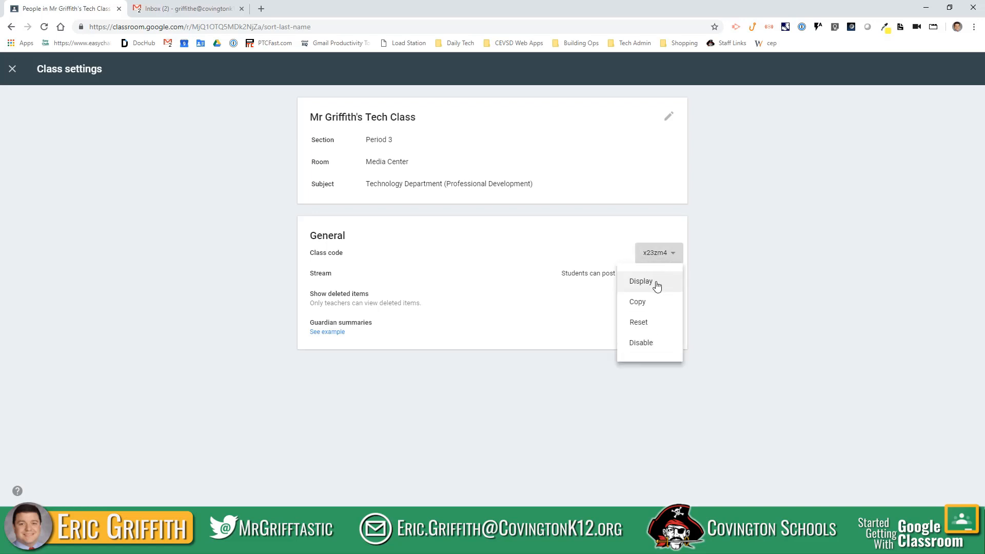
{"action": "left_click", "coordinate": [657, 286]}
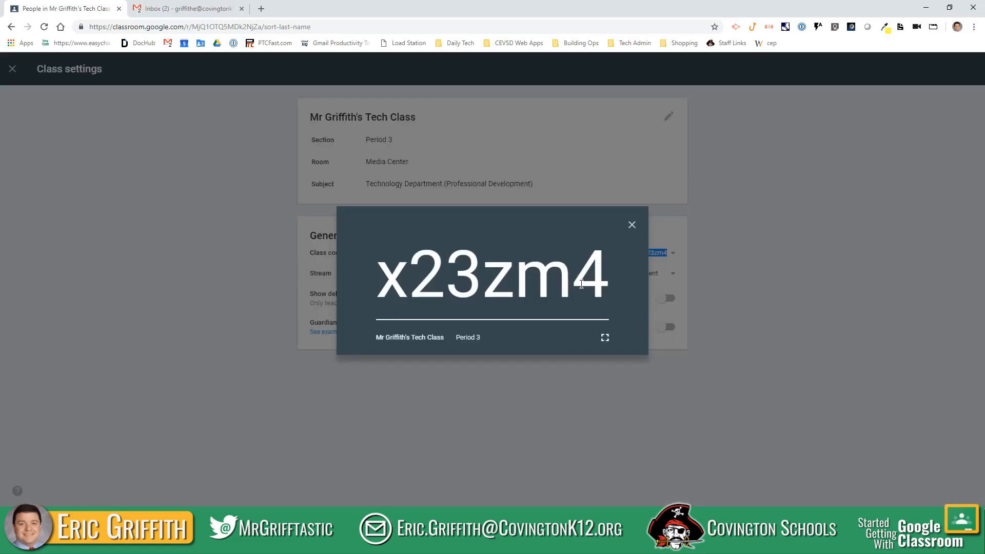
{"action": "left_click_drag", "start_coordinate": [377, 282], "coordinate": [603, 290]}
{"action": "right_click", "coordinate": [597, 290]}
{"action": "left_click", "coordinate": [611, 296]}
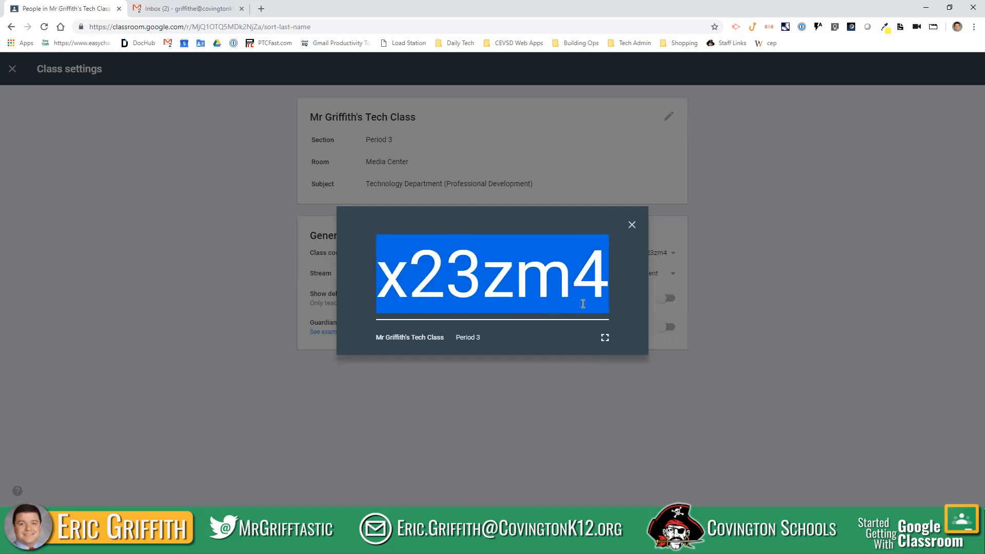
- Show the class code in full-screen view and return it to the smaller display
{"action": "left_click", "coordinate": [588, 297]}
{"action": "left_click", "coordinate": [606, 339]}
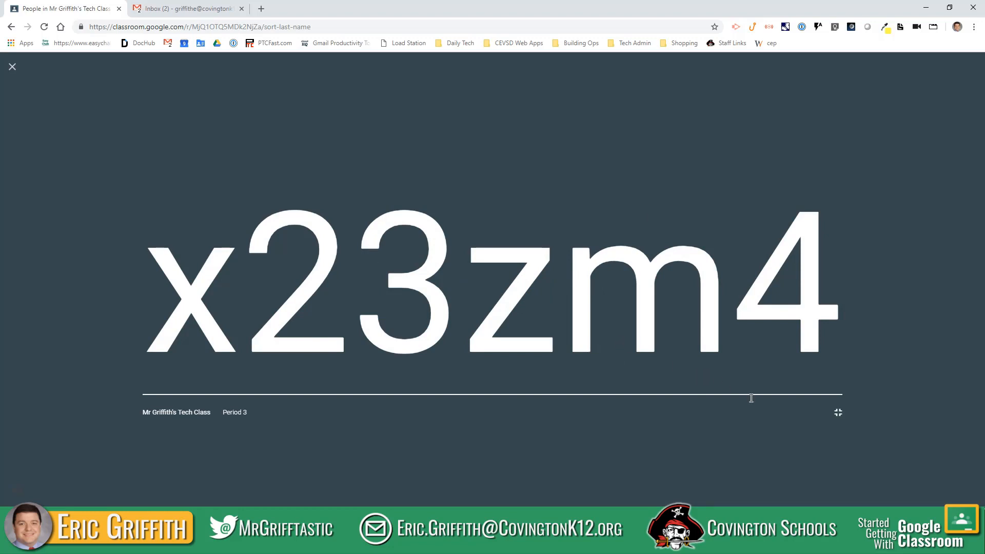
{"action": "left_click", "coordinate": [839, 415]}
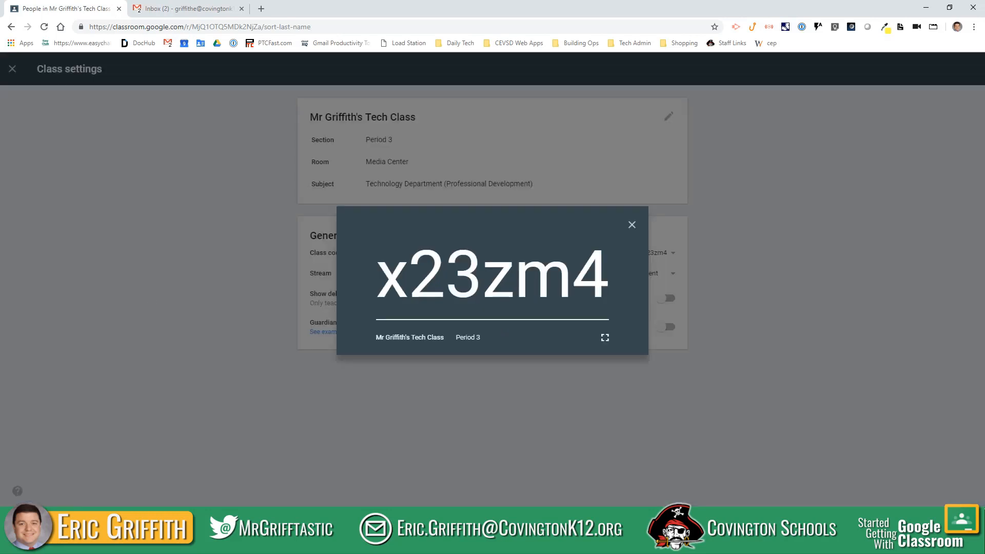
- Bring the student account's Classroom window back into view and join the class with the copied class code
{"action": "left_click_drag", "start_coordinate": [0, 55], "coordinate": [338, 29]}
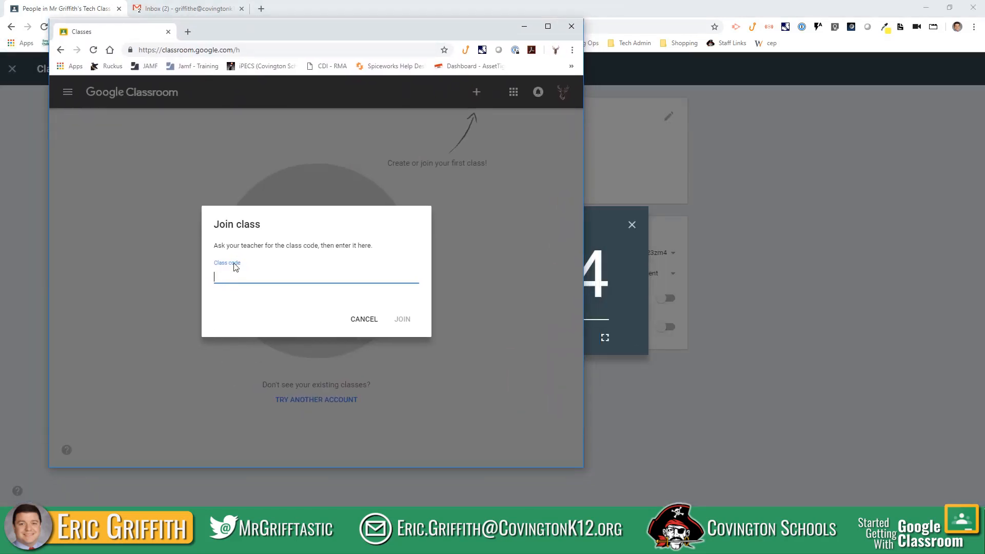
{"action": "right_click", "coordinate": [224, 277]}
{"action": "left_click", "coordinate": [246, 352]}
{"action": "left_click", "coordinate": [402, 320]}
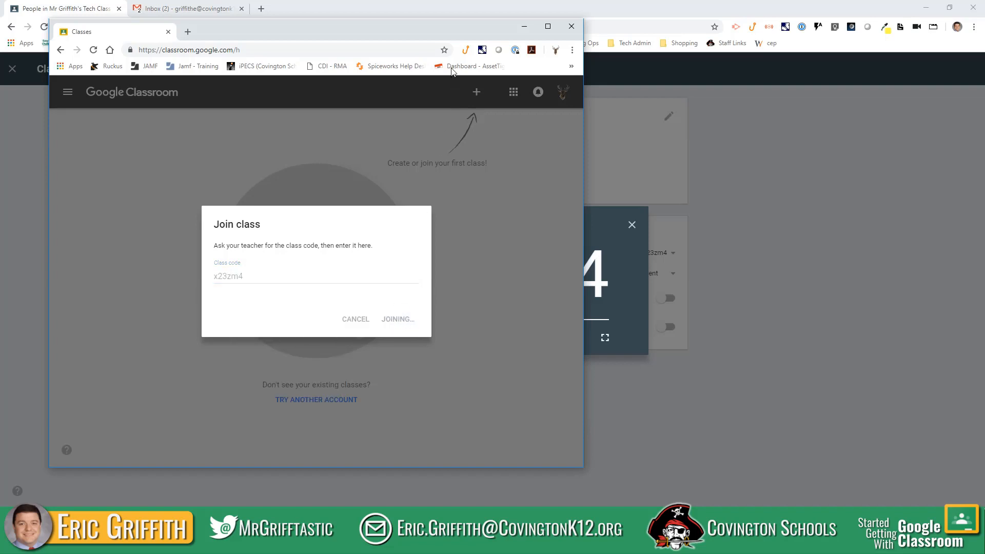
- Move the student's window out of view, then close the class code display and the class settings
{"action": "left_click_drag", "start_coordinate": [453, 27], "coordinate": [0, 26]}
{"action": "left_click", "coordinate": [234, 226]}
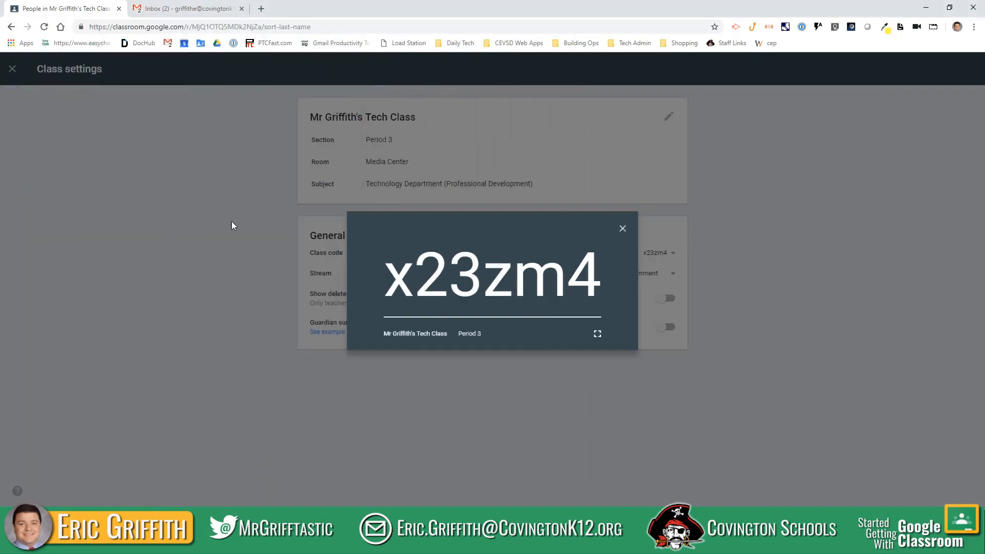
{"action": "left_click", "coordinate": [12, 68]}
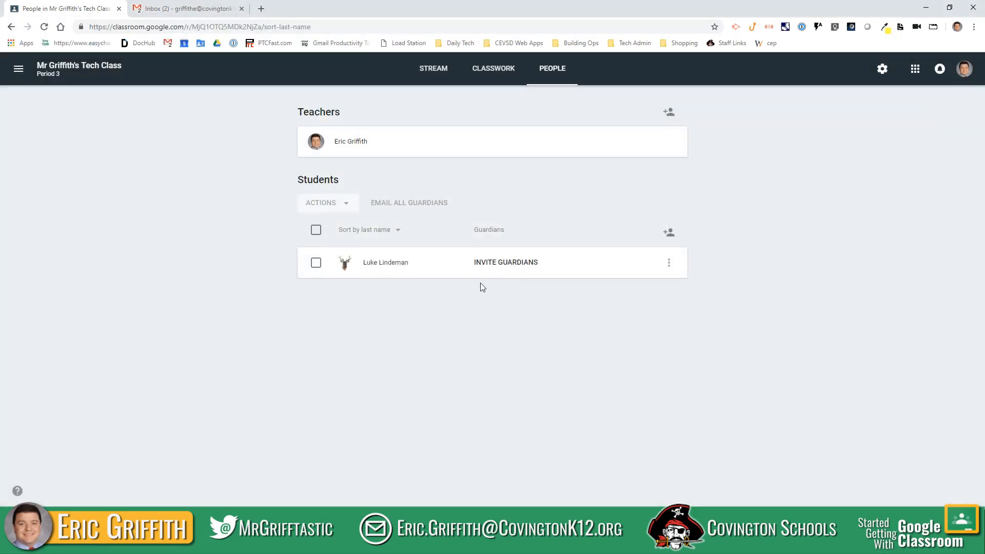
- View the class's Stream, Classwork and People pages in the student's window, then move that window out of view
{"action": "left_click_drag", "start_coordinate": [0, 134], "coordinate": [345, 39]}
{"action": "left_click", "coordinate": [289, 181]}
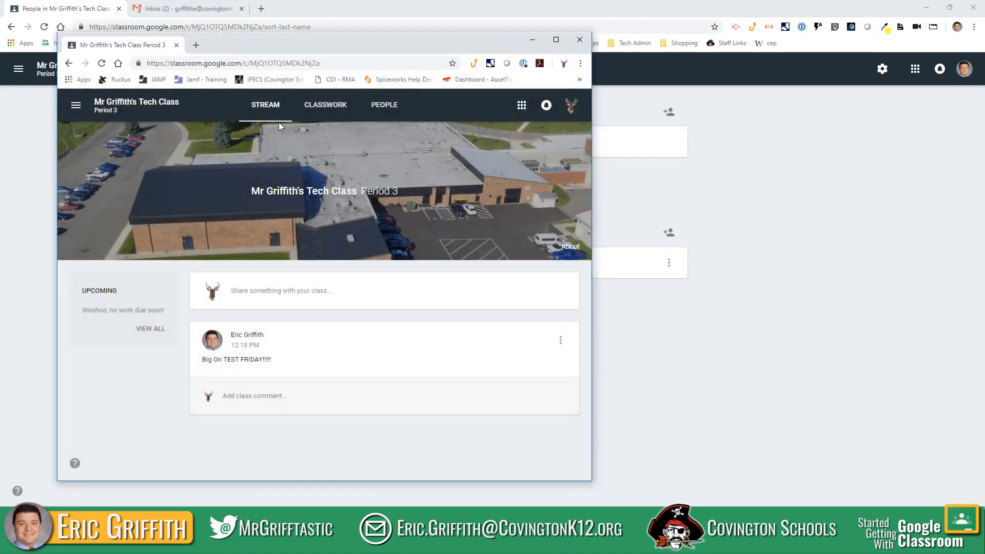
{"action": "left_click", "coordinate": [326, 105]}
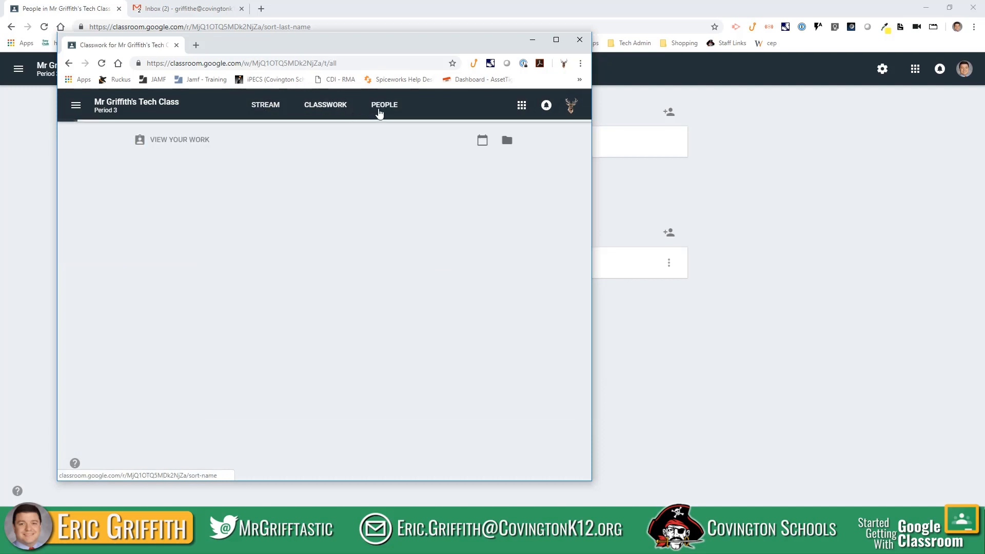
{"action": "left_click", "coordinate": [379, 110]}
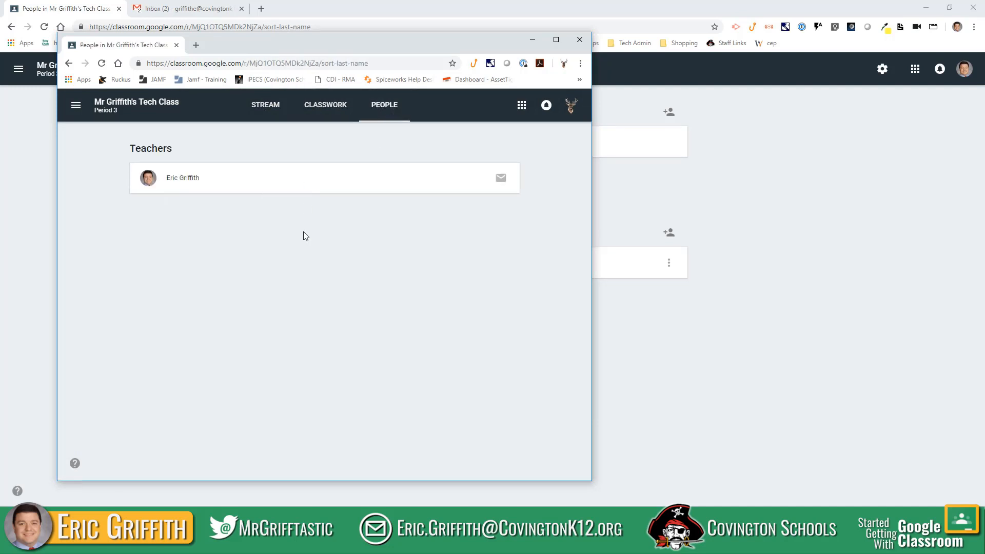
{"action": "left_click", "coordinate": [265, 112]}
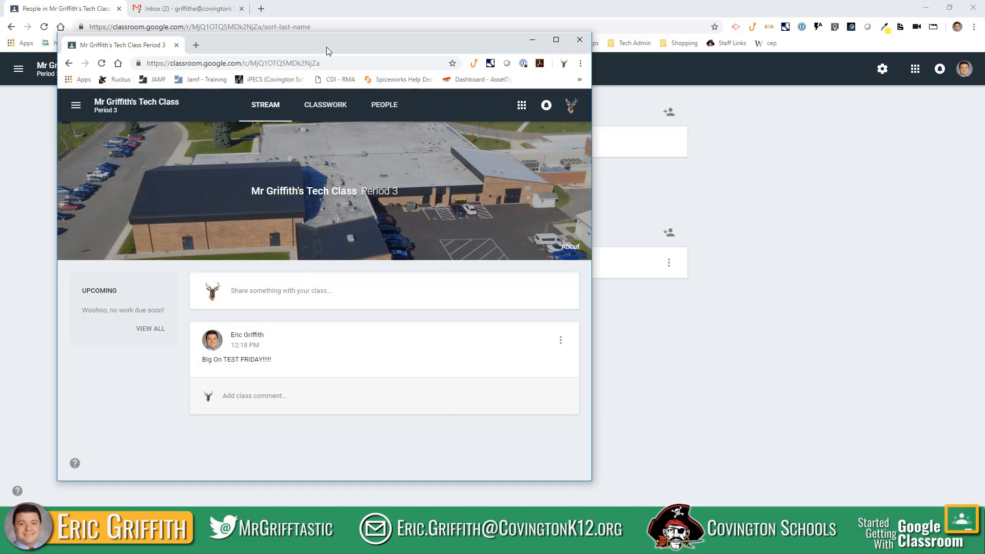
{"action": "left_click_drag", "start_coordinate": [326, 47], "coordinate": [0, 47]}
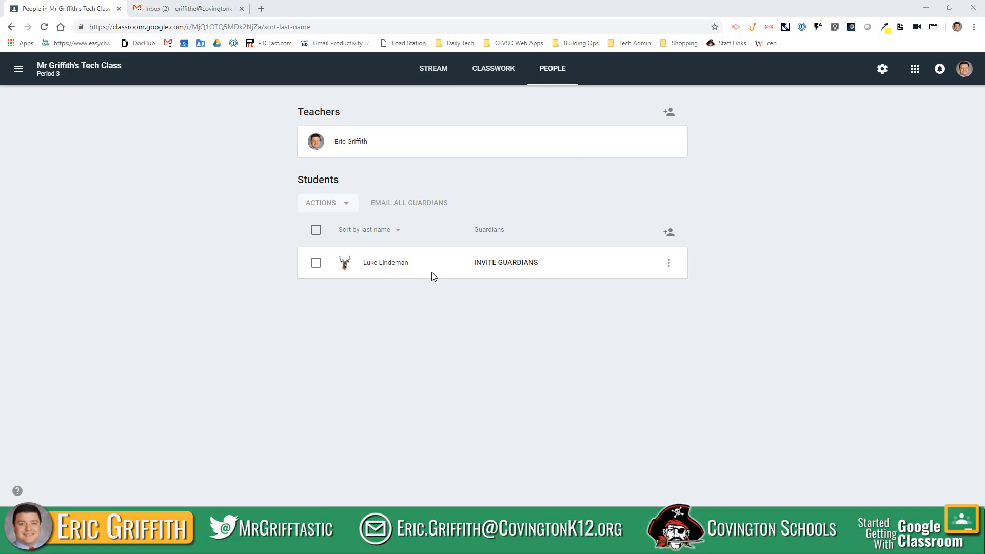
- Start inviting a guardian for the enrolled student, pick one by first name, and cancel the invitation
{"action": "left_click", "coordinate": [491, 266]}
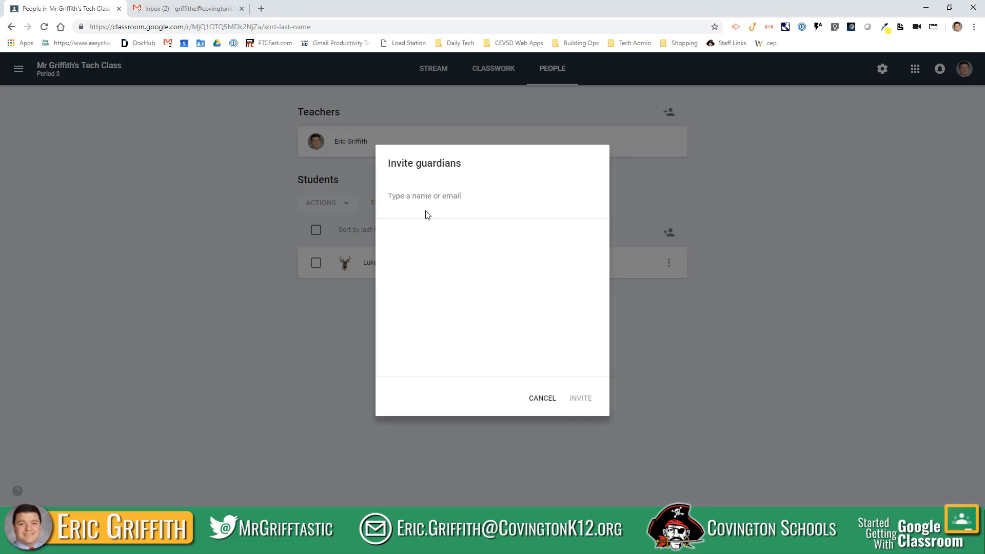
{"action": "type", "text": "c"}
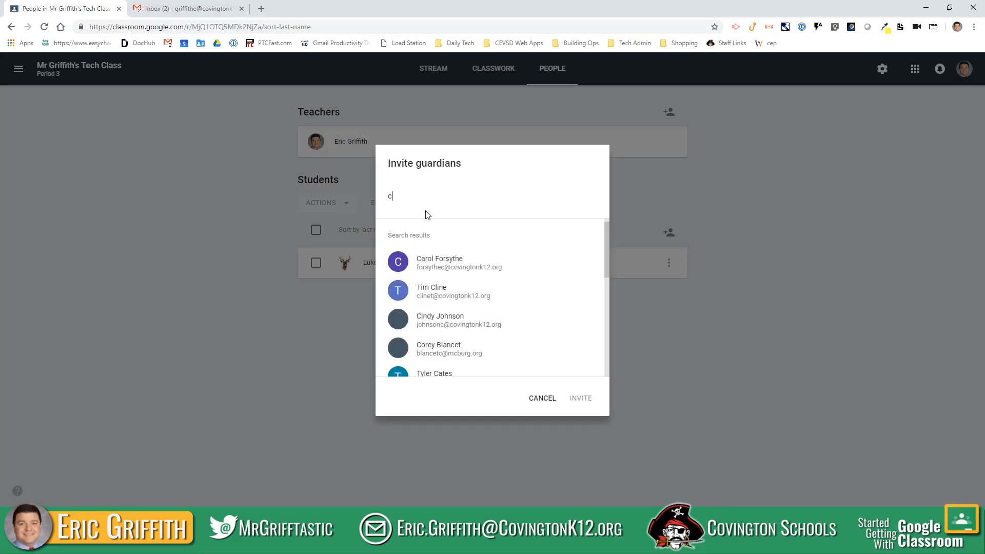
{"action": "type", "text": "andy"}
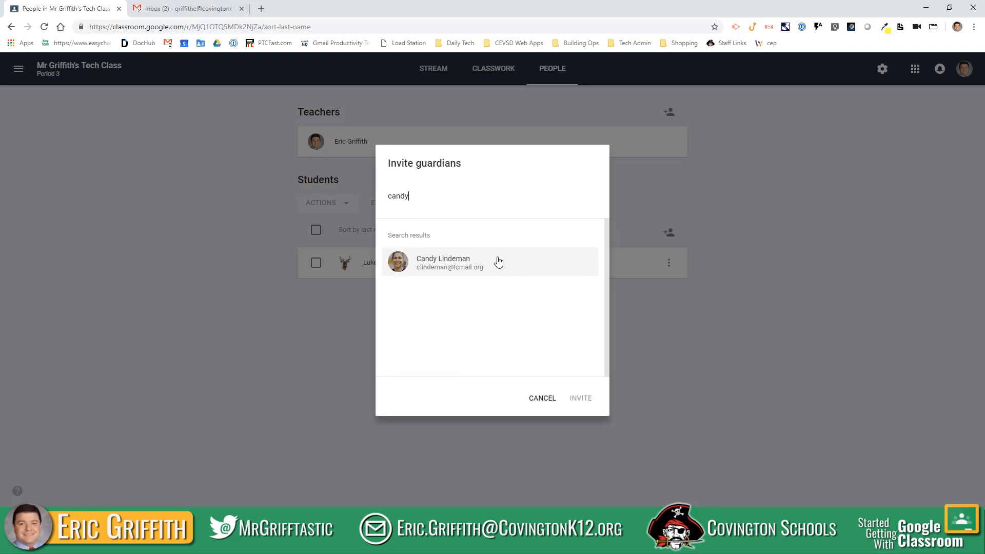
{"action": "left_click", "coordinate": [476, 262]}
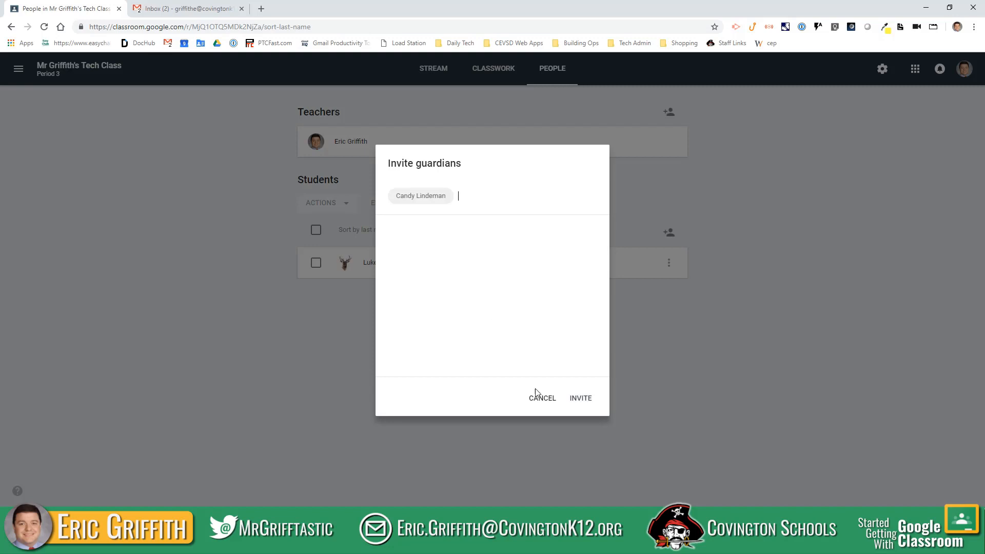
{"action": "left_click", "coordinate": [542, 401]}
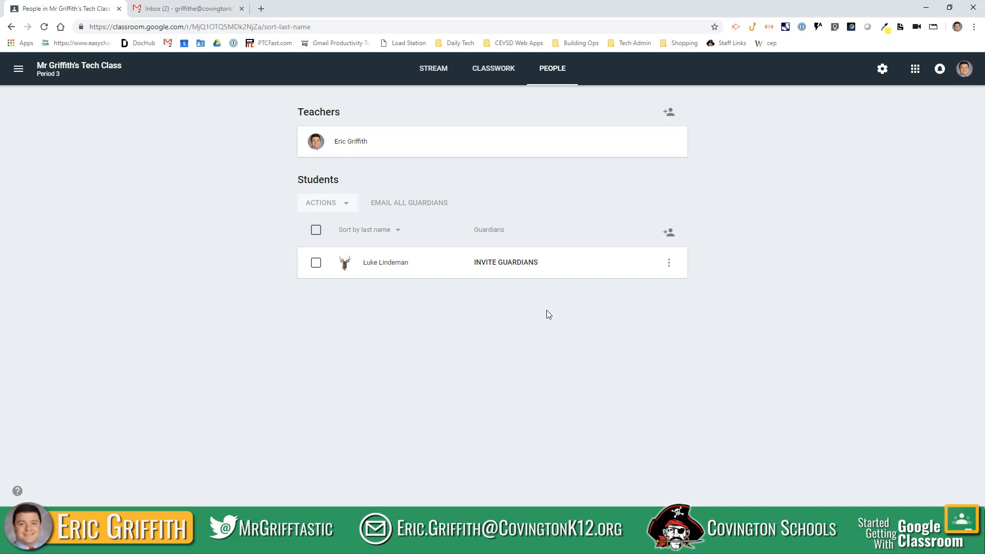
{"action": "left_click", "coordinate": [510, 262]}
{"action": "left_click", "coordinate": [542, 398]}
- Open the class settings, start turning on guardian summaries, and decline adding the class to guardian email summaries
{"action": "left_click", "coordinate": [879, 69]}
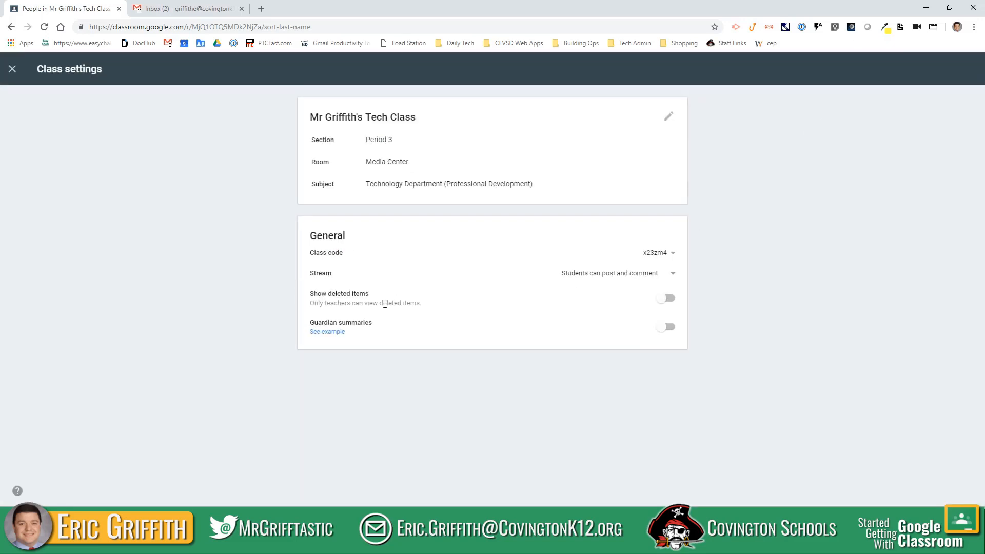
{"action": "left_click", "coordinate": [666, 327]}
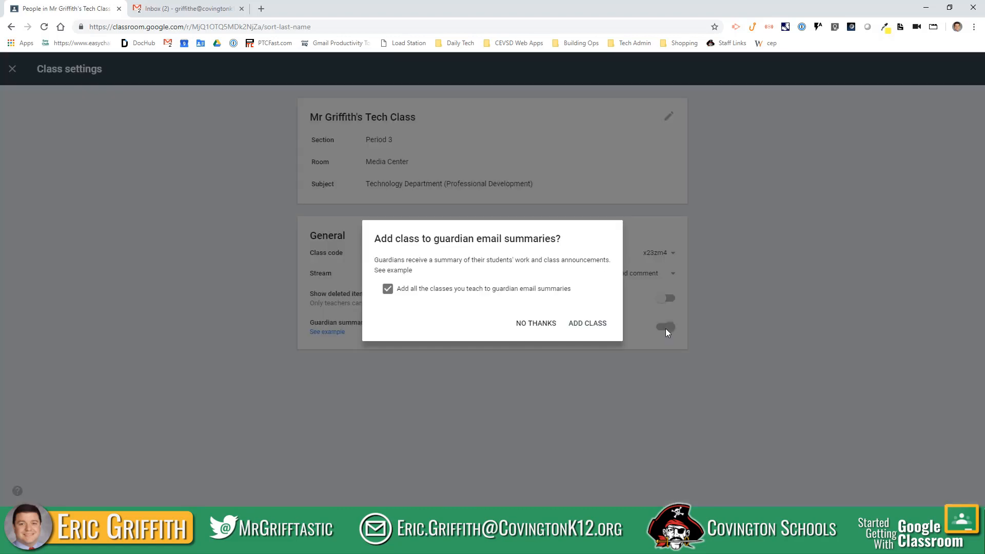
{"action": "left_click", "coordinate": [537, 324]}
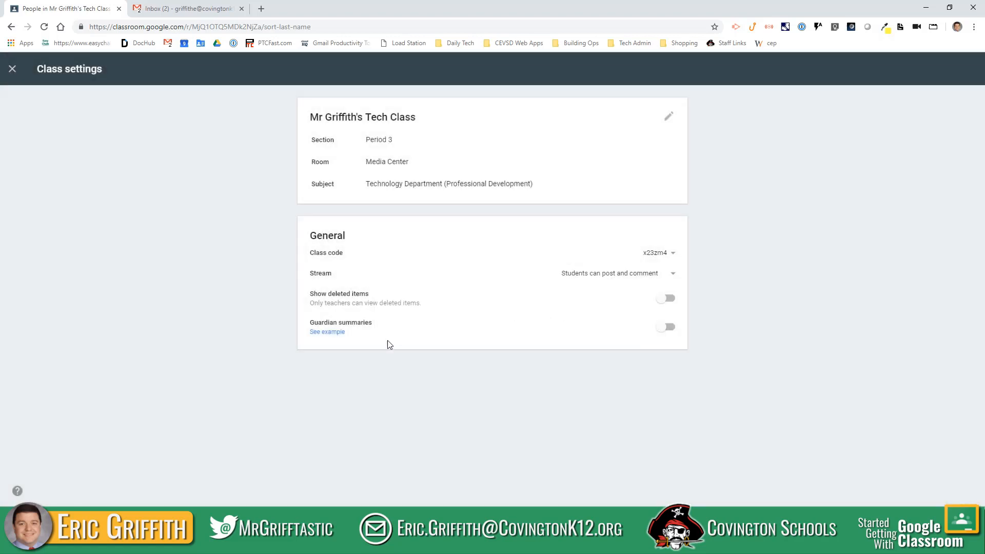
- Open the guardian summaries example, examine the sample email's student work and class activity sections, and close the help page
{"action": "left_click", "coordinate": [327, 332]}
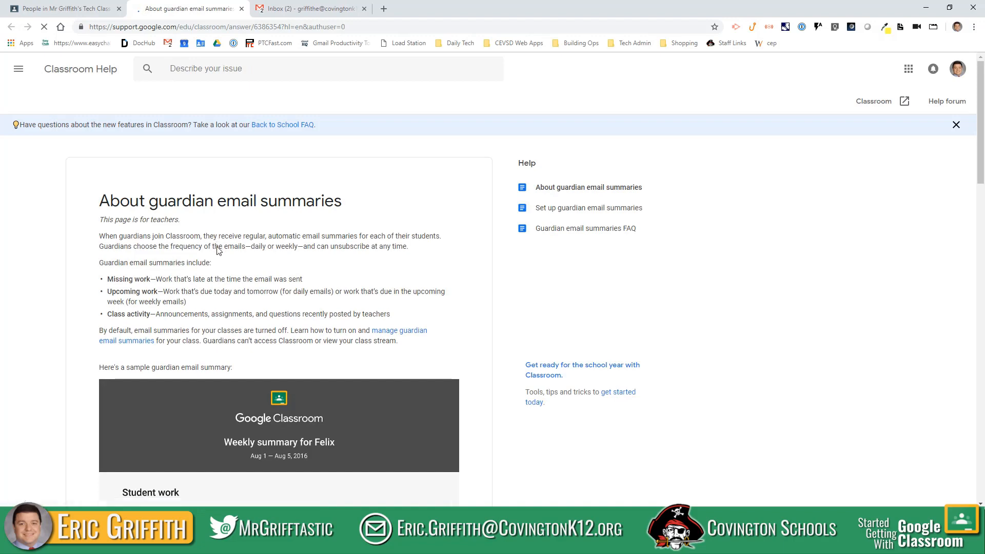
{"action": "scroll", "coordinate": [232, 268], "scroll_direction": "down", "scroll_amount": 4}
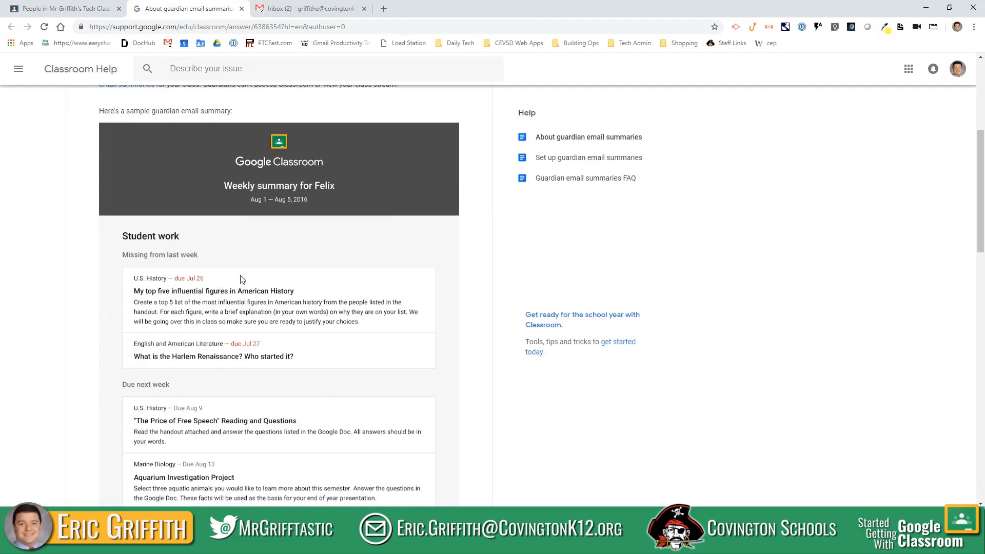
{"action": "scroll", "coordinate": [234, 291], "scroll_direction": "up", "scroll_amount": 4}
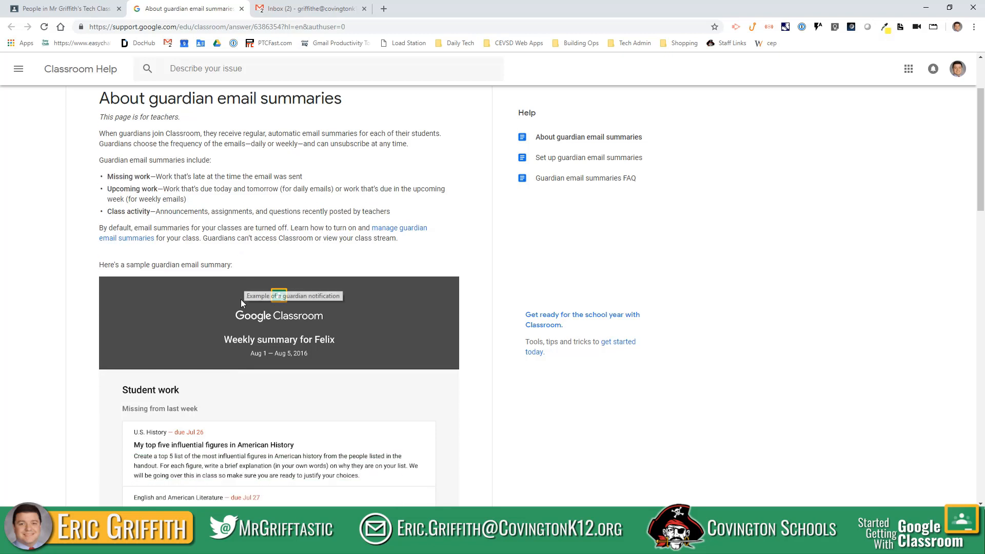
{"action": "scroll", "coordinate": [241, 299], "scroll_direction": "down", "scroll_amount": 4}
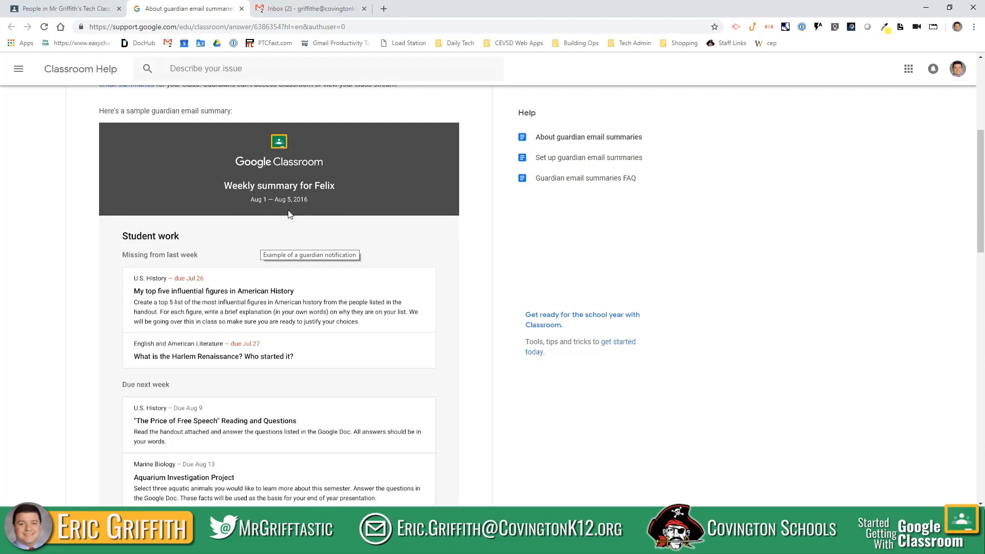
{"action": "scroll", "coordinate": [208, 241], "scroll_direction": "down", "scroll_amount": 2}
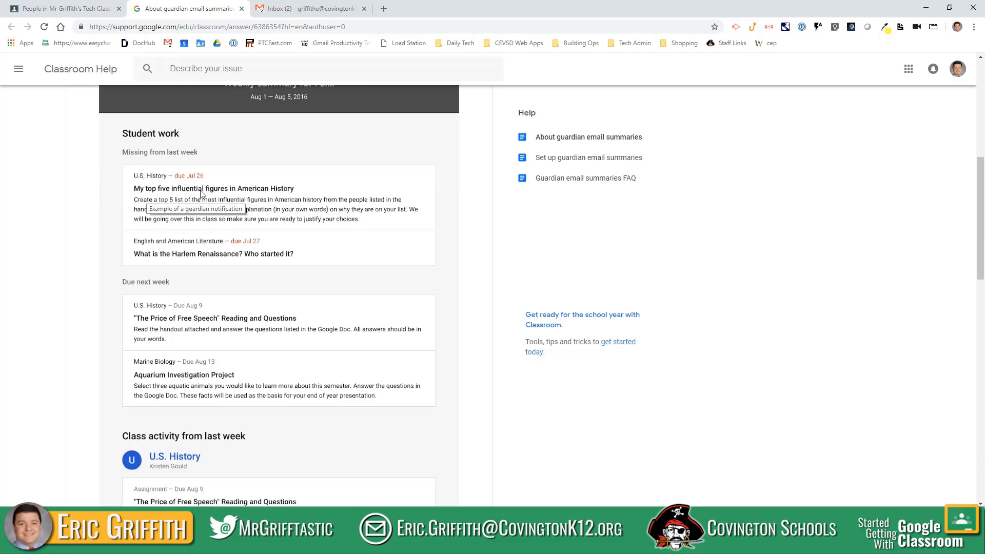
{"action": "scroll", "coordinate": [195, 306], "scroll_direction": "down", "scroll_amount": 4}
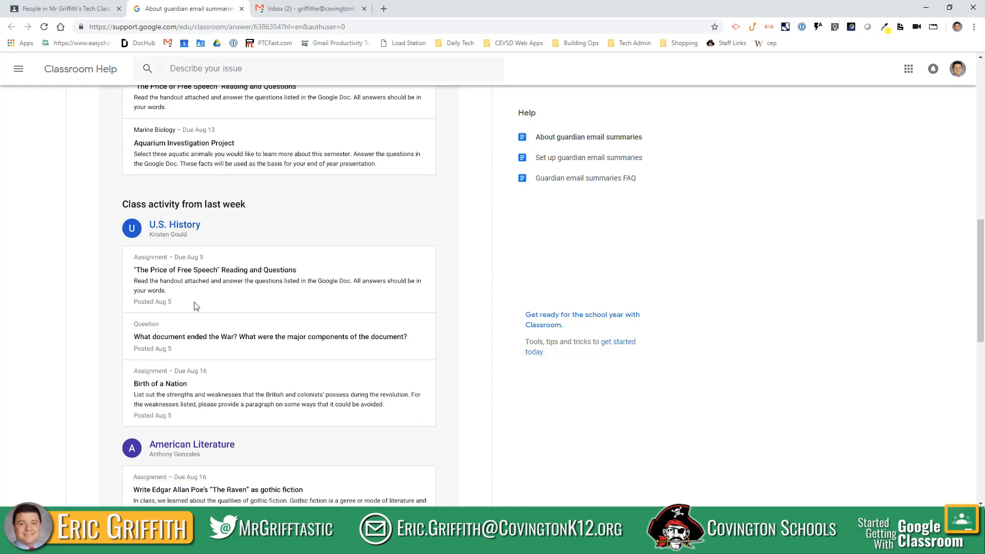
{"action": "scroll", "coordinate": [195, 305], "scroll_direction": "down", "scroll_amount": 9}
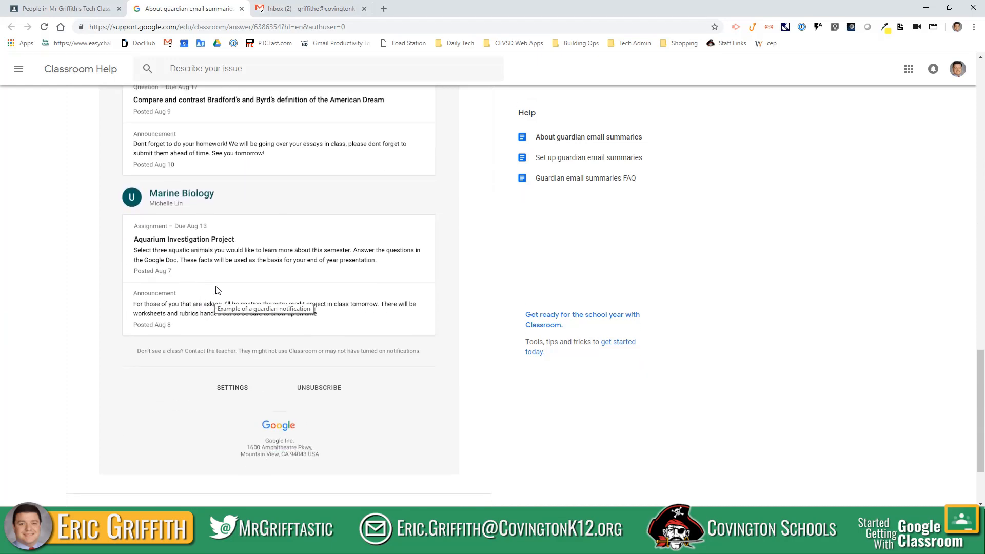
{"action": "scroll", "coordinate": [215, 305], "scroll_direction": "up", "scroll_amount": 9}
{"action": "scroll", "coordinate": [202, 277], "scroll_direction": "up", "scroll_amount": 6}
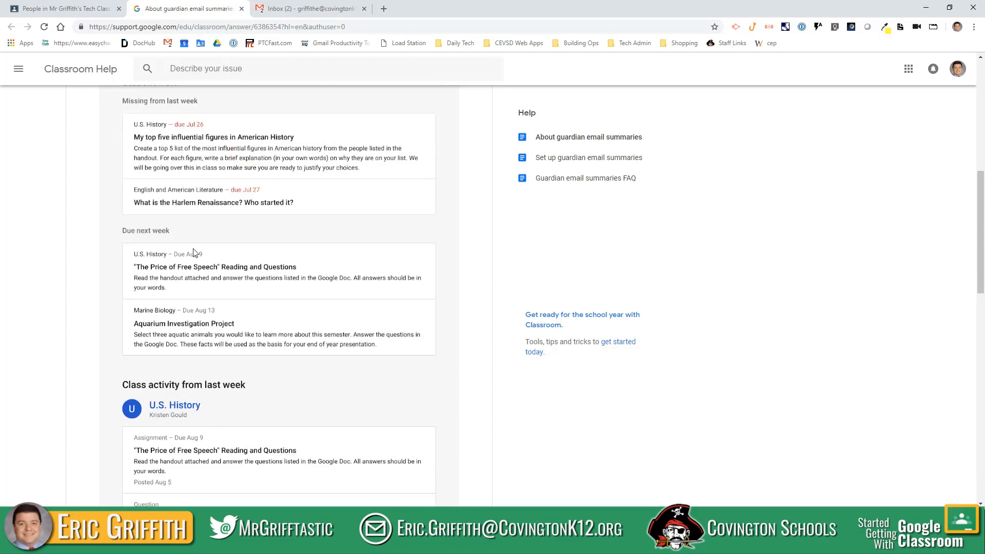
{"action": "scroll", "coordinate": [171, 280], "scroll_direction": "down", "scroll_amount": 1}
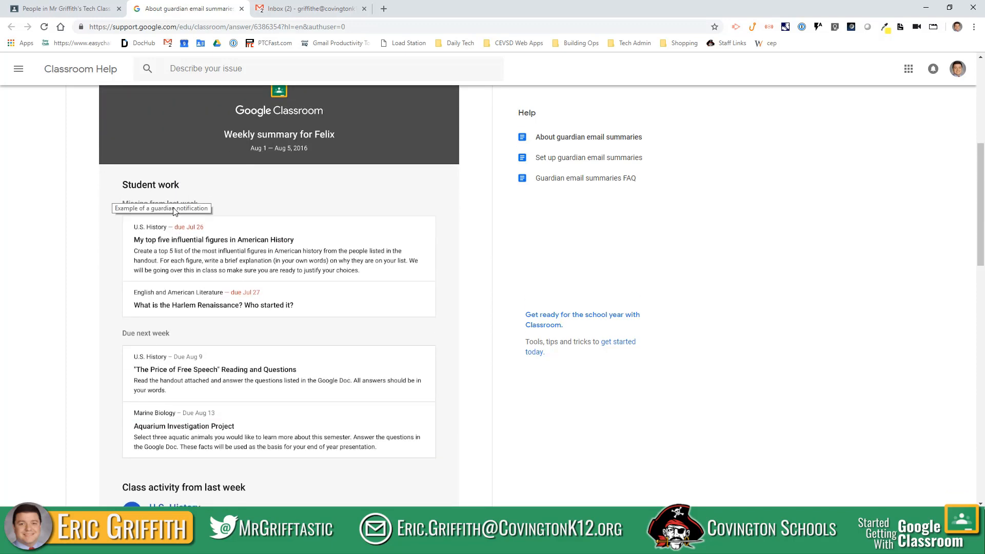
{"action": "scroll", "coordinate": [175, 292], "scroll_direction": "down", "scroll_amount": 3}
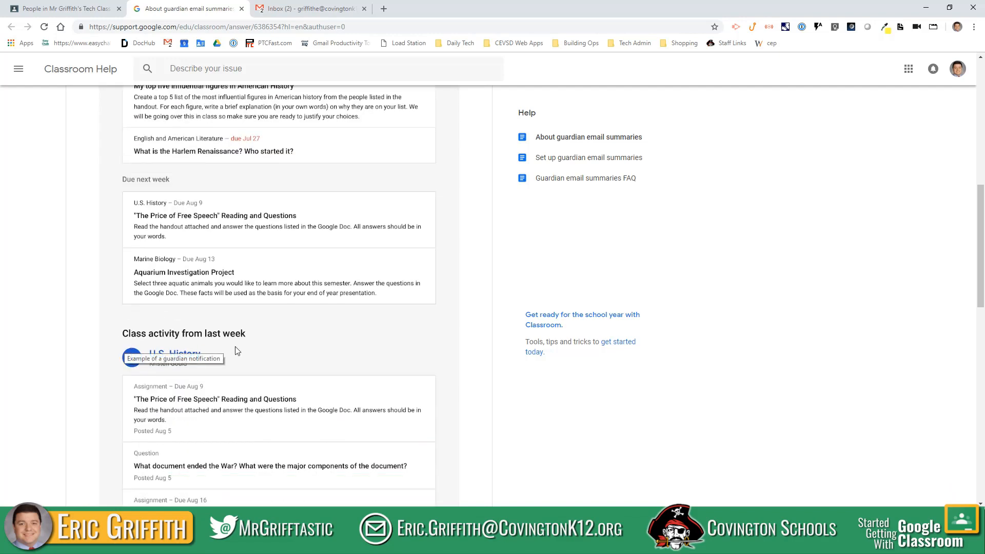
{"action": "scroll", "coordinate": [226, 339], "scroll_direction": "down", "scroll_amount": 8}
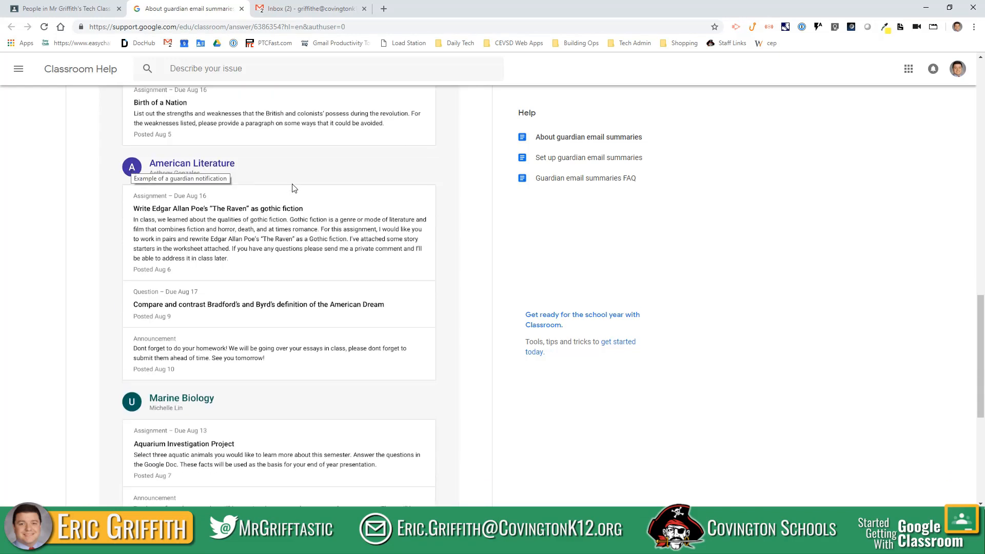
{"action": "scroll", "coordinate": [128, 300], "scroll_direction": "down", "scroll_amount": 3}
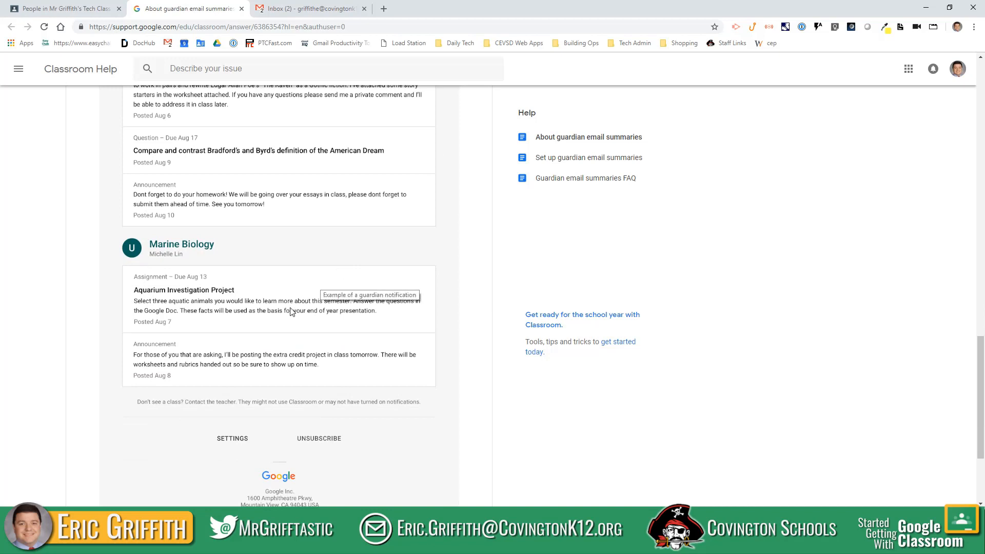
{"action": "scroll", "coordinate": [283, 287], "scroll_direction": "up", "scroll_amount": 3}
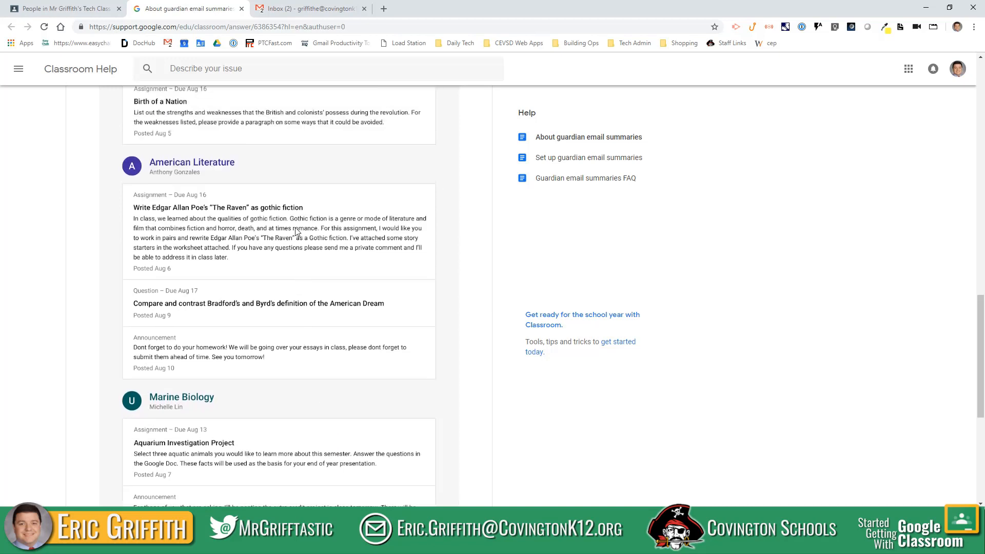
{"action": "left_click", "coordinate": [242, 9]}
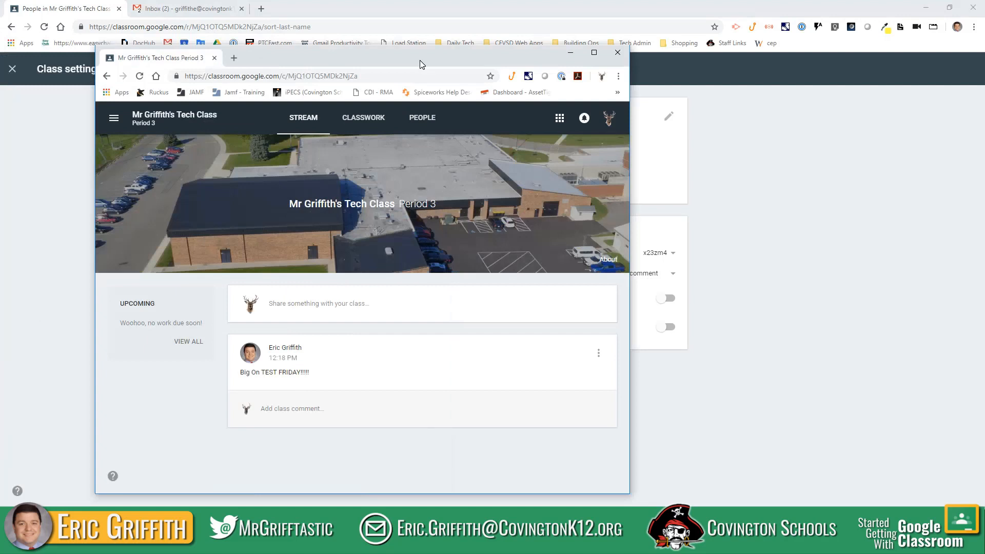
- In the student's window, post the class comment "What???" on the test announcement and move that window out of view
{"action": "left_click_drag", "start_coordinate": [419, 63], "coordinate": [469, 25]}
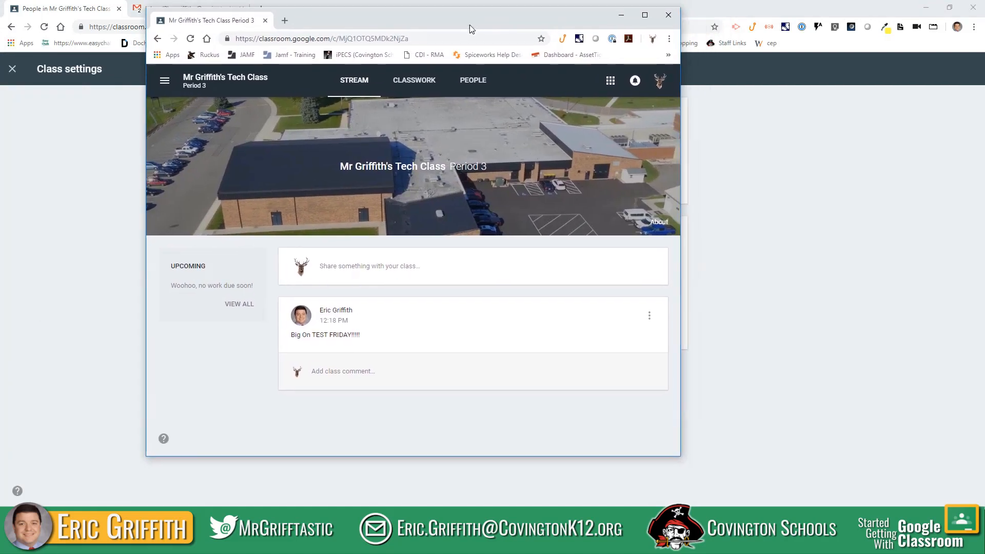
{"action": "left_click", "coordinate": [351, 373]}
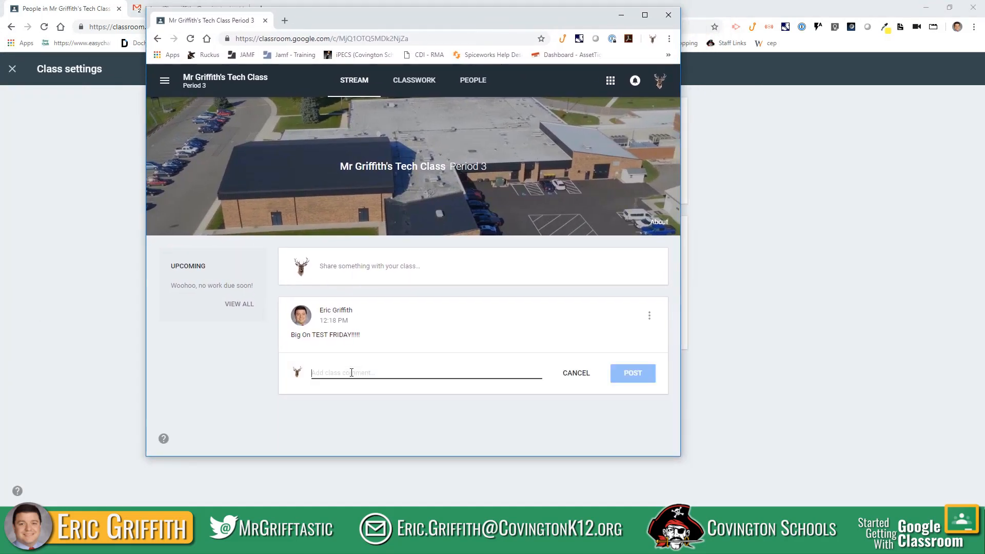
{"action": "type", "text": "What???"}
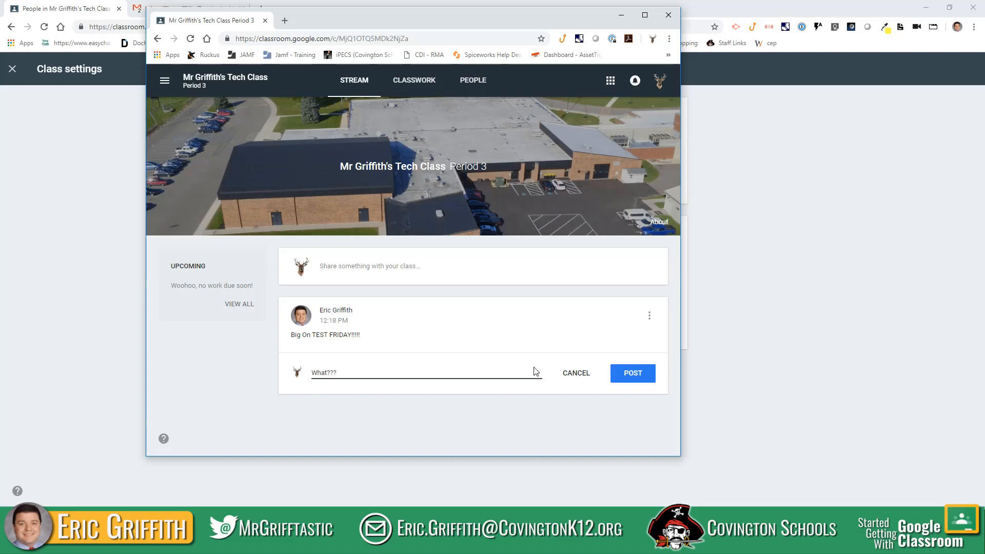
{"action": "left_click", "coordinate": [628, 373]}
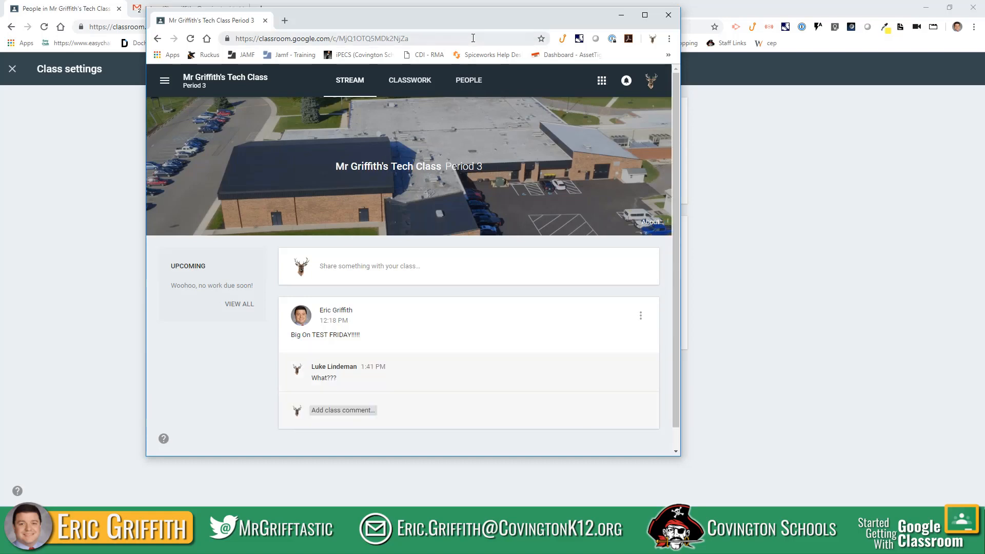
{"action": "left_click_drag", "start_coordinate": [484, 17], "coordinate": [0, 11]}
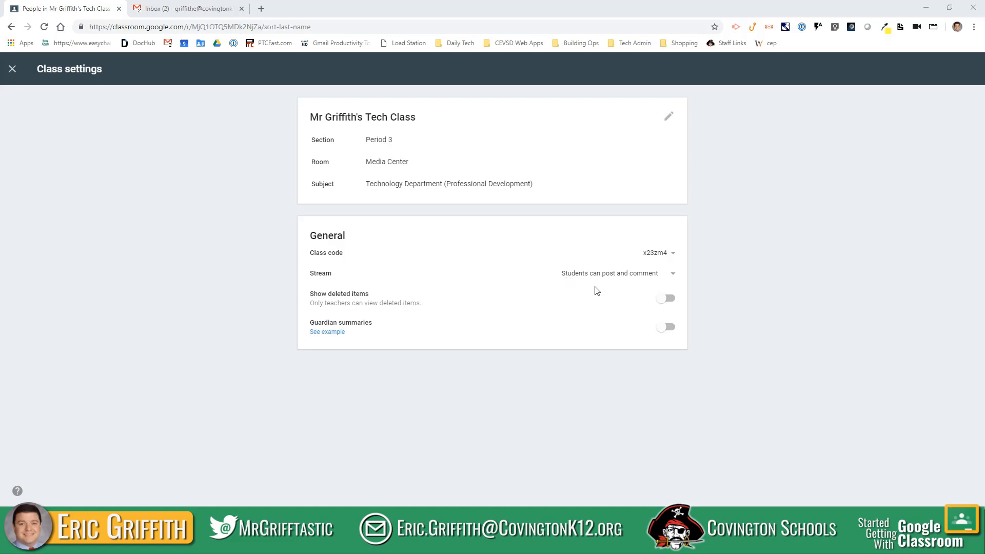
- Close the class settings, refresh the teacher's Stream, and view the available actions for the student's comment
{"action": "left_click", "coordinate": [14, 71]}
{"action": "left_click", "coordinate": [447, 72]}
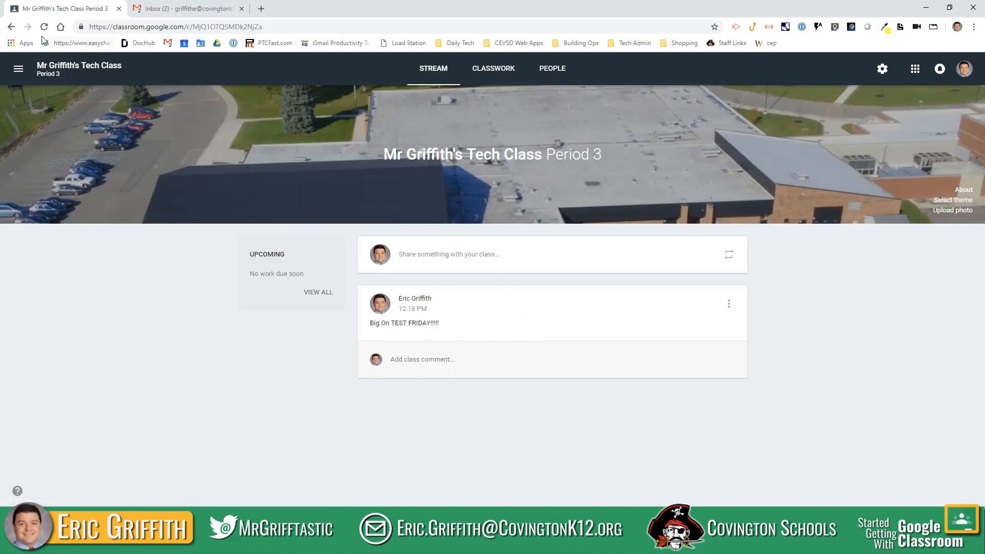
{"action": "key", "text": "F5"}
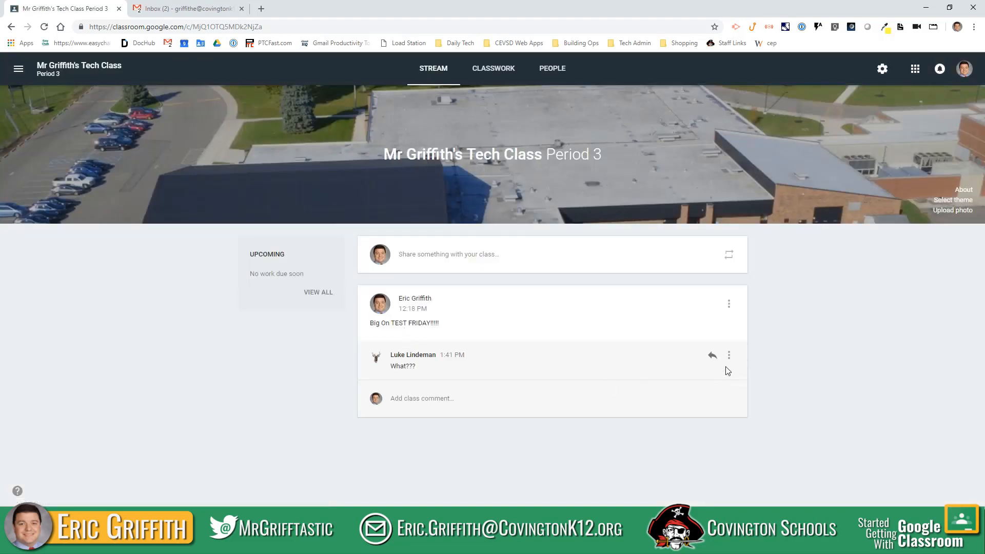
{"action": "left_click", "coordinate": [729, 356]}
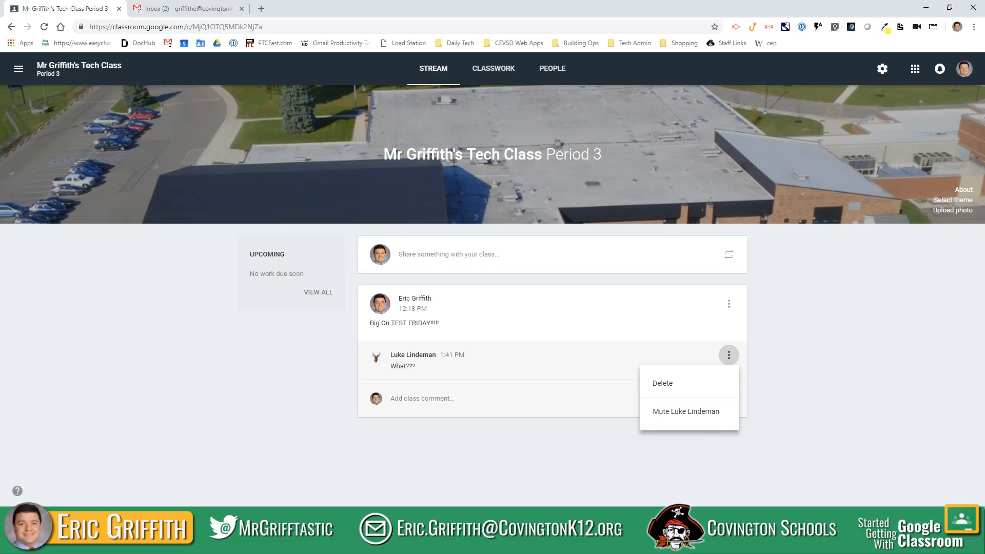
- Delete the "What???" comment in the student's window, move that window out of view, and refresh the teacher's Stream
{"action": "left_click_drag", "start_coordinate": [402, 66], "coordinate": [377, 32]}
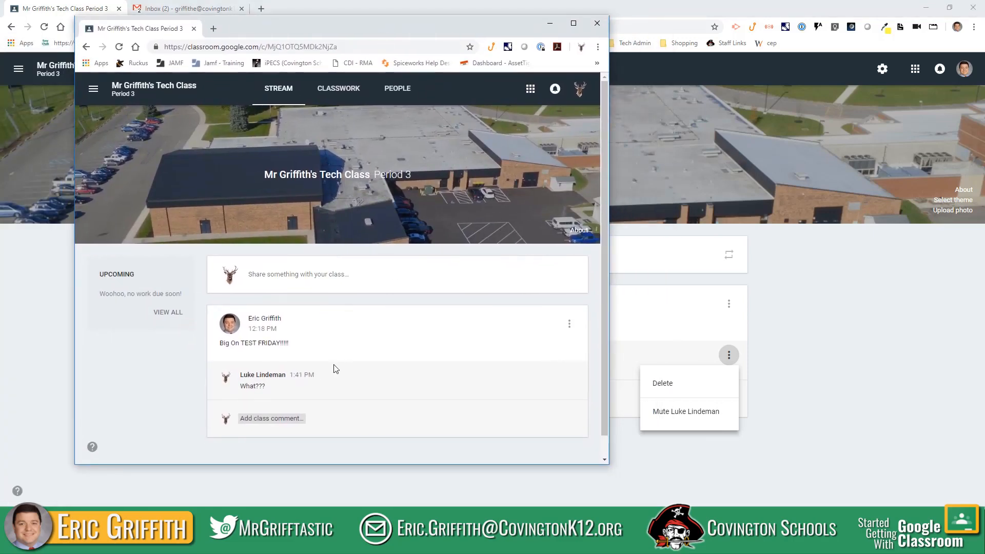
{"action": "left_click", "coordinate": [569, 375]}
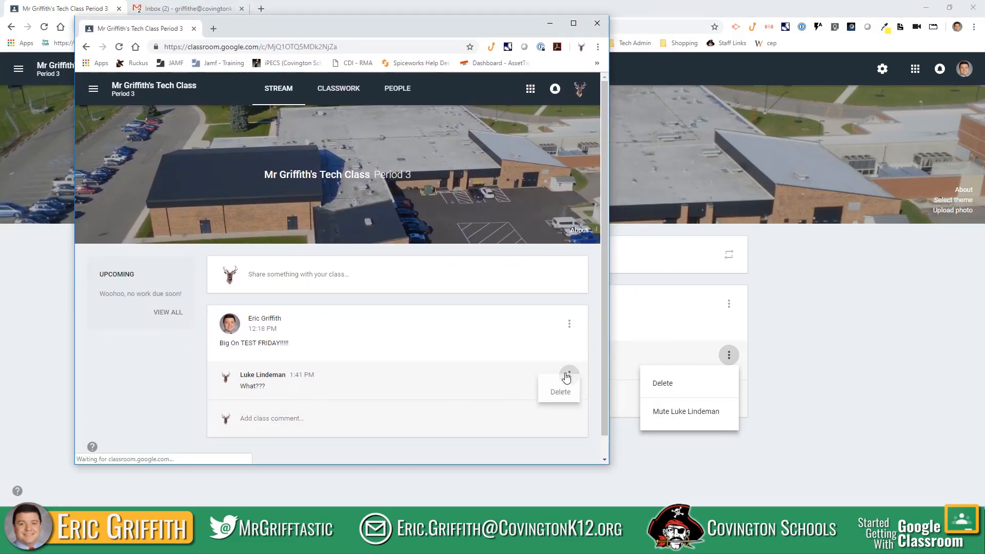
{"action": "left_click", "coordinate": [541, 408]}
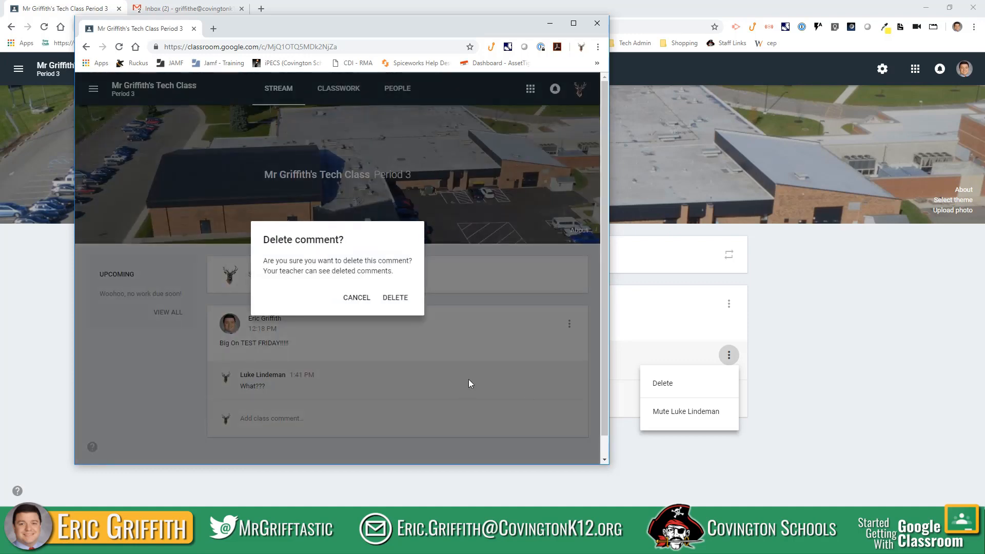
{"action": "left_click", "coordinate": [412, 307]}
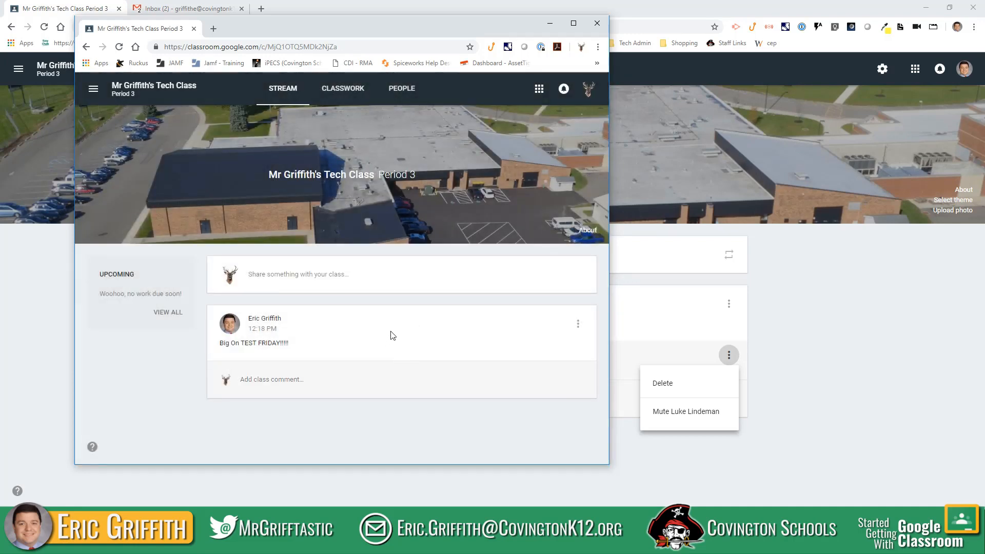
{"action": "left_click_drag", "start_coordinate": [432, 26], "coordinate": [0, 28]}
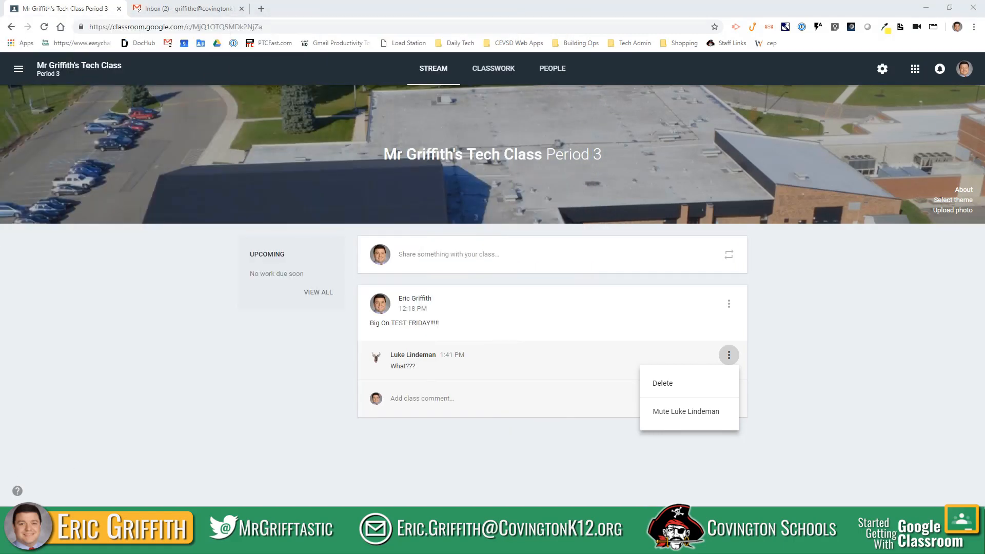
{"action": "left_click", "coordinate": [244, 301]}
{"action": "left_click", "coordinate": [45, 28]}
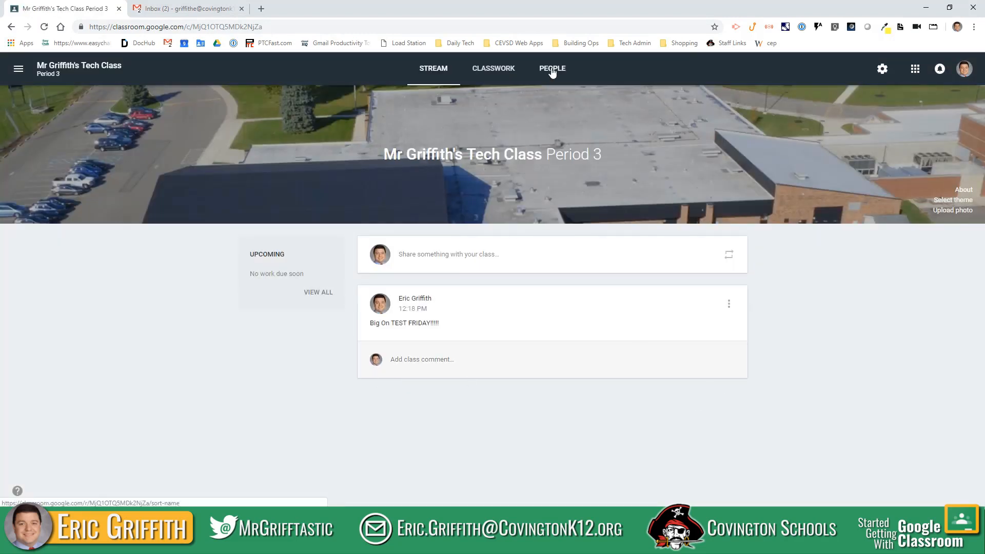
- Turn on Show deleted items in the class settings and view the deleted student comment in the Stream
{"action": "left_click", "coordinate": [882, 68]}
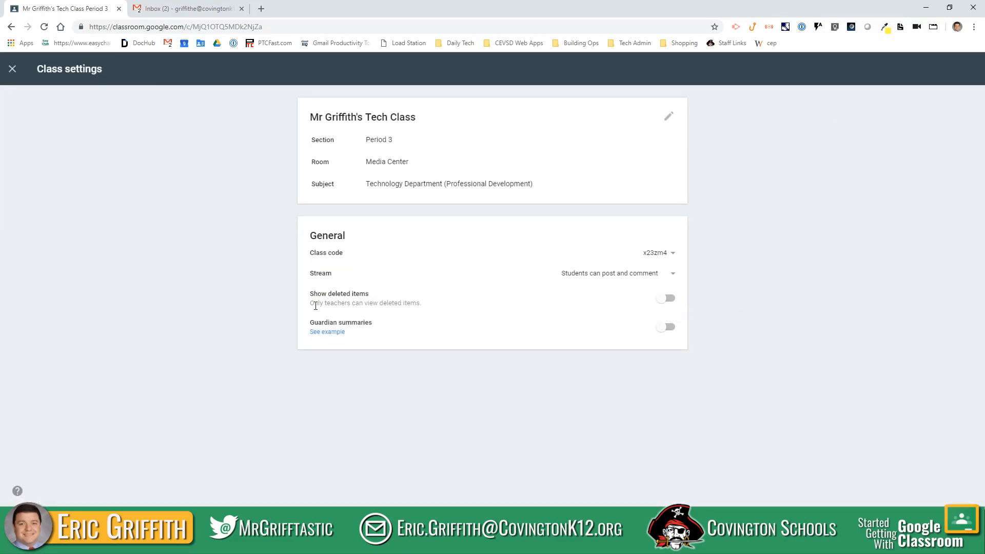
{"action": "left_click_drag", "start_coordinate": [314, 303], "coordinate": [398, 303]}
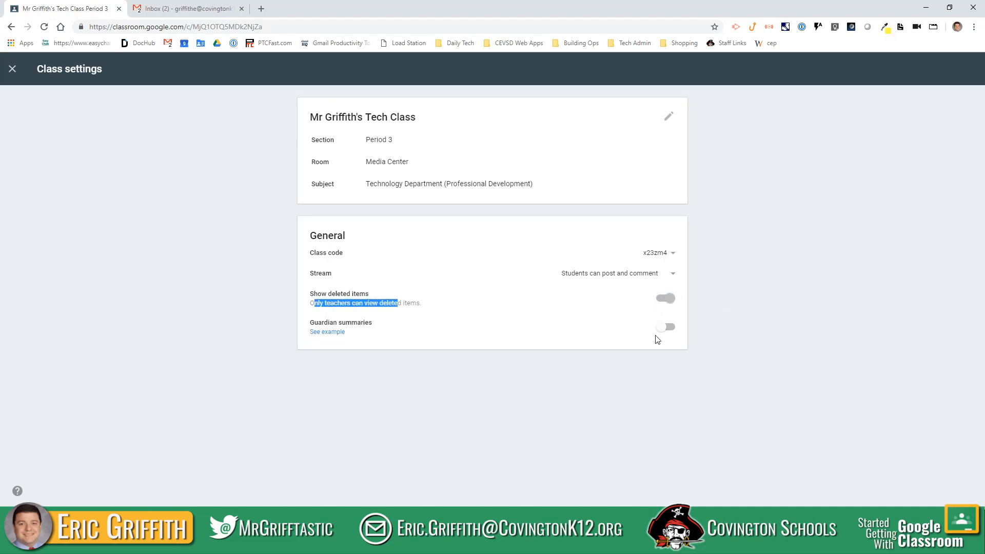
{"action": "left_click", "coordinate": [13, 71]}
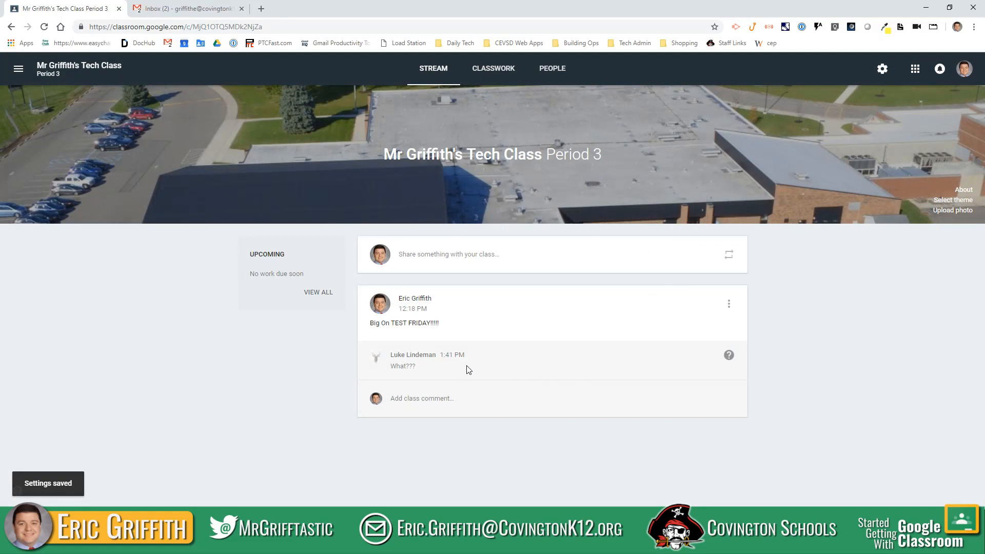
{"action": "mouse_move", "coordinate": [729, 356]}
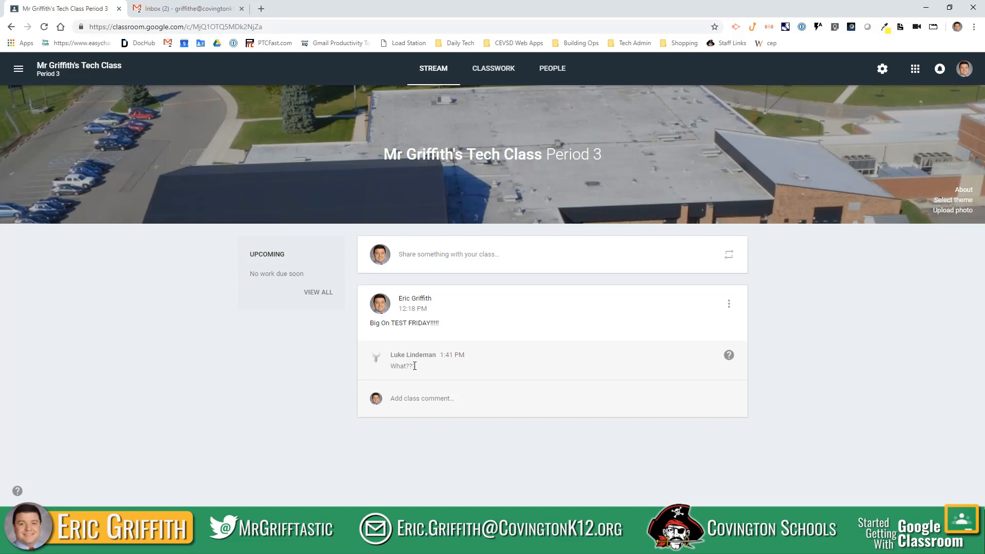
- Set the class's Stream permission to "Only teachers can post or comment" and return to the Stream
{"action": "left_click", "coordinate": [881, 70]}
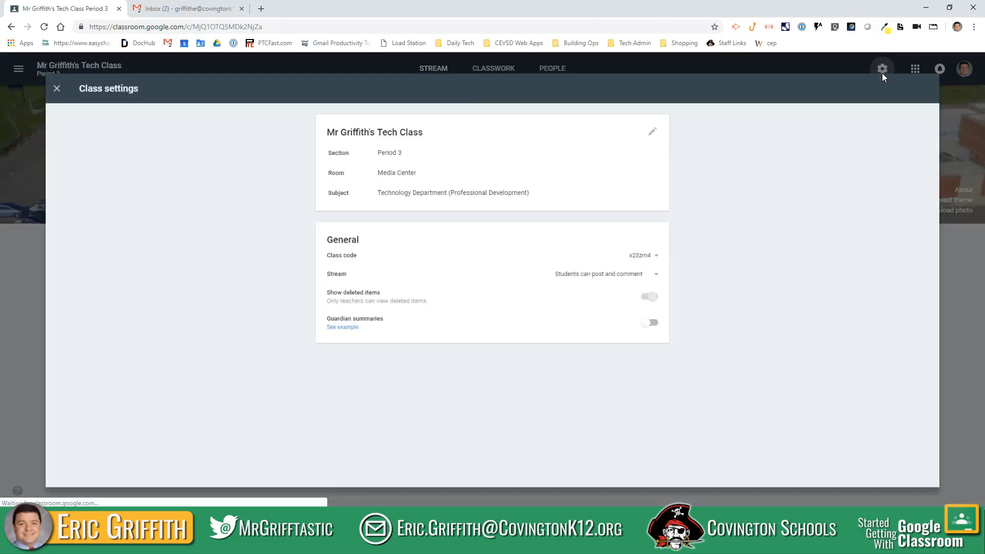
{"action": "left_click", "coordinate": [591, 273]}
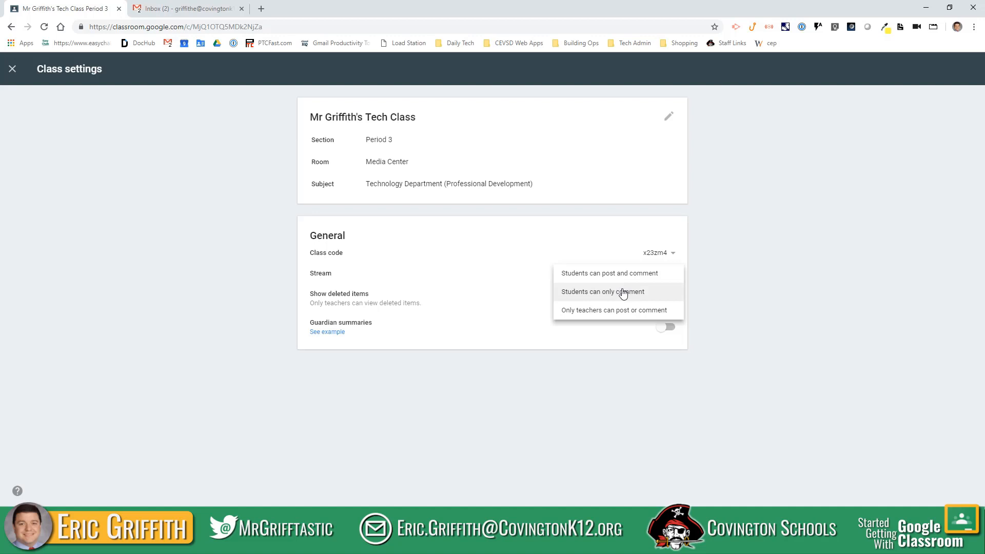
{"action": "left_click", "coordinate": [599, 319]}
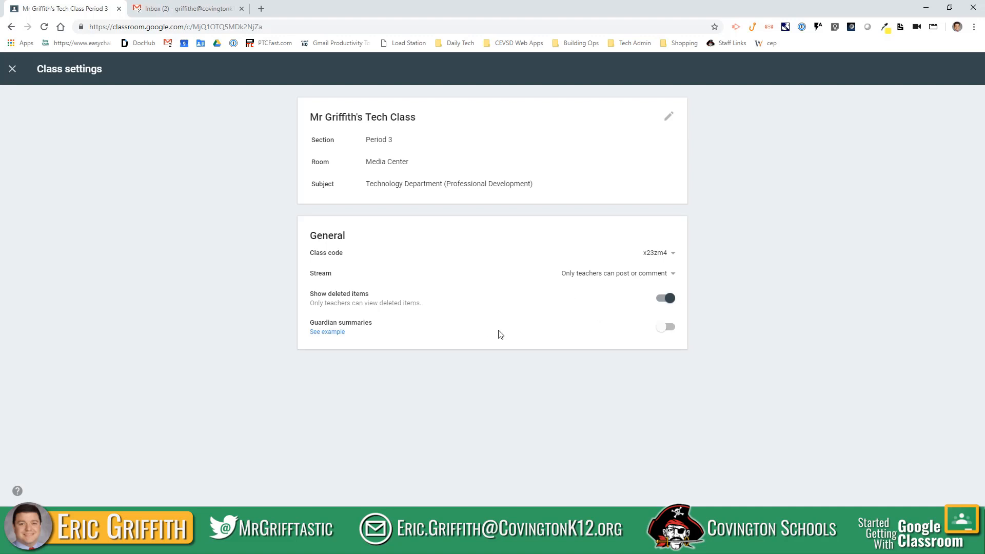
{"action": "left_click", "coordinate": [668, 277]}
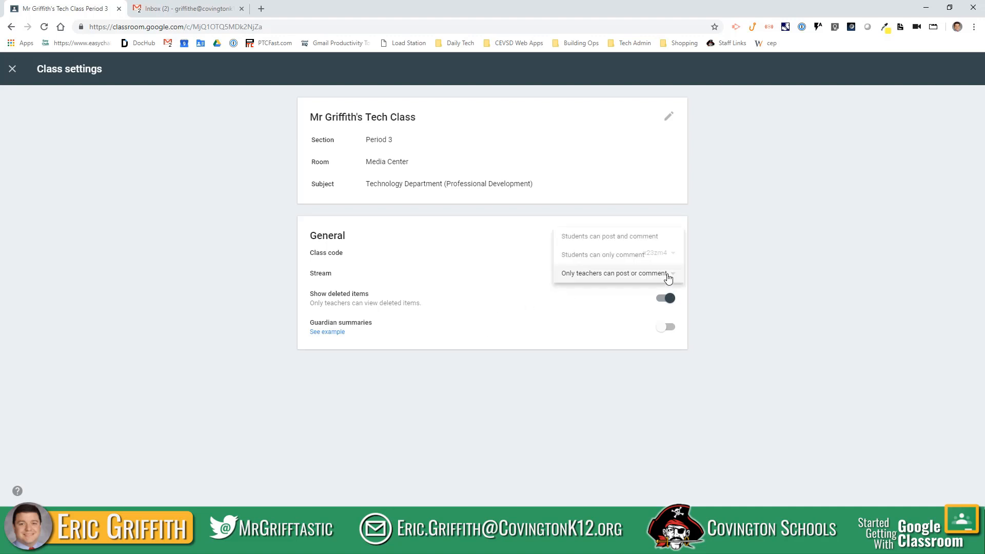
{"action": "left_click", "coordinate": [717, 263]}
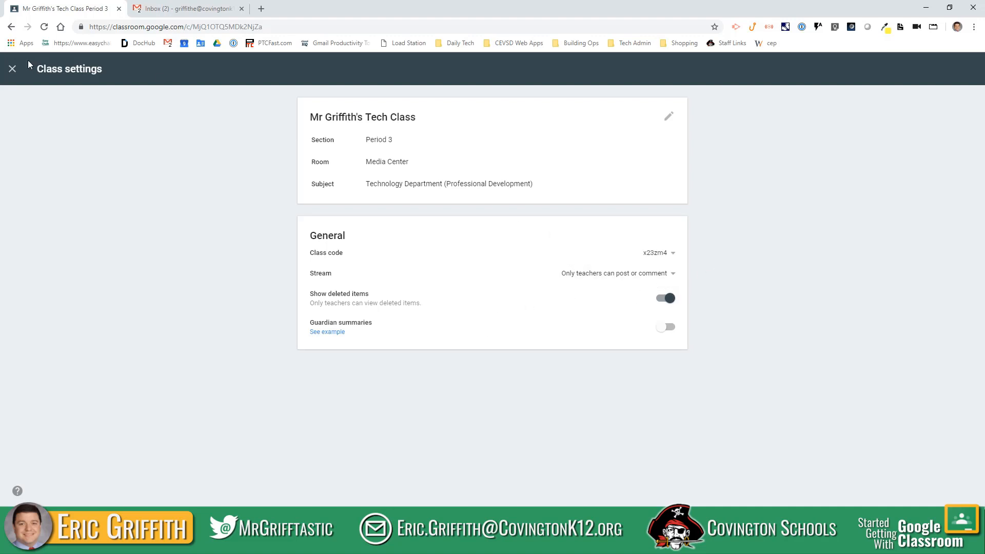
{"action": "left_click", "coordinate": [11, 71]}
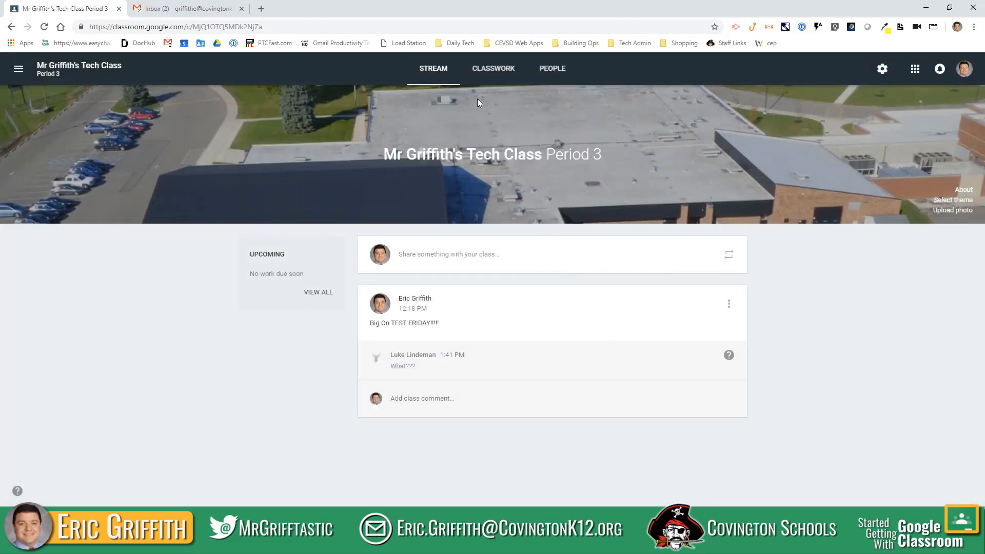
- Add a topic named "Intro" to the class's Classwork page
{"action": "left_click", "coordinate": [490, 70]}
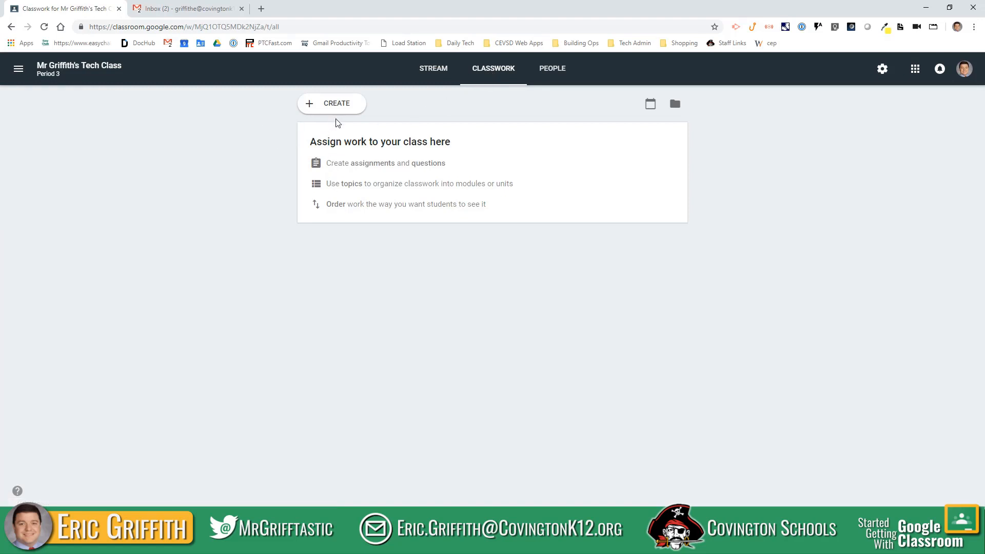
{"action": "left_click", "coordinate": [338, 108]}
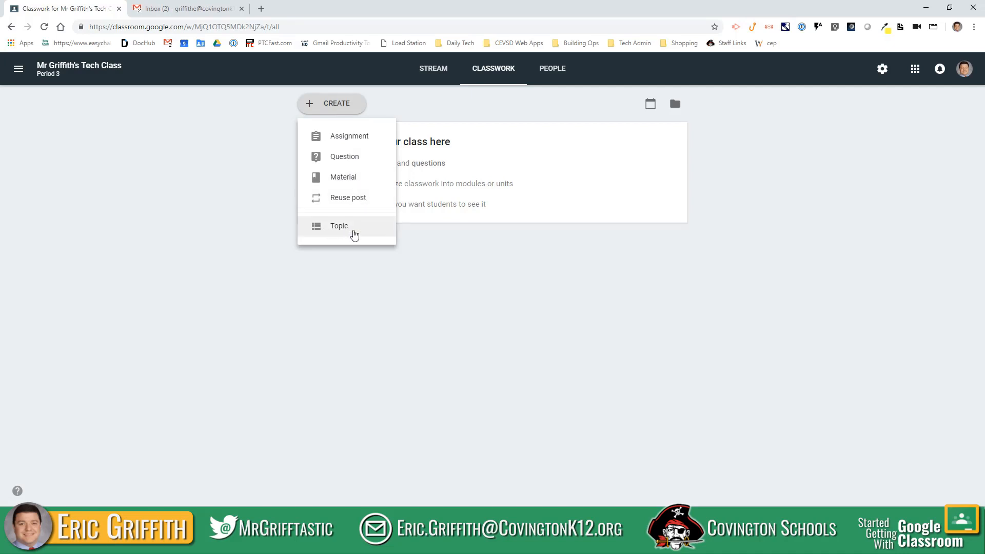
{"action": "left_click", "coordinate": [222, 124]}
{"action": "left_click", "coordinate": [320, 106]}
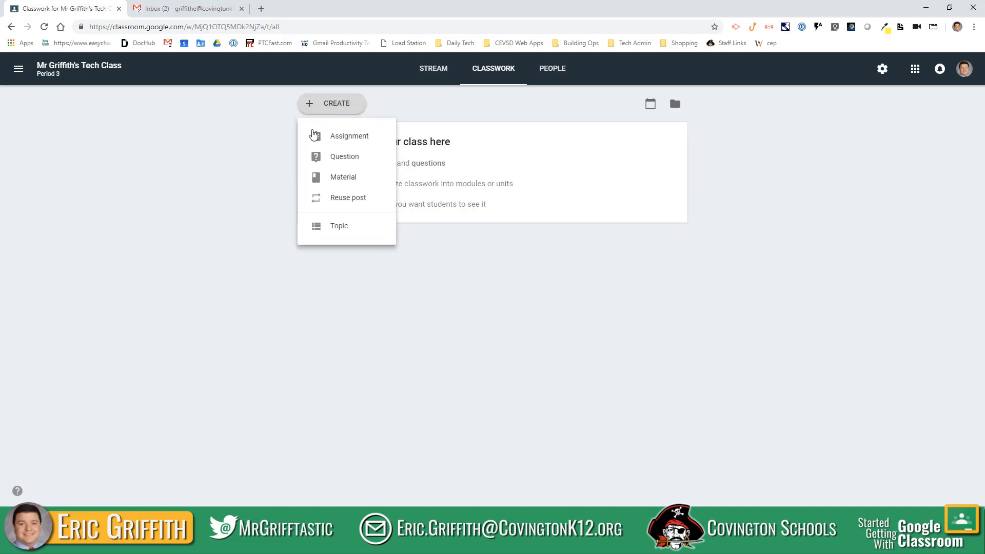
{"action": "left_click", "coordinate": [334, 228]}
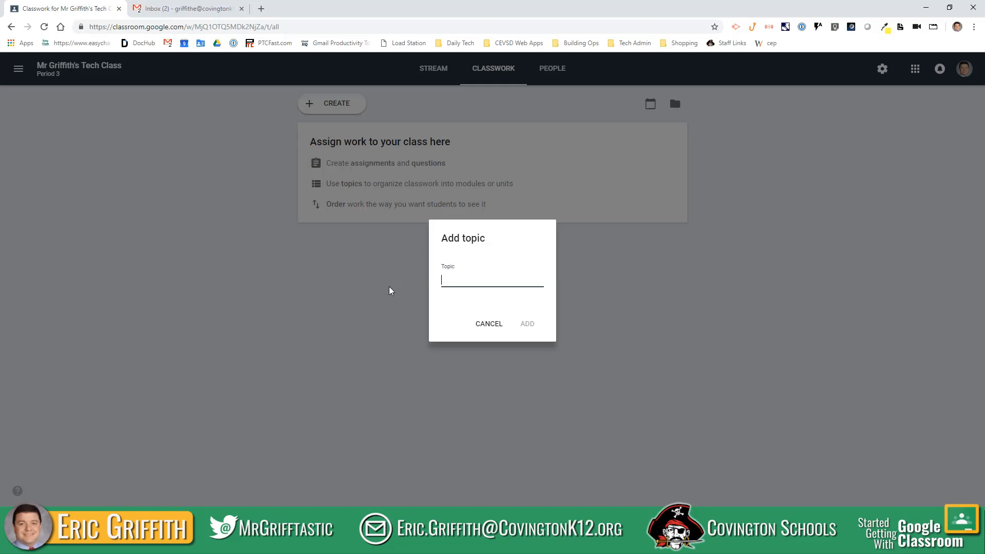
{"action": "type", "text": "Intro"}
{"action": "left_click", "coordinate": [528, 325]}
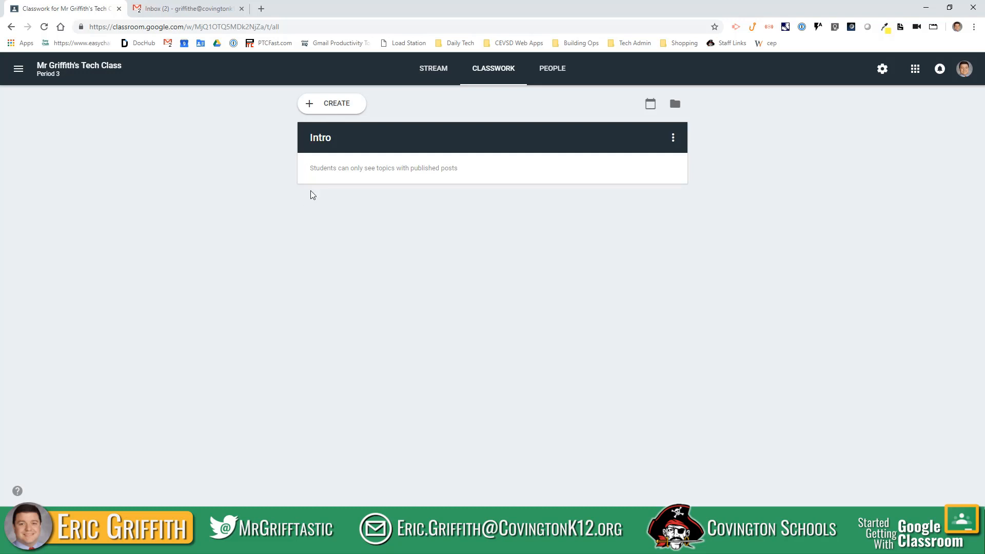
- Start a new classwork material and attach the "JH/HS Announcements-USE THIS ONE 2018/2019" slides from Google Drive
{"action": "left_click", "coordinate": [335, 108]}
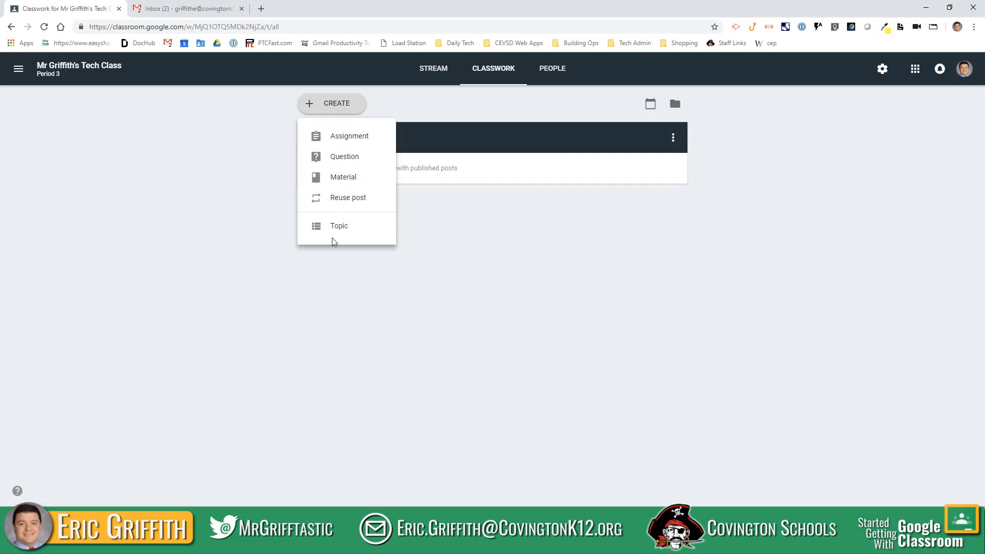
{"action": "left_click", "coordinate": [349, 181]}
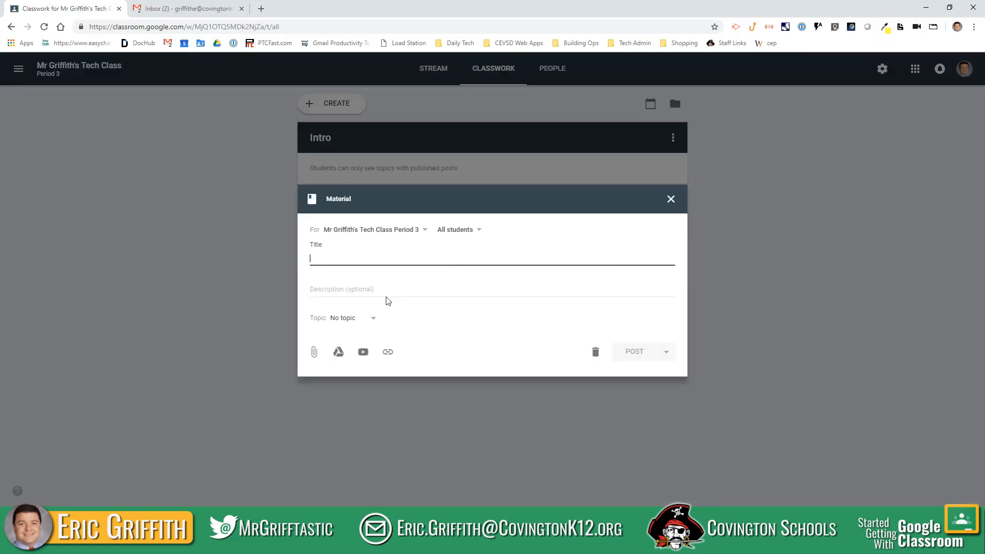
{"action": "left_click", "coordinate": [339, 352]}
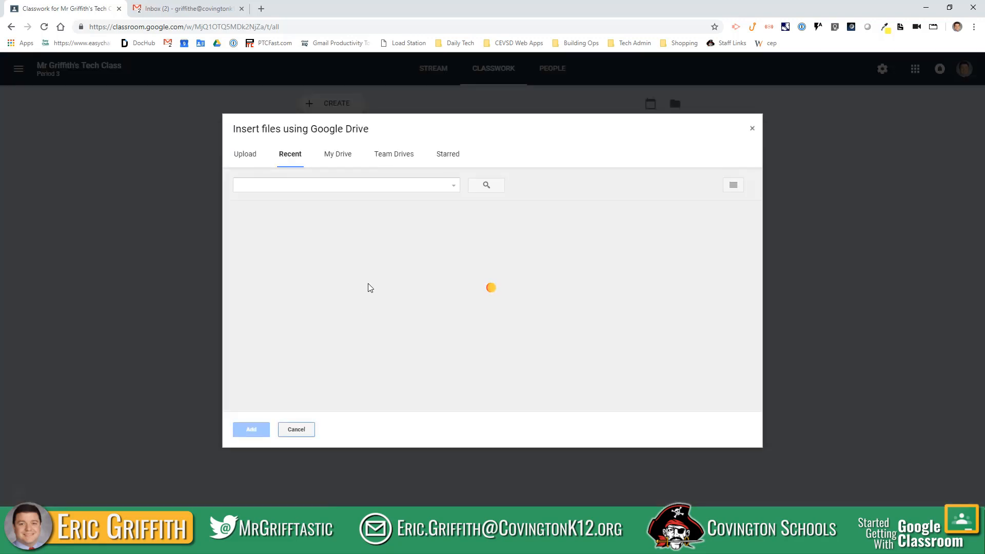
{"action": "scroll", "coordinate": [356, 289], "scroll_direction": "down", "scroll_amount": 3}
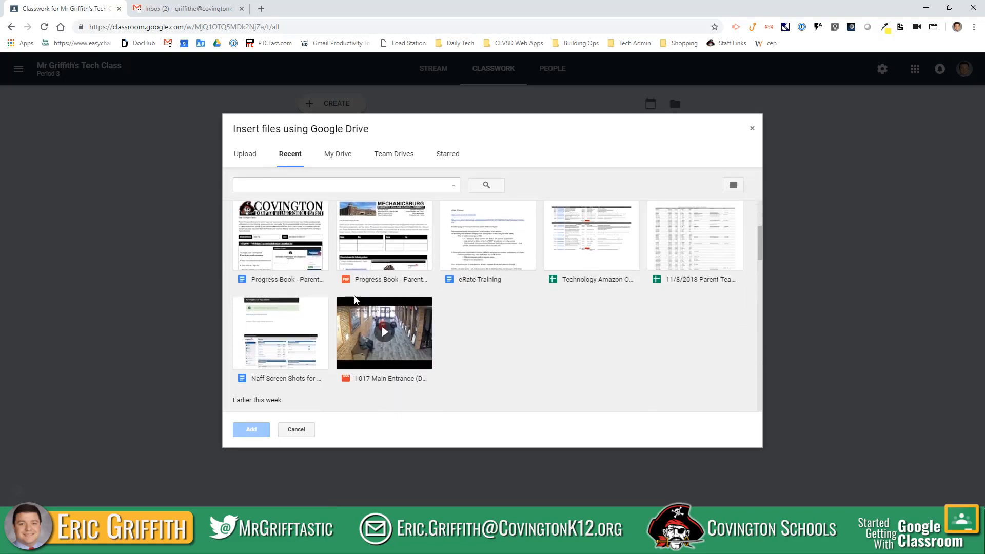
{"action": "scroll", "coordinate": [354, 299], "scroll_direction": "down", "scroll_amount": 5}
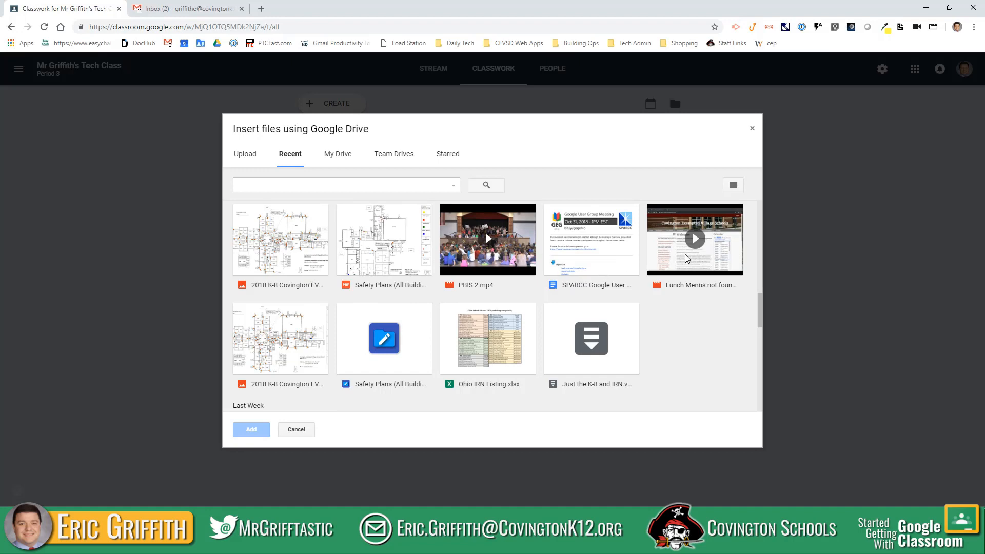
{"action": "scroll", "coordinate": [616, 277], "scroll_direction": "down", "scroll_amount": 10}
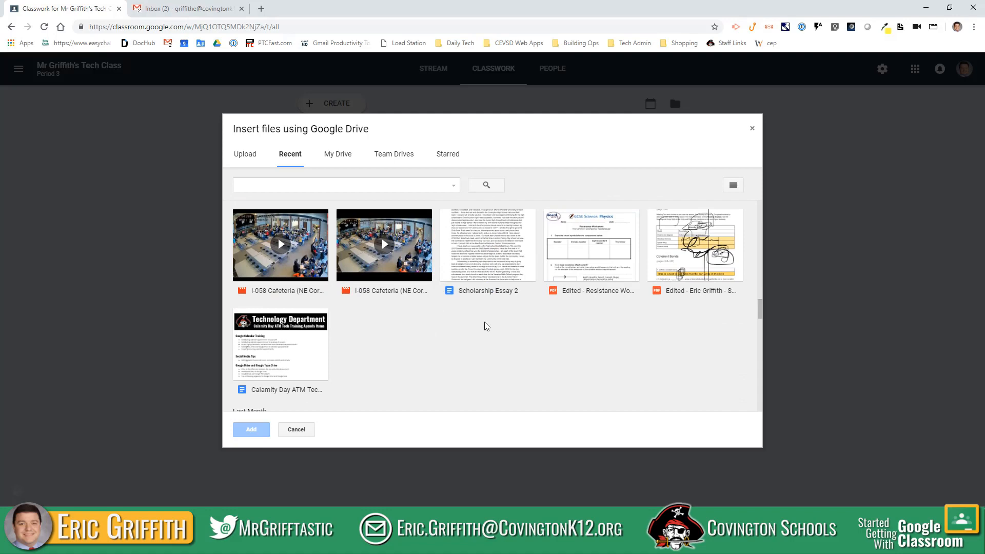
{"action": "scroll", "coordinate": [483, 325], "scroll_direction": "up", "scroll_amount": 2}
{"action": "scroll", "coordinate": [605, 287], "scroll_direction": "up", "scroll_amount": 4}
{"action": "scroll", "coordinate": [593, 289], "scroll_direction": "down", "scroll_amount": 2}
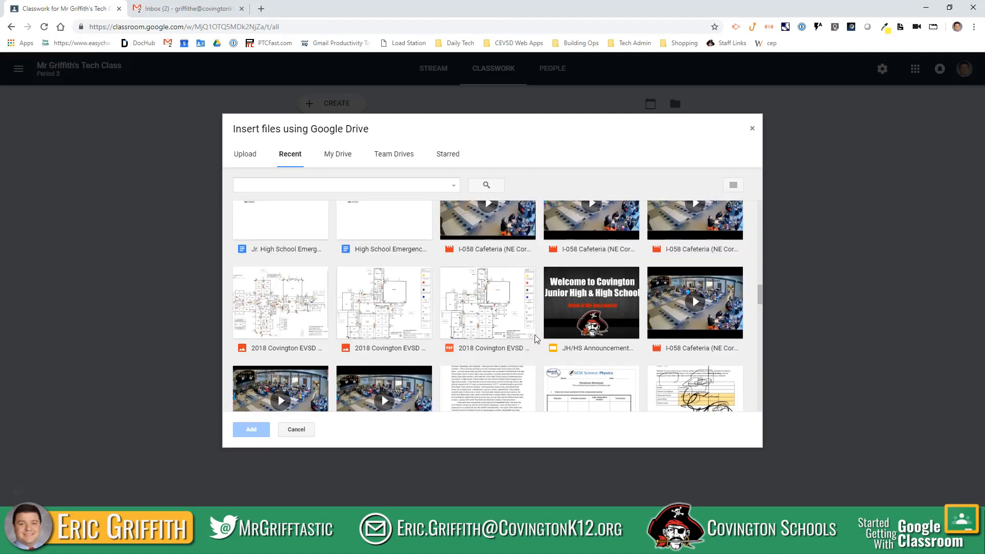
{"action": "left_click", "coordinate": [591, 291]}
{"action": "left_click", "coordinate": [250, 429]}
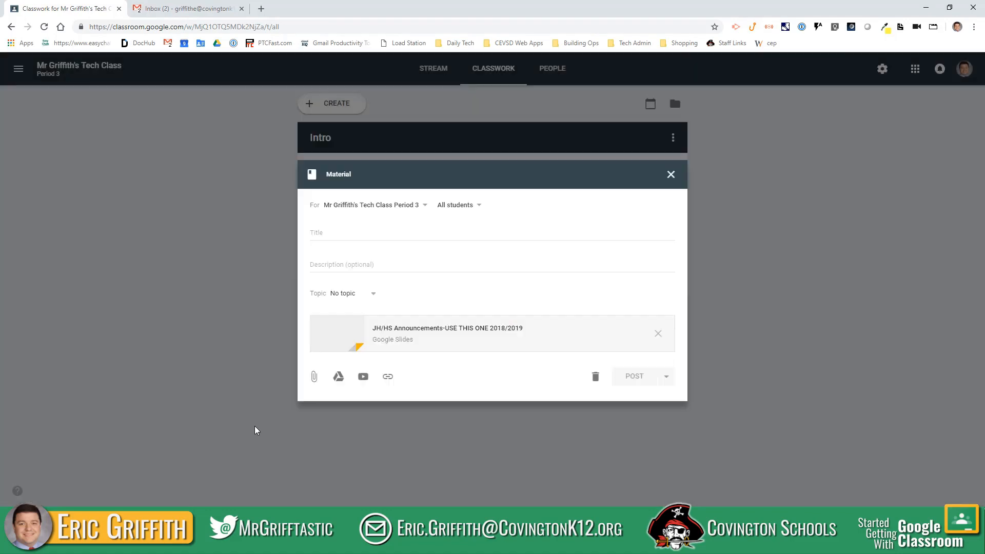
- Title the material "CHS Announcements", assign it to the Intro topic and post it
{"action": "left_click", "coordinate": [328, 232]}
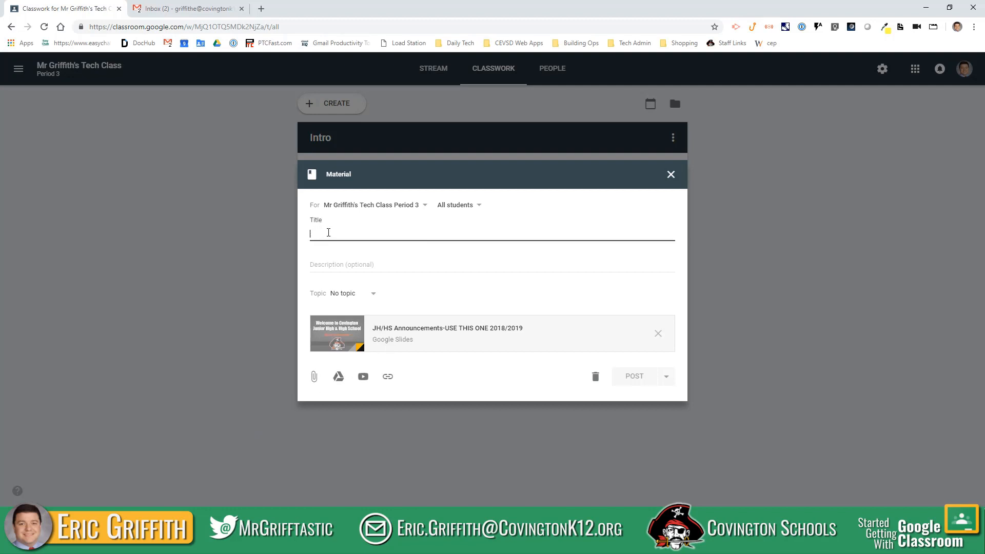
{"action": "type", "text": "M"}
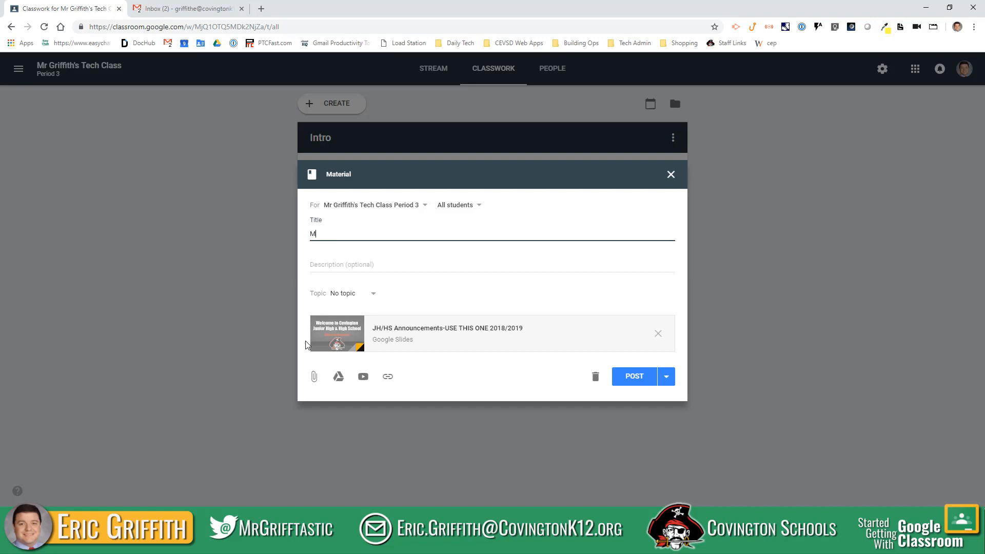
{"action": "key", "text": "BackSpace"}
{"action": "type", "text": "CHS Announcement"}
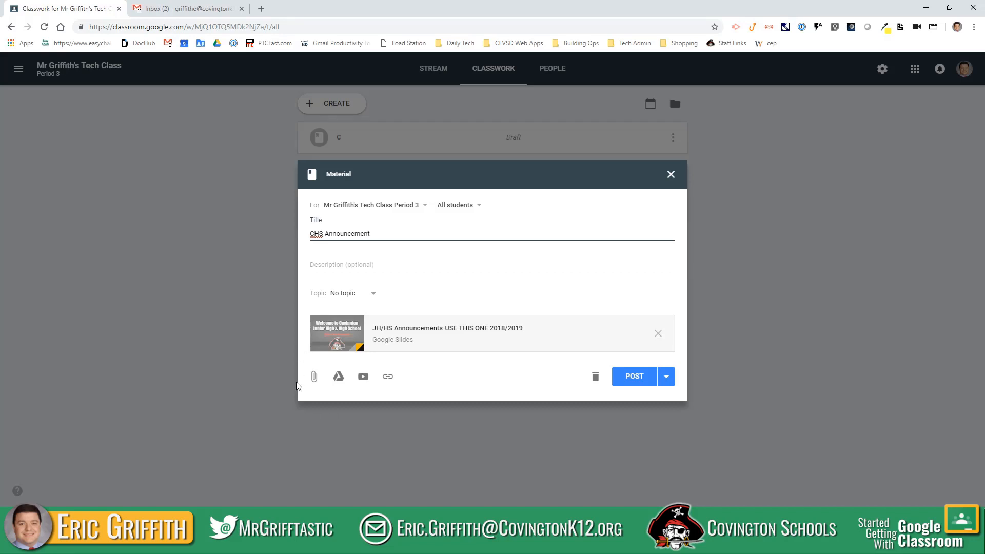
{"action": "type", "text": "s"}
{"action": "left_click", "coordinate": [370, 293]}
{"action": "left_click", "coordinate": [350, 343]}
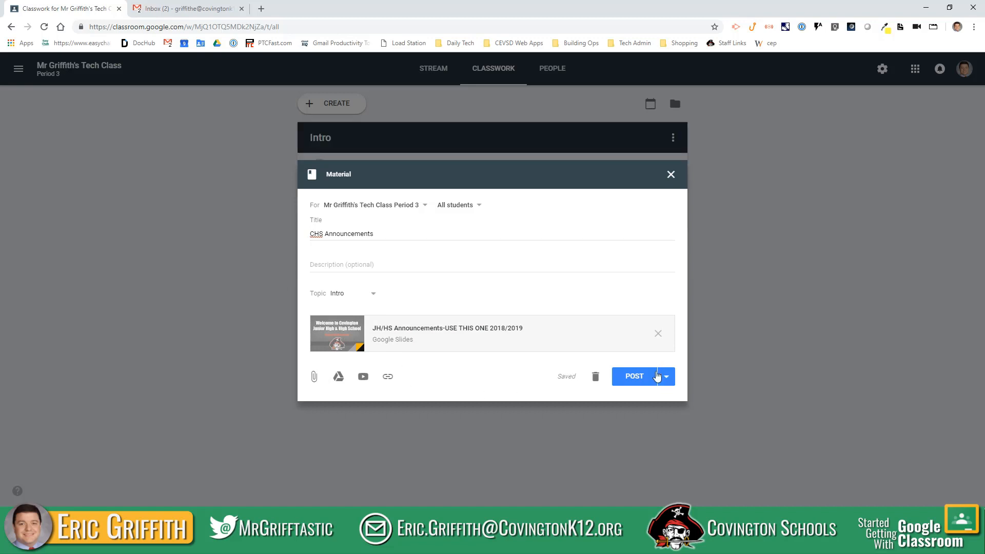
{"action": "left_click", "coordinate": [631, 378]}
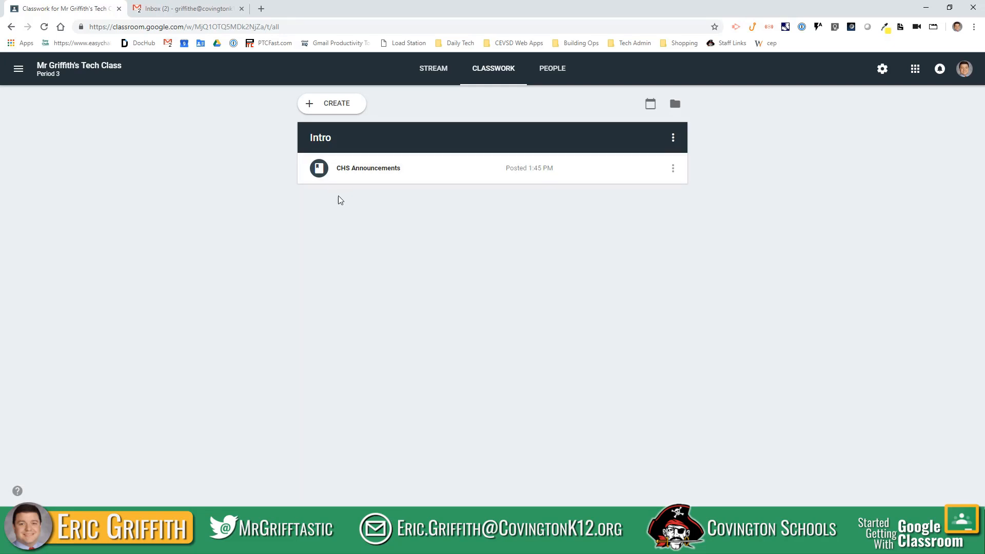
- Add a classwork topic named "Chapter 01" and move the Intro topic below it
{"action": "left_click", "coordinate": [345, 107]}
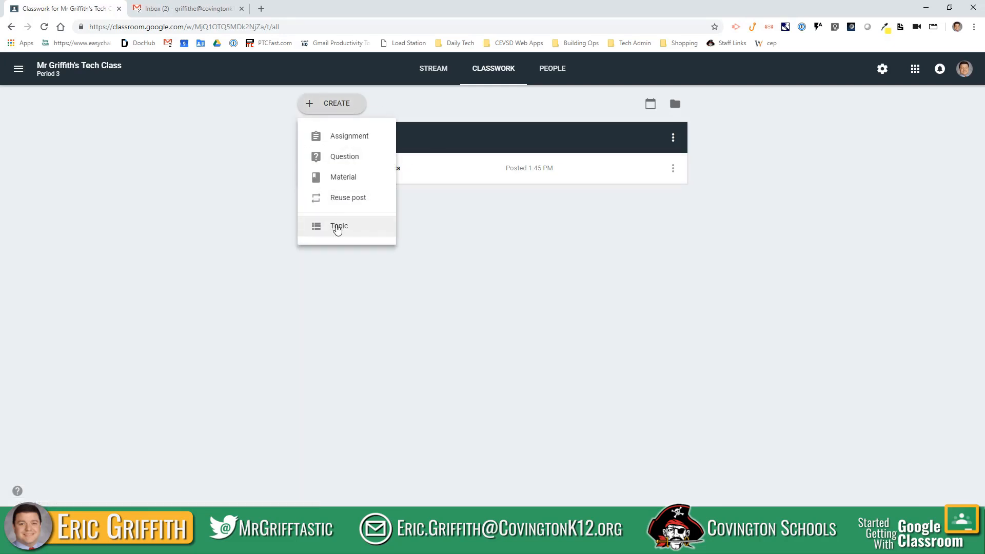
{"action": "left_click", "coordinate": [338, 230]}
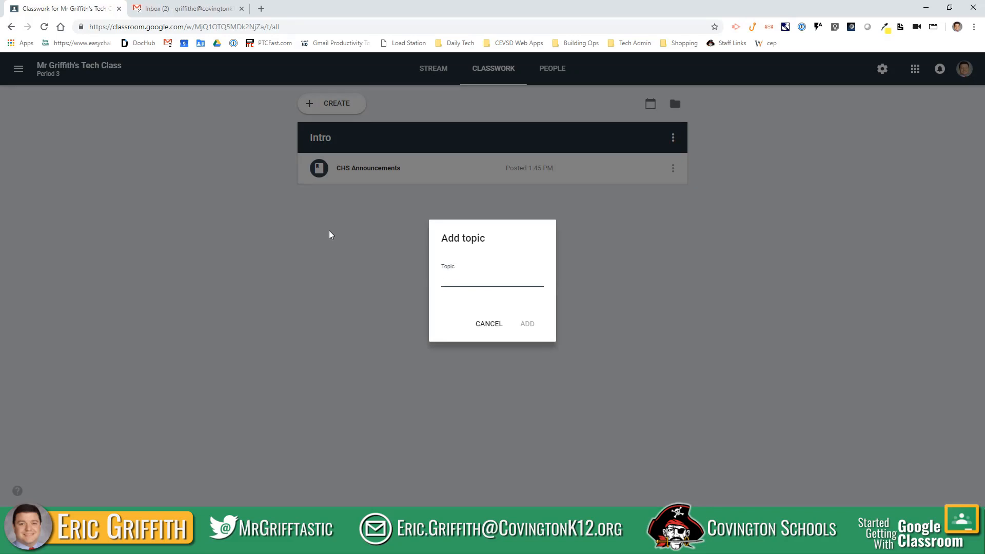
{"action": "type", "text": "Chapter 01"}
{"action": "key", "text": "BackSpace"}
{"action": "type", "text": "01"}
{"action": "left_click", "coordinate": [526, 324]}
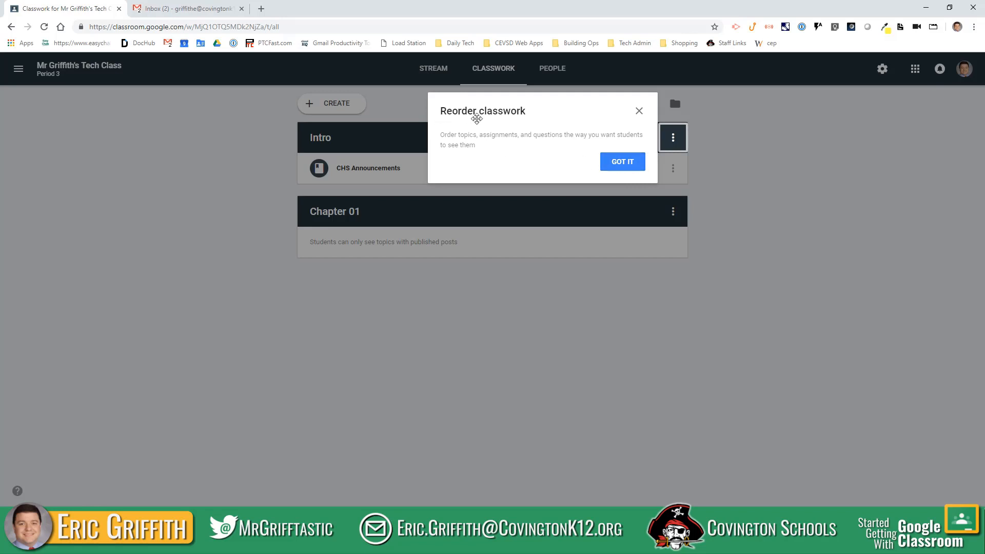
{"action": "left_click", "coordinate": [617, 162]}
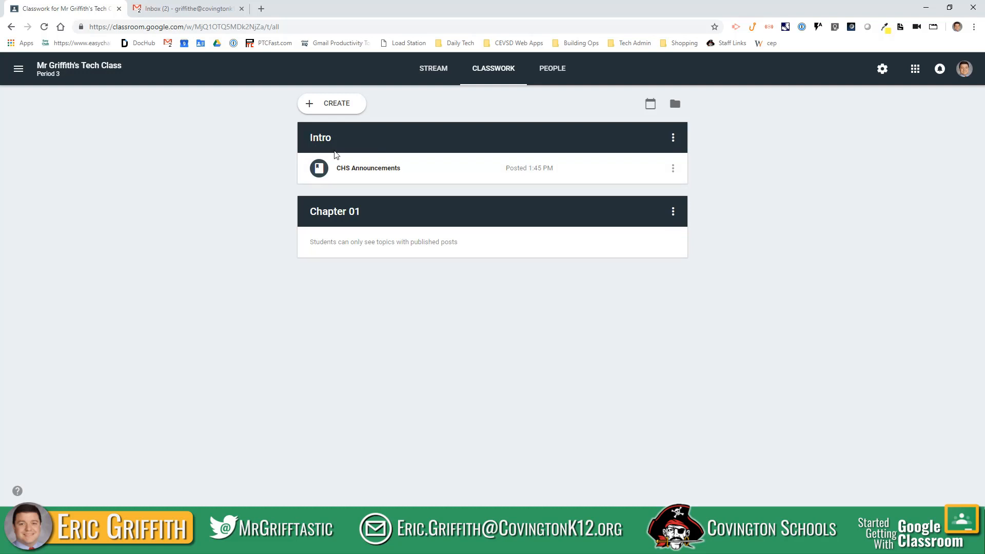
{"action": "left_click", "coordinate": [673, 137]}
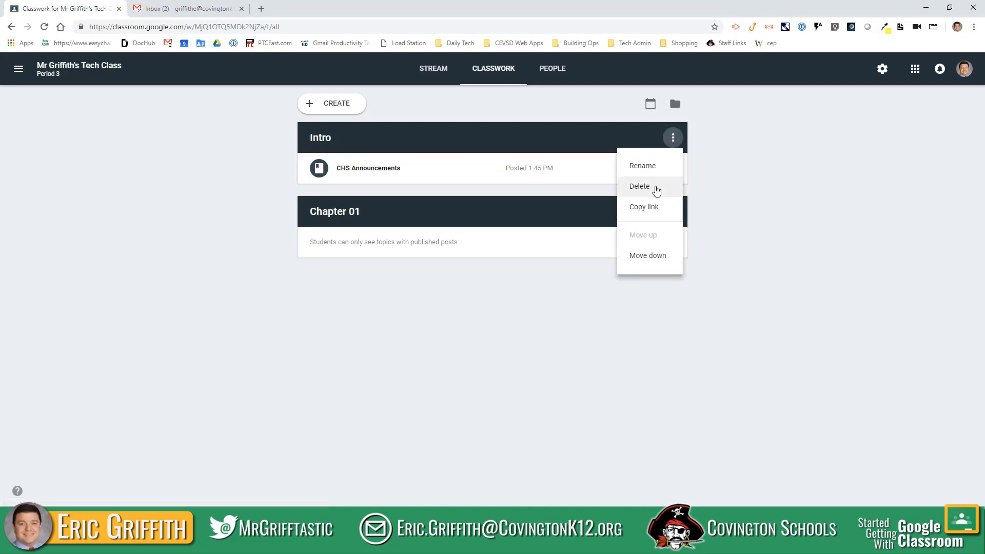
{"action": "left_click", "coordinate": [651, 256]}
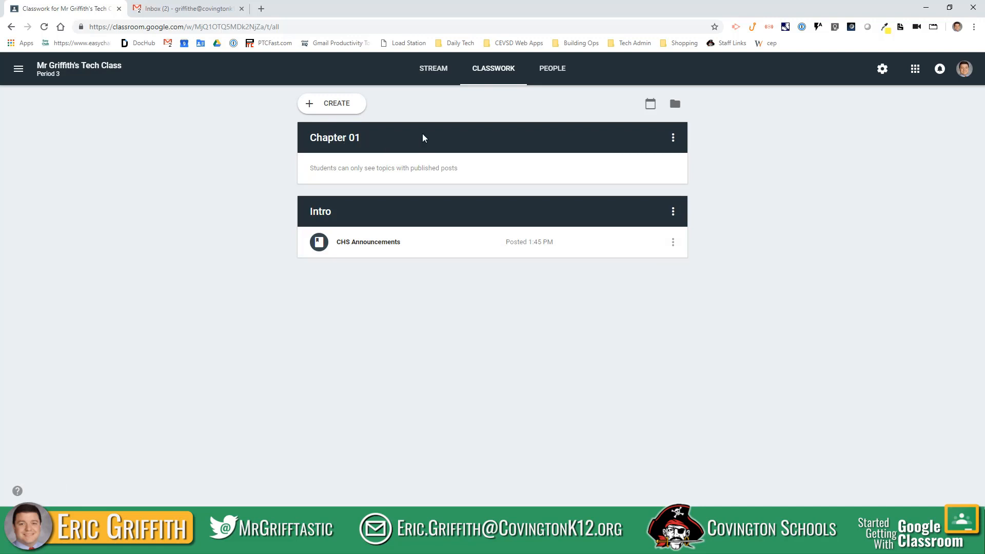
- Look at the CHS Announcements post's options in the Stream, and return to the Classwork page
{"action": "left_click", "coordinate": [433, 69]}
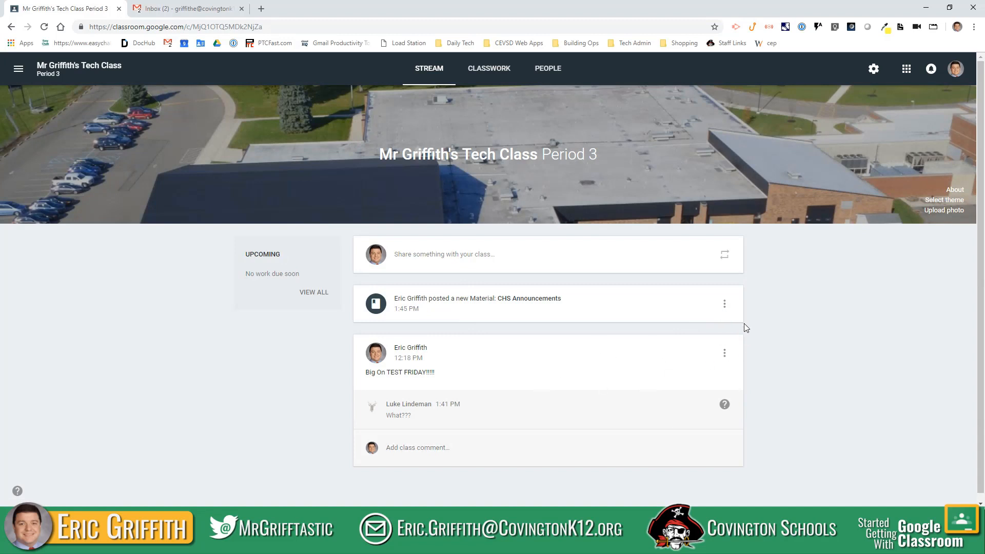
{"action": "left_click", "coordinate": [724, 303]}
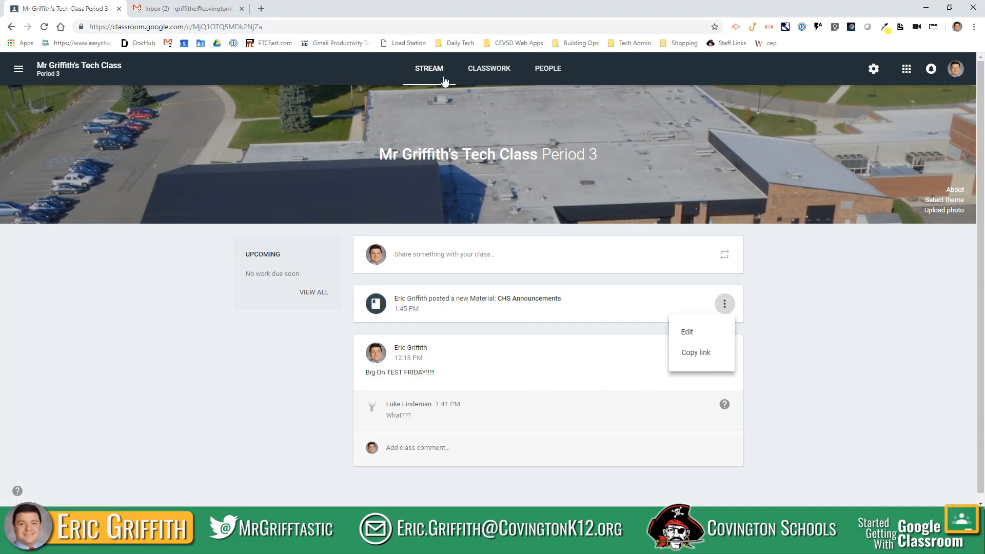
{"action": "left_click", "coordinate": [500, 71]}
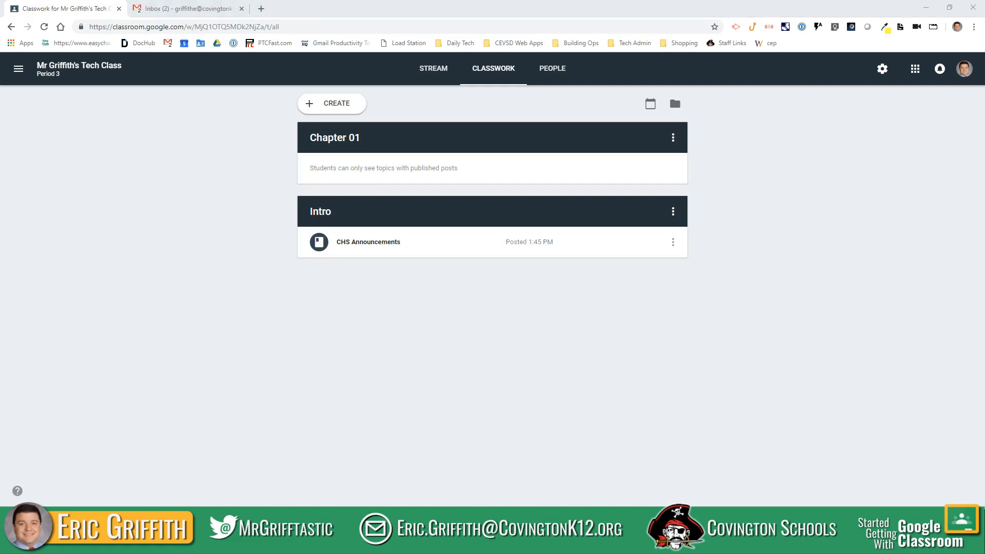
- Bring the student's window into view, refresh its Classwork page to check the visible topics, and move the window away
{"action": "left_click_drag", "start_coordinate": [0, 75], "coordinate": [364, 62]}
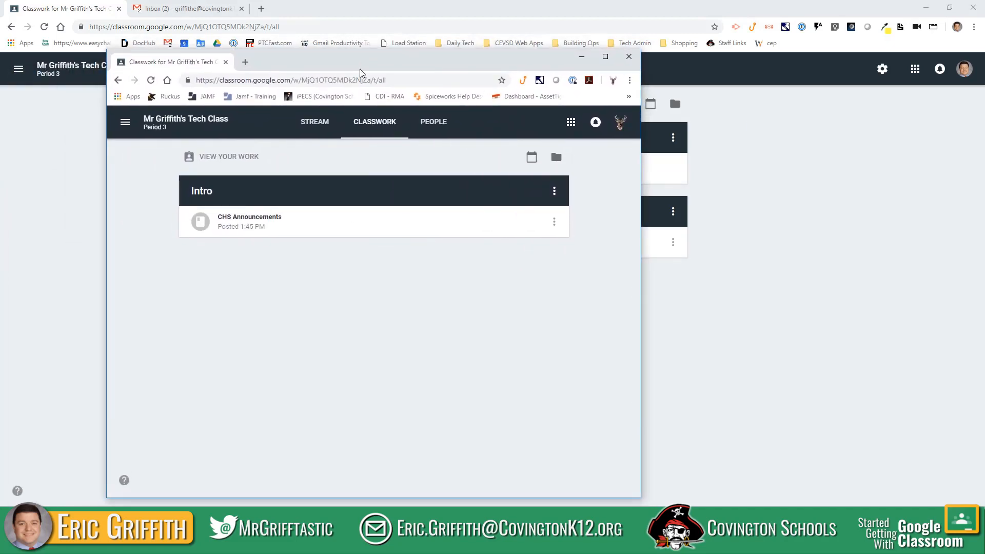
{"action": "left_click", "coordinate": [150, 80]}
{"action": "left_click", "coordinate": [253, 234]}
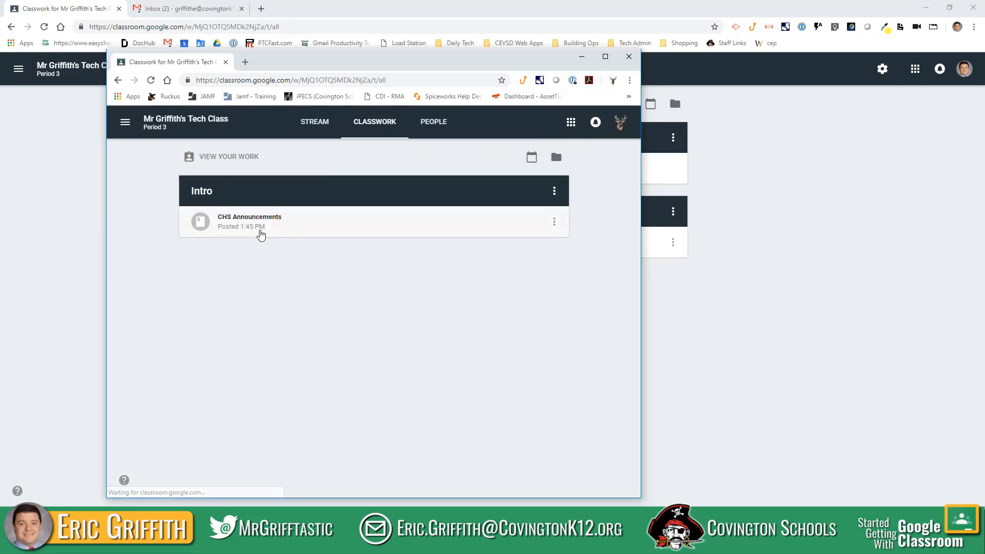
{"action": "left_click_drag", "start_coordinate": [445, 68], "coordinate": [418, 51]}
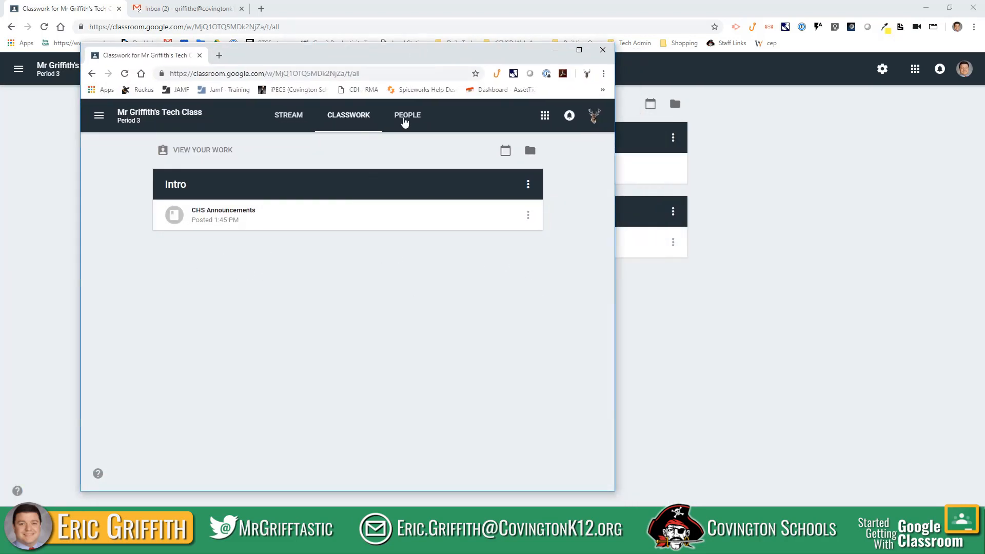
{"action": "left_click_drag", "start_coordinate": [460, 58], "coordinate": [0, 58]}
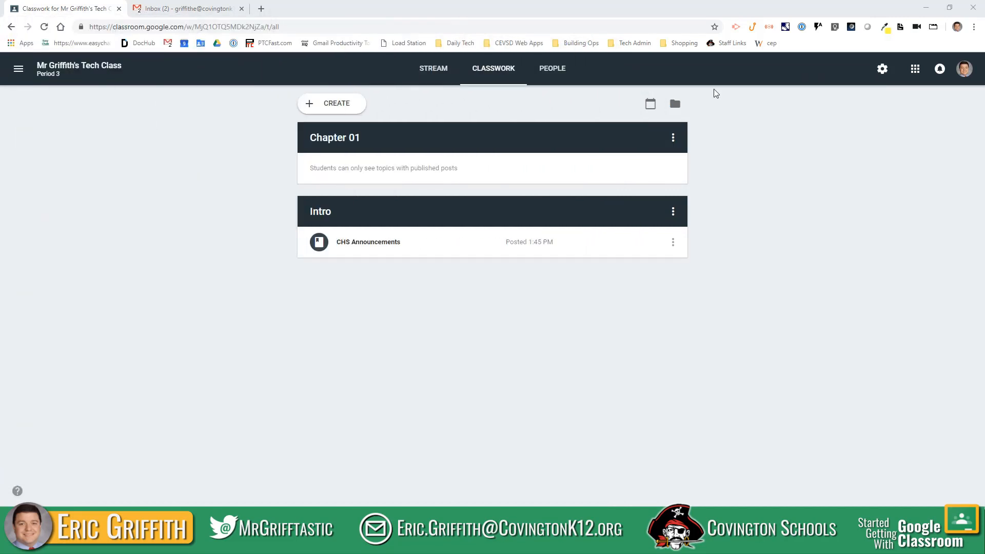
{"action": "left_click", "coordinate": [673, 139]}
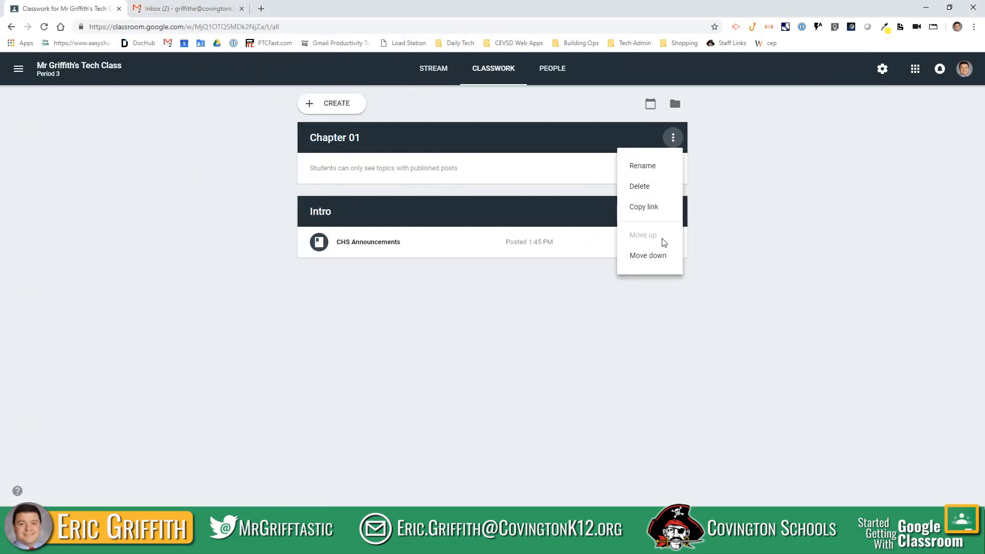
{"action": "left_click", "coordinate": [548, 310]}
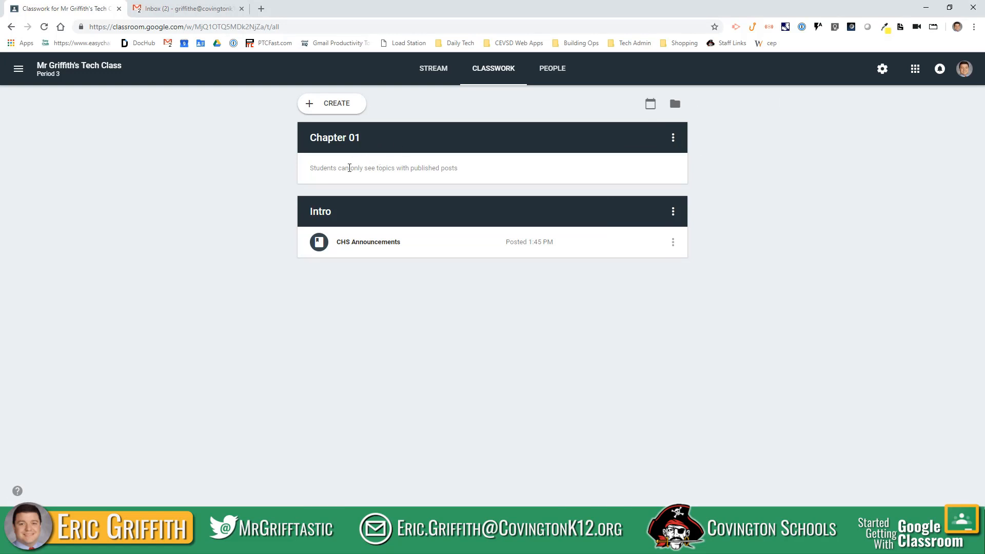
- Start a new assignment and review its class and student recipient lists, keeping Period 3 and all students selected
{"action": "left_click", "coordinate": [316, 109]}
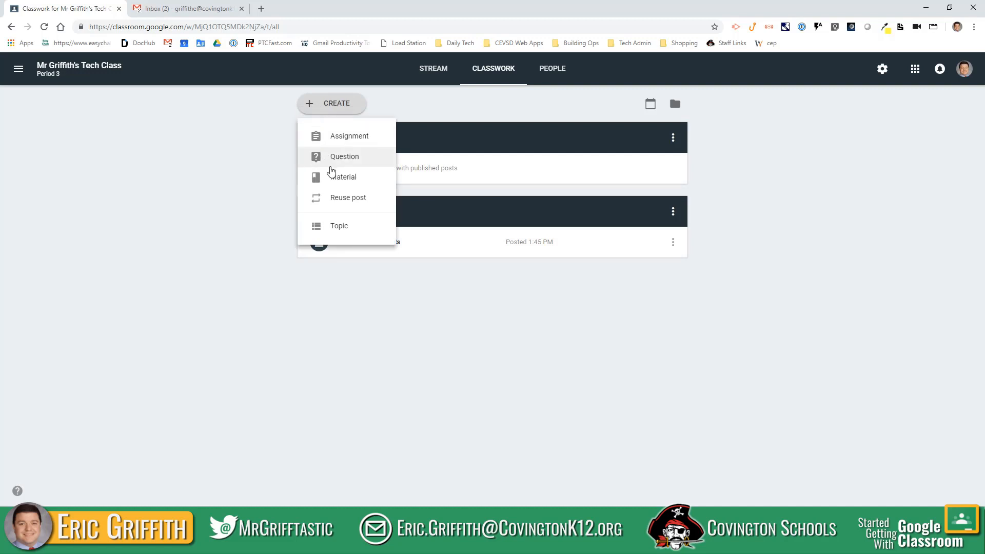
{"action": "left_click", "coordinate": [347, 144]}
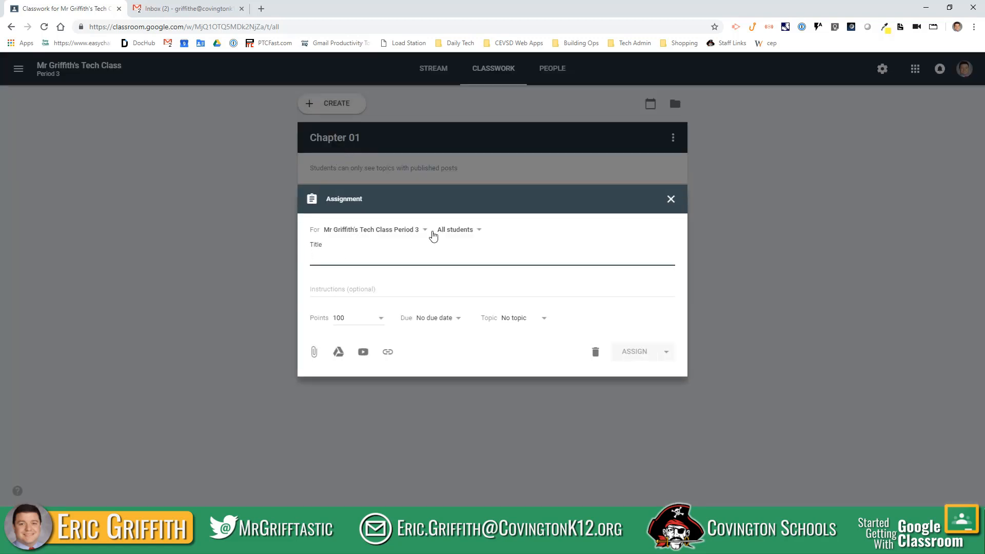
{"action": "left_click", "coordinate": [425, 233]}
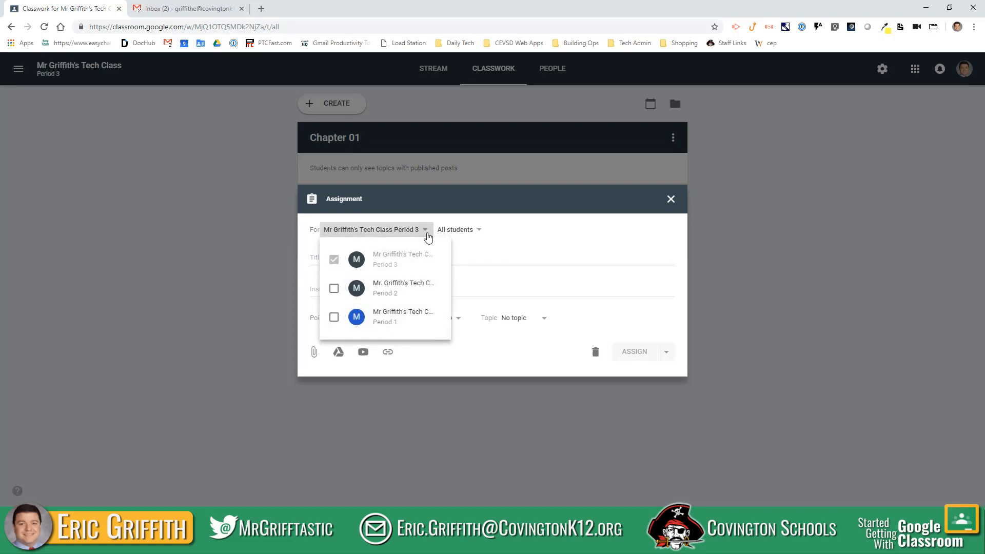
{"action": "left_click", "coordinate": [428, 235]}
{"action": "left_click", "coordinate": [457, 230]}
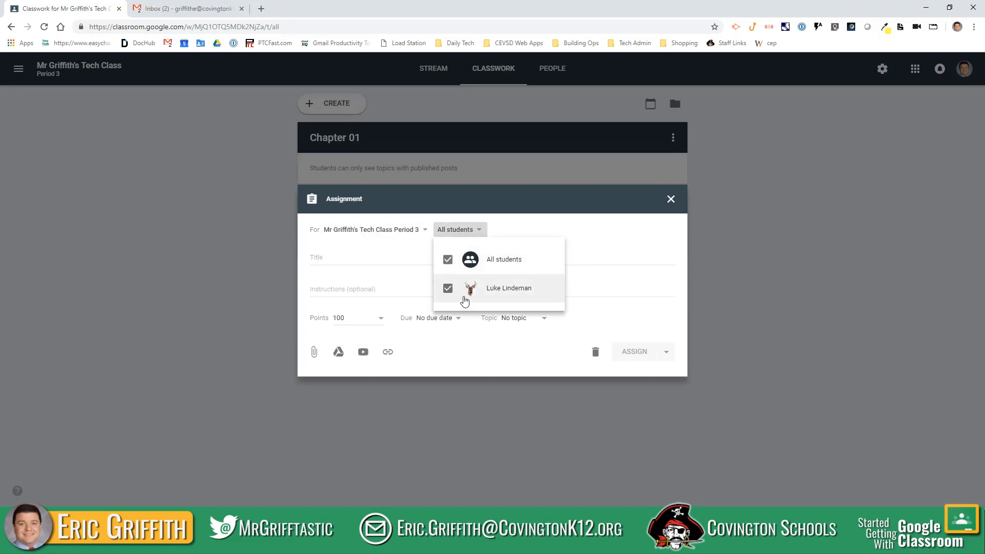
{"action": "left_click", "coordinate": [448, 289]}
{"action": "left_click", "coordinate": [449, 289]}
{"action": "left_click", "coordinate": [507, 222]}
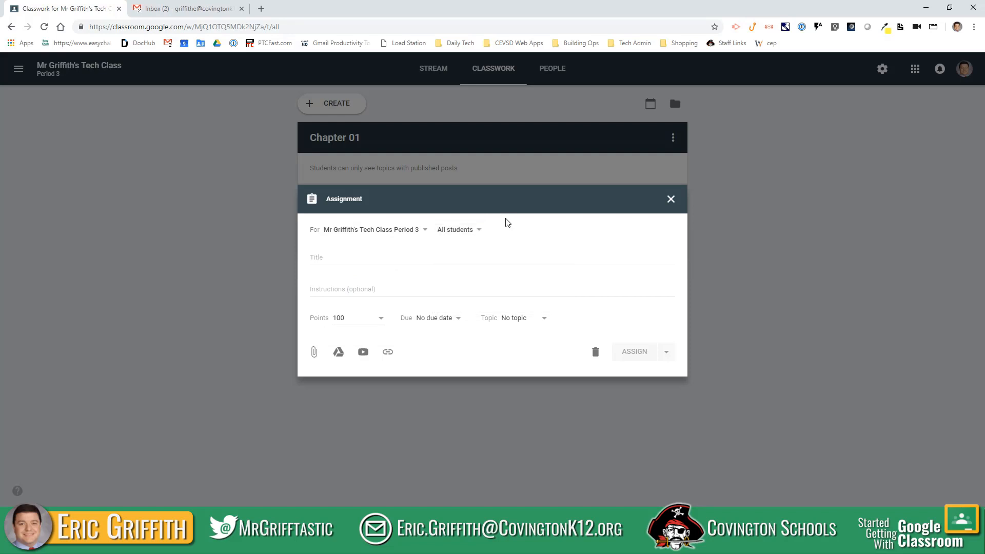
- Title the assignment "Science Questions" and enter the instructions "Answer the questions and then turn them in.", correcting the misspelled word
{"action": "left_click", "coordinate": [374, 261]}
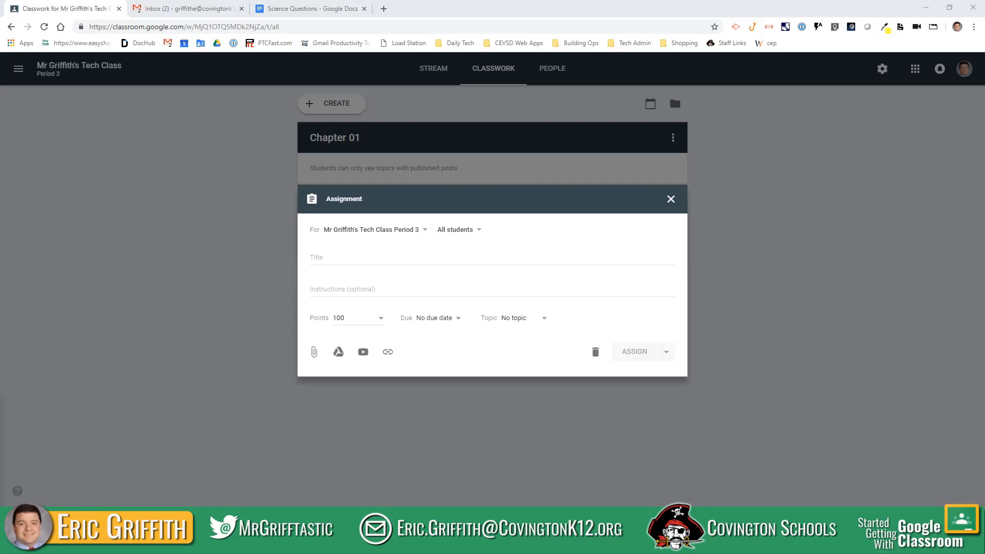
{"action": "left_click", "coordinate": [351, 261]}
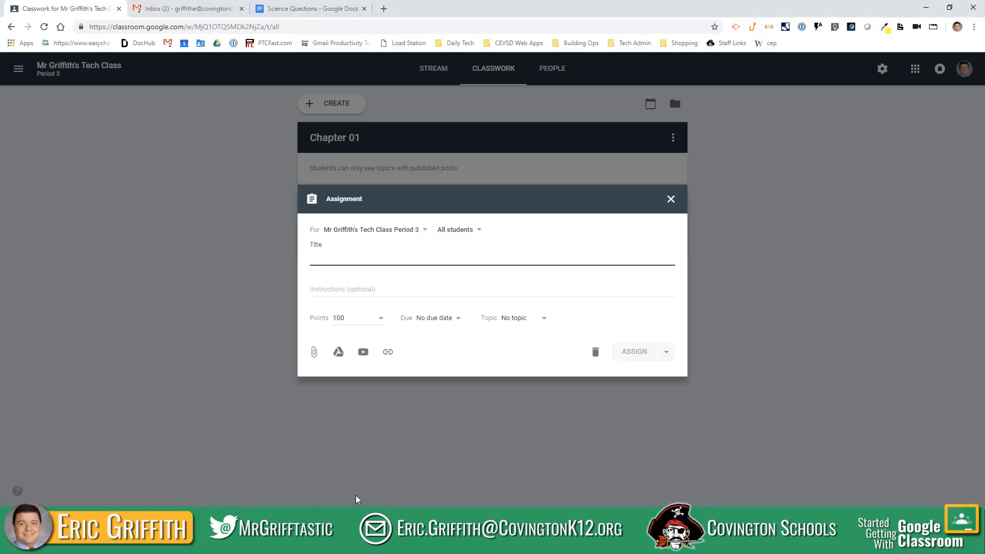
{"action": "type", "text": "Science Questions"}
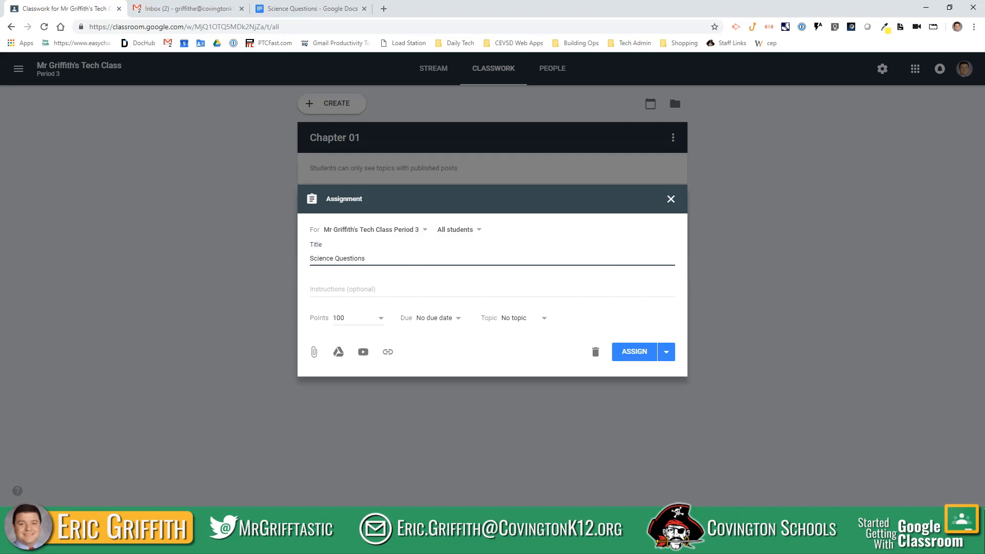
{"action": "left_click", "coordinate": [364, 288]}
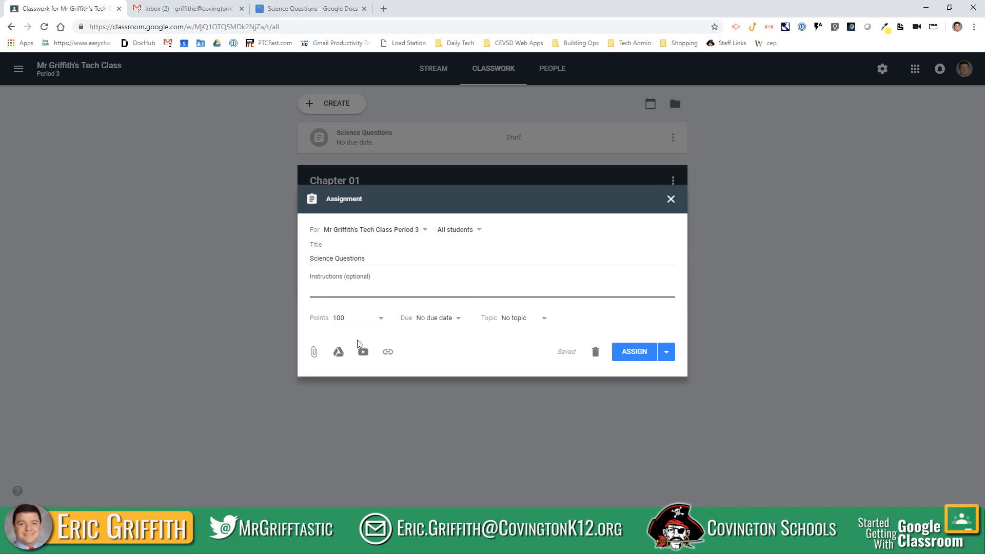
{"action": "type", "text": "Answer the questiosn and then "}
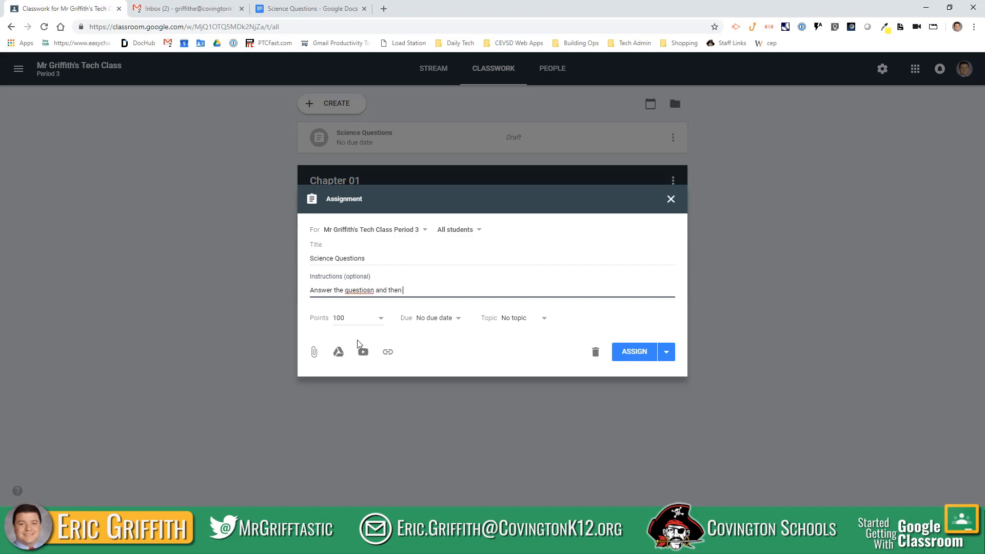
{"action": "type", "text": "turn them in."}
{"action": "right_click", "coordinate": [363, 290]}
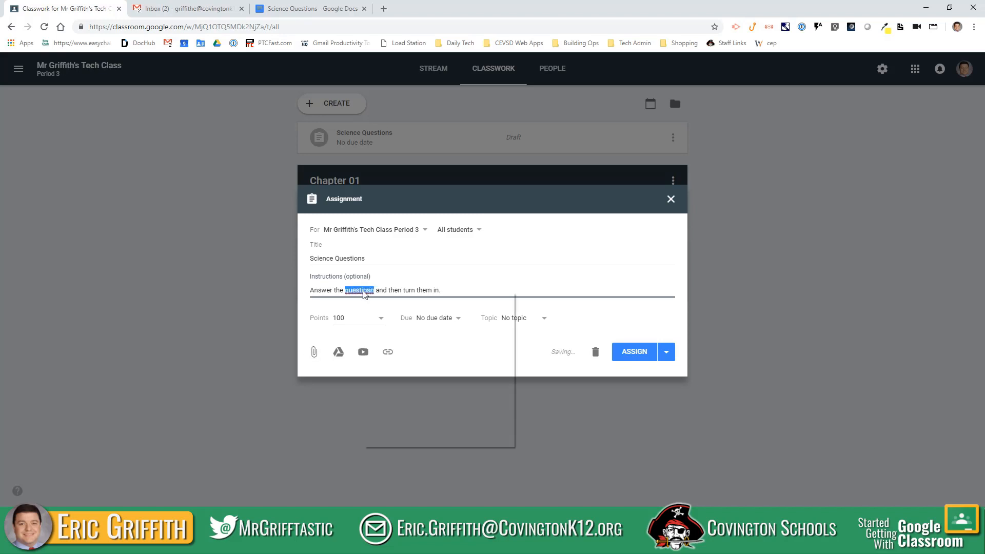
{"action": "left_click", "coordinate": [379, 301]}
- Set the assignment's points to 2 and its due date to Nov 16
{"action": "left_click", "coordinate": [364, 318]}
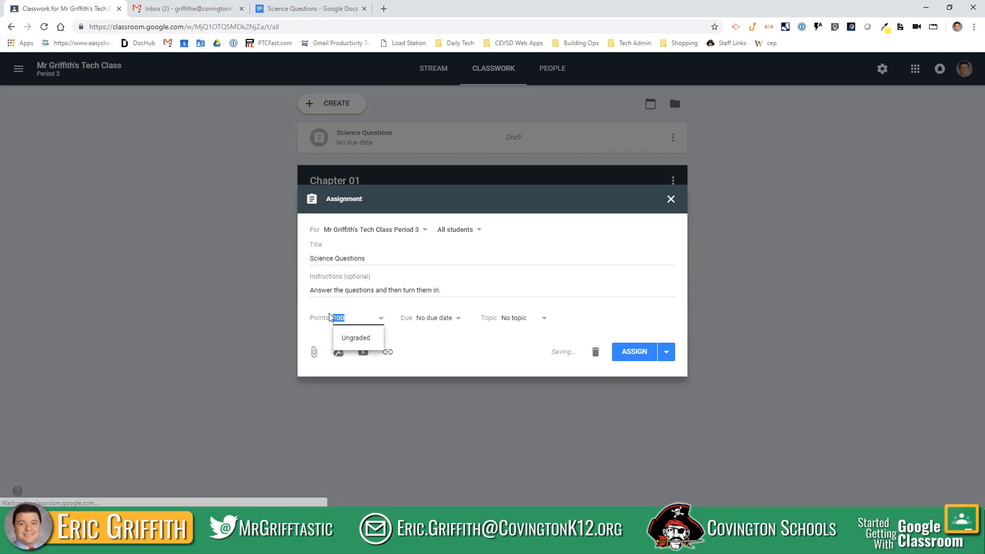
{"action": "left_click", "coordinate": [454, 319]}
{"action": "left_click", "coordinate": [450, 355]}
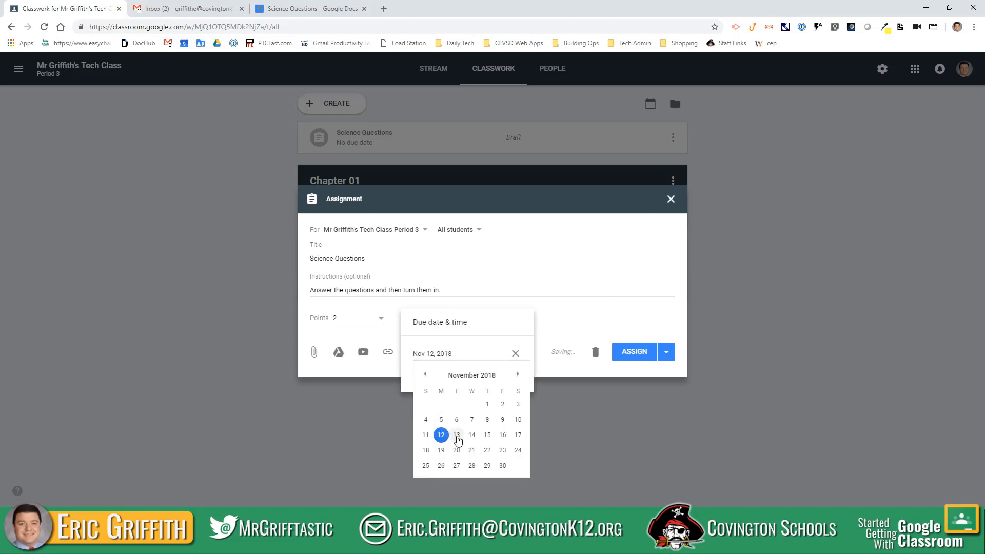
{"action": "left_click", "coordinate": [503, 436]}
{"action": "left_click", "coordinate": [567, 294]}
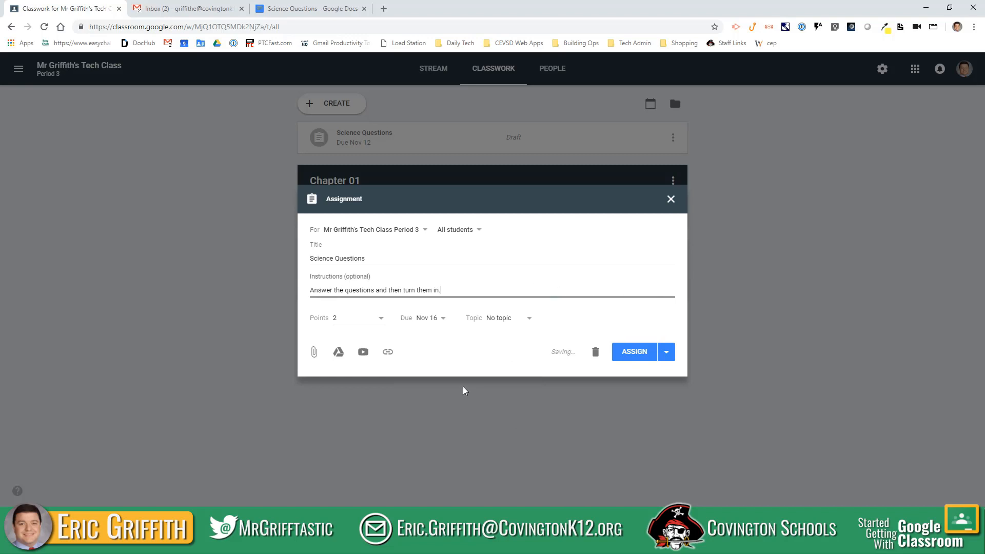
- Put the assignment under the Chapter 01 topic and attach the Science Questions document from Google Drive, dismissing the sharing settings notice
{"action": "left_click", "coordinate": [505, 320]}
{"action": "left_click", "coordinate": [509, 366]}
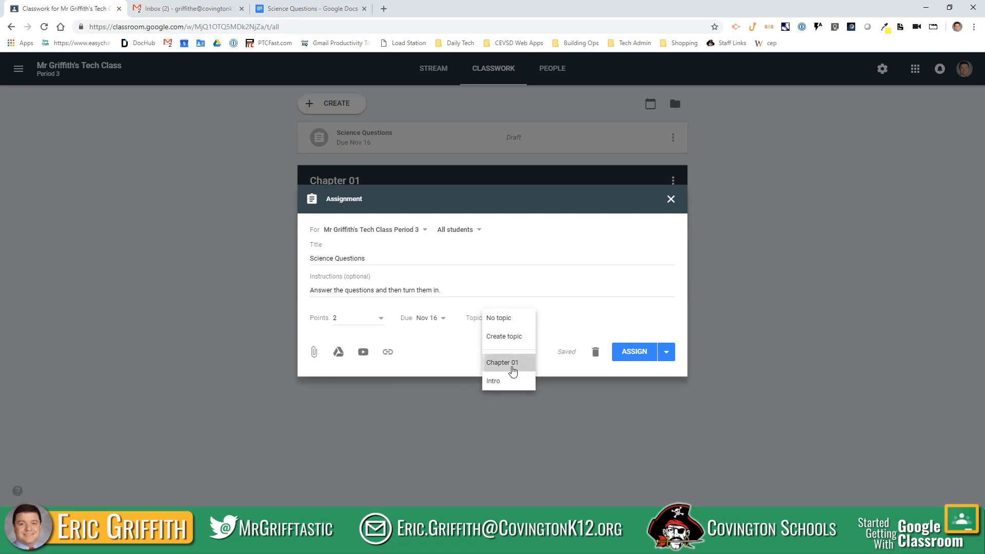
{"action": "left_click", "coordinate": [338, 355]}
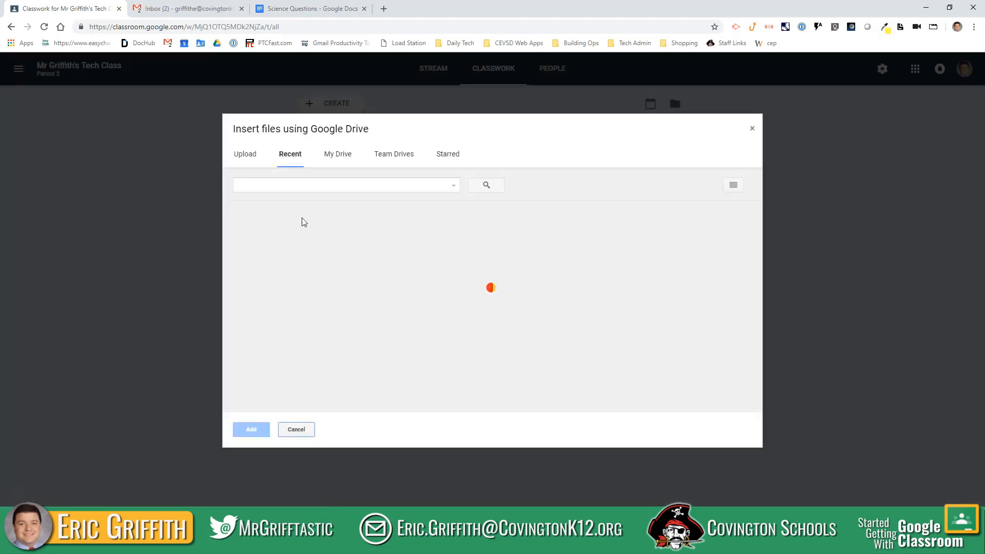
{"action": "left_click", "coordinate": [274, 281]}
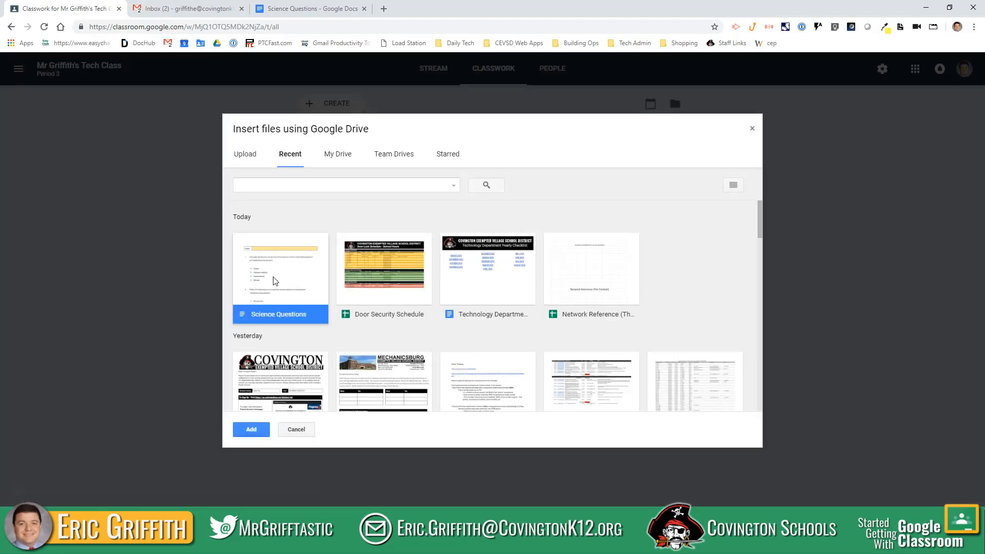
{"action": "left_click", "coordinate": [251, 429]}
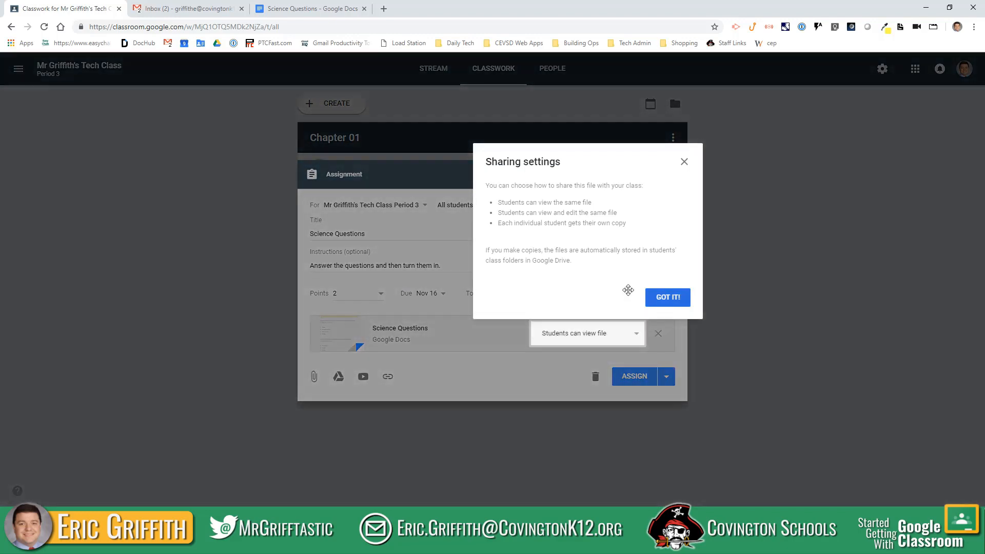
{"action": "left_click", "coordinate": [679, 304]}
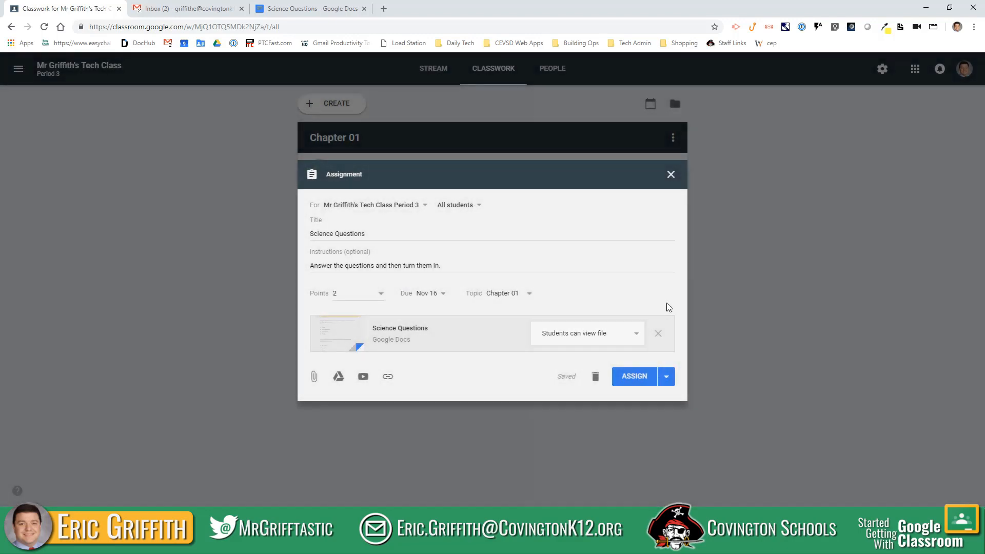
- Switch to the Science Questions document in Google Docs and examine the shaded answer cell beside Name
{"action": "left_click", "coordinate": [314, 10]}
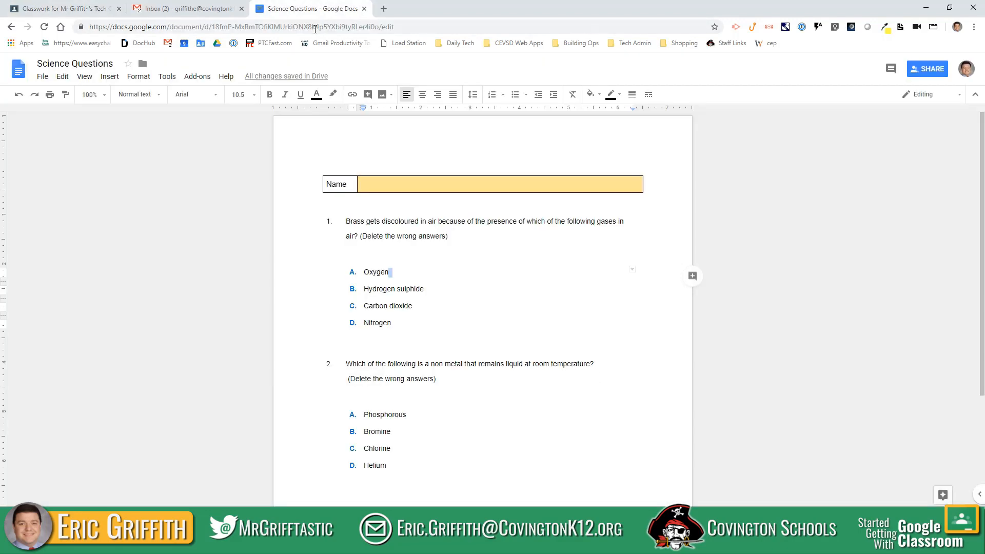
{"action": "left_click", "coordinate": [460, 289]}
{"action": "double_click", "coordinate": [372, 184]}
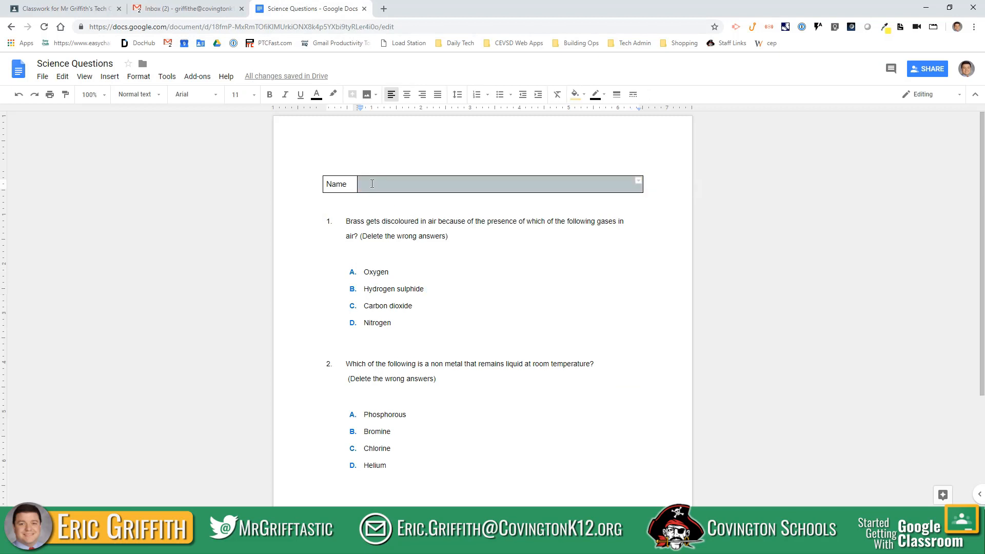
{"action": "left_click", "coordinate": [386, 188]}
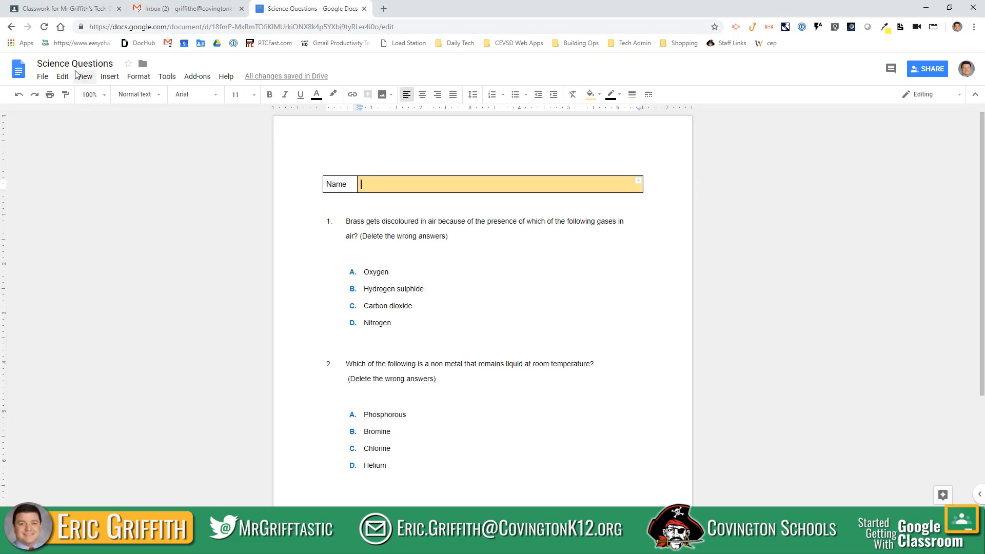
{"action": "double_click", "coordinate": [369, 185]}
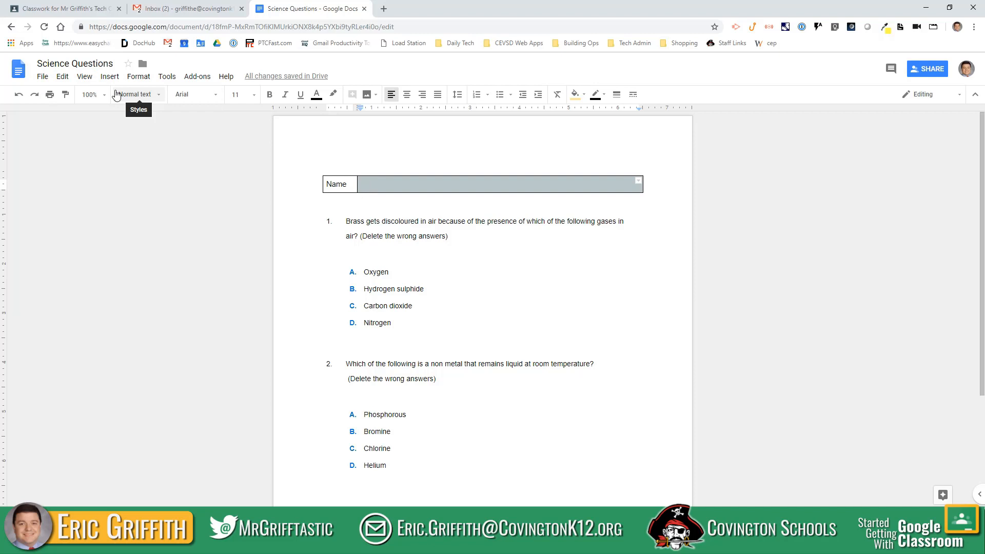
{"action": "left_click", "coordinate": [400, 185]}
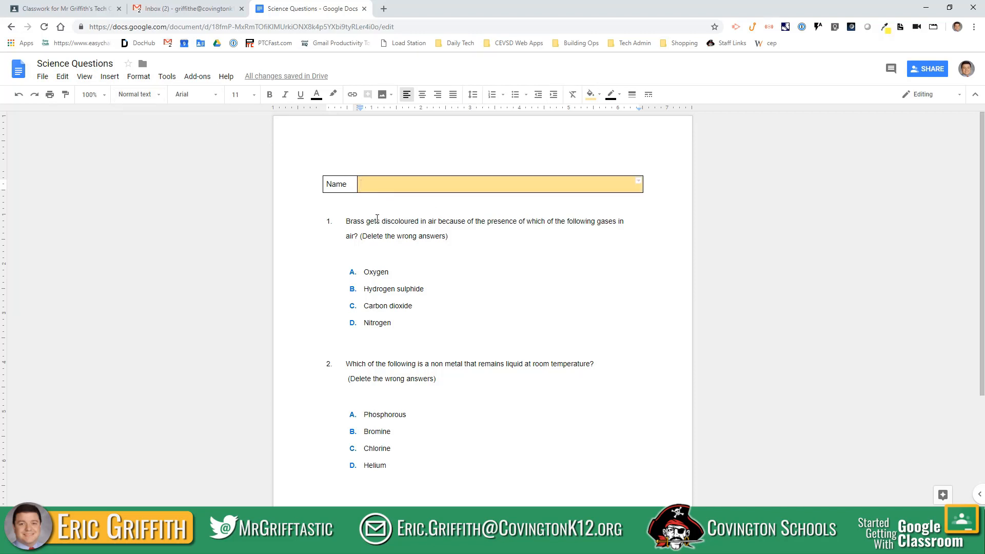
- Insert a two-column, one-row table below the Name table, label its first cell "Period", and narrow that column to match Name's
{"action": "left_click", "coordinate": [331, 204]}
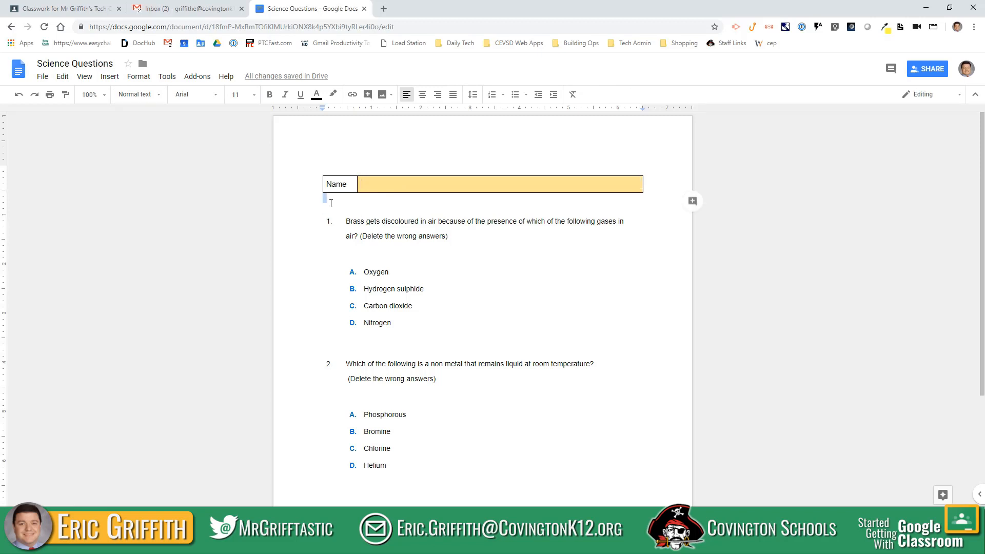
{"action": "left_click", "coordinate": [116, 80]}
{"action": "mouse_move", "coordinate": [156, 109]}
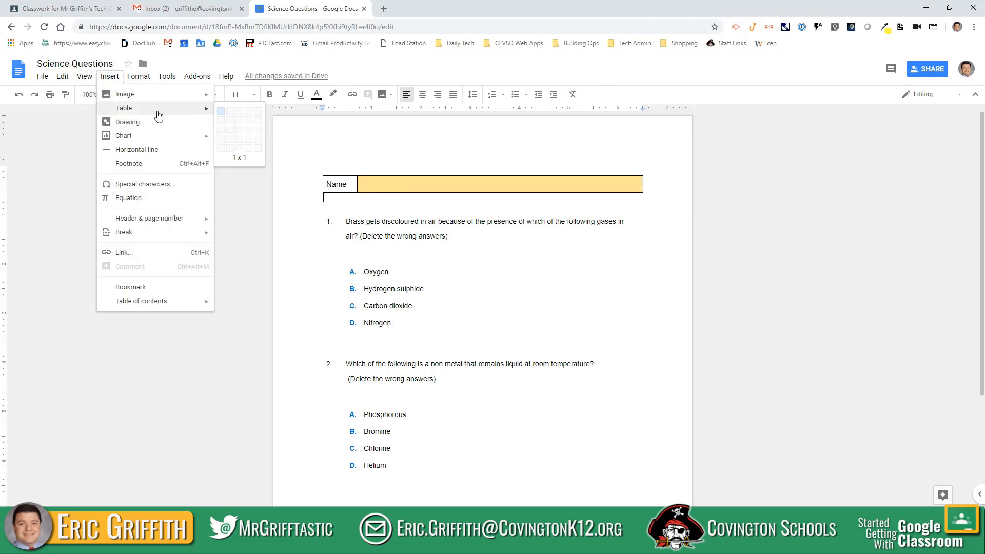
{"action": "left_click", "coordinate": [229, 114]}
{"action": "left_click_drag", "start_coordinate": [483, 212], "coordinate": [378, 209]}
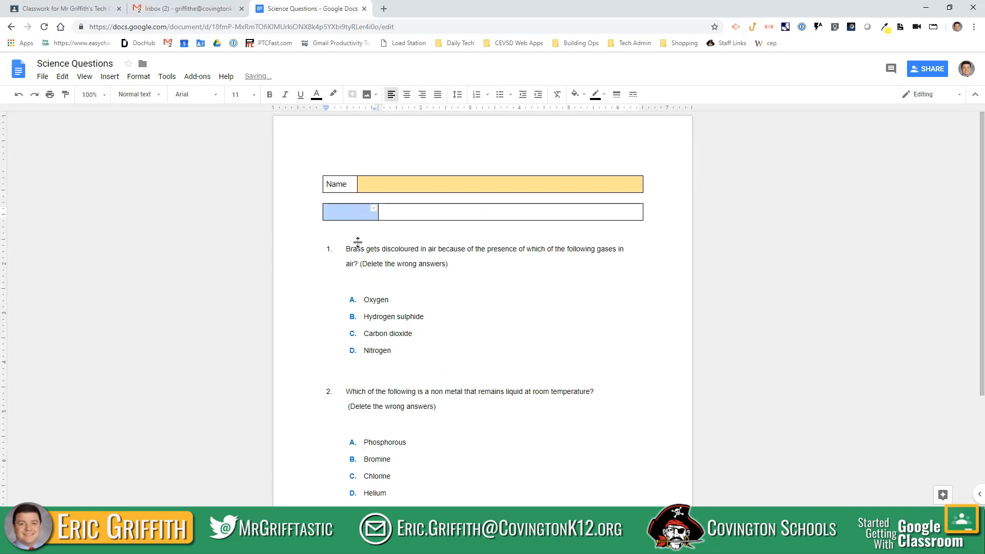
{"action": "type", "text": "Period"}
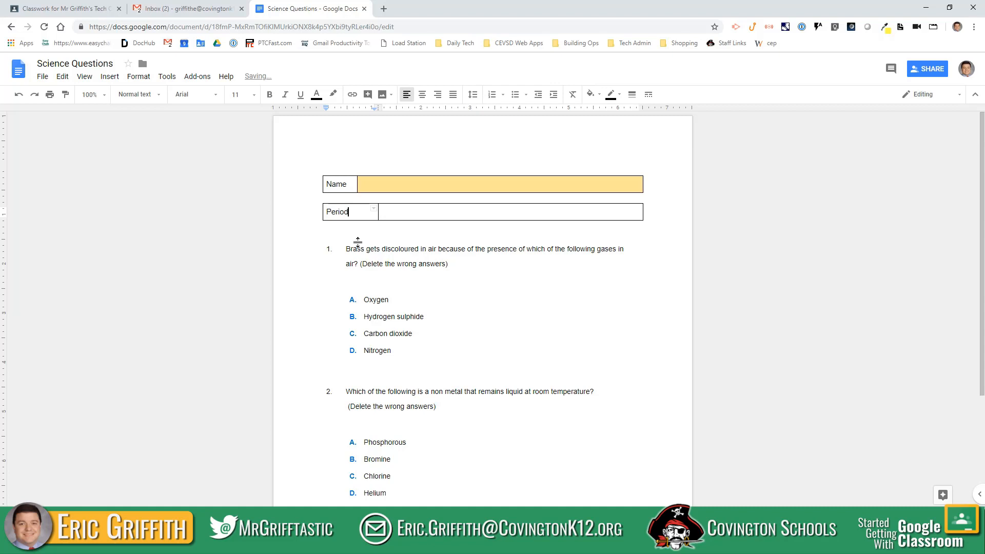
{"action": "mouse_move", "coordinate": [378, 211]}
{"action": "left_mouse_down"}
{"action": "mouse_move", "coordinate": [357, 211]}
{"action": "mouse_move", "coordinate": [382, 221]}
{"action": "left_mouse_up"}
- Give the empty cell beside Period a yellow-orange background color through the table properties
{"action": "left_click", "coordinate": [383, 216]}
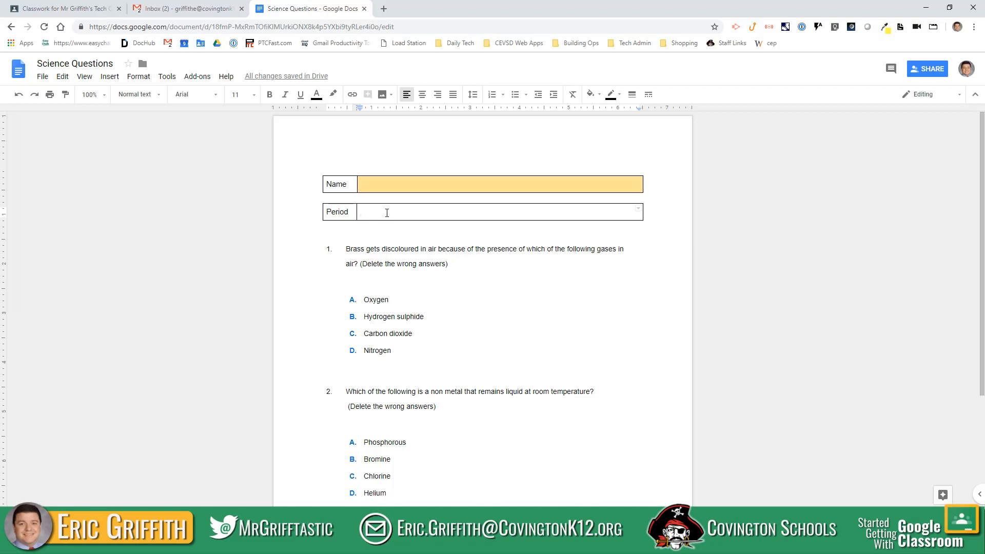
{"action": "right_click", "coordinate": [386, 212]}
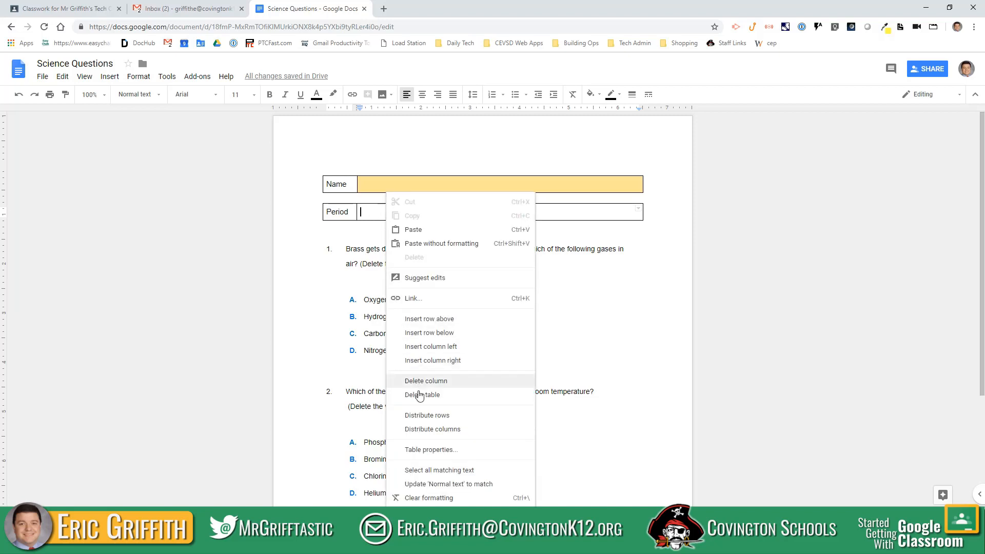
{"action": "left_click", "coordinate": [428, 450]}
{"action": "left_click", "coordinate": [404, 279]}
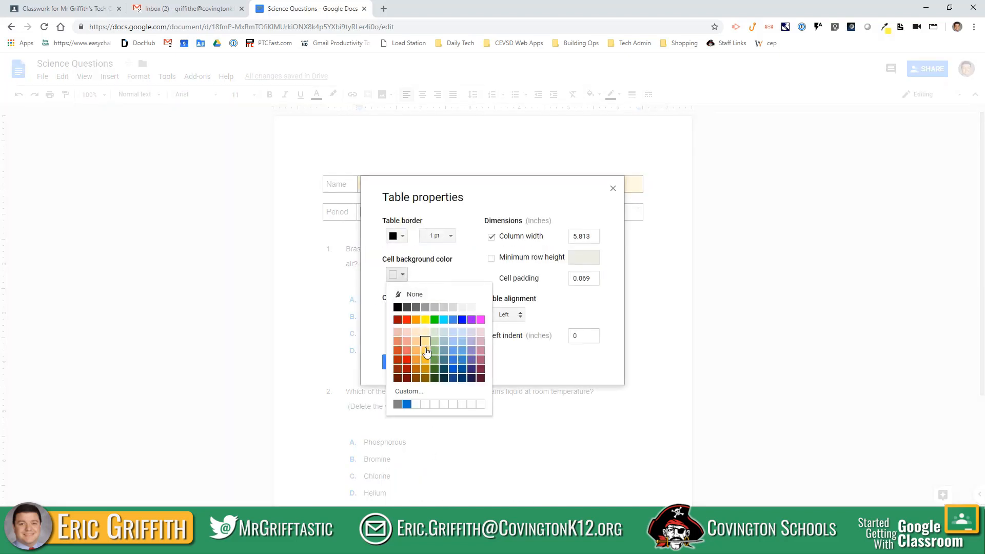
{"action": "left_click", "coordinate": [425, 359]}
{"action": "left_click", "coordinate": [409, 368]}
- Select the Name and Period answer cells in turn to compare the areas students fill in
{"action": "left_click", "coordinate": [390, 299]}
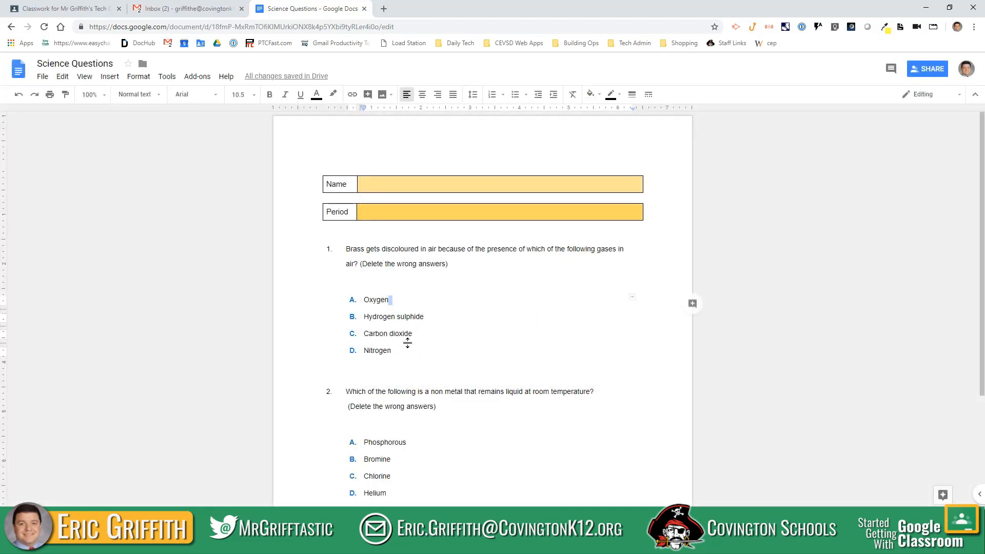
{"action": "left_click", "coordinate": [391, 203]}
{"action": "double_click", "coordinate": [391, 211]}
{"action": "double_click", "coordinate": [391, 182]}
{"action": "double_click", "coordinate": [390, 215]}
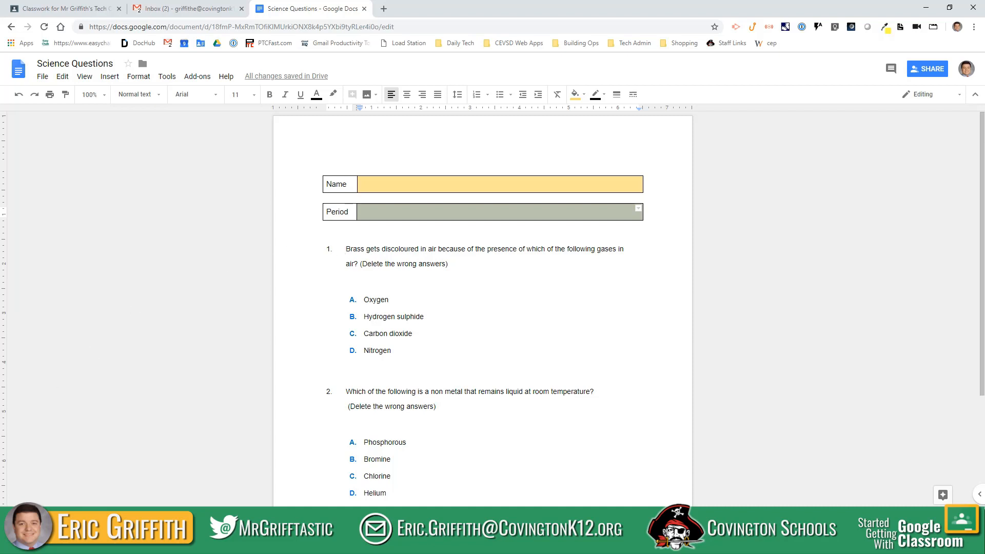
- Bring up the browser window with the IndiaBIX General Science page, look through its source questions, and move the window away
{"action": "key", "text": "alt+Tab"}
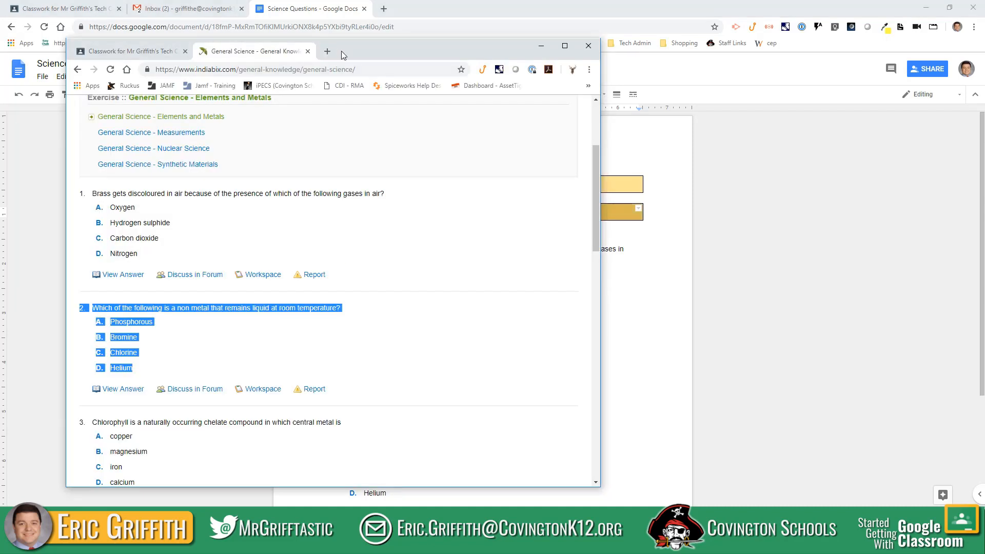
{"action": "left_click_drag", "start_coordinate": [340, 51], "coordinate": [317, 46]}
{"action": "scroll", "coordinate": [271, 184], "scroll_direction": "down", "scroll_amount": 4}
{"action": "scroll", "coordinate": [241, 271], "scroll_direction": "up", "scroll_amount": 5}
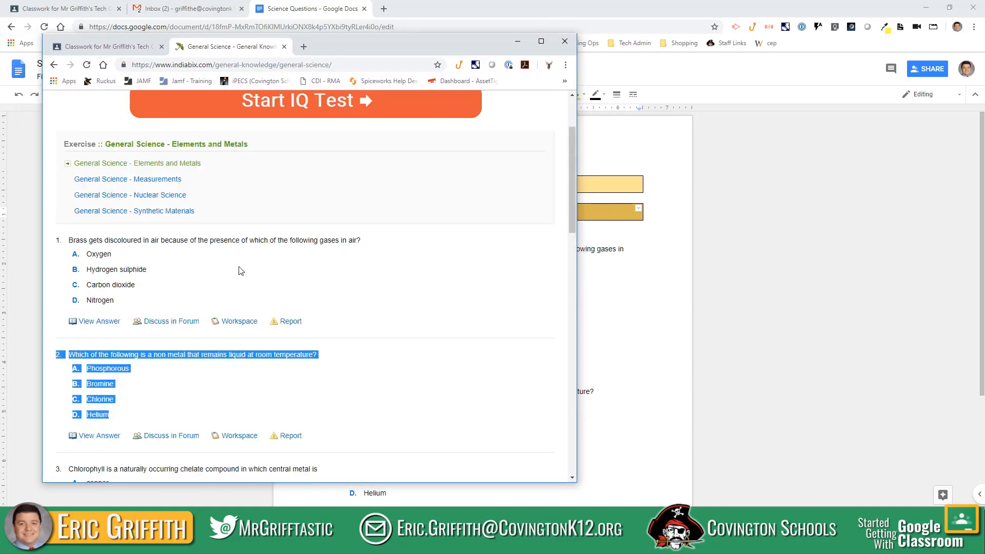
{"action": "scroll", "coordinate": [240, 271], "scroll_direction": "up", "scroll_amount": 2}
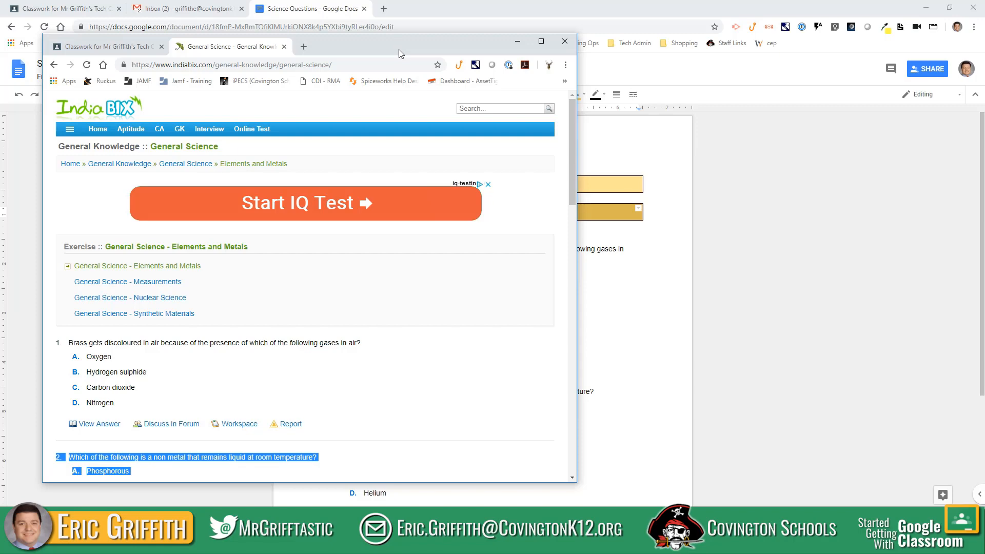
{"action": "scroll", "coordinate": [253, 256], "scroll_direction": "down", "scroll_amount": 5}
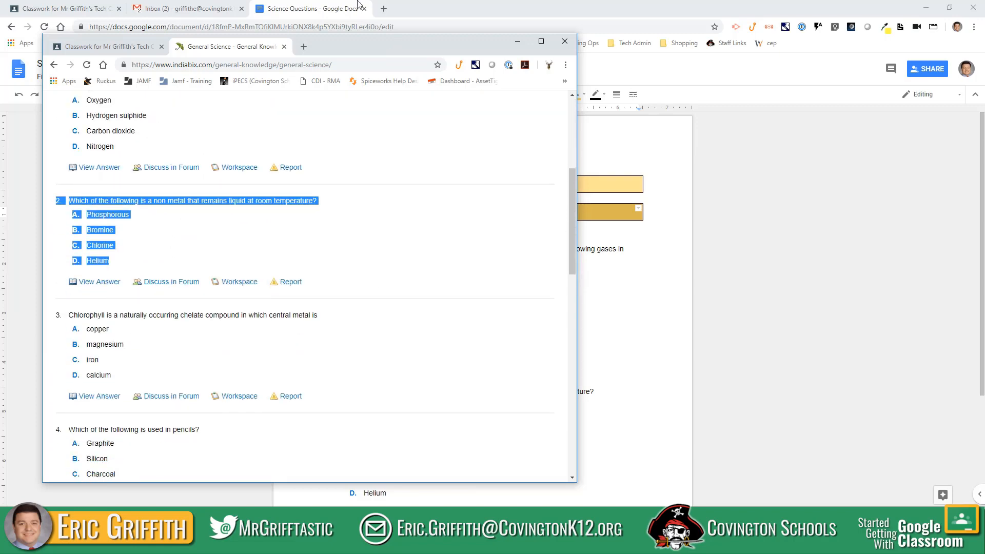
{"action": "left_click_drag", "start_coordinate": [379, 52], "coordinate": [0, 23]}
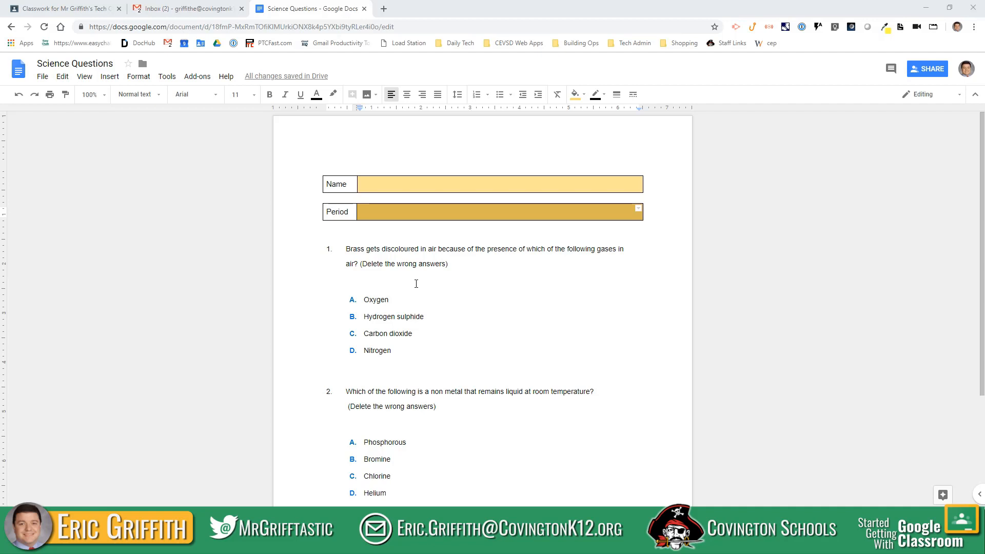
- Review the answer choices of both questions through to the end of the Science Questions document
{"action": "left_click", "coordinate": [396, 309]}
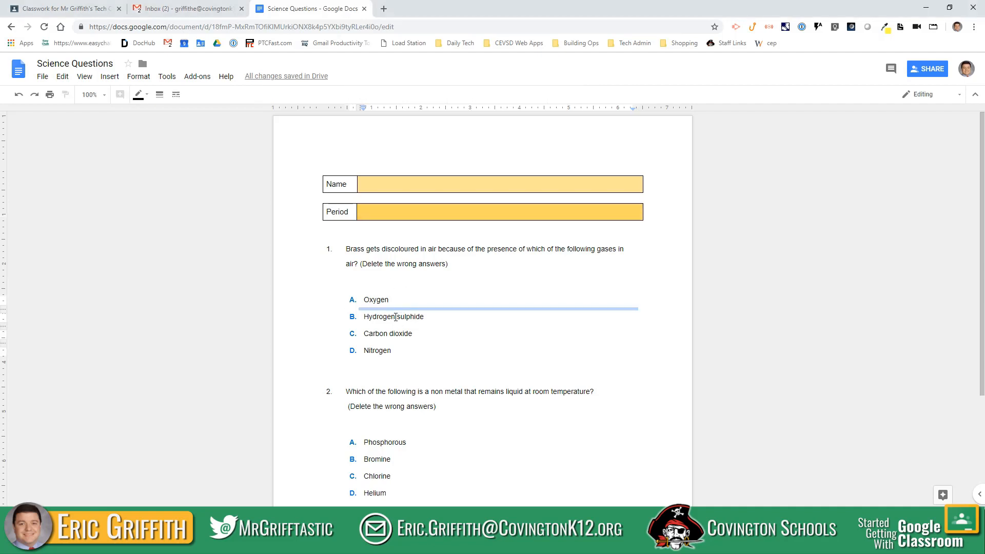
{"action": "left_click", "coordinate": [395, 316]}
{"action": "left_click", "coordinate": [389, 333]}
{"action": "scroll", "coordinate": [399, 367], "scroll_direction": "down", "scroll_amount": 3}
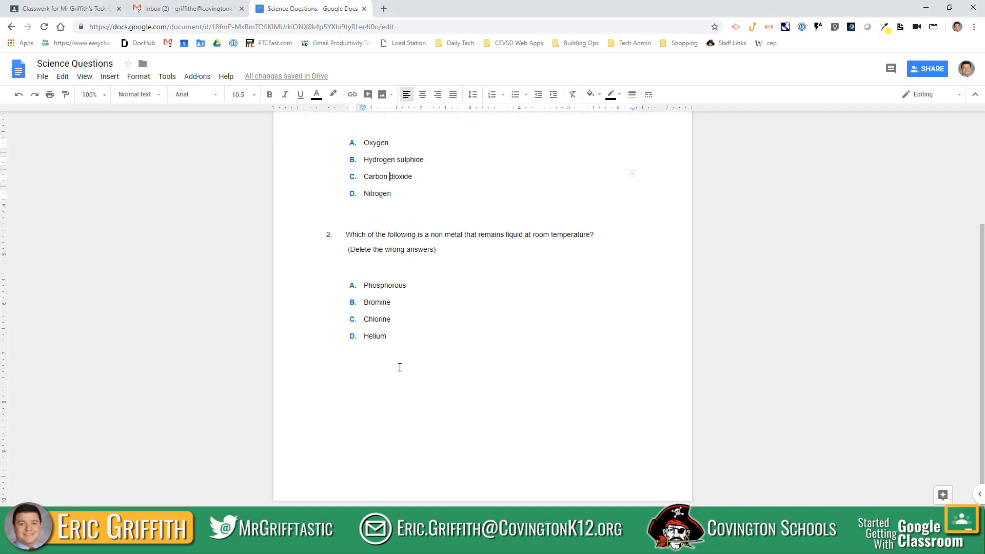
- Bring the IndiaBIX source page into view, move it away again, and review both questions in the Science Questions document
{"action": "scroll", "coordinate": [400, 368], "scroll_direction": "up", "scroll_amount": 2}
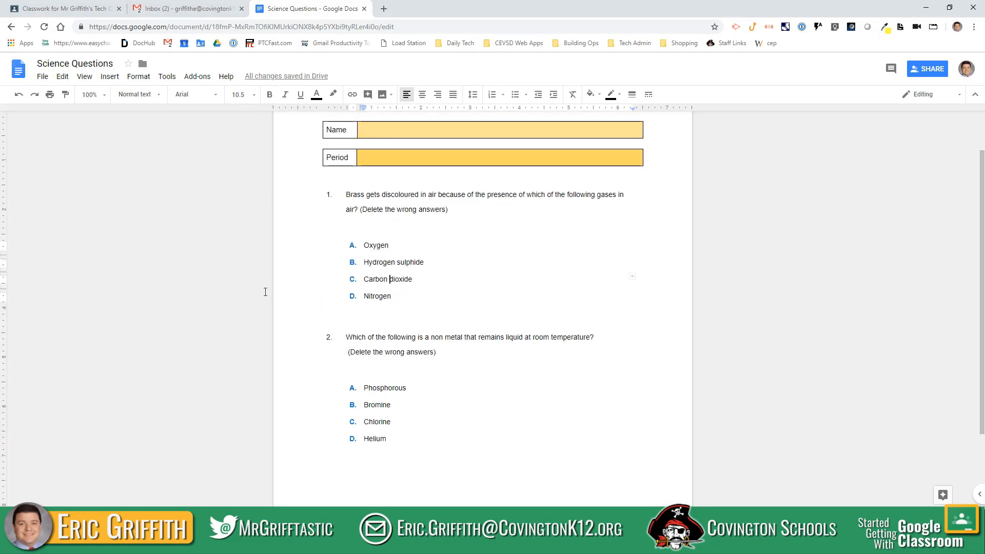
{"action": "scroll", "coordinate": [266, 291], "scroll_direction": "up", "scroll_amount": 1}
{"action": "key", "text": "alt+Tab"}
{"action": "left_click_drag", "start_coordinate": [505, 36], "coordinate": [482, 43]}
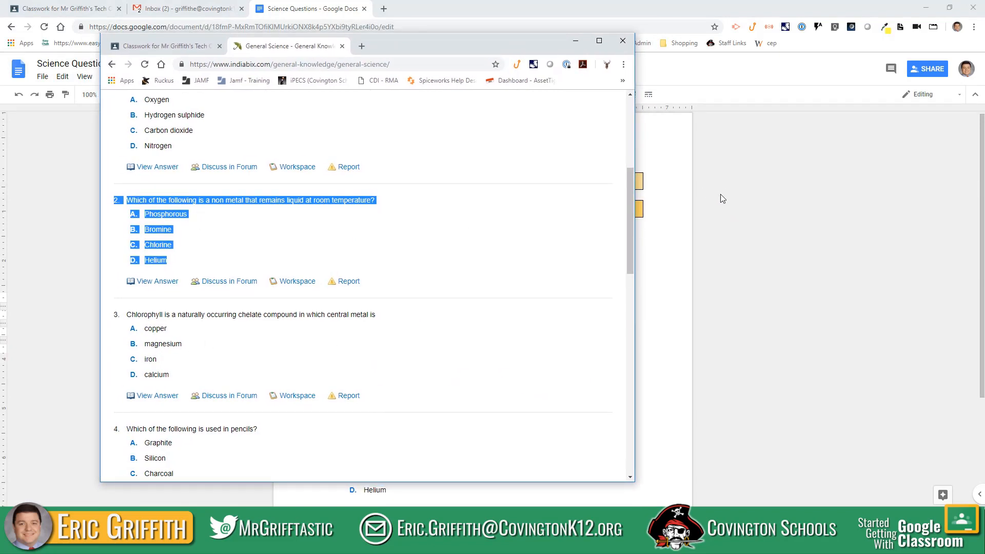
{"action": "left_click_drag", "start_coordinate": [423, 47], "coordinate": [0, 43]}
{"action": "scroll", "coordinate": [356, 354], "scroll_direction": "down", "scroll_amount": 3}
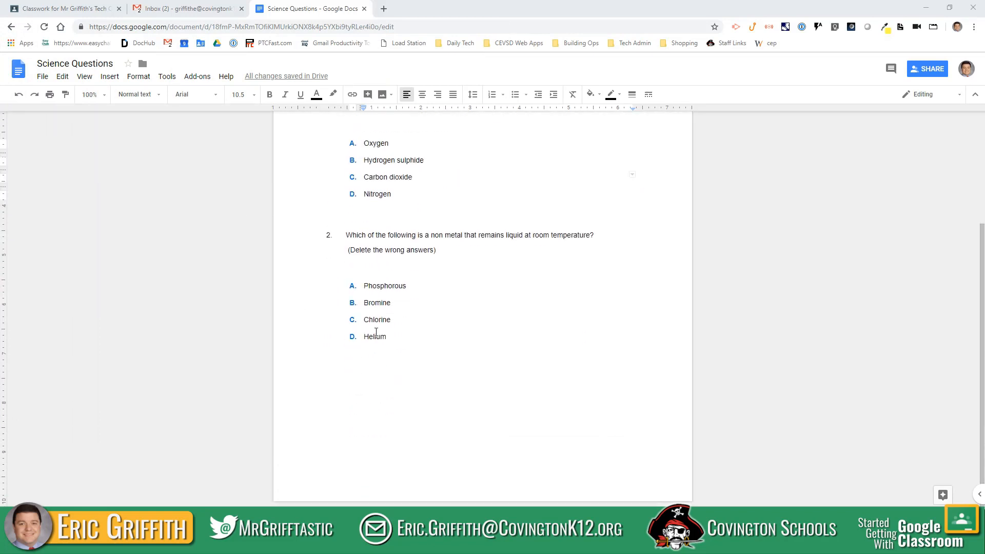
{"action": "scroll", "coordinate": [372, 329], "scroll_direction": "up", "scroll_amount": 3}
{"action": "scroll", "coordinate": [339, 165], "scroll_direction": "down", "scroll_amount": 2}
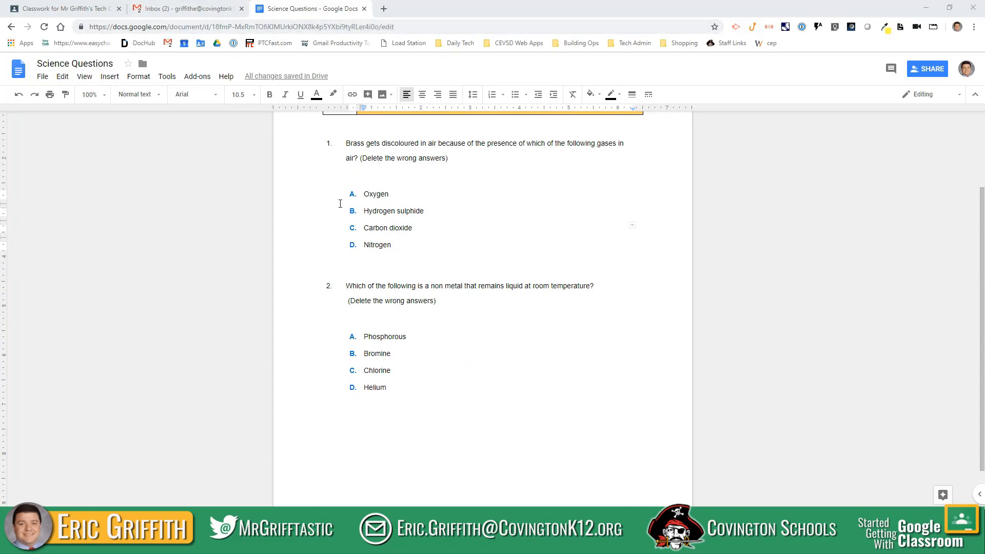
- Return to the Classroom assignment, set the Science Questions file to "Make a copy for each student", and assign it
{"action": "left_click", "coordinate": [66, 9]}
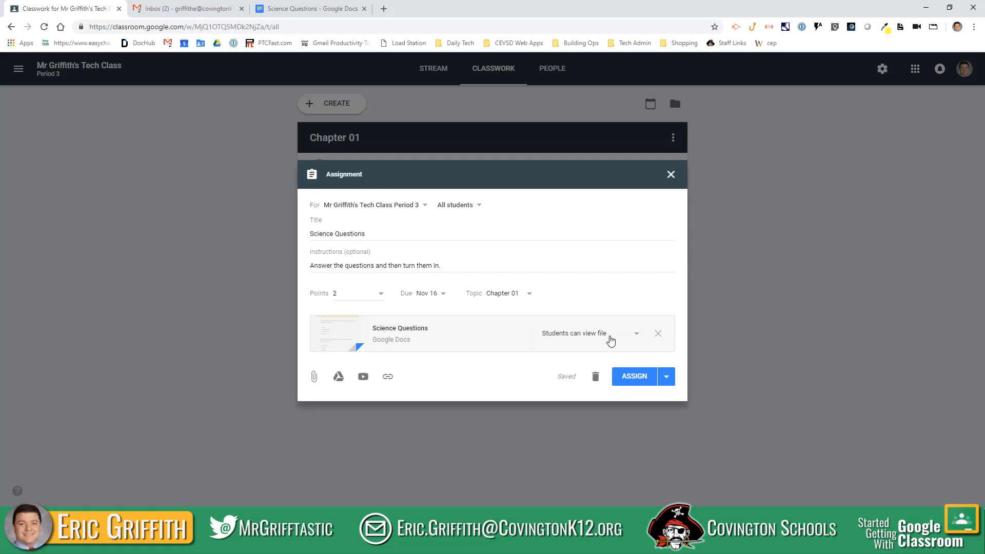
{"action": "left_click", "coordinate": [609, 339]}
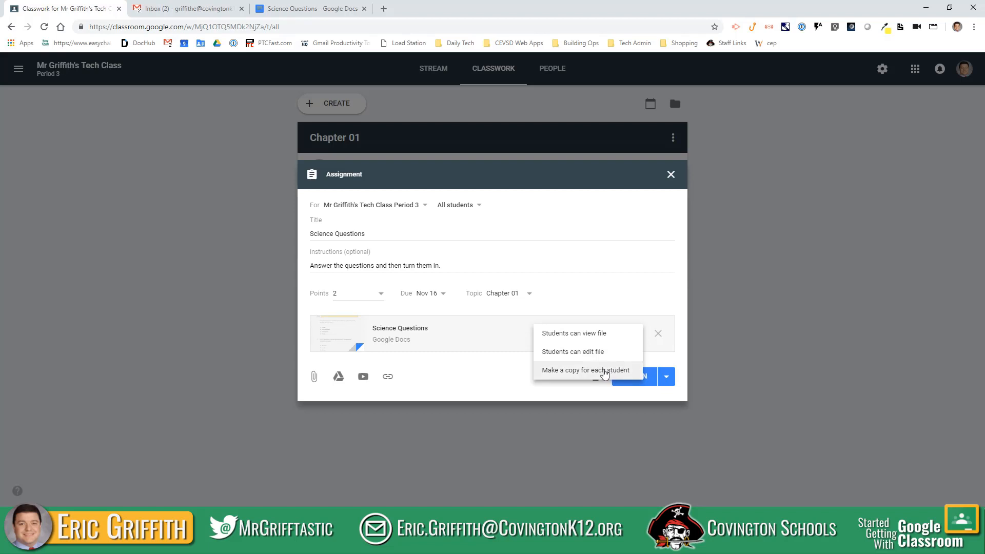
{"action": "left_click", "coordinate": [605, 370]}
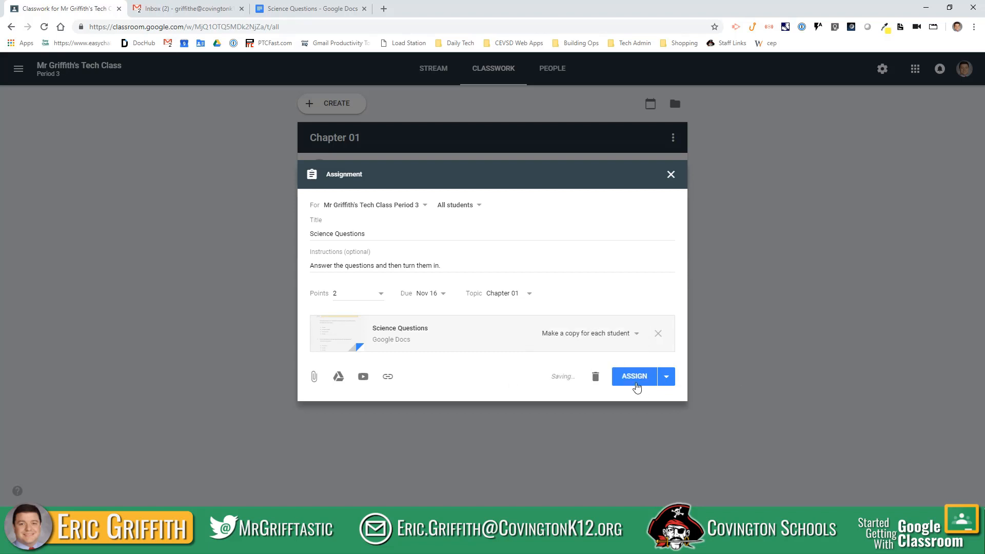
{"action": "left_click", "coordinate": [636, 380]}
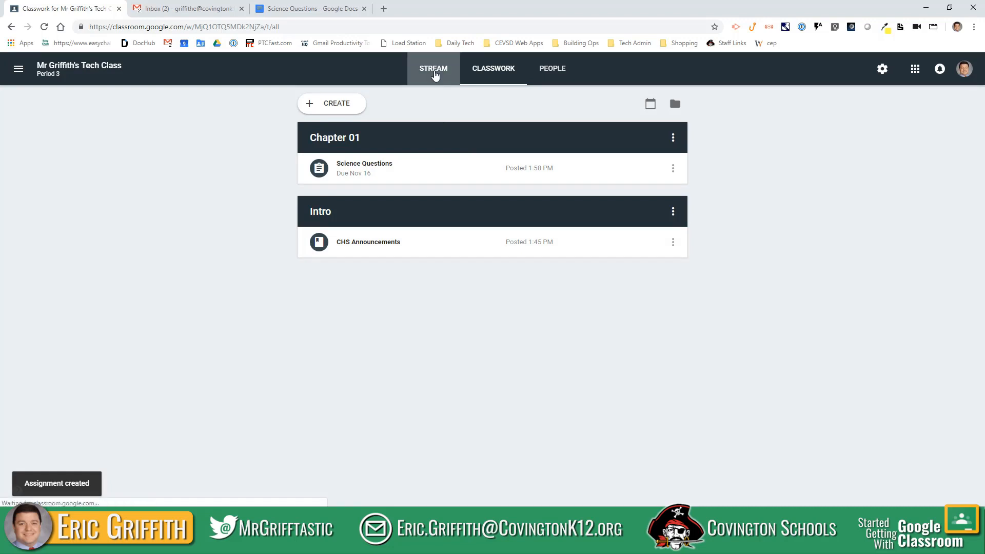
- From the class stream, open the Science Questions assignment's student work page and dismiss the grading tip
{"action": "left_click", "coordinate": [434, 71]}
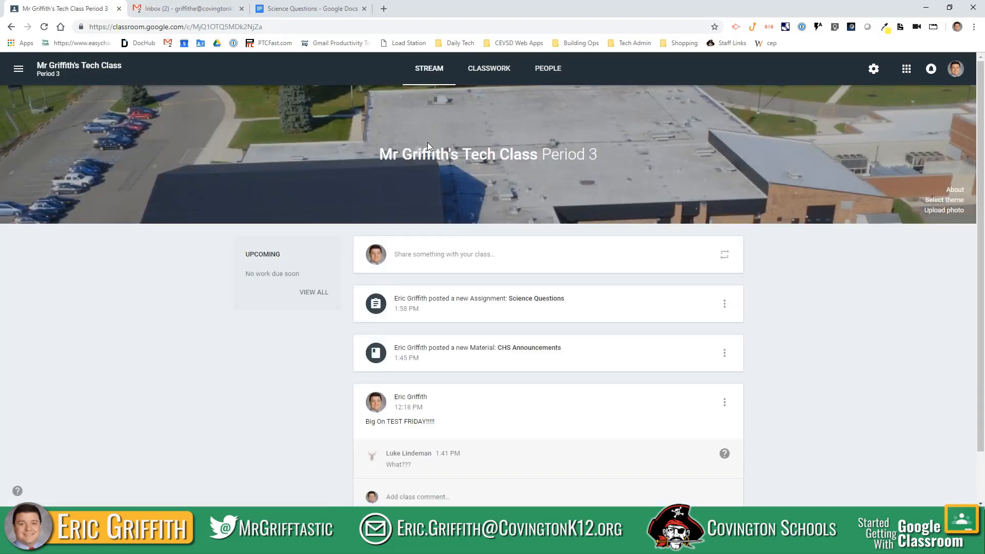
{"action": "left_click", "coordinate": [549, 306]}
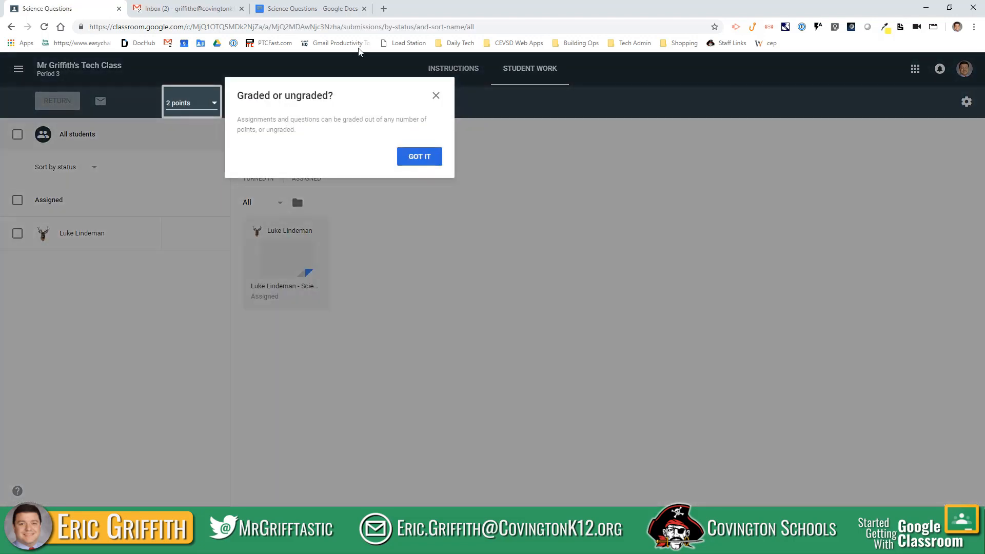
{"action": "left_click", "coordinate": [436, 96]}
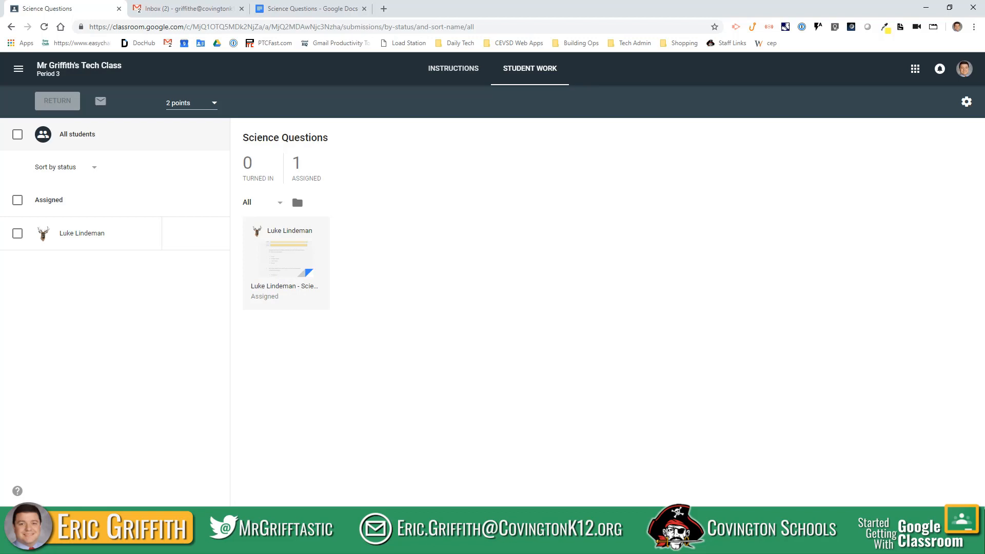
- Bring up the student's Classroom window, dismiss the View classwork introduction, and open the Science Questions assignment from the stream
{"action": "left_click_drag", "start_coordinate": [0, 52], "coordinate": [429, 47]}
{"action": "left_click", "coordinate": [386, 114]}
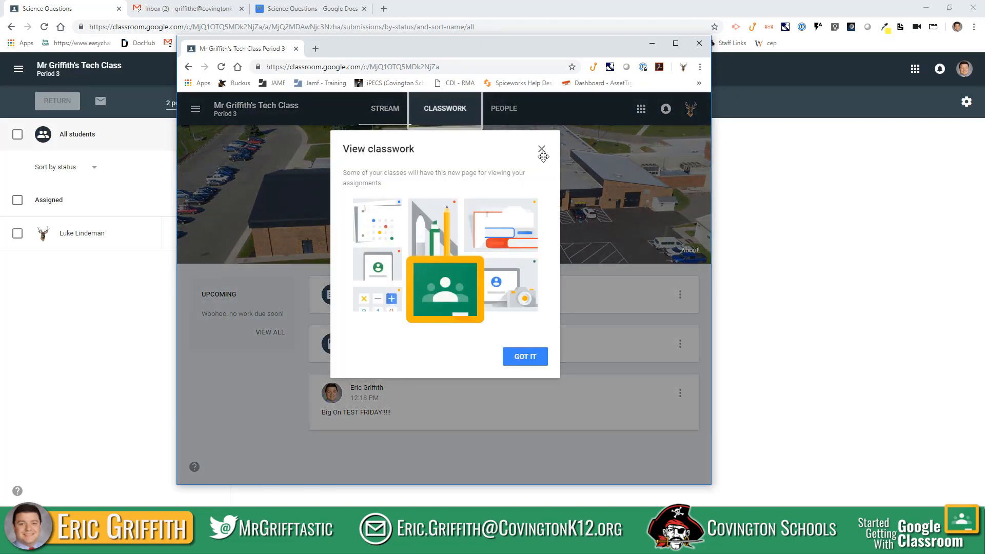
{"action": "left_click", "coordinate": [539, 149]}
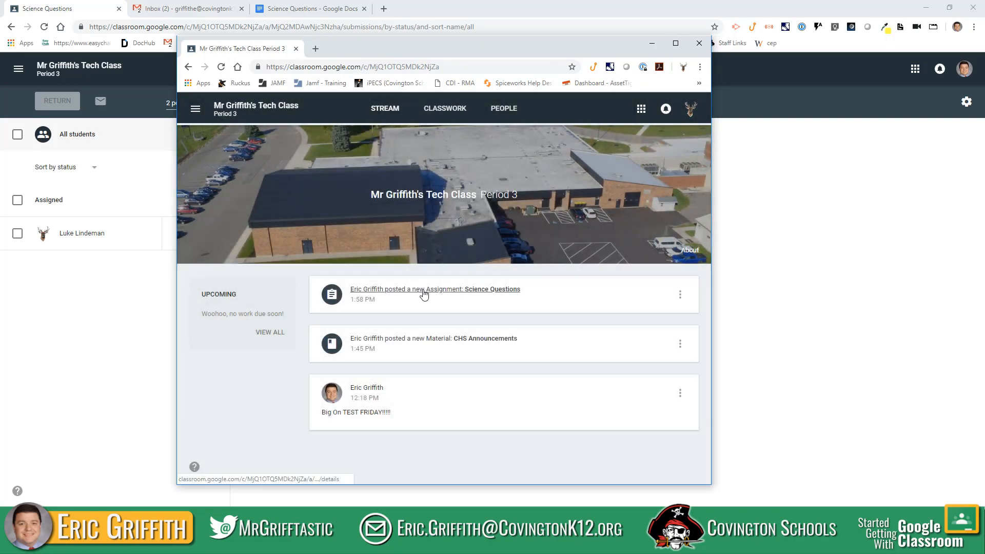
{"action": "left_click", "coordinate": [422, 291]}
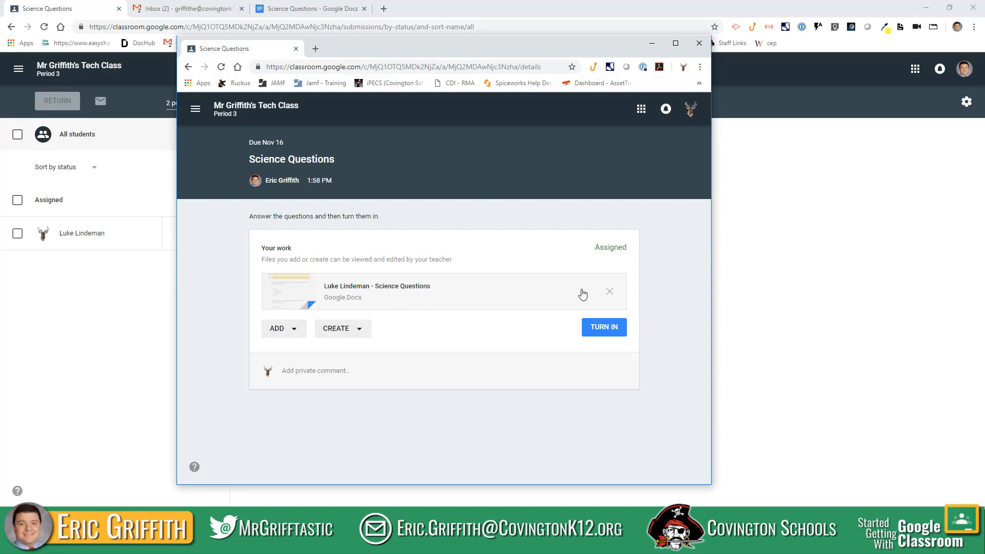
- Look at the options a student has for adding or creating files in the Science Questions assignment
{"action": "left_click", "coordinate": [299, 332]}
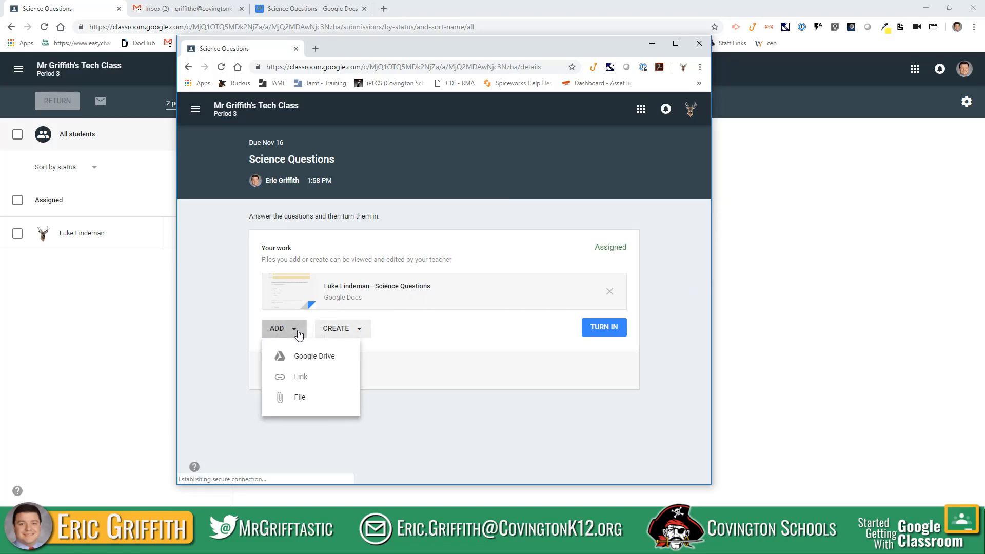
{"action": "left_click", "coordinate": [363, 334]}
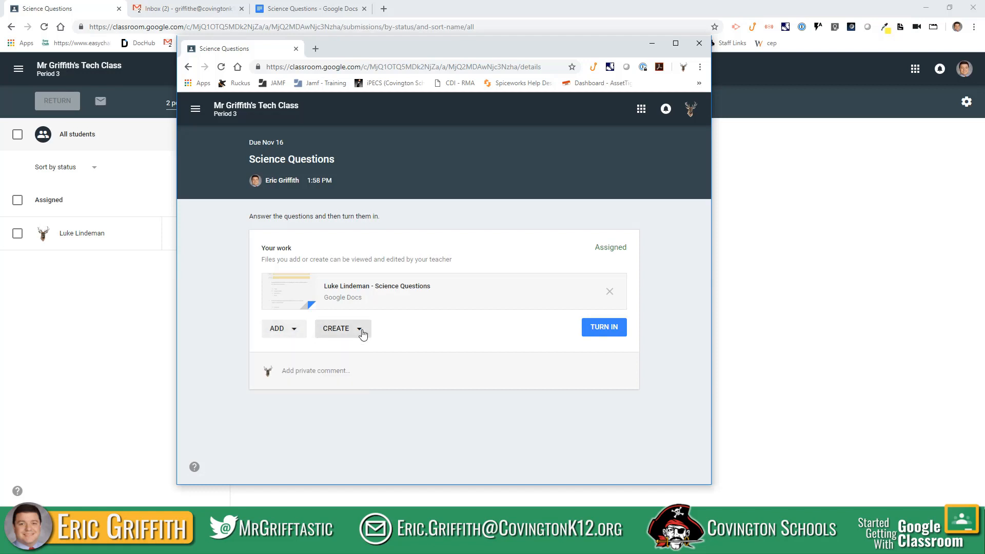
{"action": "left_click", "coordinate": [362, 334]}
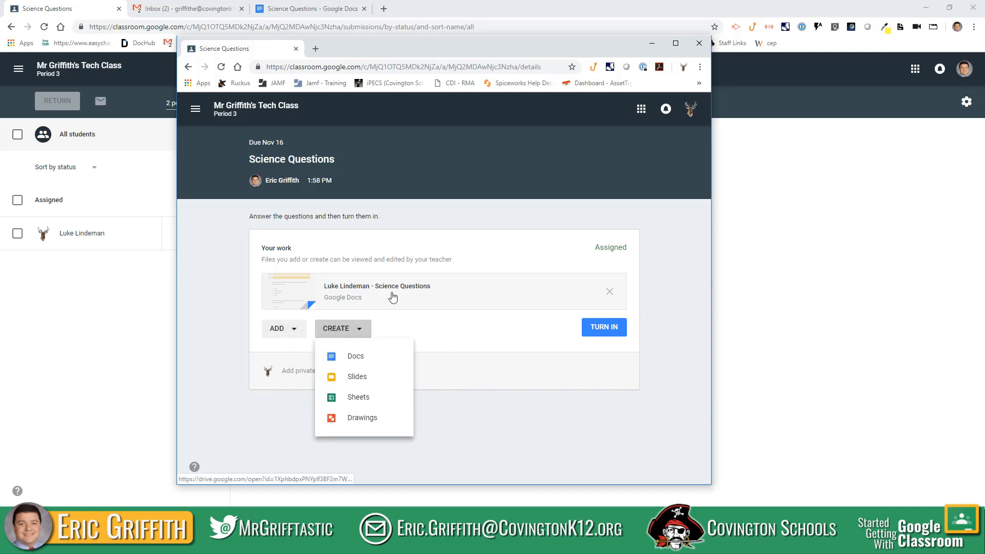
- In the student's copy of Science Questions, copy the student's name from the document title into the Name cell and enter 3 for Period
{"action": "left_click", "coordinate": [381, 293]}
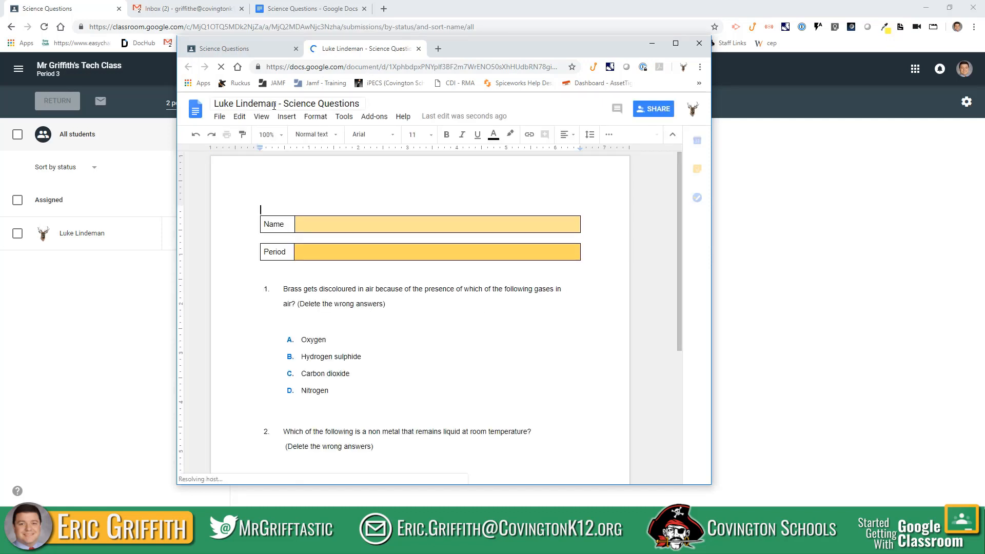
{"action": "left_click", "coordinate": [241, 109]}
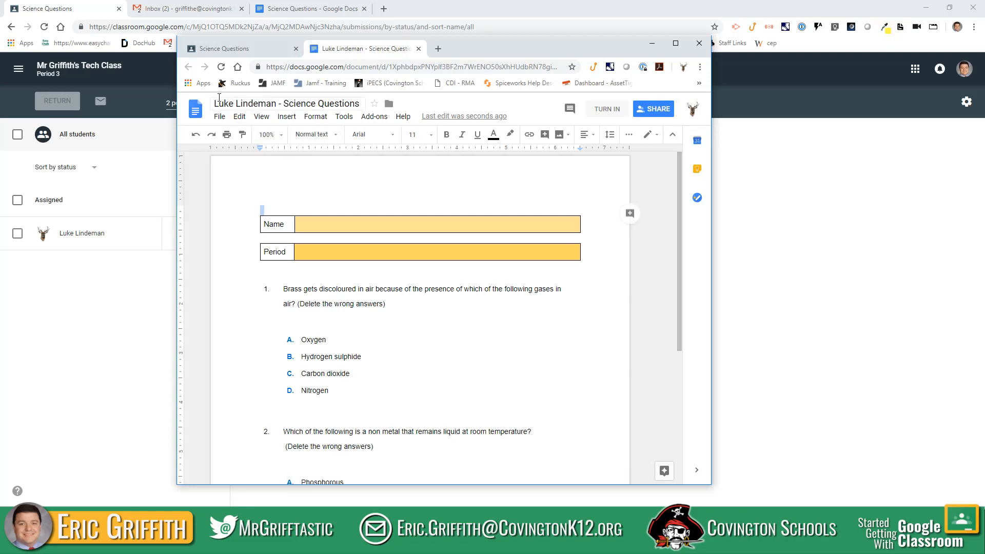
{"action": "left_click_drag", "start_coordinate": [214, 104], "coordinate": [276, 104]}
{"action": "key", "text": "ctrl+c"}
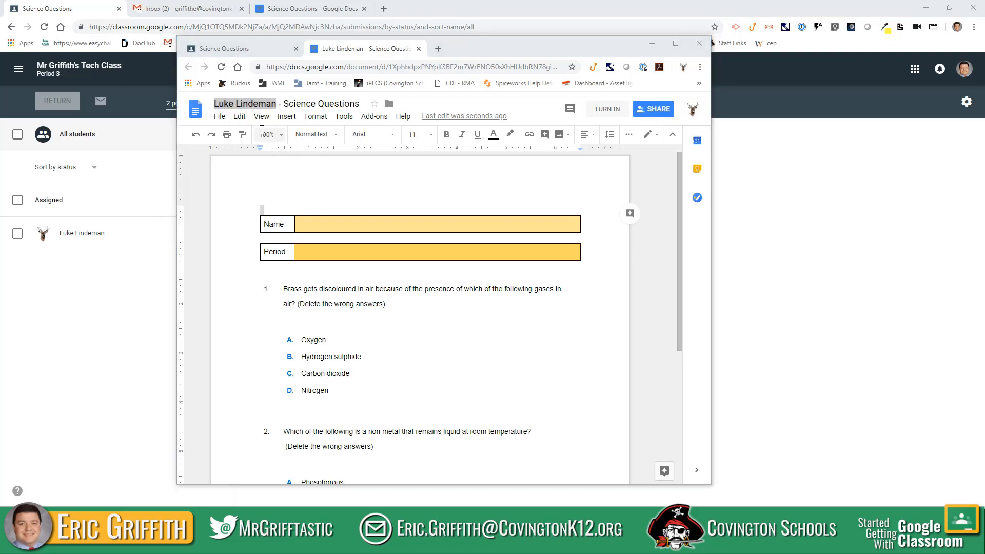
{"action": "left_click", "coordinate": [251, 103]}
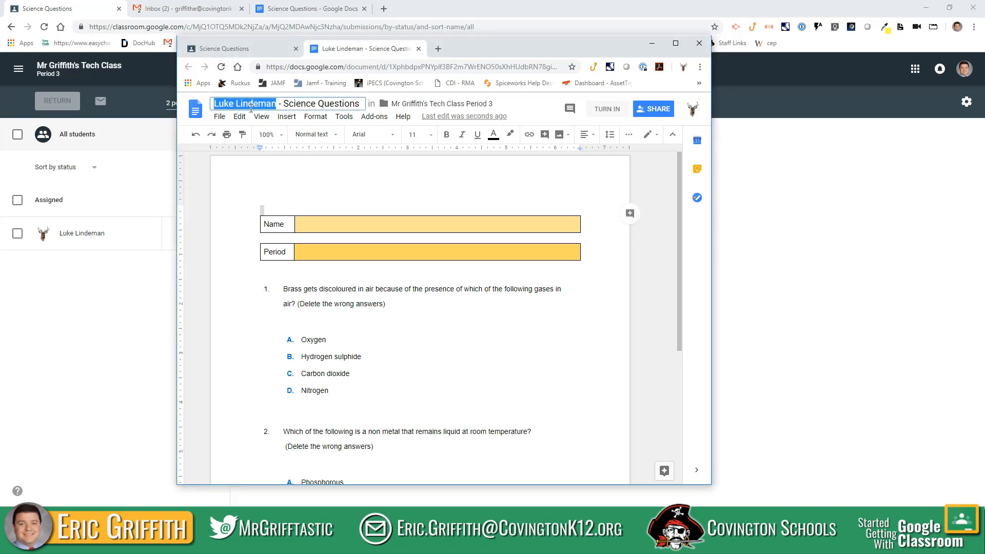
{"action": "left_click", "coordinate": [326, 223]}
{"action": "key", "text": "ctrl+v"}
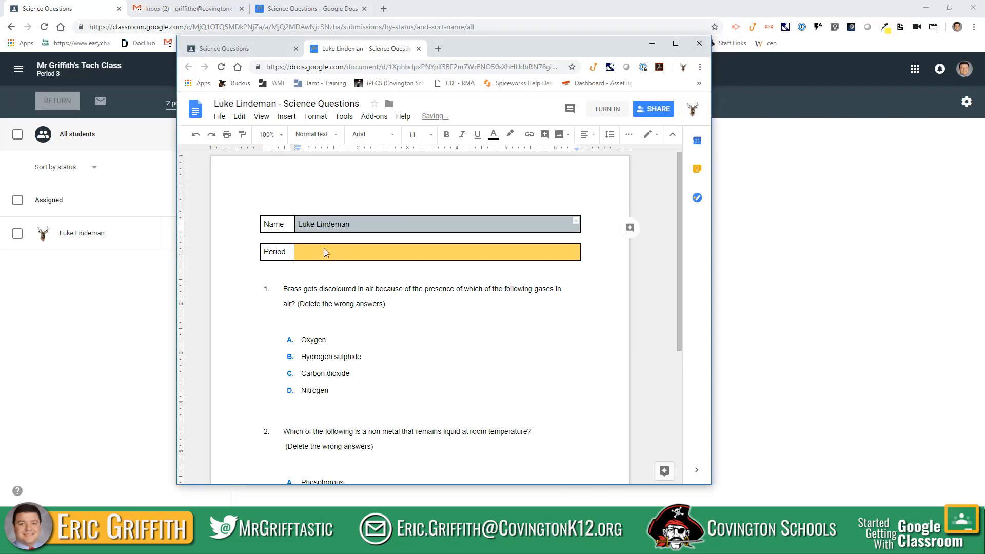
{"action": "left_click", "coordinate": [344, 256]}
{"action": "type", "text": "3"}
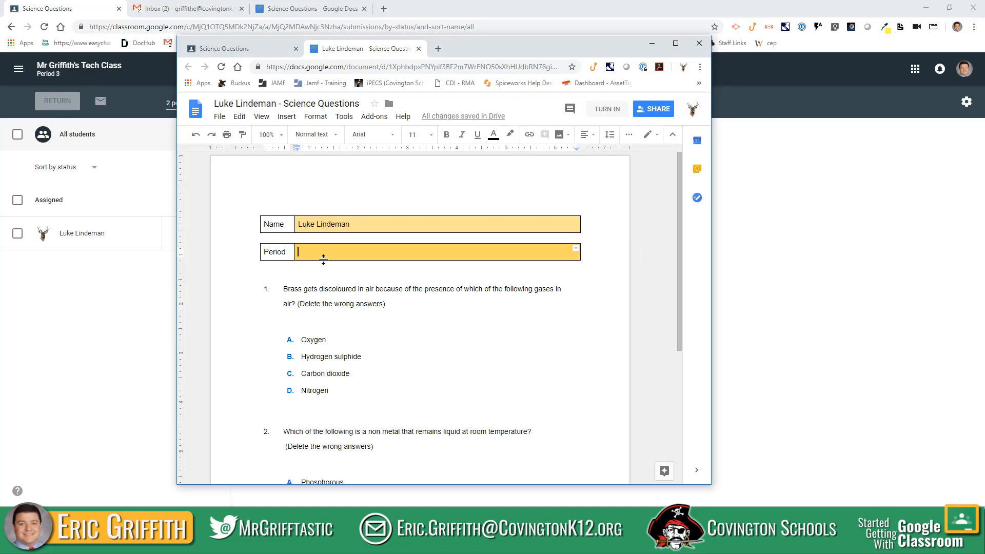
- Remove the wrong answer Oxygen from question 1 in the student's copy
{"action": "left_click", "coordinate": [357, 357]}
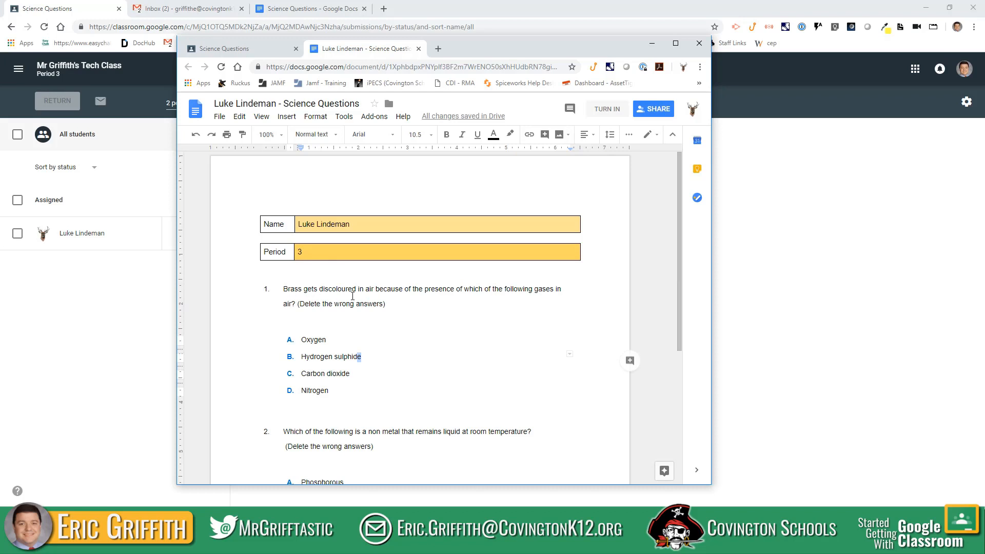
{"action": "left_click", "coordinate": [333, 342]}
{"action": "key", "text": "Delete"}
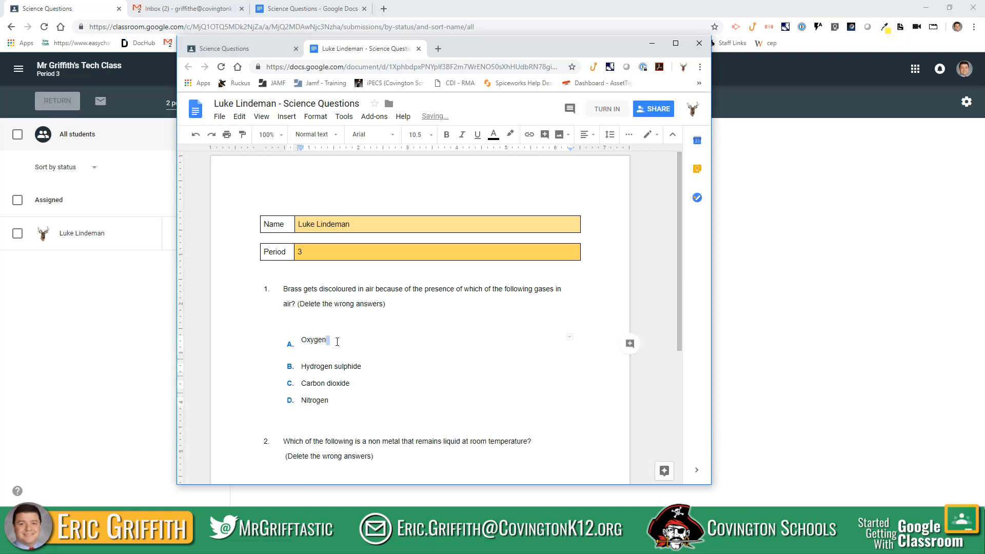
{"action": "left_click_drag", "start_coordinate": [337, 341], "coordinate": [287, 340]}
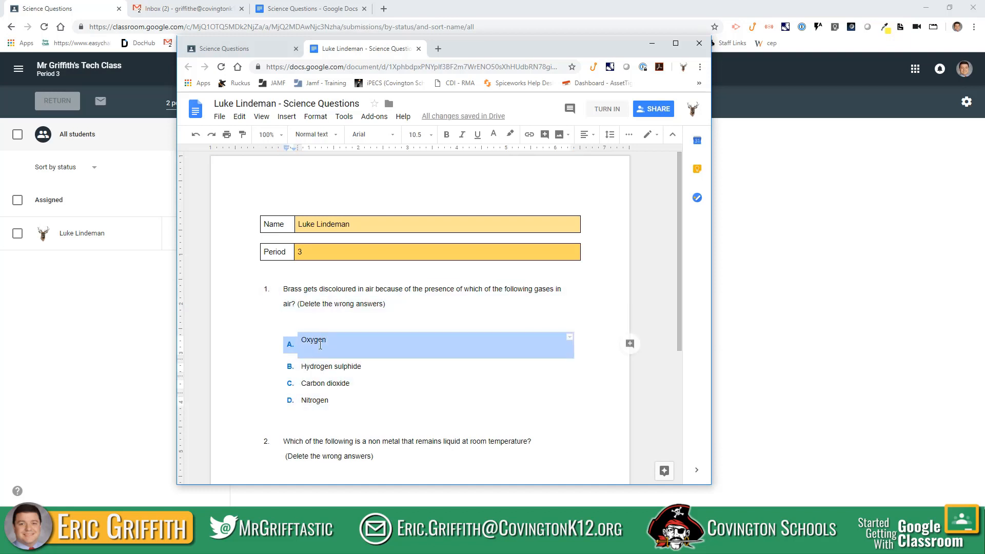
- Delete the answers Oxygen, Carbon dioxide and Nitrogen from question 1, keeping only Hydrogen sulphide
{"action": "key", "text": "Delete"}
{"action": "left_click_drag", "start_coordinate": [333, 397], "coordinate": [286, 376]}
{"action": "key", "text": "Delete"}
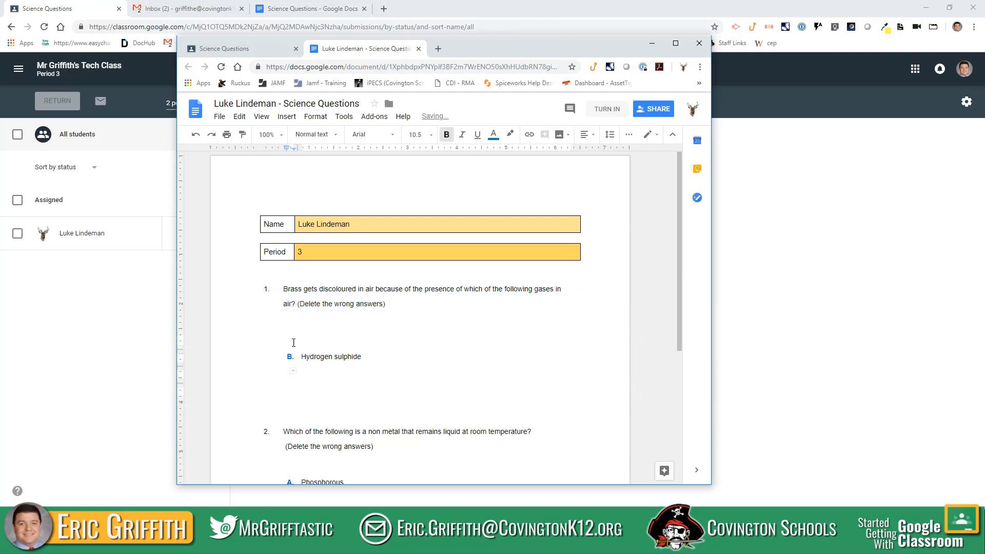
{"action": "scroll", "coordinate": [406, 399], "scroll_direction": "down", "scroll_amount": 2}
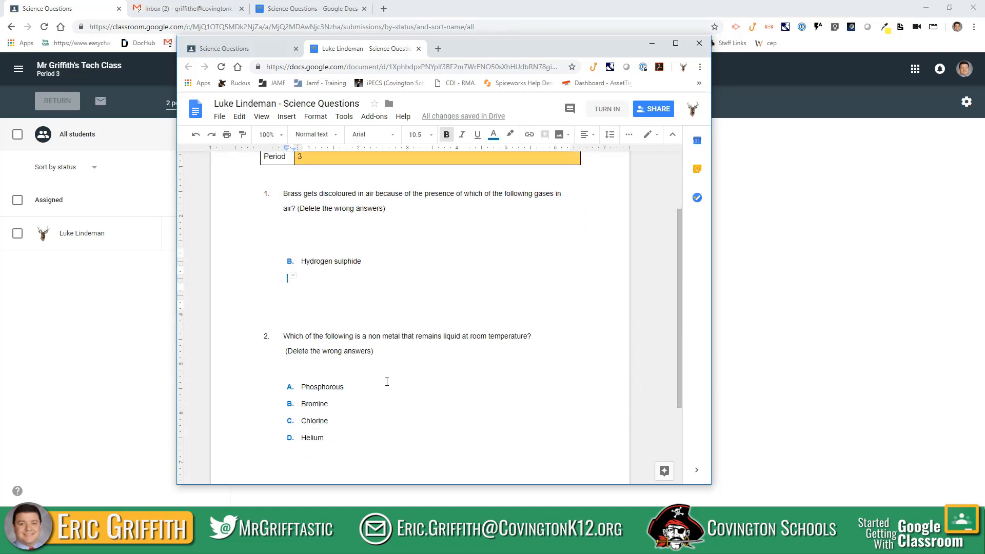
{"action": "left_click", "coordinate": [306, 256]}
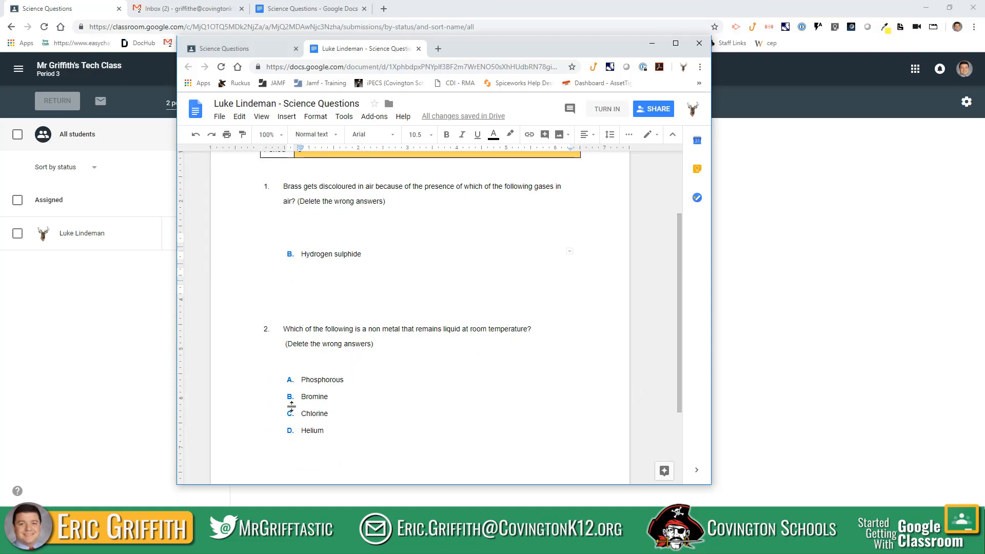
- Delete the answers Chlorine, Helium and Phosphorous from question 2, keeping only Bromine
{"action": "left_click_drag", "start_coordinate": [329, 431], "coordinate": [284, 416]}
{"action": "key", "text": "Delete"}
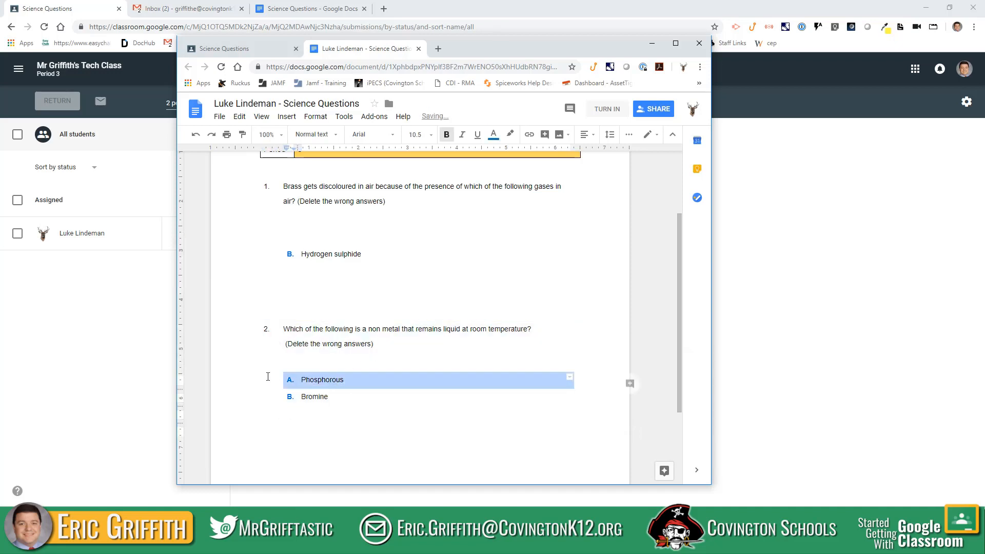
{"action": "left_click_drag", "start_coordinate": [352, 379], "coordinate": [286, 380]}
{"action": "key", "text": "Delete"}
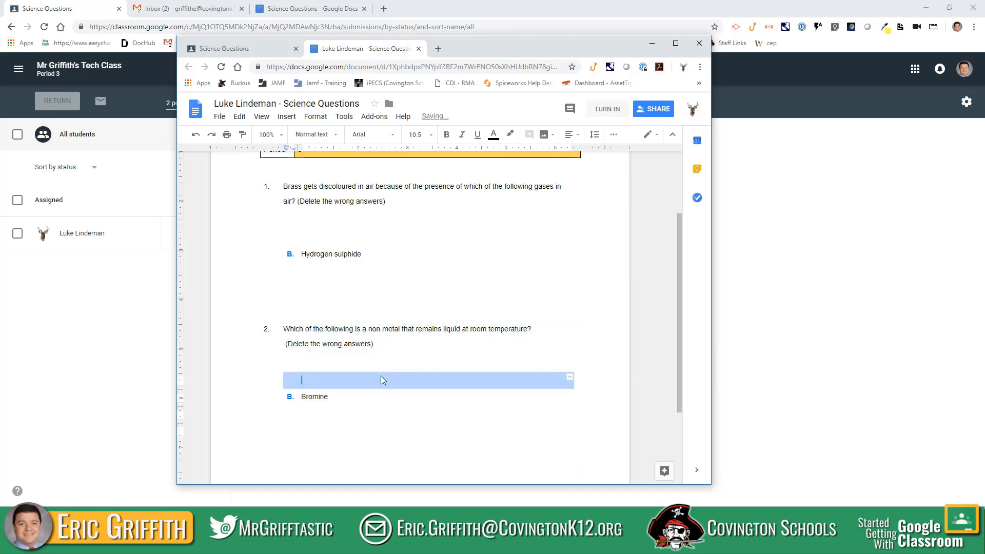
- Check the answered Science Questions document and turn it in as the student's work for the assignment
{"action": "scroll", "coordinate": [352, 368], "scroll_direction": "up", "scroll_amount": 2}
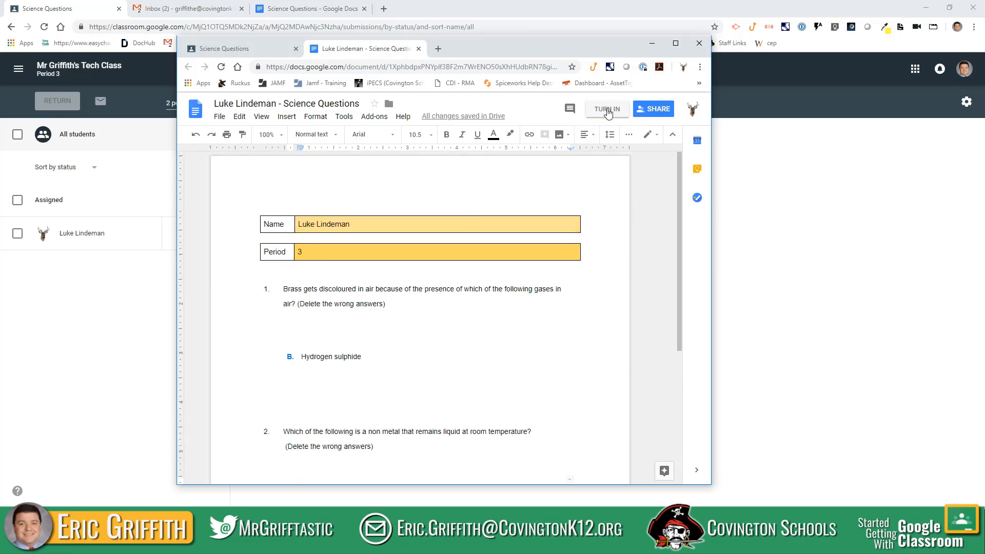
{"action": "scroll", "coordinate": [341, 378], "scroll_direction": "down", "scroll_amount": 4}
{"action": "scroll", "coordinate": [347, 366], "scroll_direction": "up", "scroll_amount": 4}
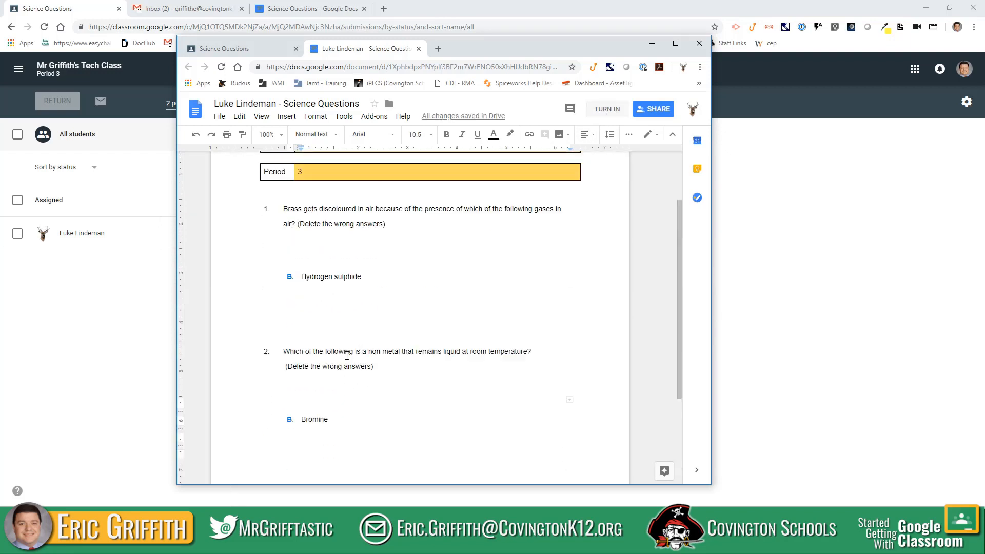
{"action": "left_click", "coordinate": [607, 109]}
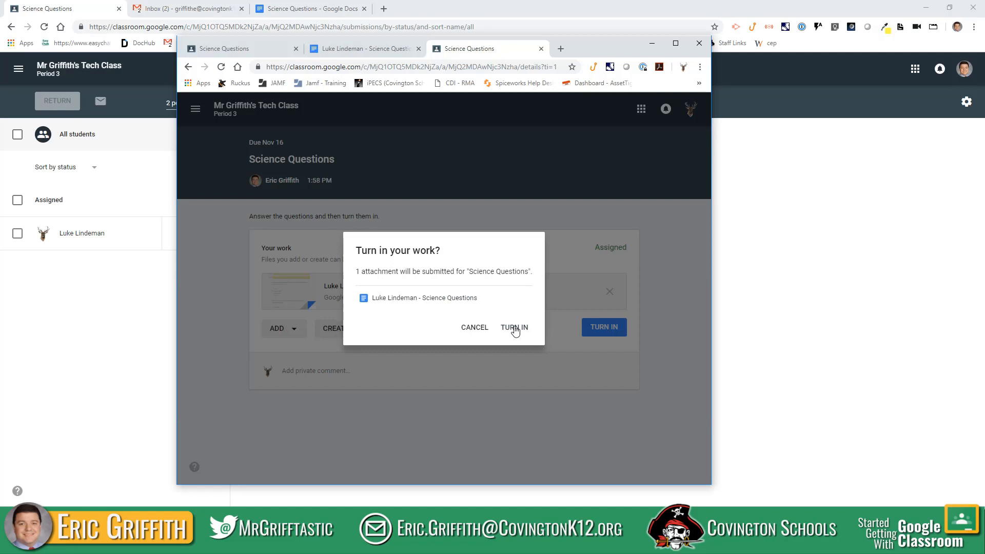
{"action": "left_click", "coordinate": [515, 329]}
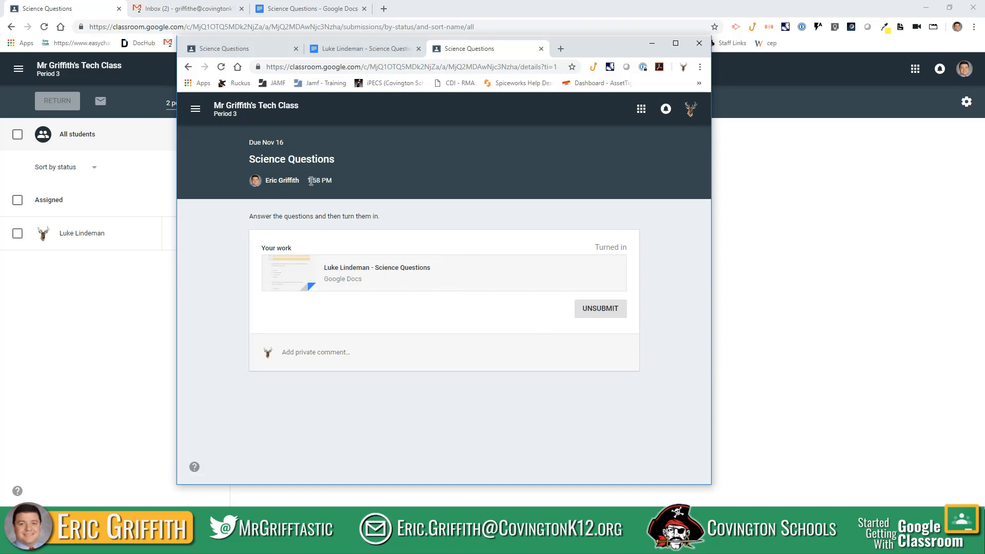
- Move the student's browser window out of the way and reload the teacher's student work page
{"action": "left_click_drag", "start_coordinate": [307, 180], "coordinate": [336, 183]}
{"action": "left_click_drag", "start_coordinate": [587, 49], "coordinate": [0, 46]}
{"action": "left_click", "coordinate": [401, 161]}
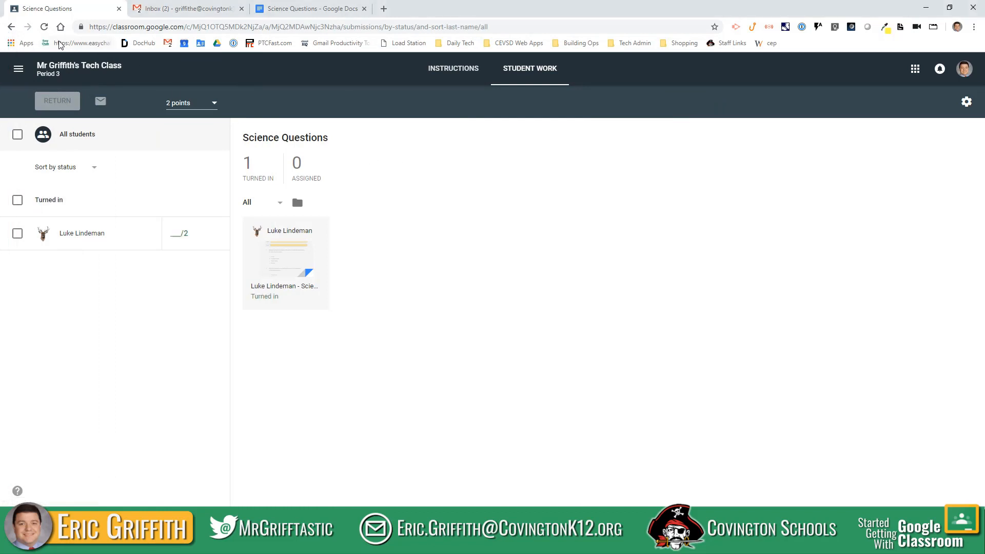
{"action": "left_click", "coordinate": [48, 28]}
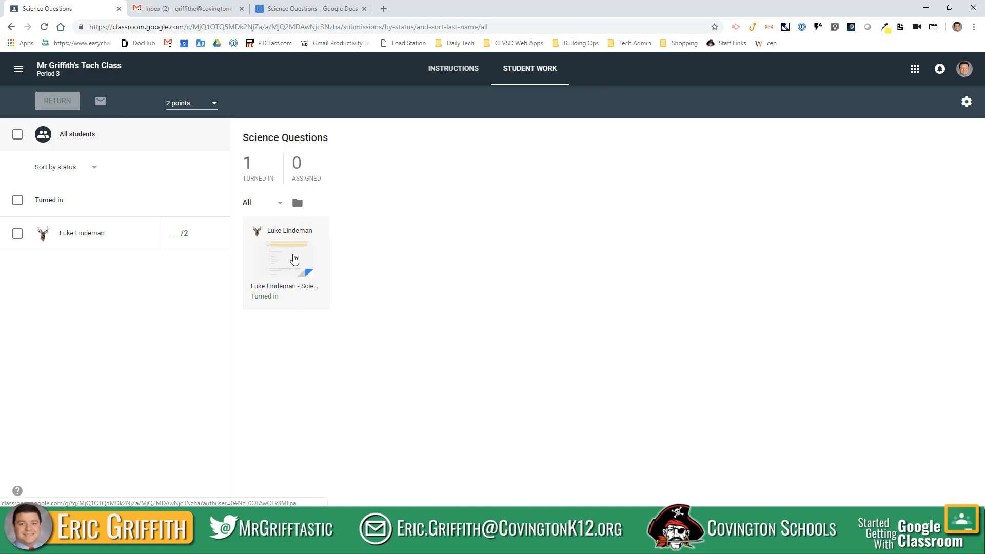
- Examine the submission time and the answers in the student's turned-in Science Questions document
{"action": "left_click", "coordinate": [278, 248]}
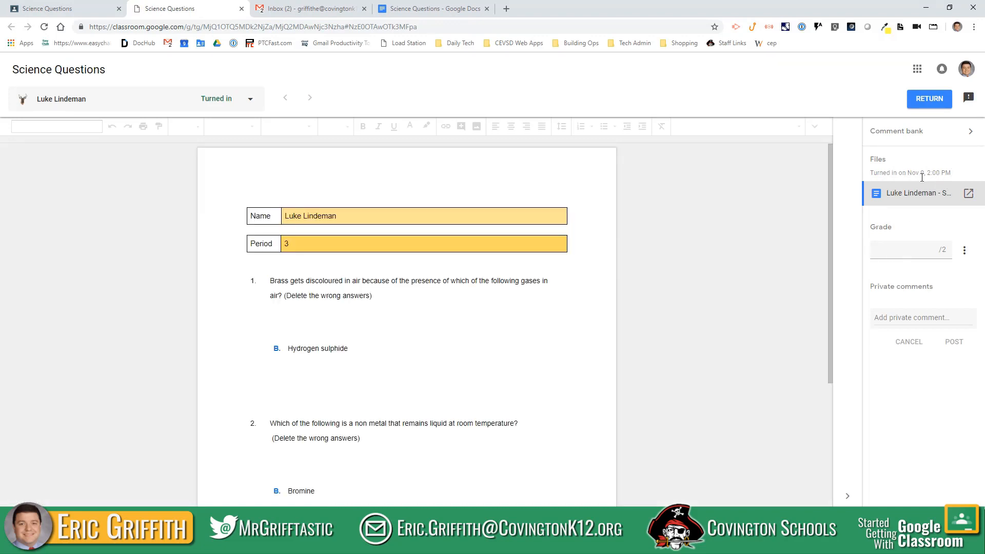
{"action": "left_click_drag", "start_coordinate": [920, 174], "coordinate": [951, 173]}
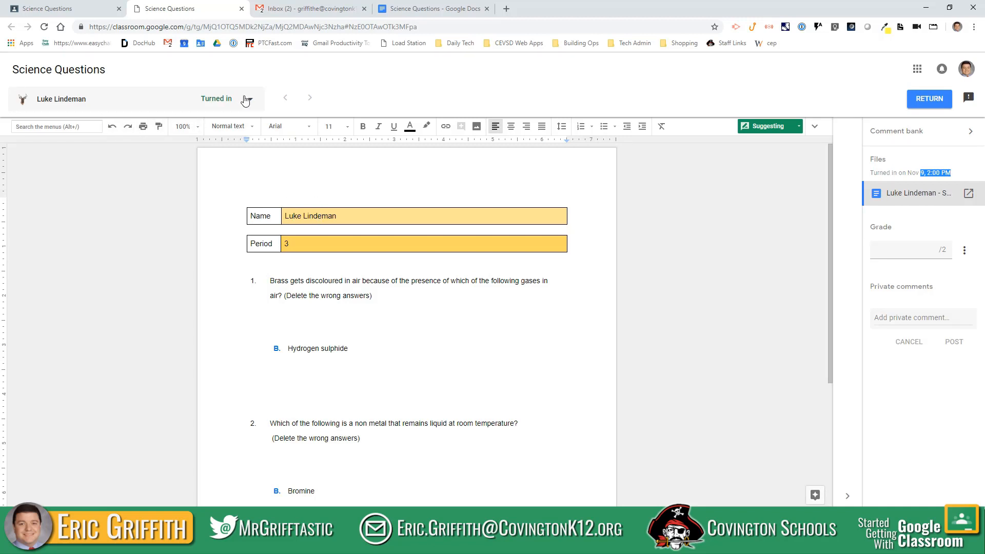
{"action": "scroll", "coordinate": [378, 225], "scroll_direction": "down", "scroll_amount": 4}
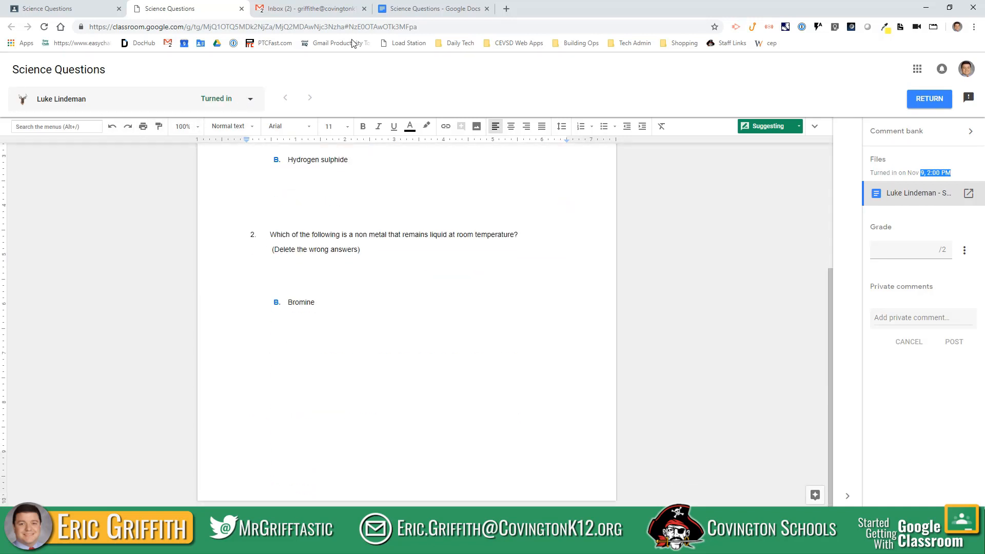
{"action": "left_click", "coordinate": [241, 8]}
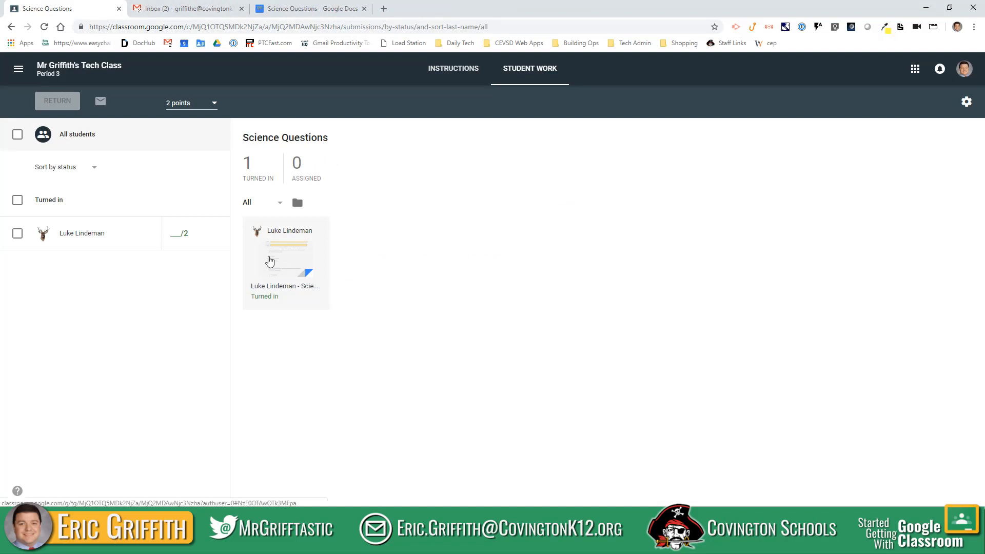
- Reopen the student's turned-in Science Questions document for grading and go over its answers
{"action": "left_click", "coordinate": [268, 261]}
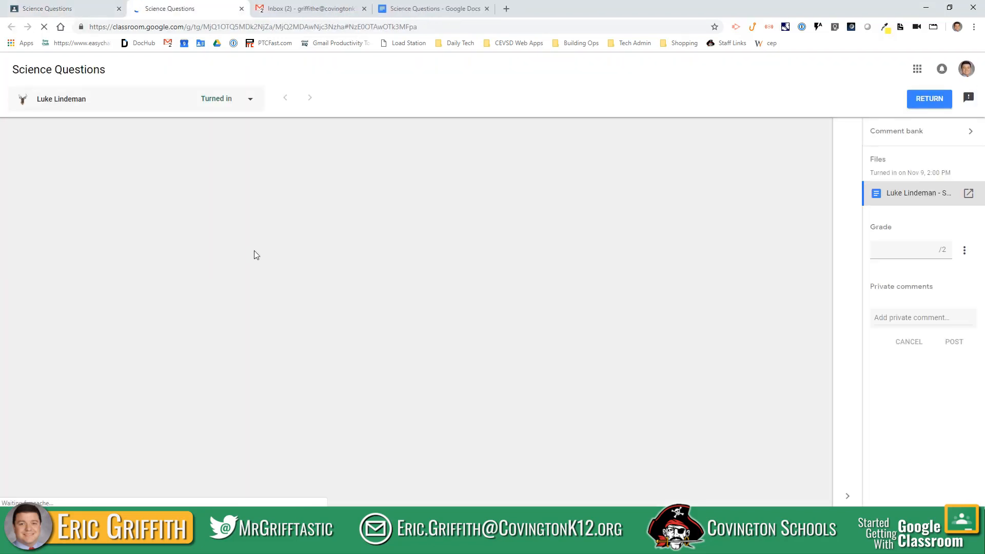
{"action": "scroll", "coordinate": [362, 246], "scroll_direction": "down", "scroll_amount": 2}
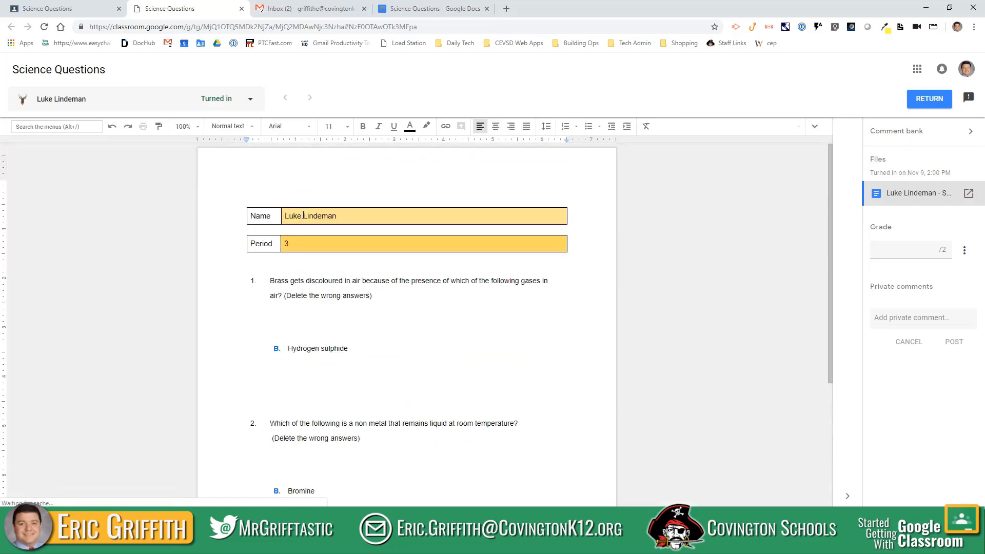
{"action": "scroll", "coordinate": [298, 202], "scroll_direction": "down", "scroll_amount": 3}
{"action": "scroll", "coordinate": [306, 197], "scroll_direction": "up", "scroll_amount": 2}
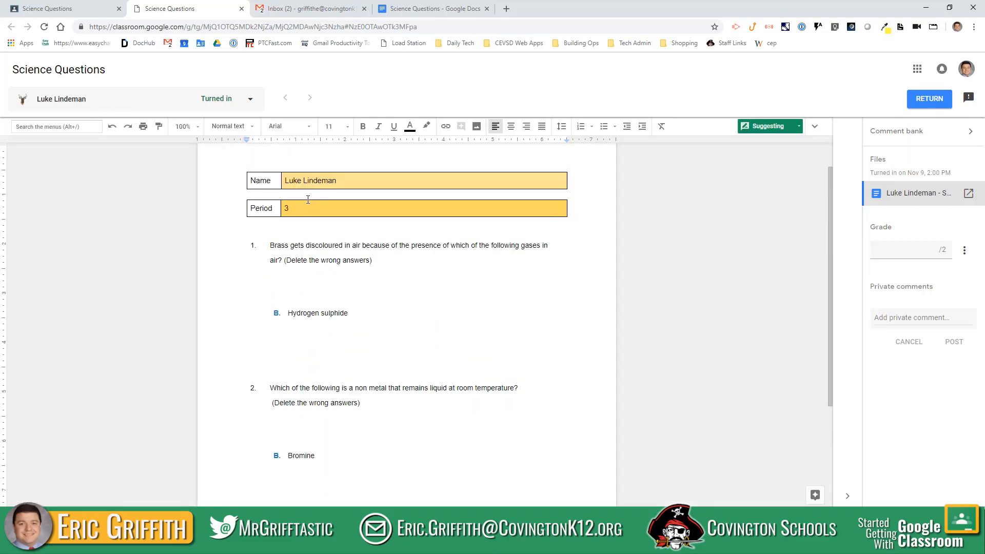
{"action": "left_click", "coordinate": [293, 213]}
{"action": "left_click", "coordinate": [338, 244]}
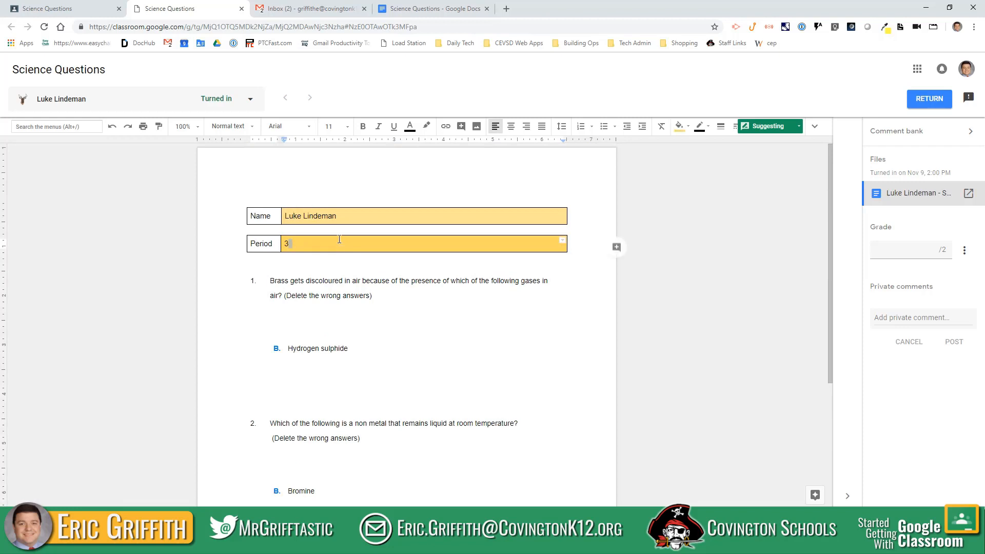
{"action": "left_click", "coordinate": [338, 324]}
{"action": "scroll", "coordinate": [336, 288], "scroll_direction": "down", "scroll_amount": 2}
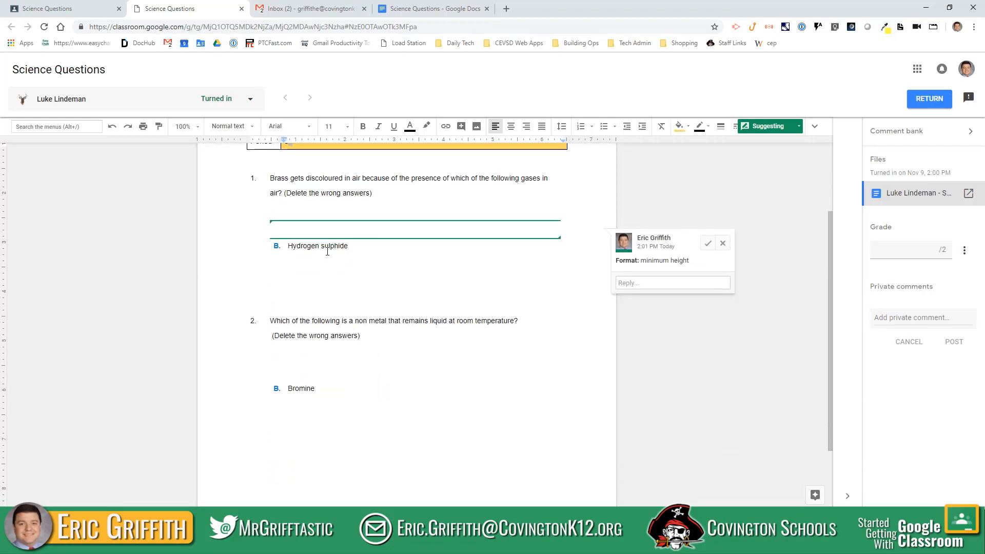
{"action": "left_click", "coordinate": [318, 250]}
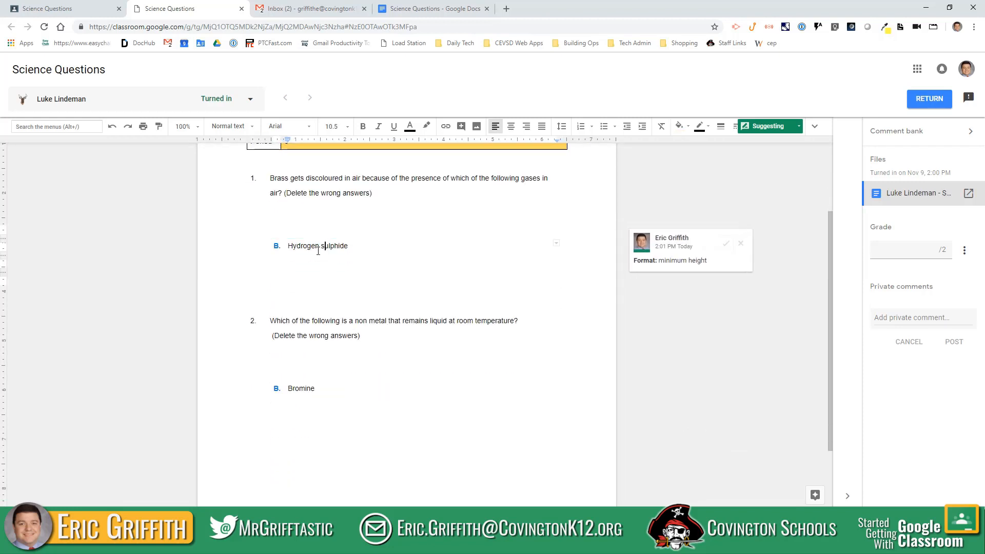
{"action": "left_click", "coordinate": [311, 389]}
{"action": "left_click", "coordinate": [740, 243]}
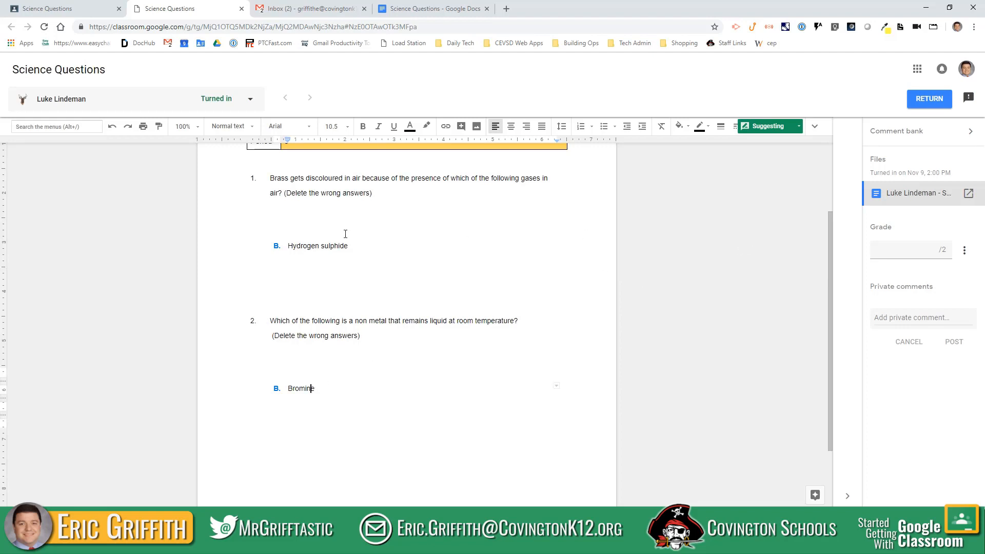
- Draft and discard a comment reading "Correct" on the Hydrogen sulphide answer of question 1
{"action": "left_click_drag", "start_coordinate": [285, 246], "coordinate": [386, 250]}
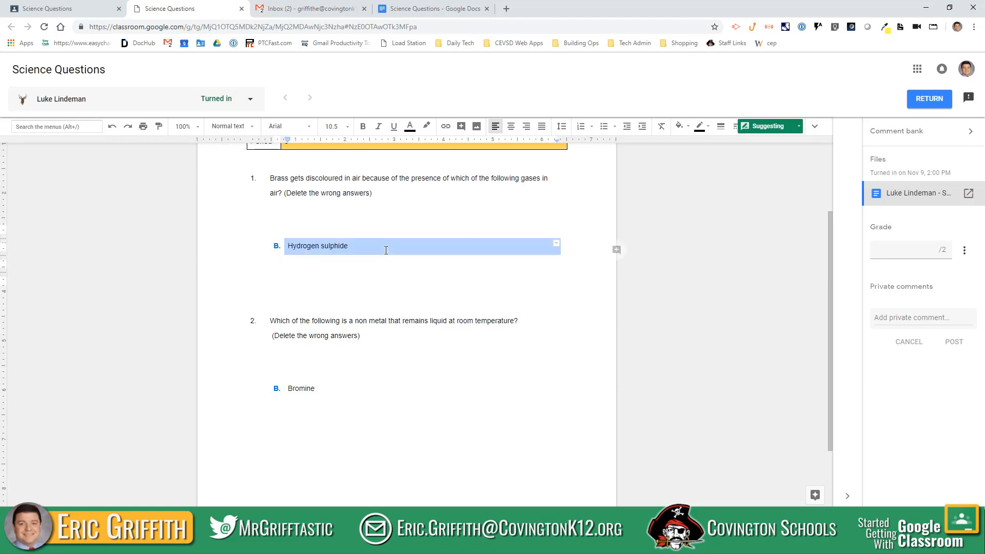
{"action": "left_click", "coordinate": [617, 250]}
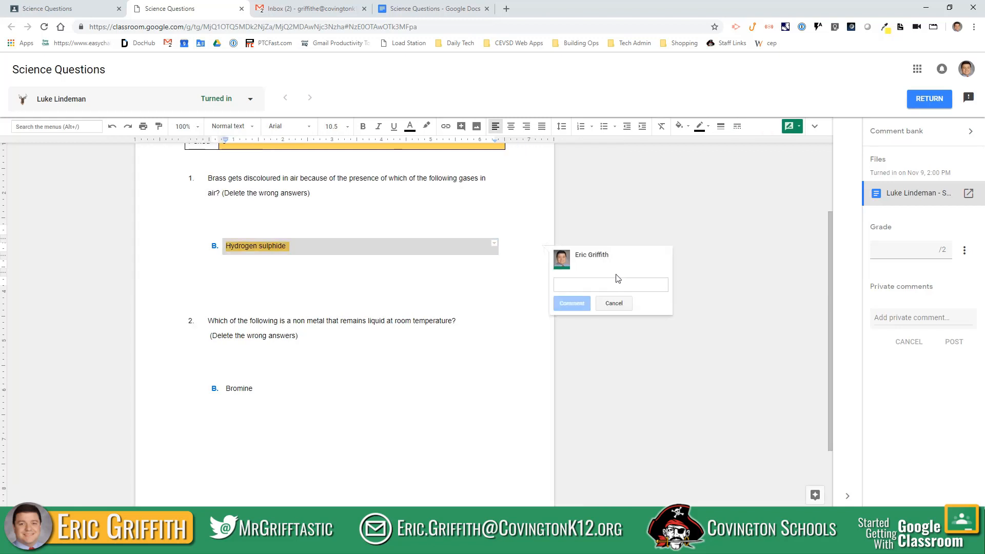
{"action": "type", "text": "Correct"}
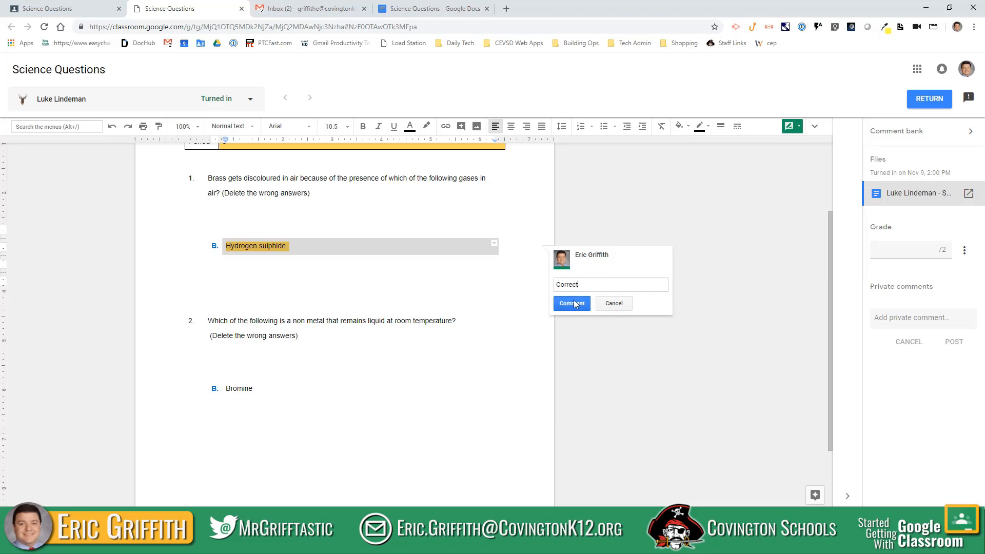
{"action": "left_click", "coordinate": [613, 303]}
- Add a comment reading "Oxygen" to the answer Bromine under question 2
{"action": "triple_click", "coordinate": [398, 372]}
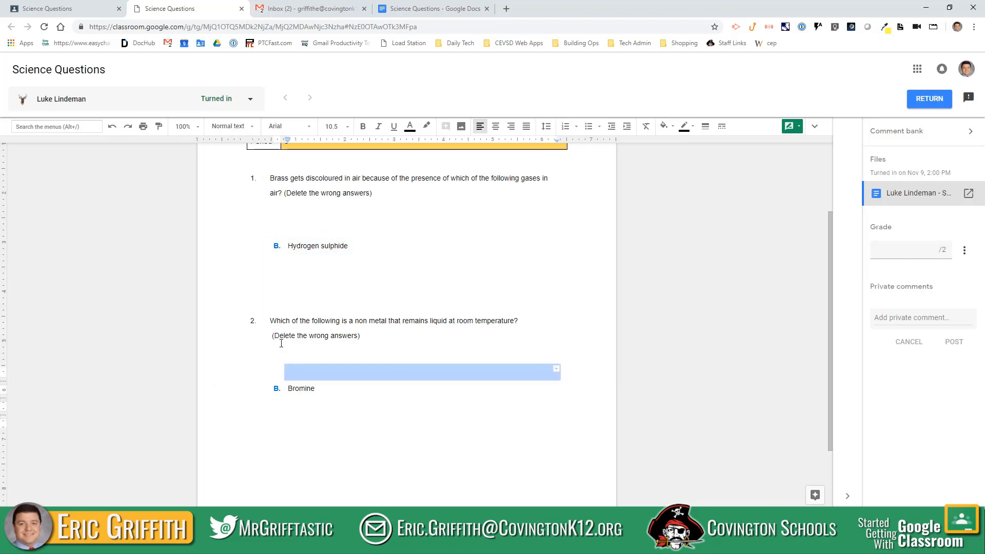
{"action": "left_click", "coordinate": [307, 388]}
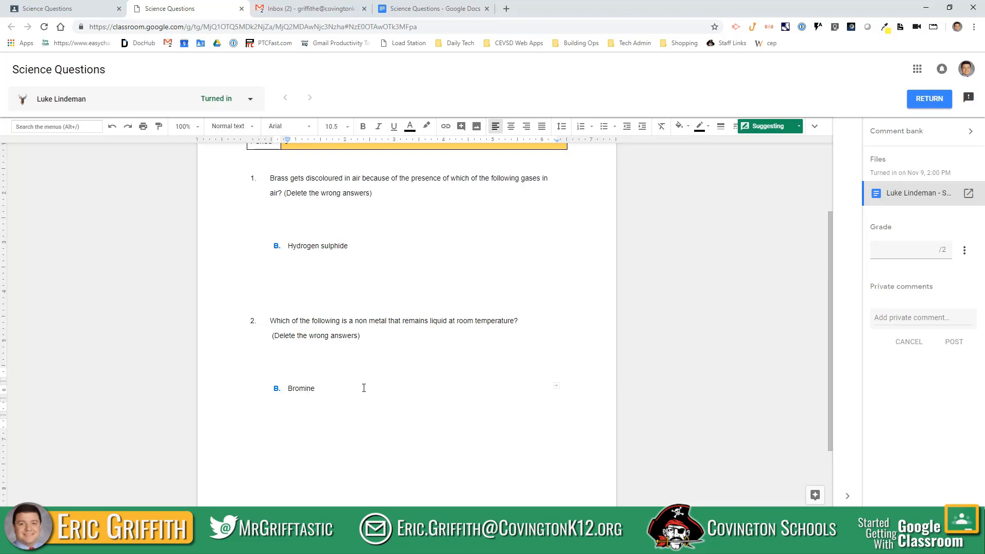
{"action": "double_click", "coordinate": [330, 390]}
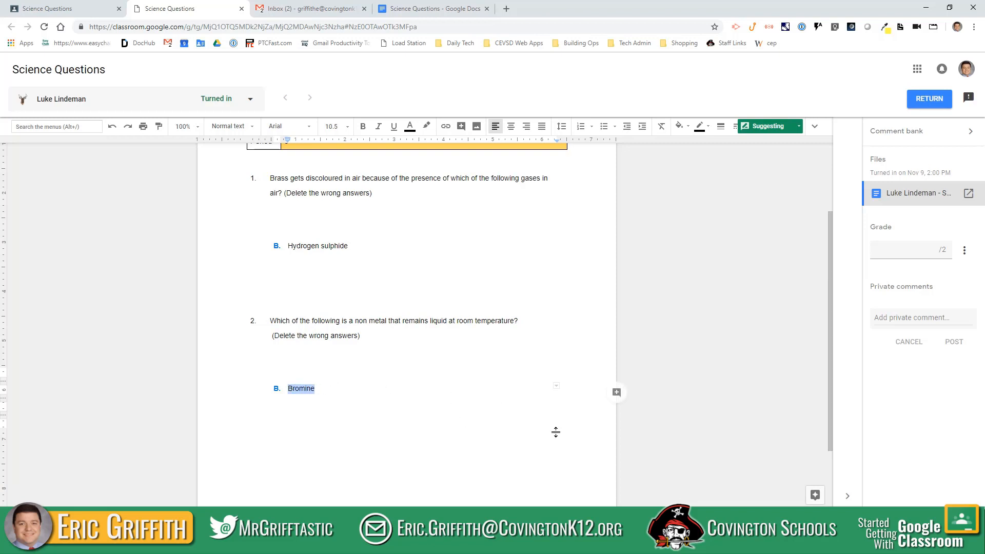
{"action": "left_click", "coordinate": [616, 393]}
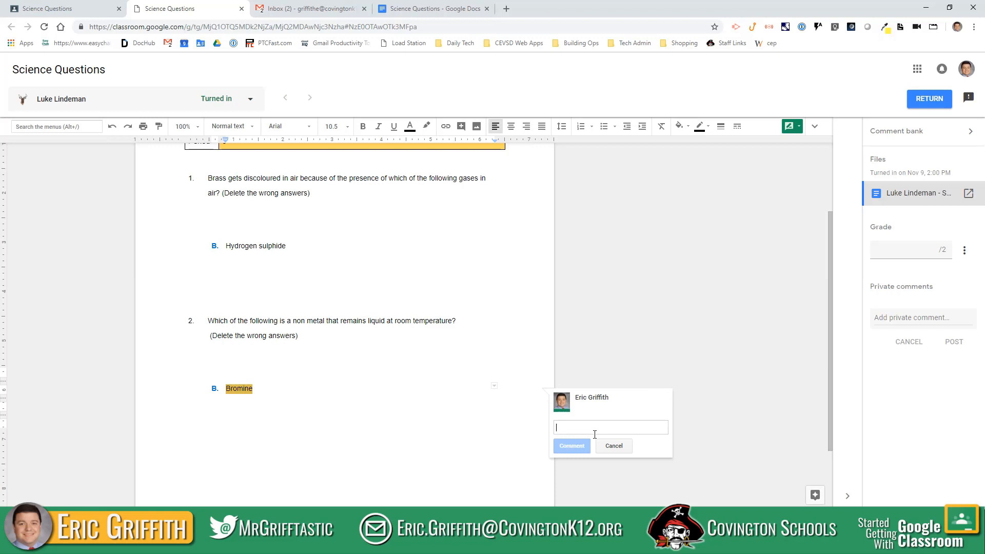
{"action": "type", "text": "0"}
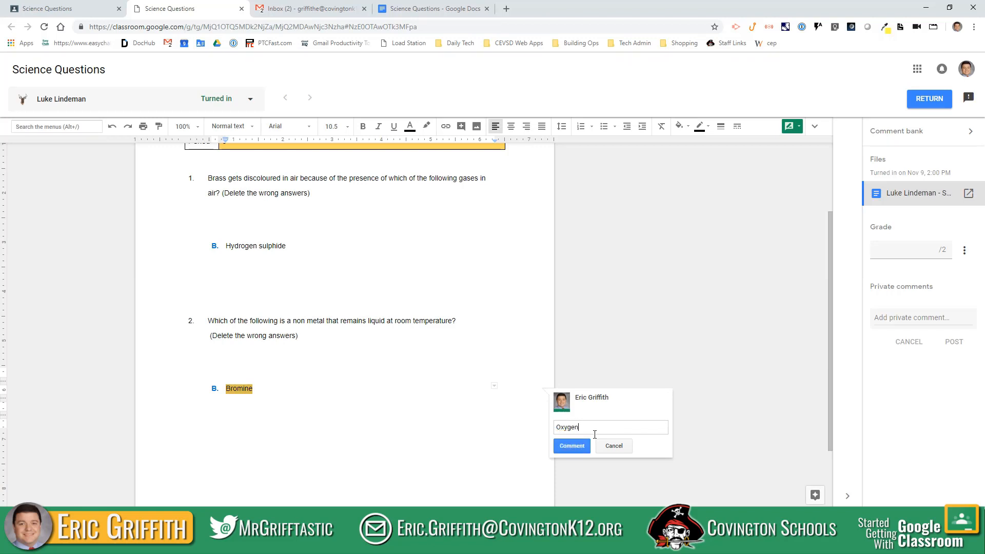
{"action": "type", "text": "xygen"}
{"action": "left_click", "coordinate": [570, 445]}
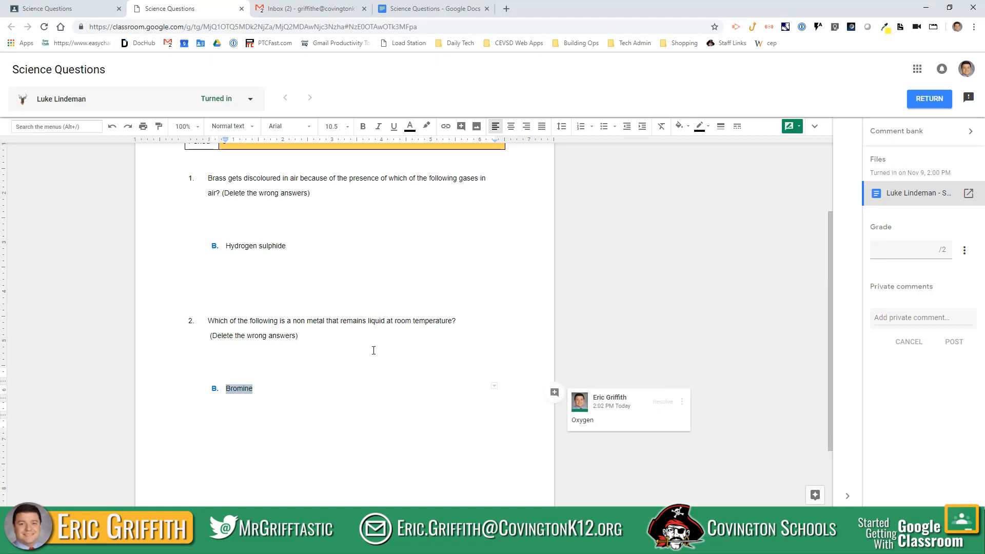
- Give the student's submission a grade of 1 out of 2 points
{"action": "left_click", "coordinate": [931, 248]}
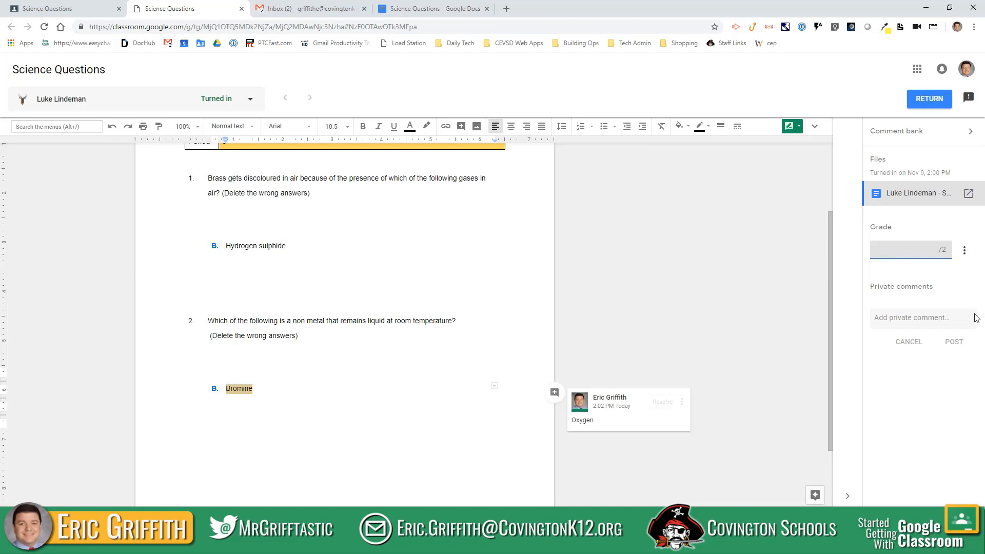
{"action": "type", "text": "1"}
{"action": "left_click", "coordinate": [955, 321]}
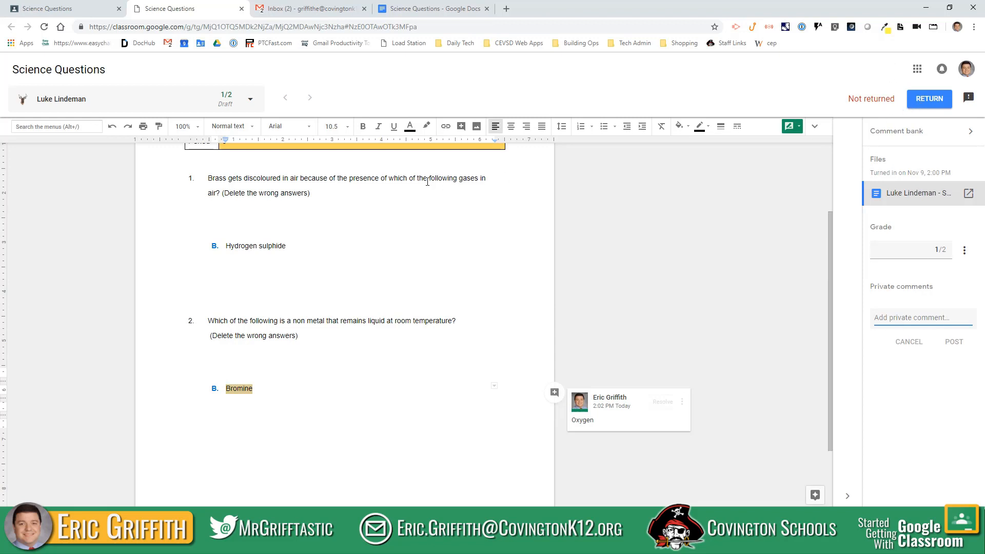
{"action": "scroll", "coordinate": [402, 251], "scroll_direction": "up", "scroll_amount": 2}
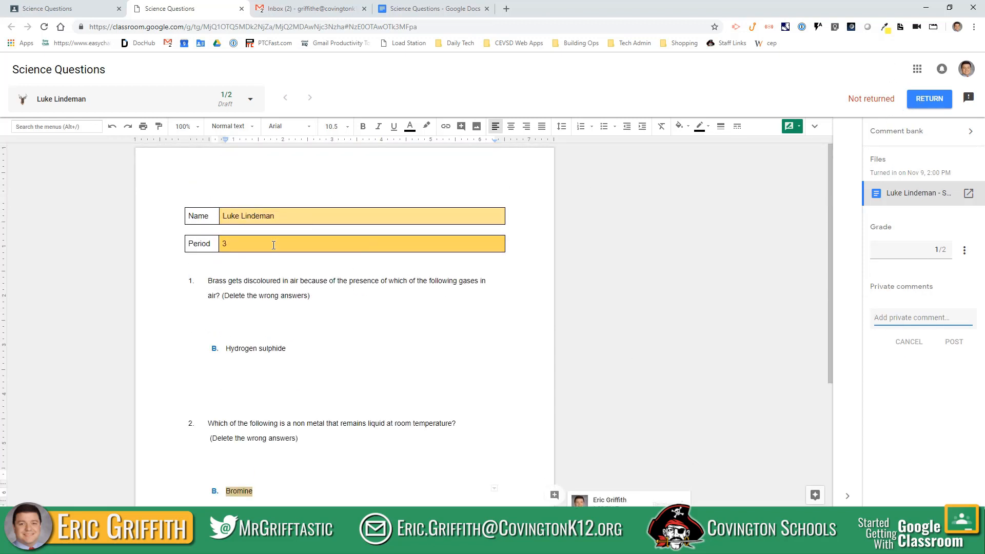
{"action": "scroll", "coordinate": [339, 273], "scroll_direction": "down", "scroll_amount": 3}
{"action": "scroll", "coordinate": [351, 310], "scroll_direction": "up", "scroll_amount": 2}
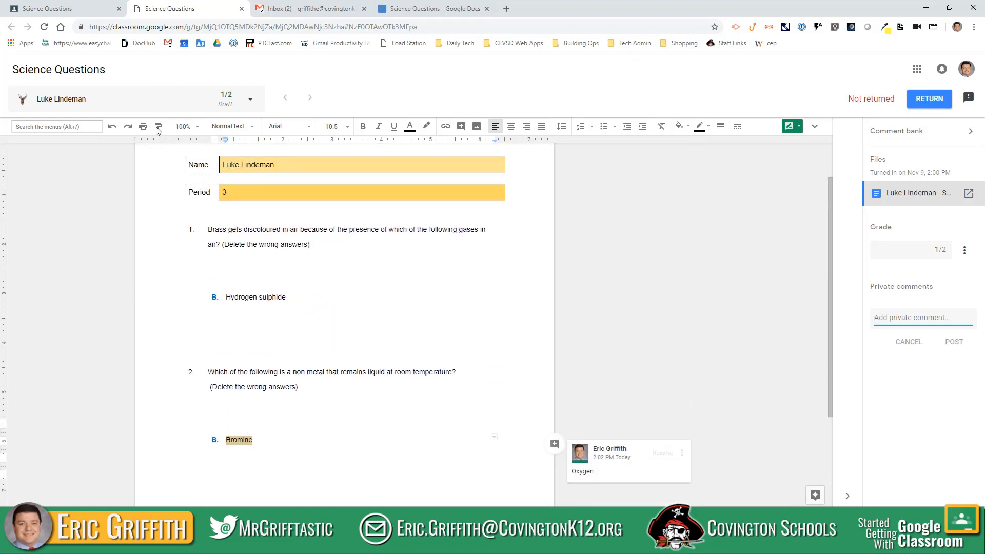
- Switch to the student's window, open the turned-in Science Questions document from the assignment page, and look over its answers
{"action": "left_click_drag", "start_coordinate": [0, 38], "coordinate": [518, 34]}
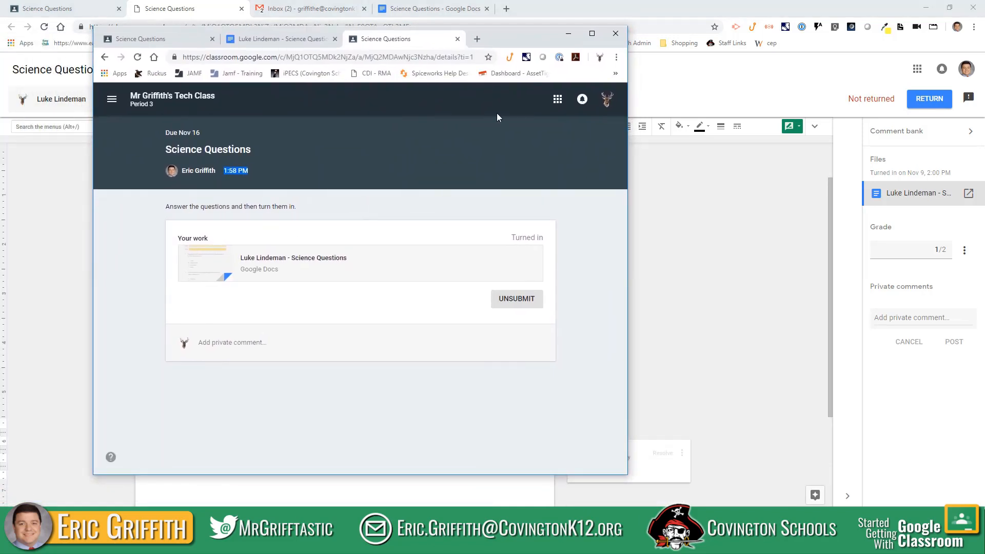
{"action": "left_click", "coordinate": [281, 261]}
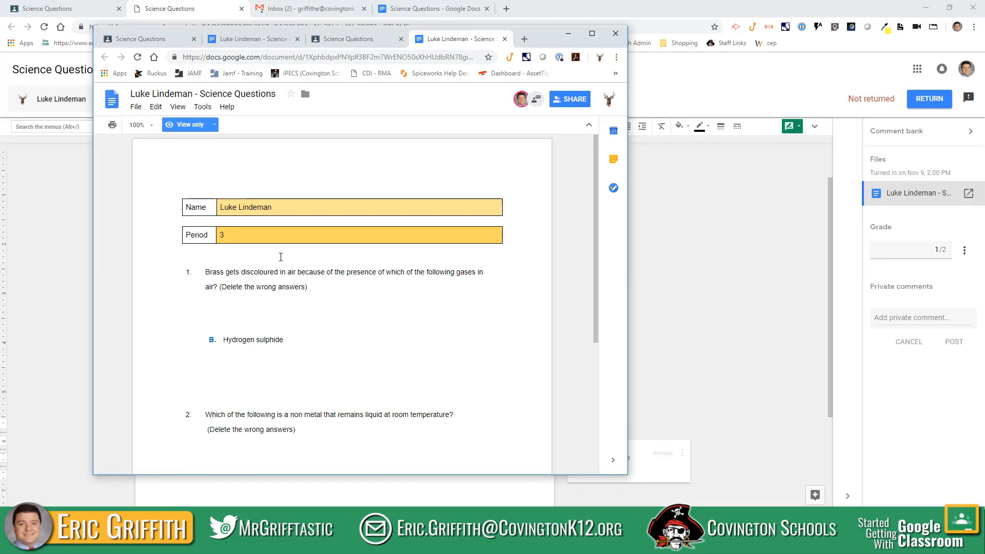
{"action": "scroll", "coordinate": [442, 294], "scroll_direction": "down", "scroll_amount": 2}
{"action": "scroll", "coordinate": [442, 294], "scroll_direction": "down", "scroll_amount": 2}
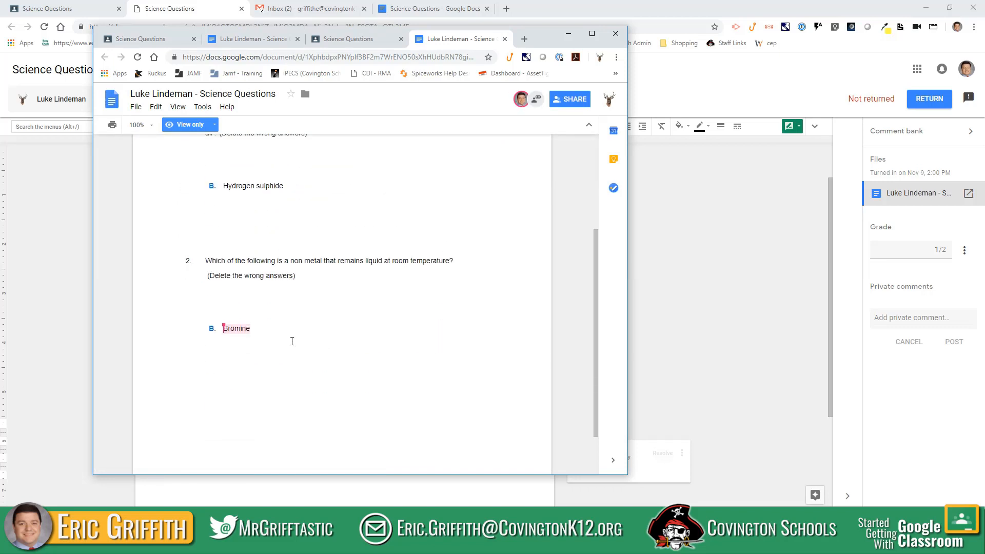
{"action": "double_click", "coordinate": [566, 333]}
{"action": "left_click_drag", "start_coordinate": [627, 311], "coordinate": [750, 312]}
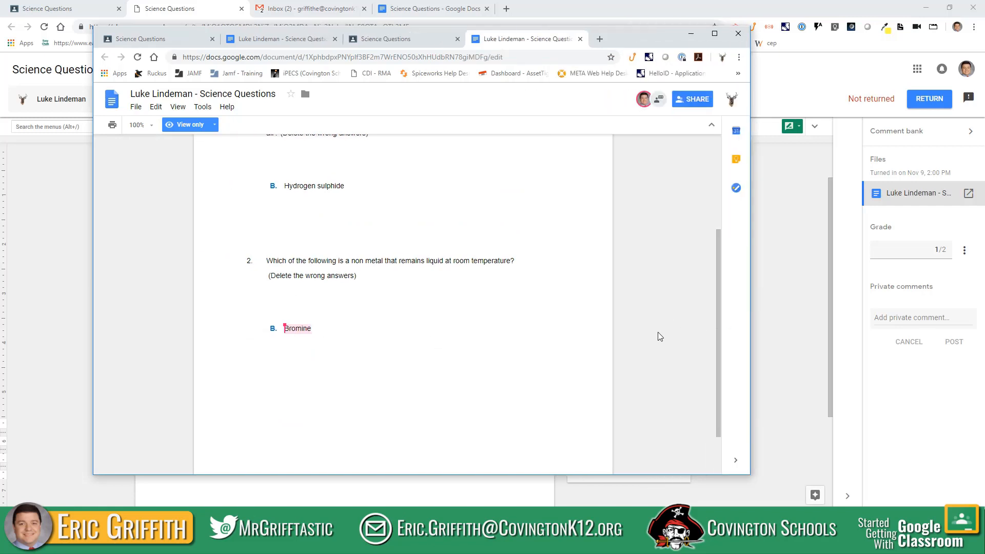
{"action": "scroll", "coordinate": [658, 332], "scroll_direction": "up", "scroll_amount": 5}
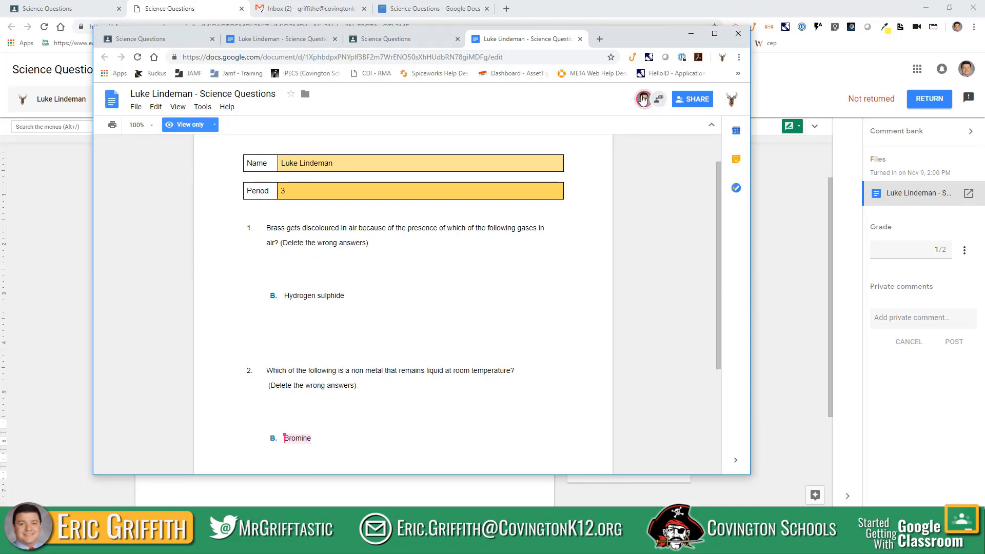
- Check what the view-only mode allows in the student's copy and review both questions and their answers
{"action": "left_click", "coordinate": [201, 127]}
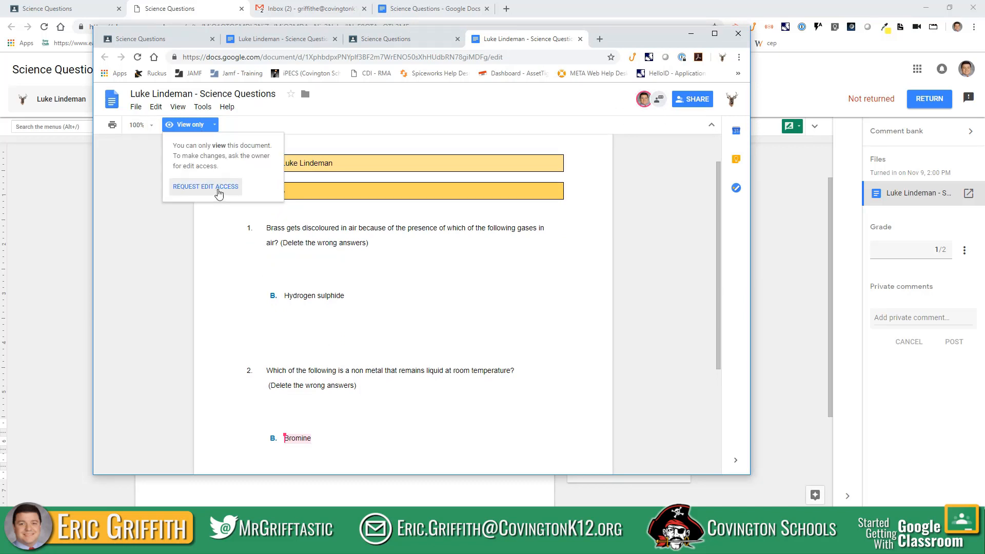
{"action": "left_click", "coordinate": [195, 135]}
{"action": "scroll", "coordinate": [358, 309], "scroll_direction": "down", "scroll_amount": 2}
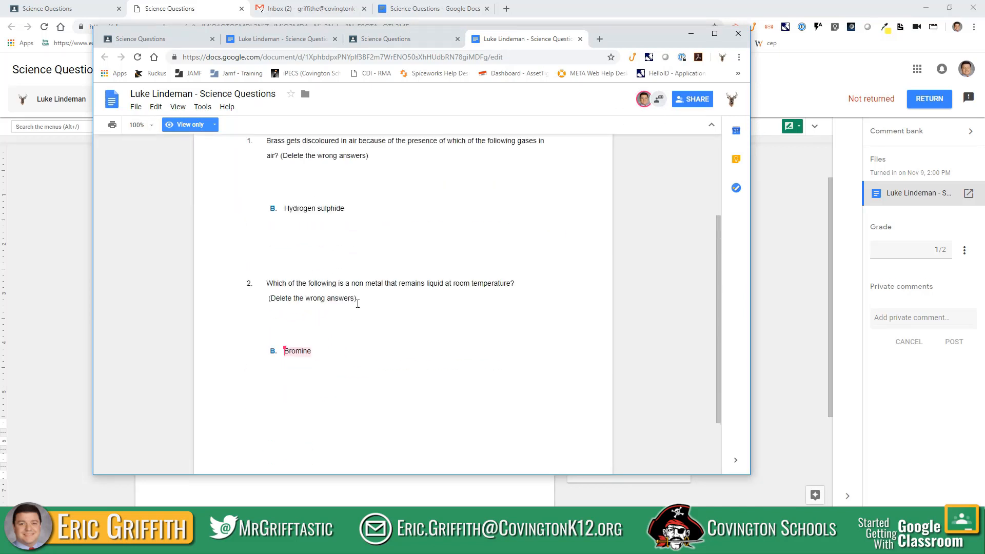
{"action": "scroll", "coordinate": [360, 244], "scroll_direction": "up", "scroll_amount": 2}
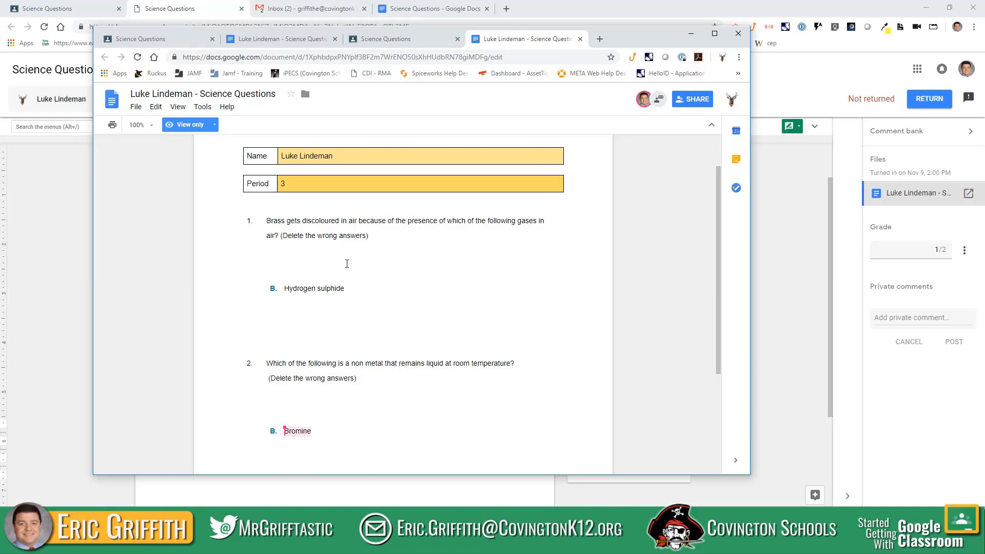
{"action": "scroll", "coordinate": [282, 281], "scroll_direction": "up", "scroll_amount": 1}
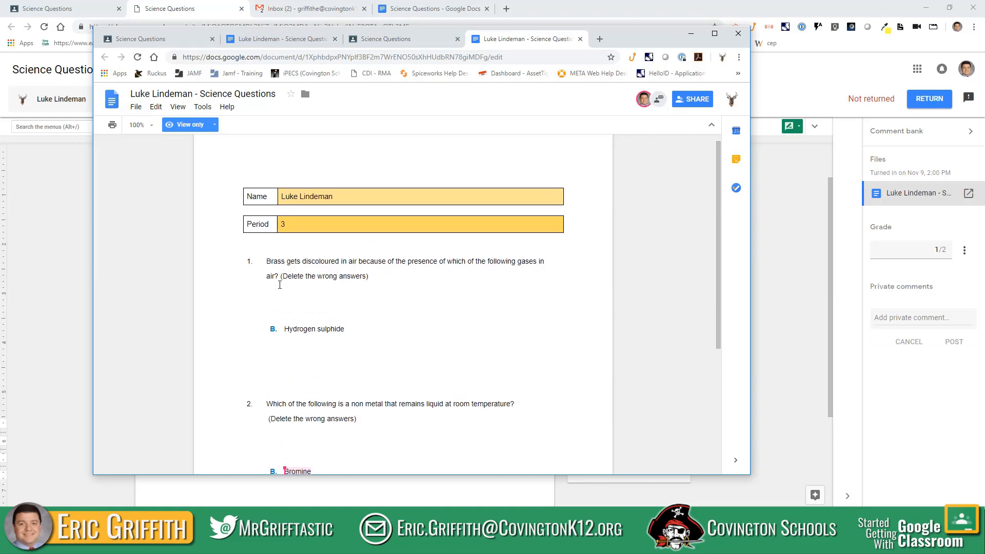
{"action": "scroll", "coordinate": [294, 284], "scroll_direction": "down", "scroll_amount": 2}
{"action": "scroll", "coordinate": [317, 276], "scroll_direction": "up", "scroll_amount": 1}
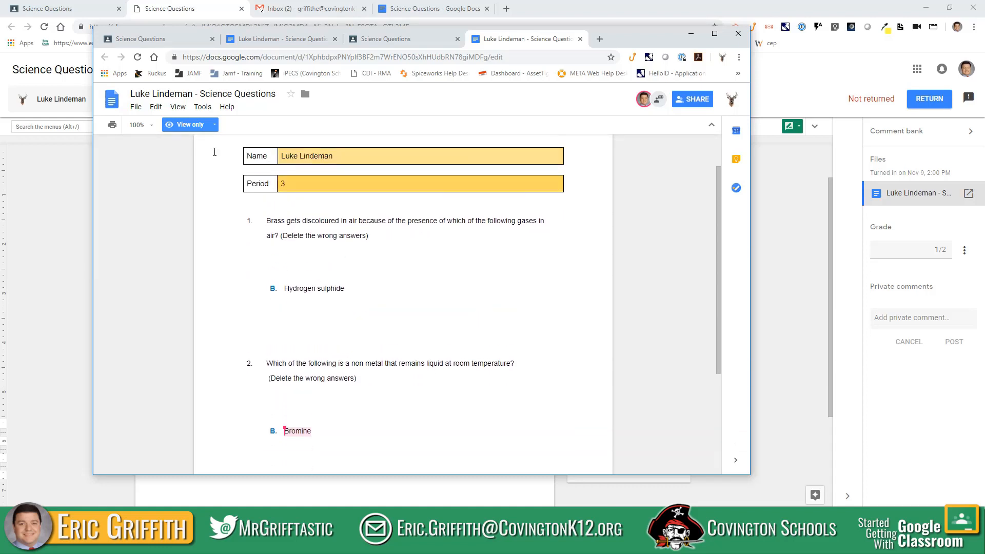
- Go back to the teacher's grading view and place the cursor in the text of question 2 and of question 1
{"action": "left_click", "coordinate": [691, 33]}
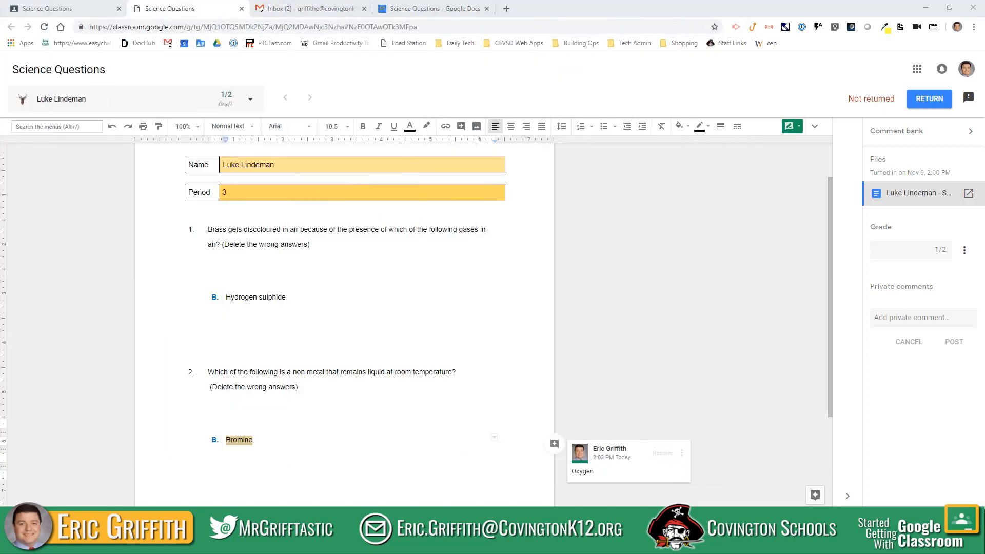
{"action": "left_click", "coordinate": [278, 377]}
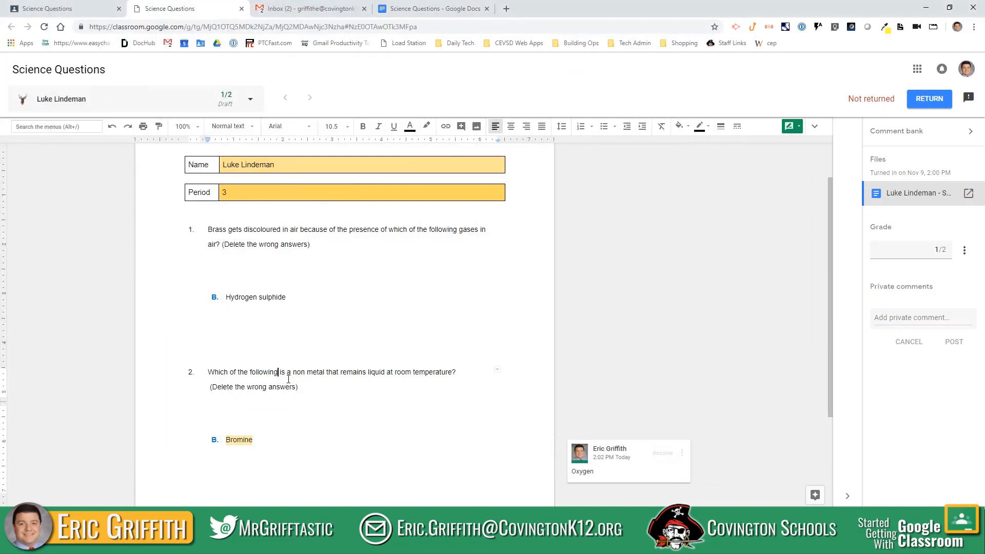
{"action": "left_click", "coordinate": [277, 244]}
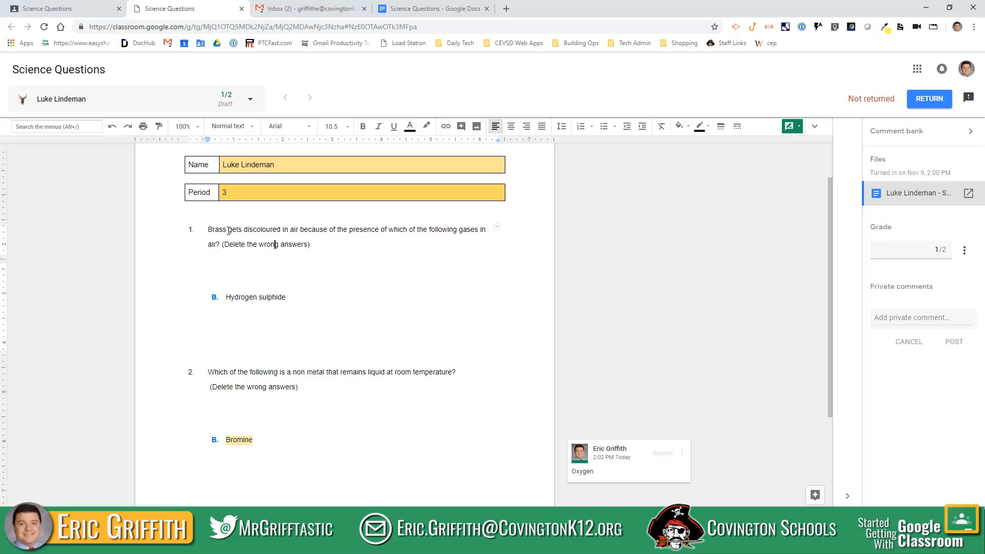
- Resize and arrange the student's document window and the teacher's grading window side by side
{"action": "left_click_drag", "start_coordinate": [0, 57], "coordinate": [790, 54]}
{"action": "left_click_drag", "start_coordinate": [834, 231], "coordinate": [498, 231]}
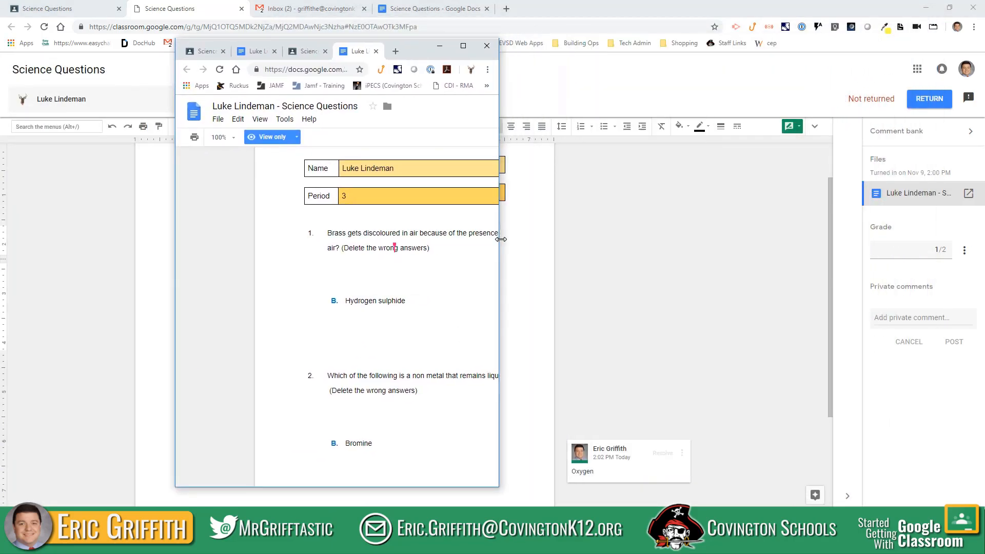
{"action": "left_click_drag", "start_coordinate": [415, 54], "coordinate": [827, 54]}
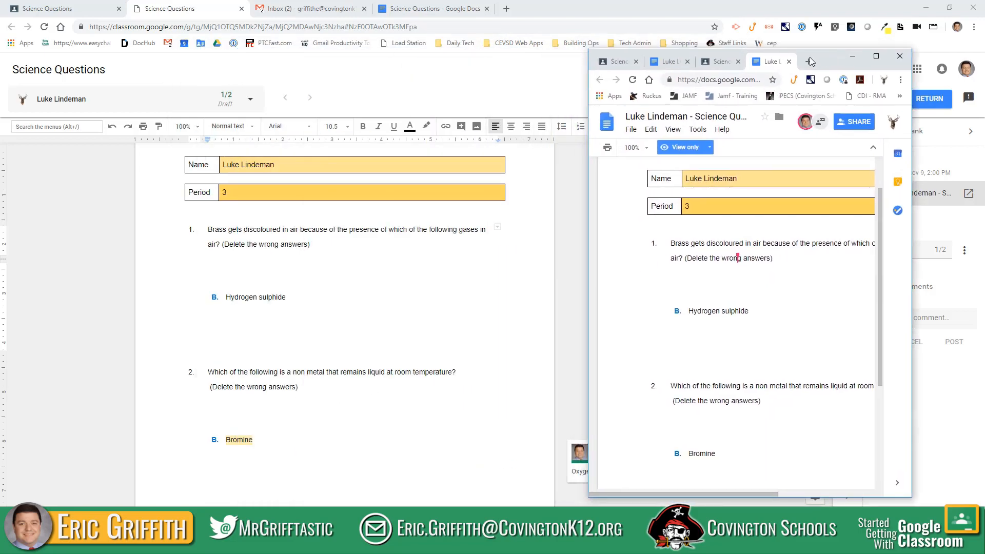
{"action": "left_click_drag", "start_coordinate": [758, 8], "coordinate": [696, 25]}
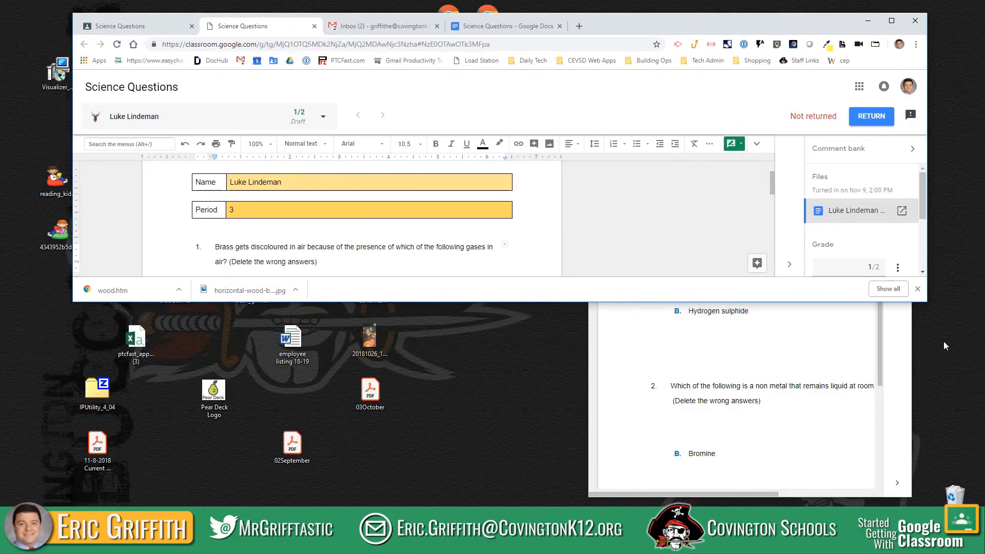
{"action": "left_click_drag", "start_coordinate": [927, 305], "coordinate": [514, 507]}
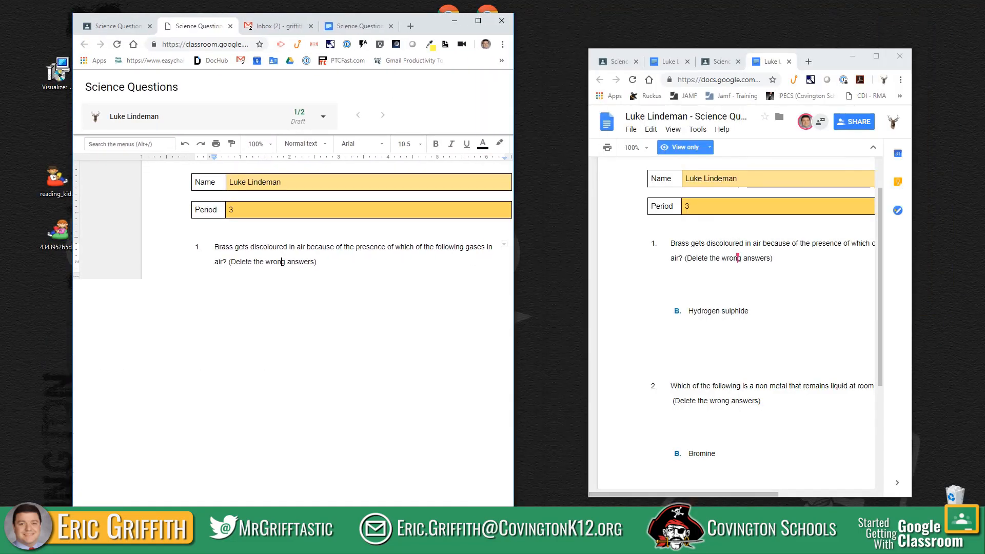
{"action": "scroll", "coordinate": [362, 414], "scroll_direction": "up", "scroll_amount": 1}
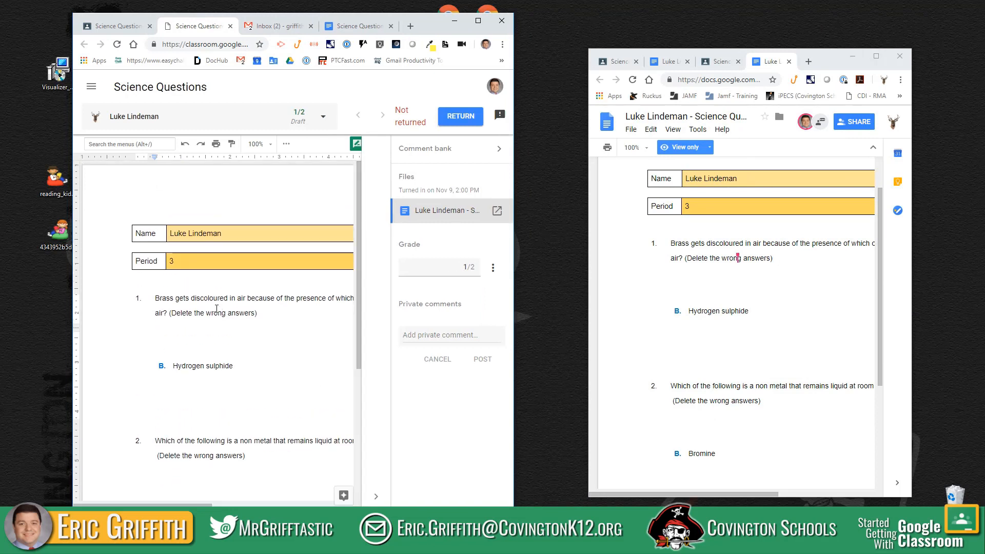
- Select part of questions 1 and 2 in the grading view while watching the student's copy, and restore the grading window to full size
{"action": "left_click_drag", "start_coordinate": [215, 306], "coordinate": [256, 301]}
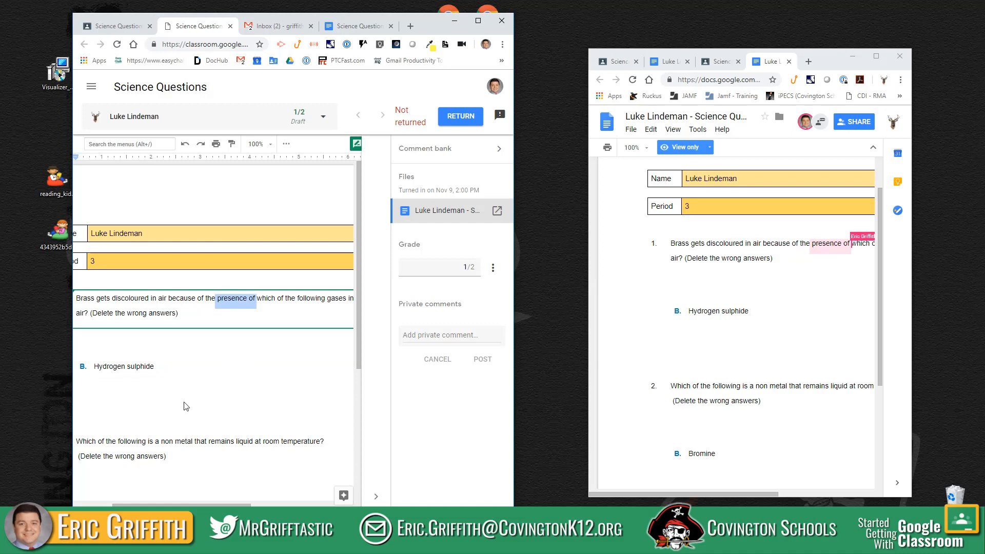
{"action": "left_click_drag", "start_coordinate": [163, 442], "coordinate": [232, 442]}
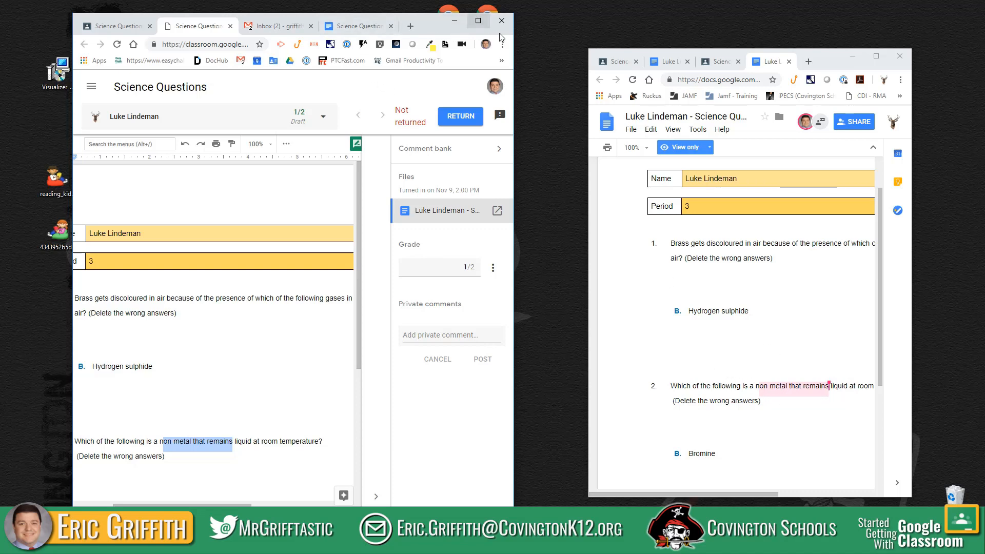
{"action": "left_click", "coordinate": [852, 56]}
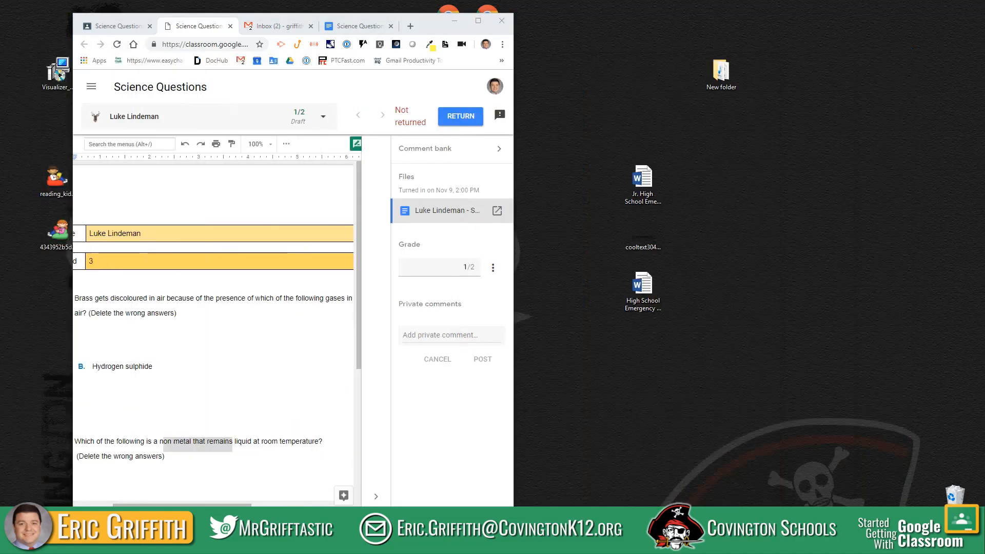
{"action": "left_click", "coordinate": [479, 22]}
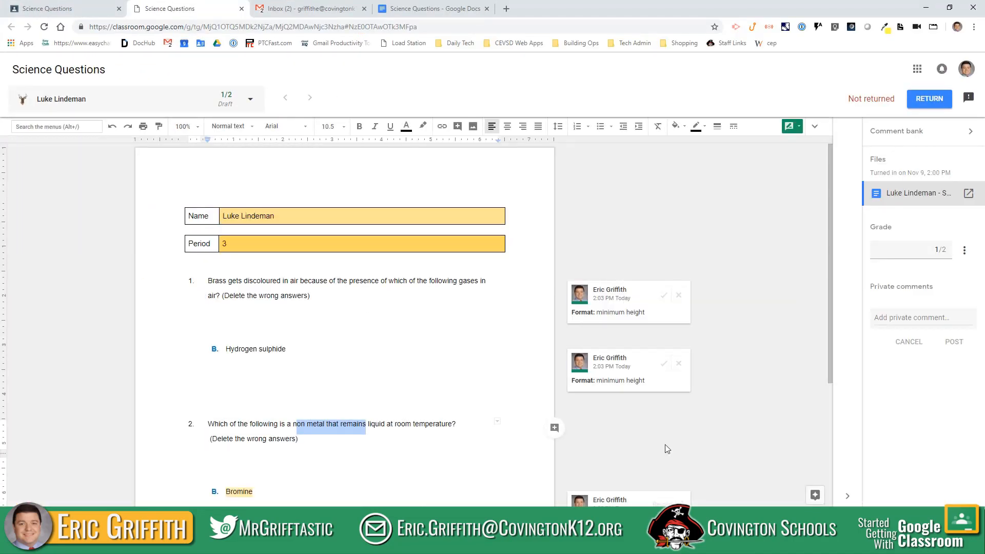
- Reject both "Format: minimum height" suggestions in the student's document
{"action": "scroll", "coordinate": [664, 444], "scroll_direction": "down", "scroll_amount": 2}
{"action": "left_click", "coordinate": [679, 260]}
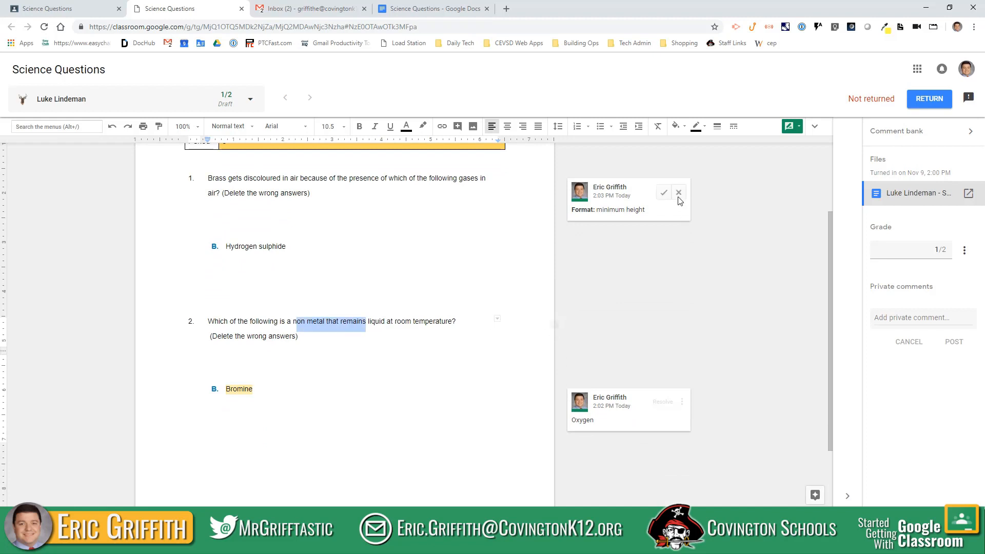
{"action": "left_click", "coordinate": [678, 193]}
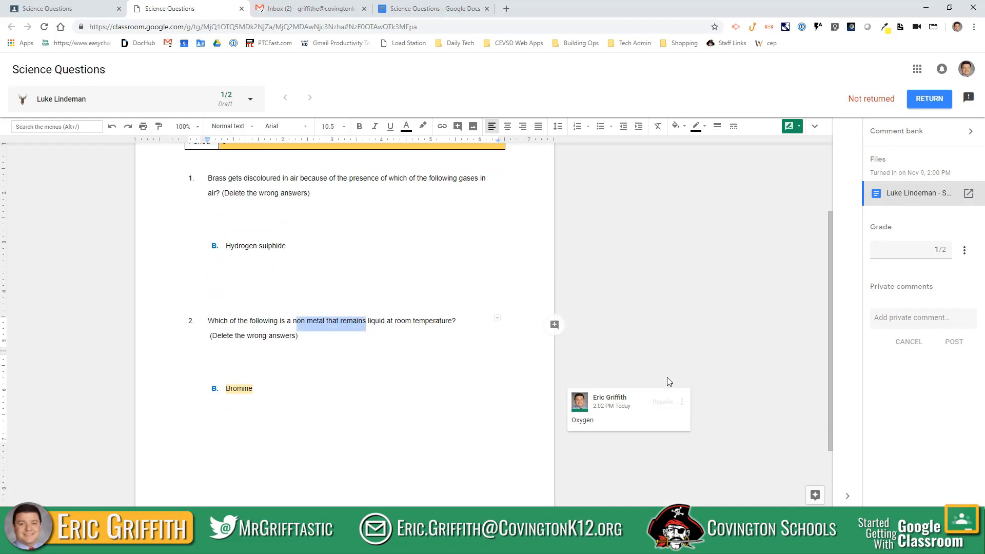
- Return the graded work to the student, and close the view-only document in the student's window
{"action": "left_click", "coordinate": [929, 99]}
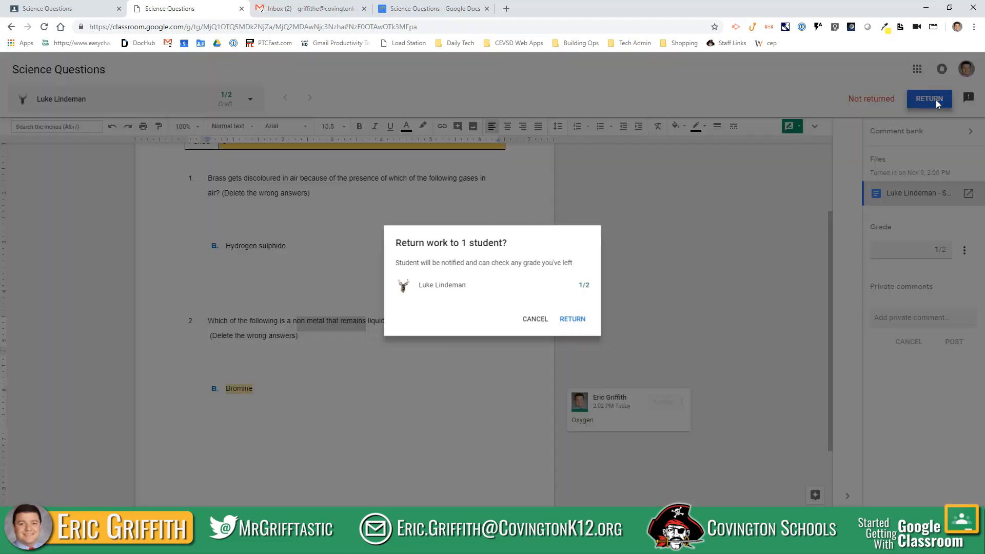
{"action": "left_click", "coordinate": [576, 322]}
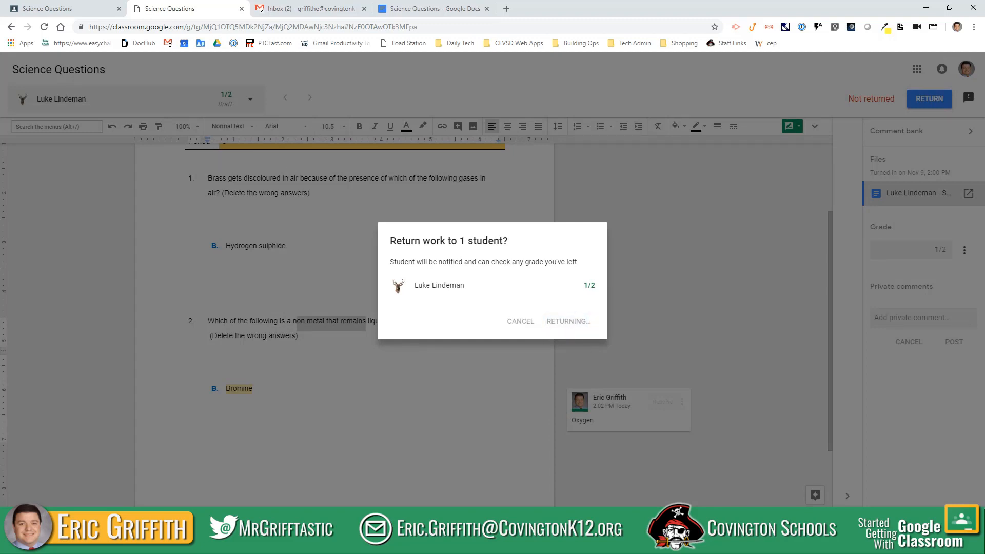
{"action": "left_click", "coordinate": [169, 544]}
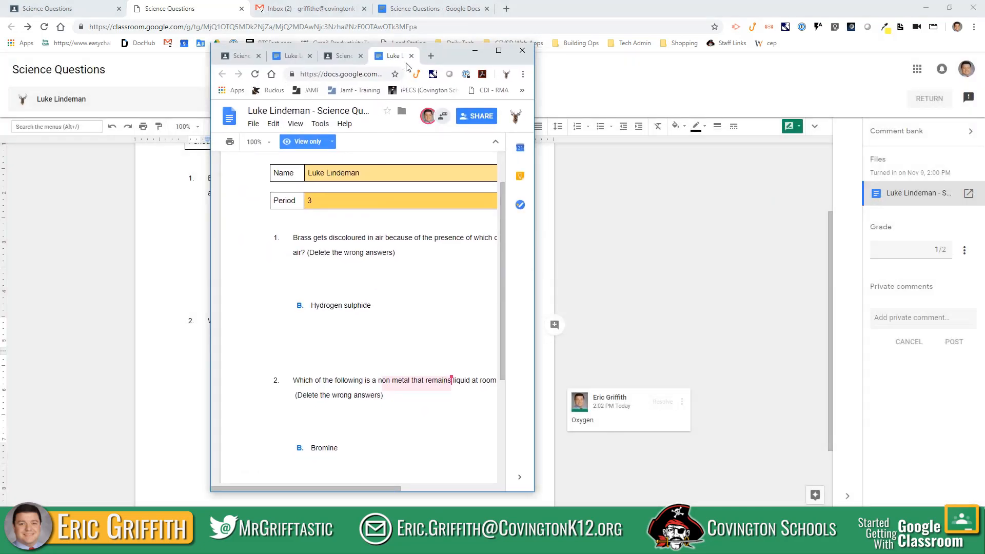
{"action": "left_click", "coordinate": [412, 56]}
{"action": "left_click", "coordinate": [474, 51]}
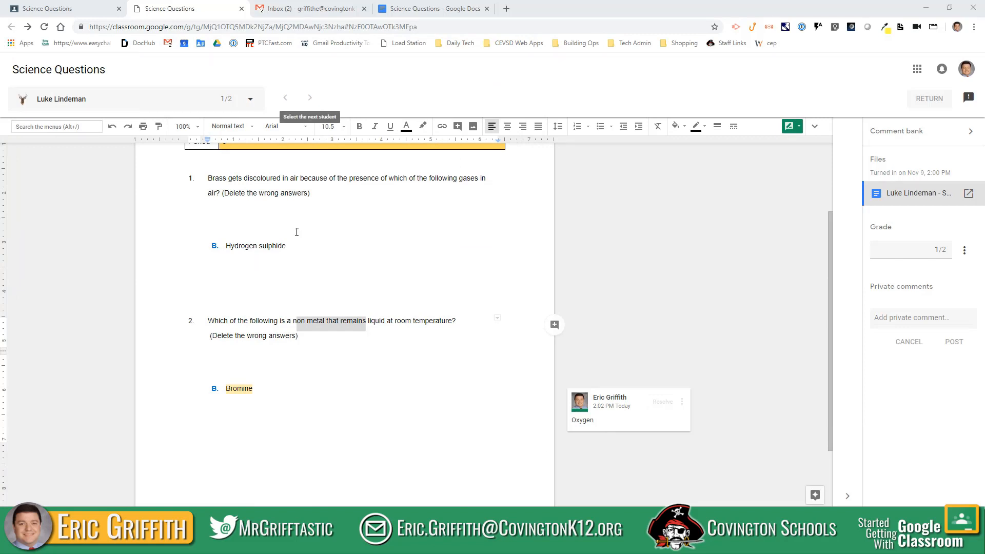
{"action": "scroll", "coordinate": [400, 455], "scroll_direction": "down", "scroll_amount": 1}
{"action": "scroll", "coordinate": [386, 338], "scroll_direction": "up", "scroll_amount": 3}
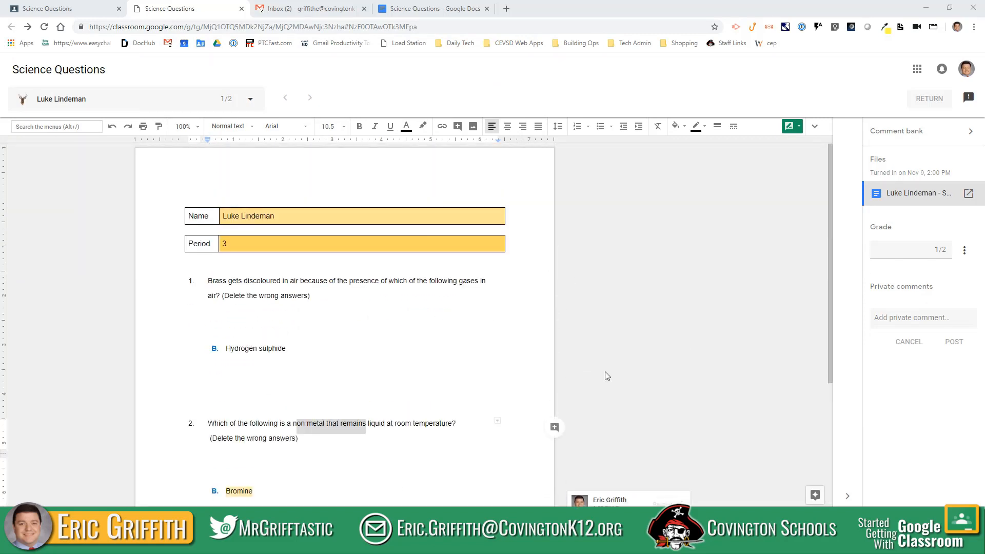
{"action": "scroll", "coordinate": [518, 405], "scroll_direction": "down", "scroll_amount": 4}
{"action": "scroll", "coordinate": [369, 288], "scroll_direction": "up", "scroll_amount": 4}
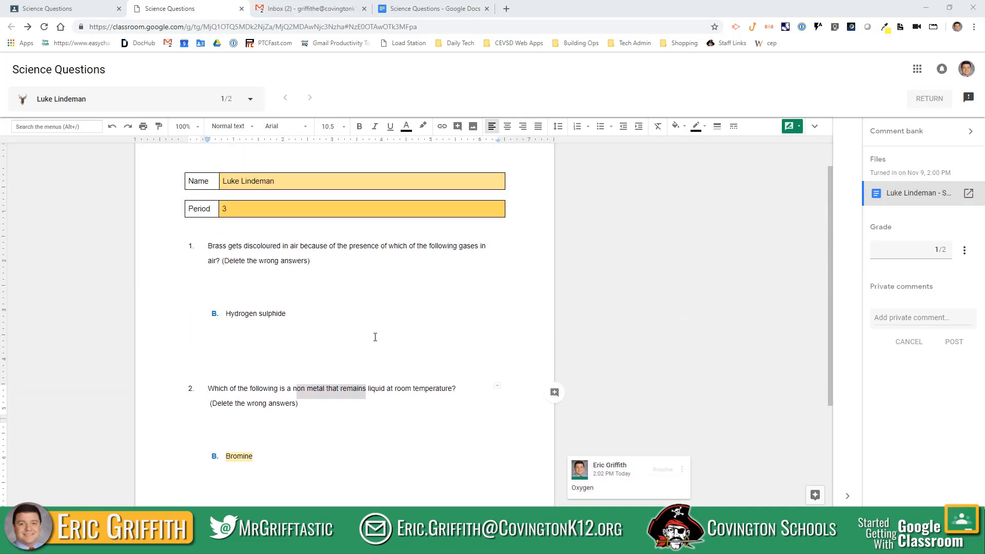
{"action": "scroll", "coordinate": [375, 337], "scroll_direction": "down", "scroll_amount": 2}
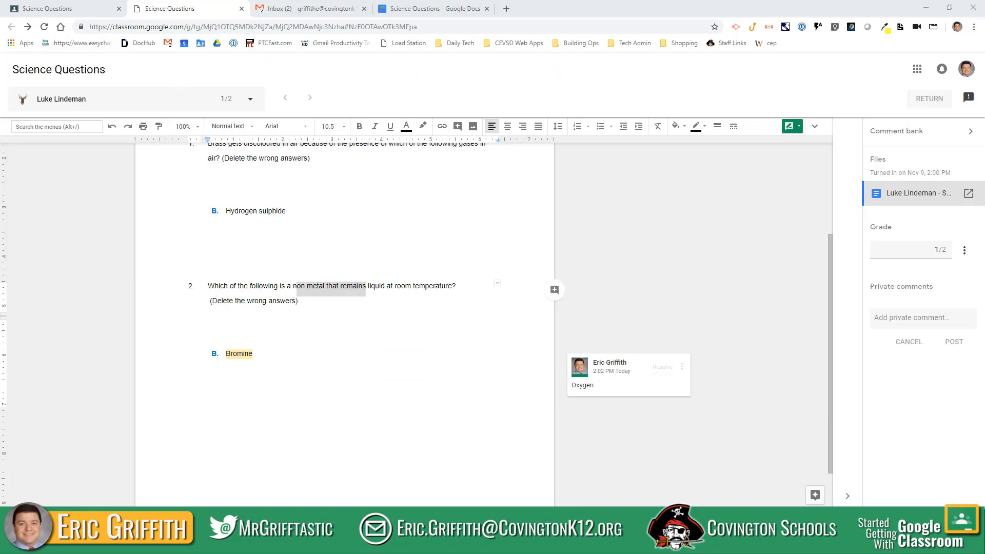
- Open the returned Science Questions document from the graded assignment page in the student's window and look at the answer to question 2
{"action": "left_click_drag", "start_coordinate": [0, 277], "coordinate": [438, 50]}
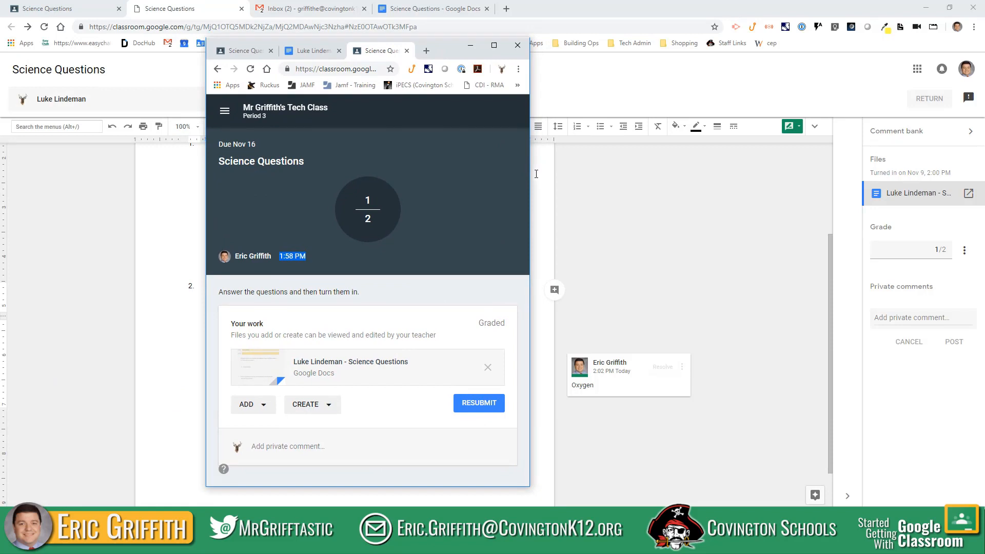
{"action": "left_click_drag", "start_coordinate": [529, 174], "coordinate": [806, 179]}
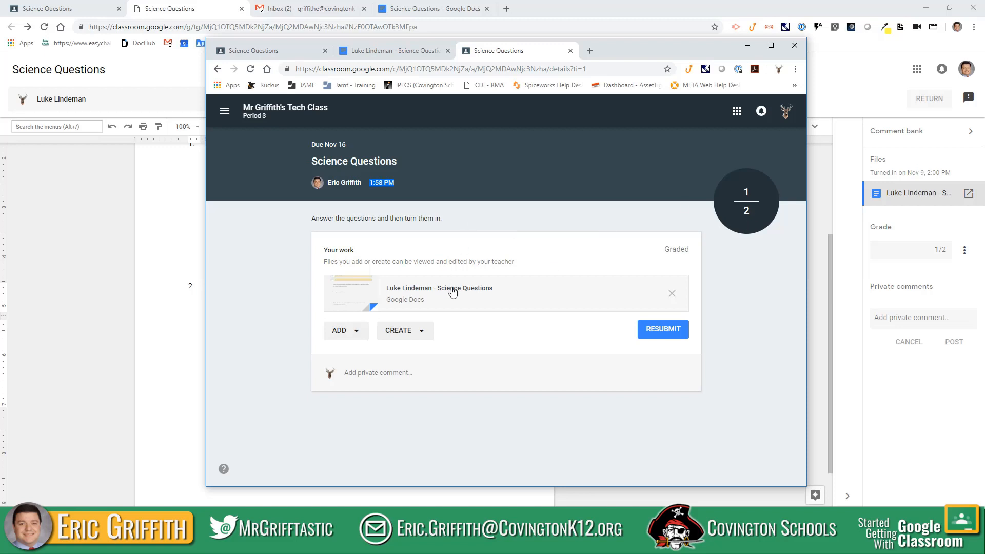
{"action": "left_click", "coordinate": [487, 288]}
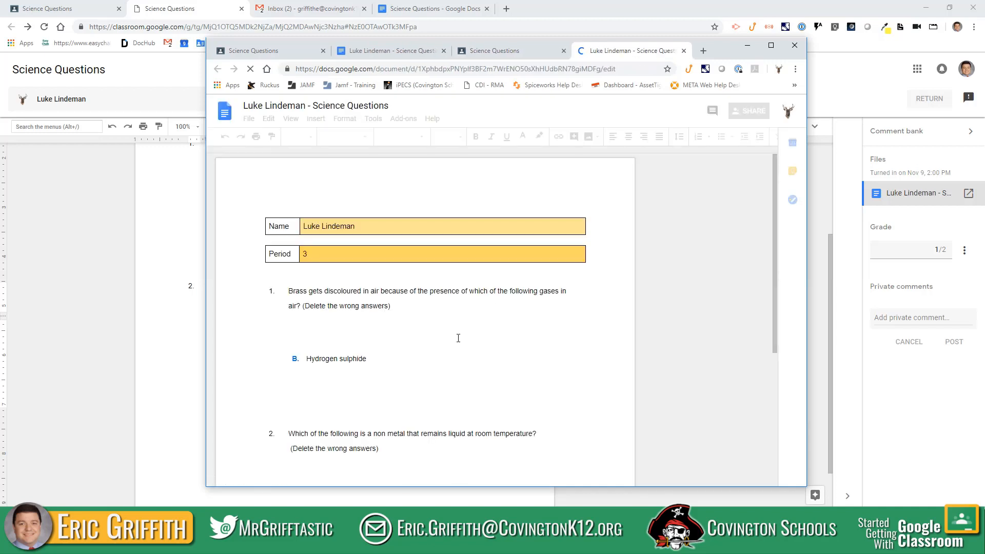
{"action": "scroll", "coordinate": [331, 324], "scroll_direction": "down", "scroll_amount": 4}
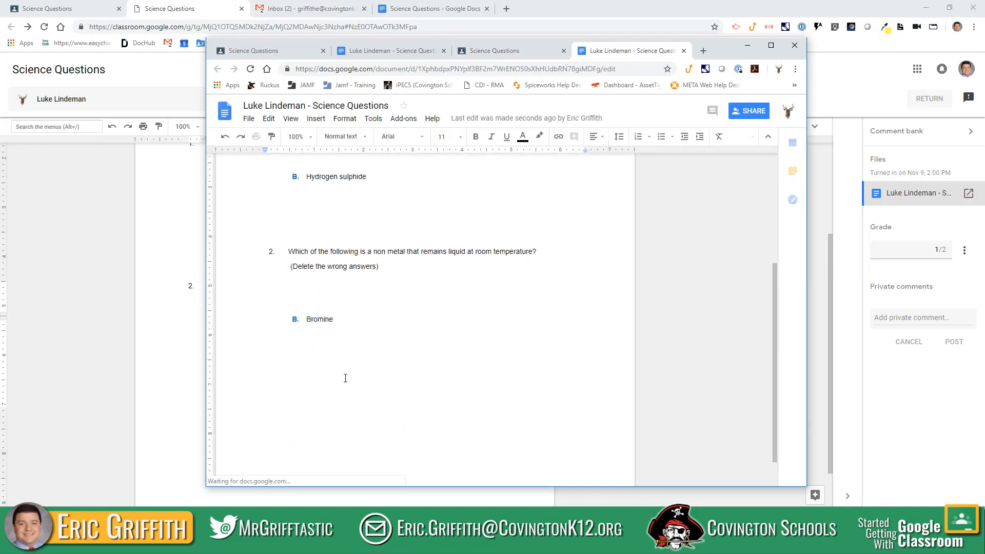
- Resolve the teacher's "Oxygen" comment on the question 2 answer and add the comment "nope" to the word Bromine
{"action": "left_click", "coordinate": [323, 298]}
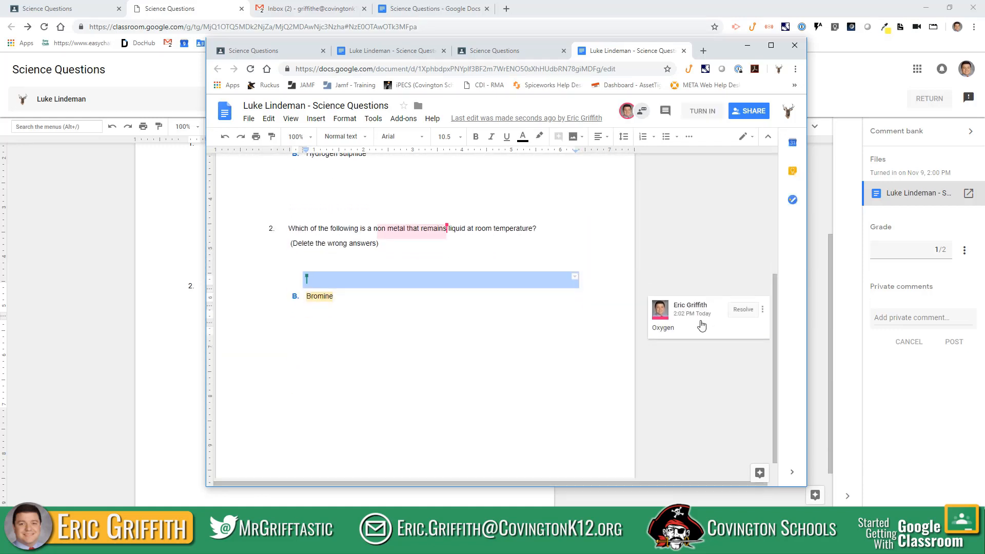
{"action": "left_click", "coordinate": [742, 310]}
{"action": "left_click", "coordinate": [319, 296]}
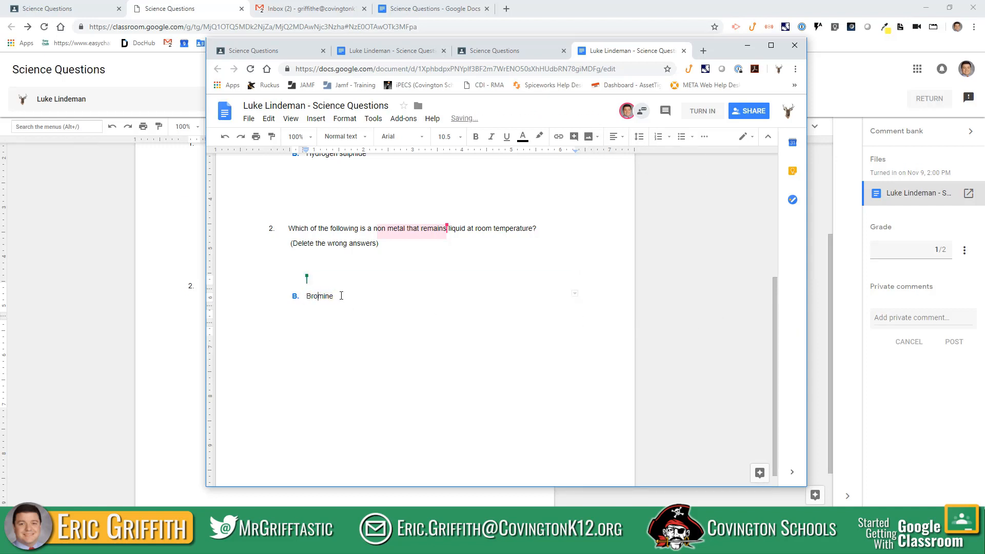
{"action": "double_click", "coordinate": [341, 296]}
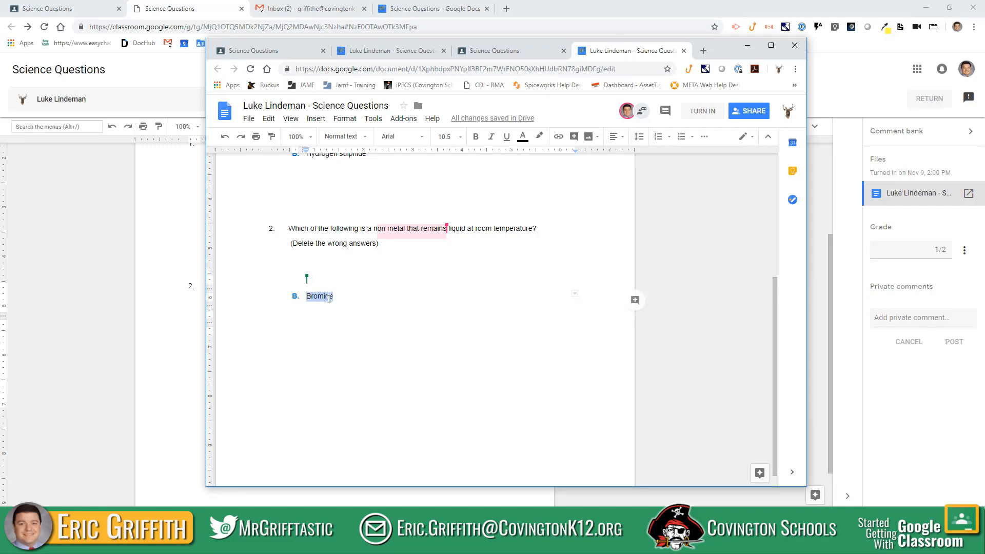
{"action": "left_click", "coordinate": [635, 300]}
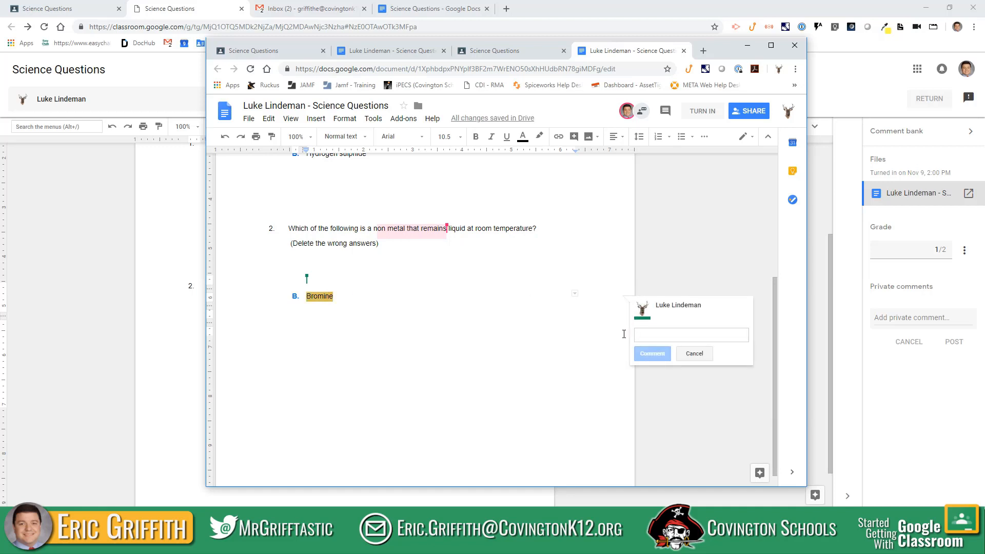
{"action": "type", "text": "nope"}
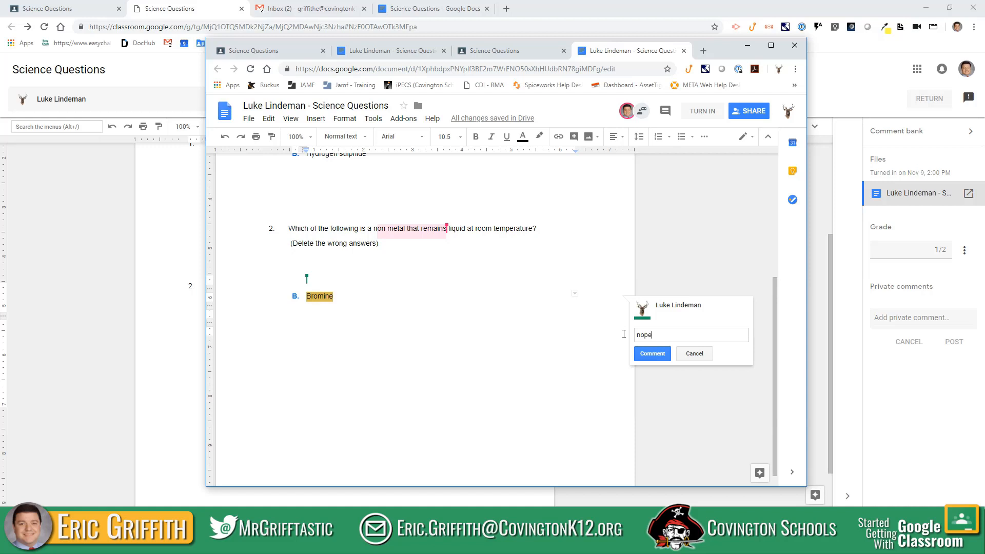
{"action": "left_click", "coordinate": [661, 353]}
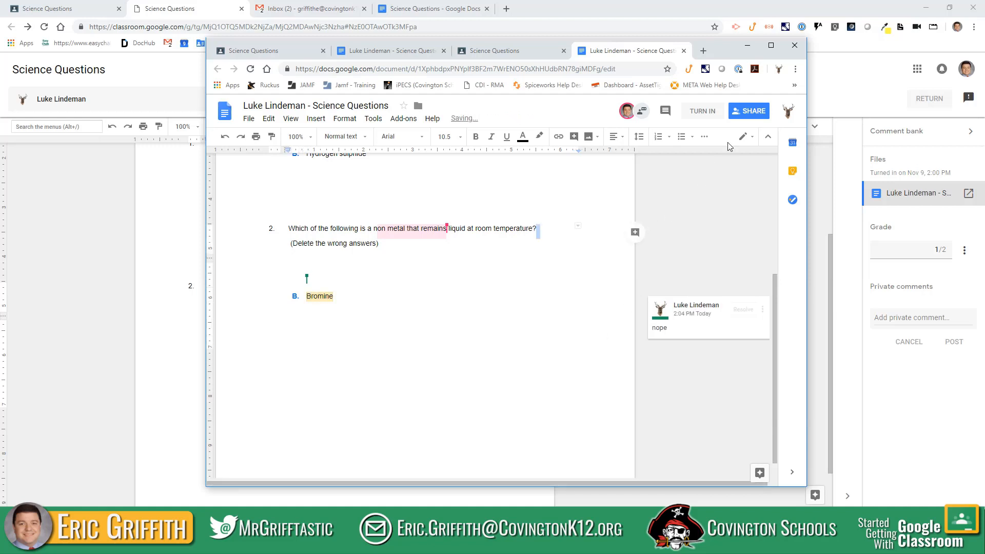
- Resubmit the Science Questions document as the student, confirming the turn-in
{"action": "left_click", "coordinate": [713, 112]}
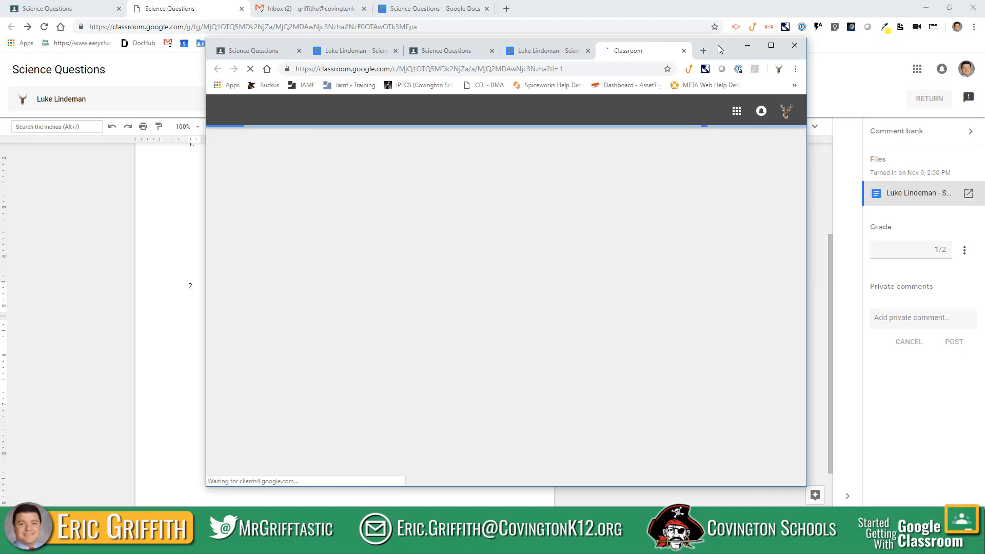
{"action": "left_click_drag", "start_coordinate": [718, 44], "coordinate": [644, 55]}
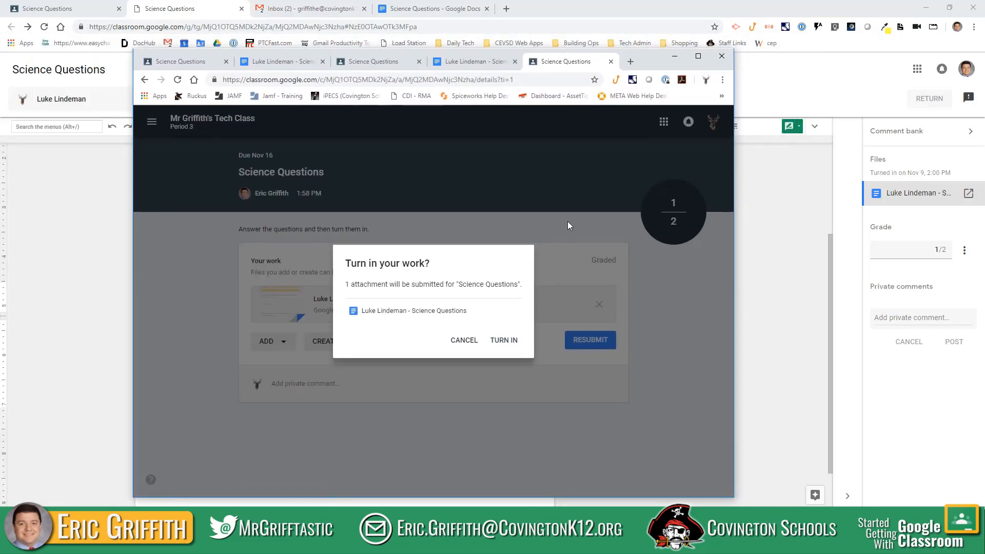
{"action": "left_click", "coordinate": [503, 340]}
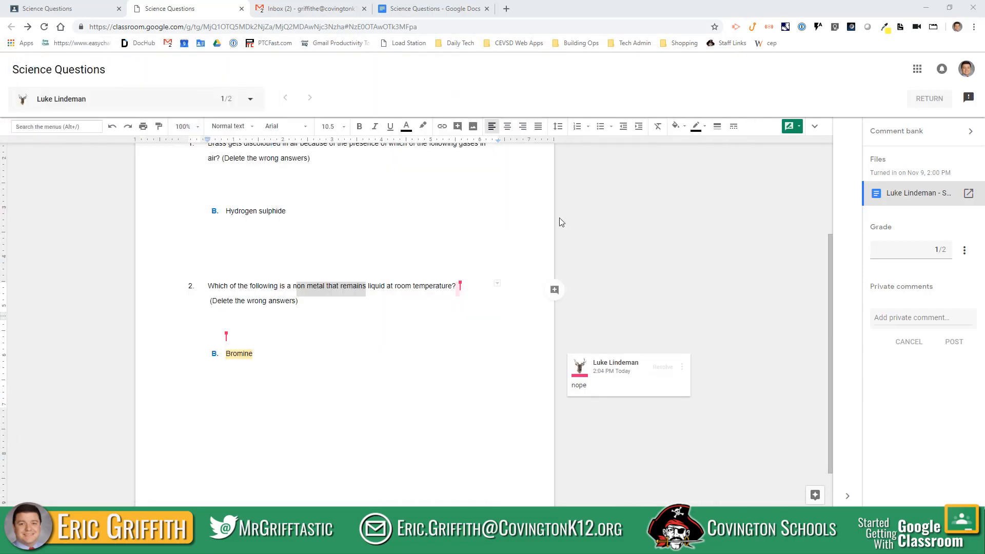
- Close the teacher's old grading view, refresh the student work page and open the resubmitted document
{"action": "left_click", "coordinate": [242, 9]}
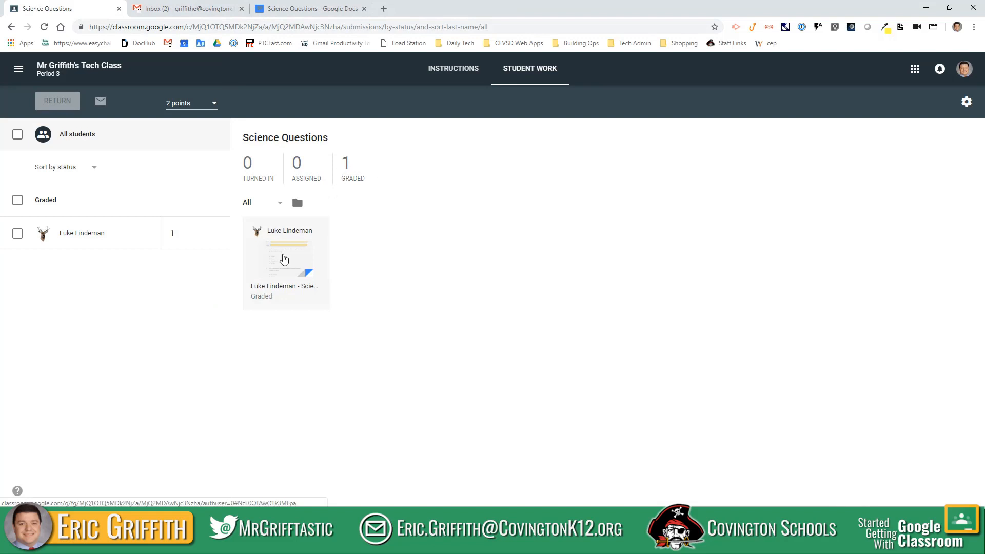
{"action": "left_click", "coordinate": [44, 27]}
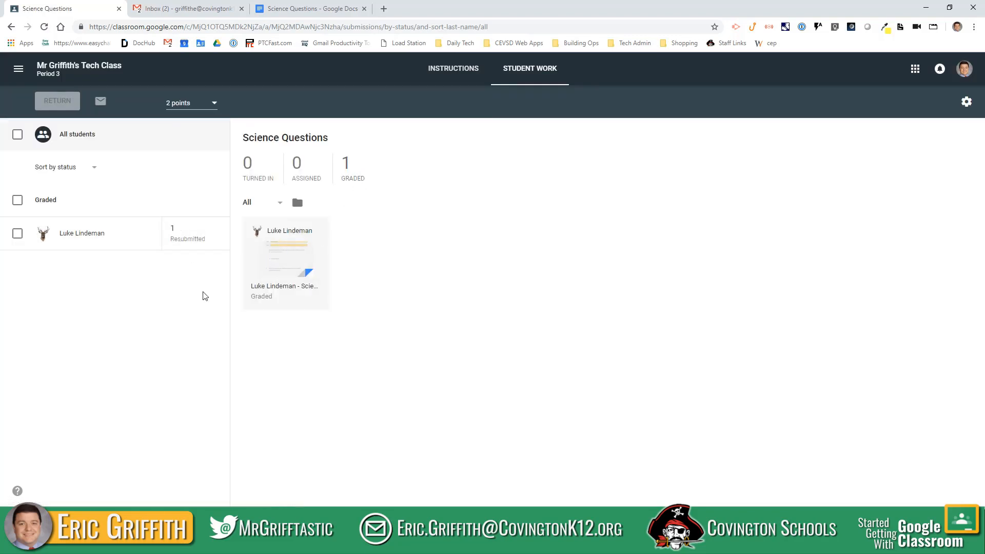
{"action": "left_click", "coordinate": [291, 255]}
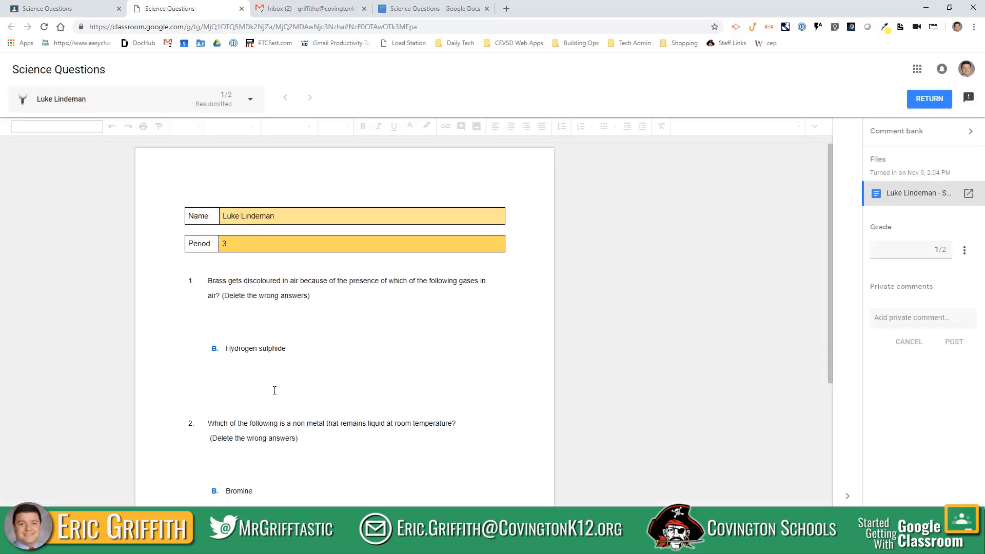
- Resolve the student's "nope" comment on the Bromine answer in the grading view
{"action": "scroll", "coordinate": [297, 349], "scroll_direction": "down", "scroll_amount": 3}
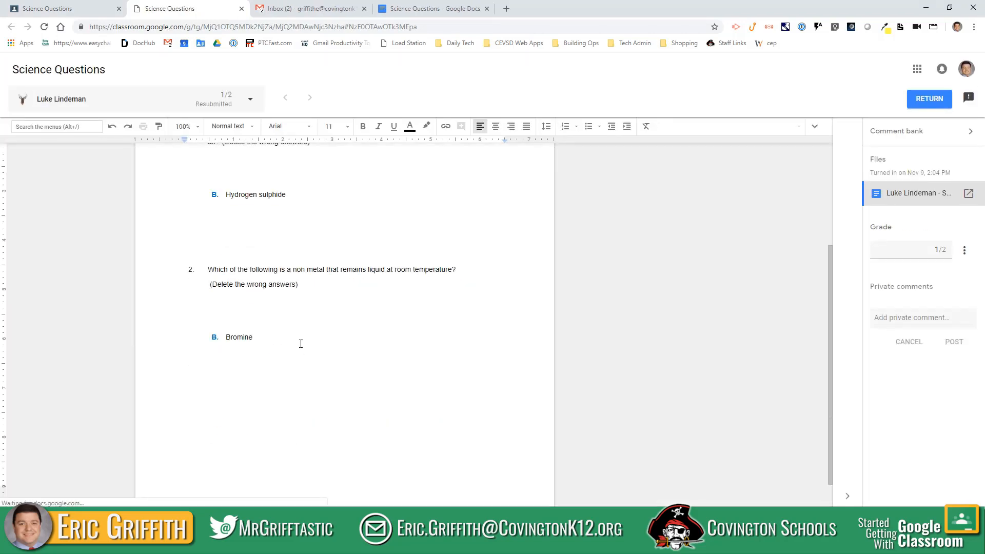
{"action": "left_click", "coordinate": [246, 337]}
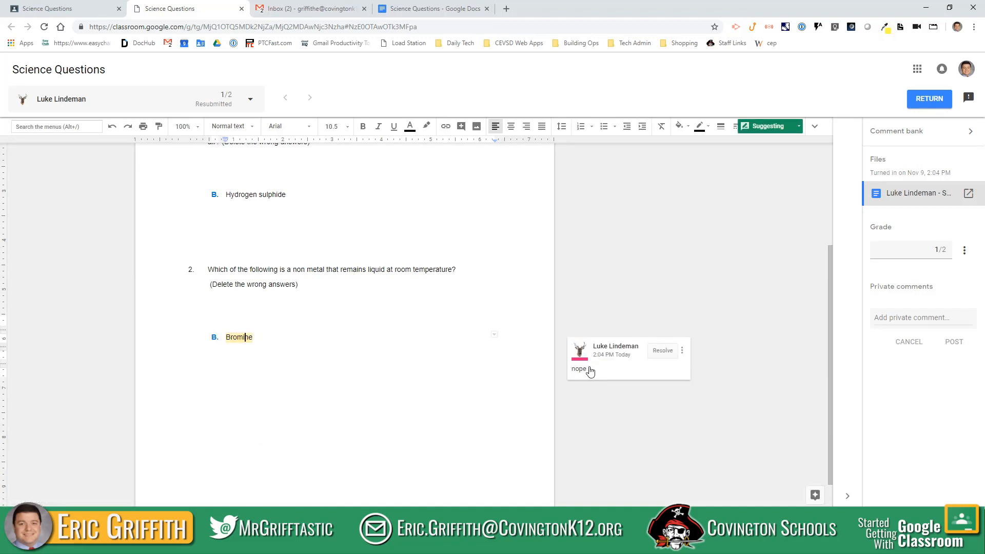
{"action": "left_click", "coordinate": [663, 350]}
- Raise the student's grade for the resubmitted work to 2 out of 2
{"action": "left_click", "coordinate": [938, 249]}
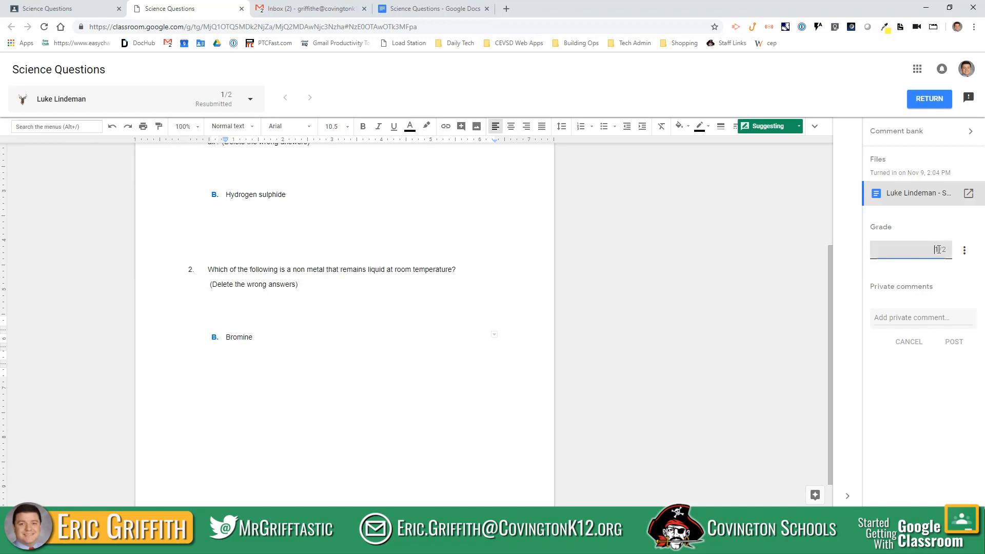
{"action": "type", "text": "2"}
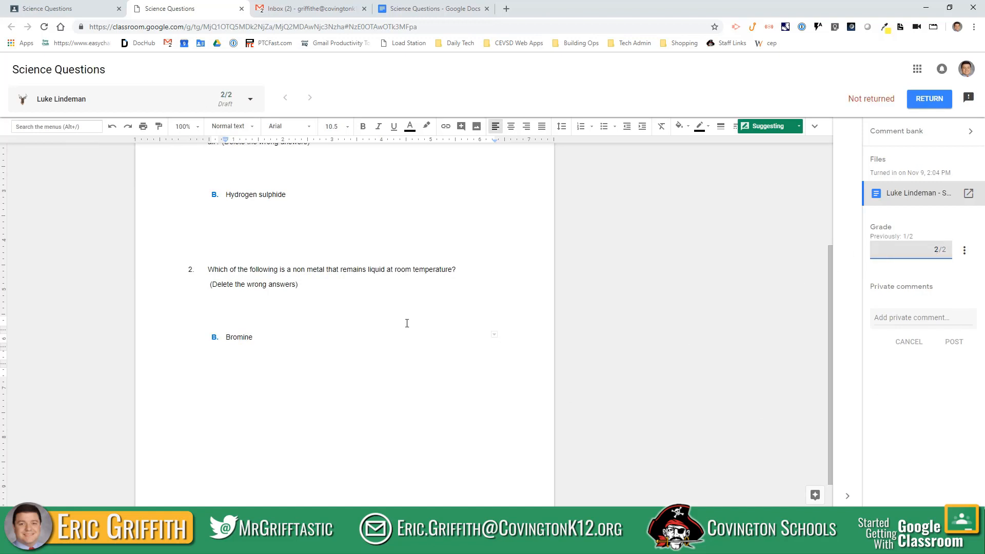
{"action": "left_click", "coordinate": [385, 344]}
{"action": "scroll", "coordinate": [593, 341], "scroll_direction": "up", "scroll_amount": 3}
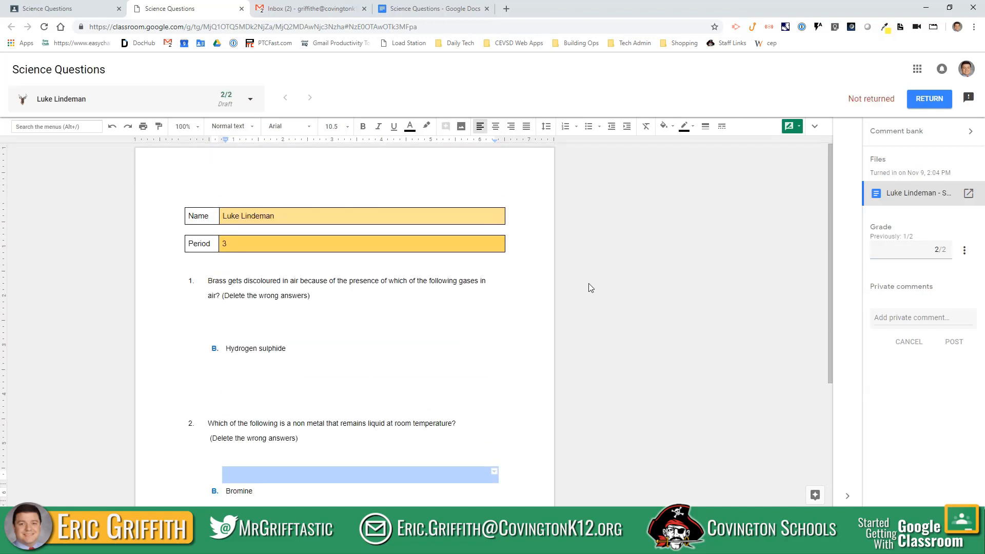
{"action": "scroll", "coordinate": [398, 288], "scroll_direction": "down", "scroll_amount": 1}
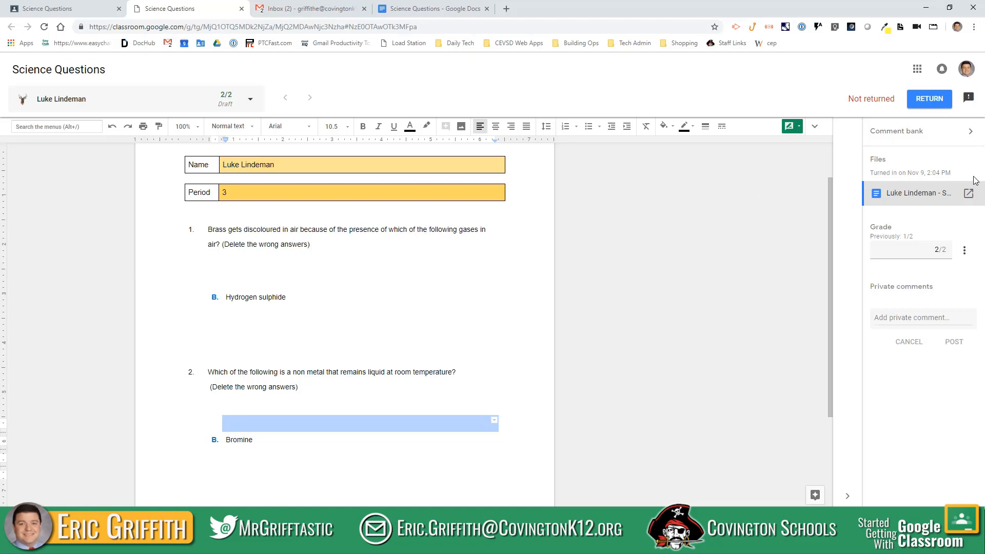
- Open the comment bank and add the reusable comment "Remember the comma"
{"action": "left_click", "coordinate": [970, 132]}
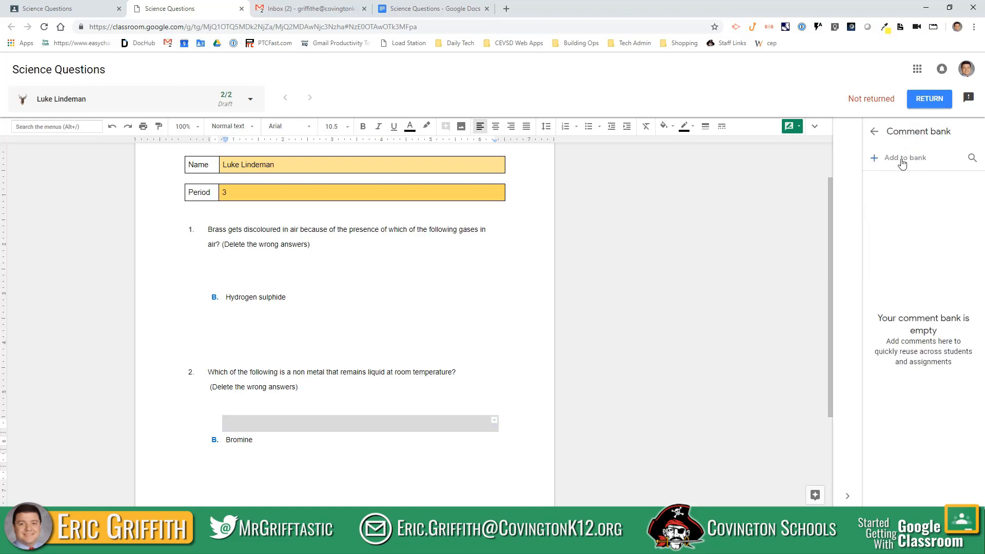
{"action": "left_click", "coordinate": [902, 159]}
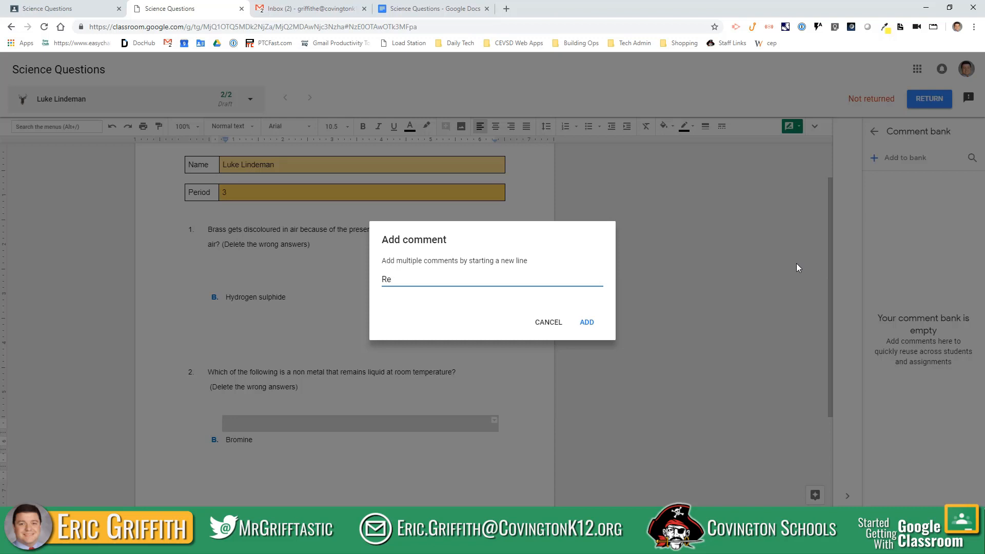
{"action": "type", "text": "mber ths comma"}
{"action": "left_click", "coordinate": [587, 322]}
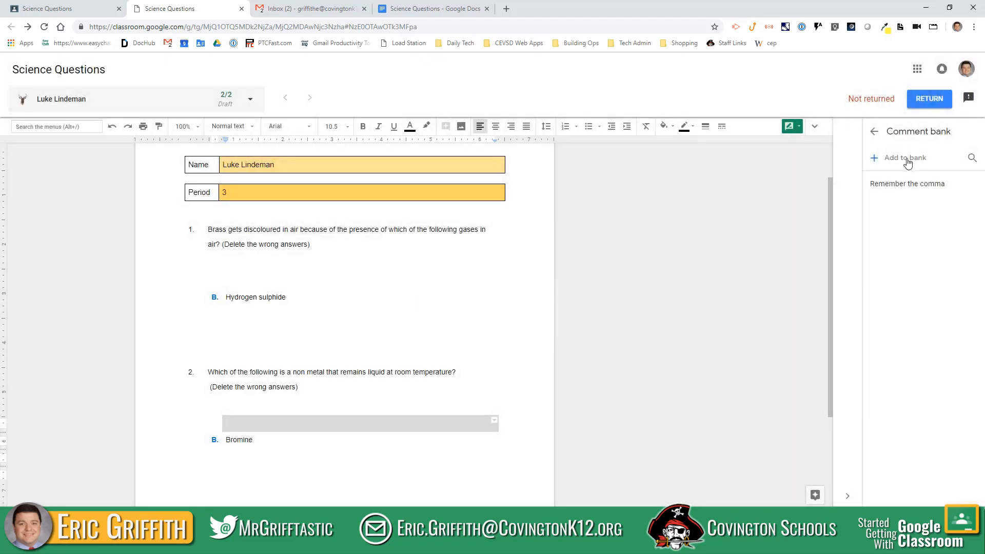
- Add "You Are Dumb" to the comment bank as a single comment on one line
{"action": "left_click", "coordinate": [905, 158]}
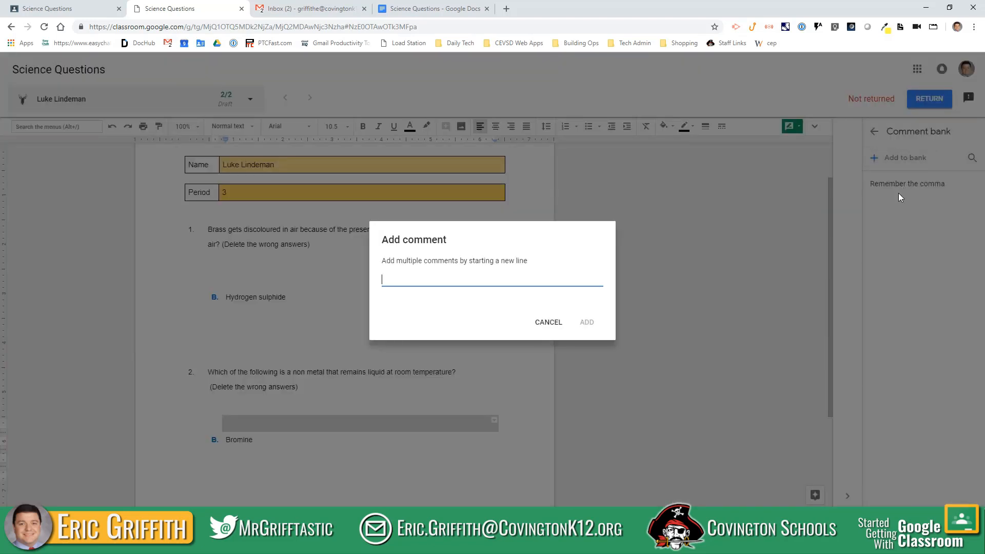
{"action": "type", "text": "You Are Du"}
{"action": "key", "text": "Return"}
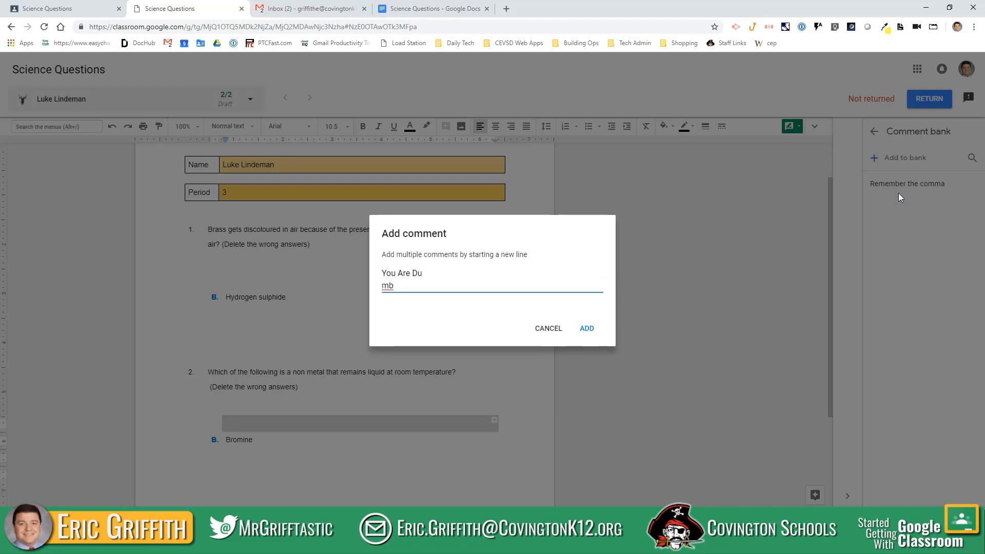
{"action": "key", "text": "BackSpace"}
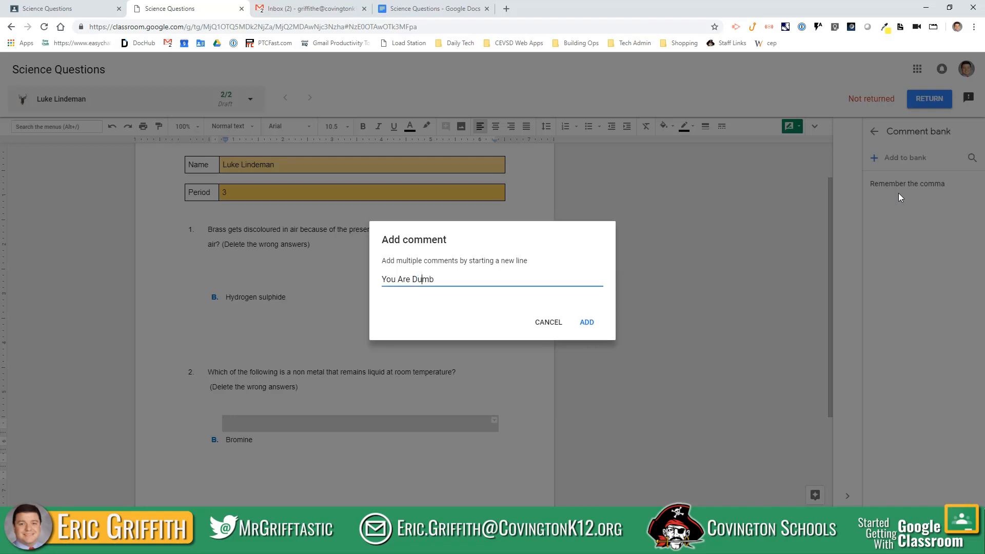
{"action": "left_click", "coordinate": [596, 329]}
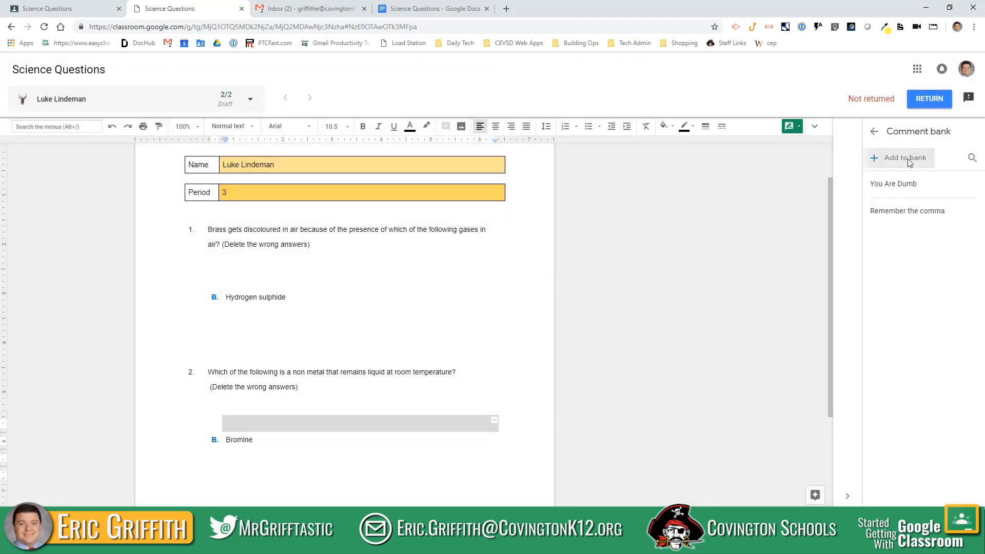
- Add the reusable comment "Capitalize" to the comment bank
{"action": "left_click", "coordinate": [904, 157]}
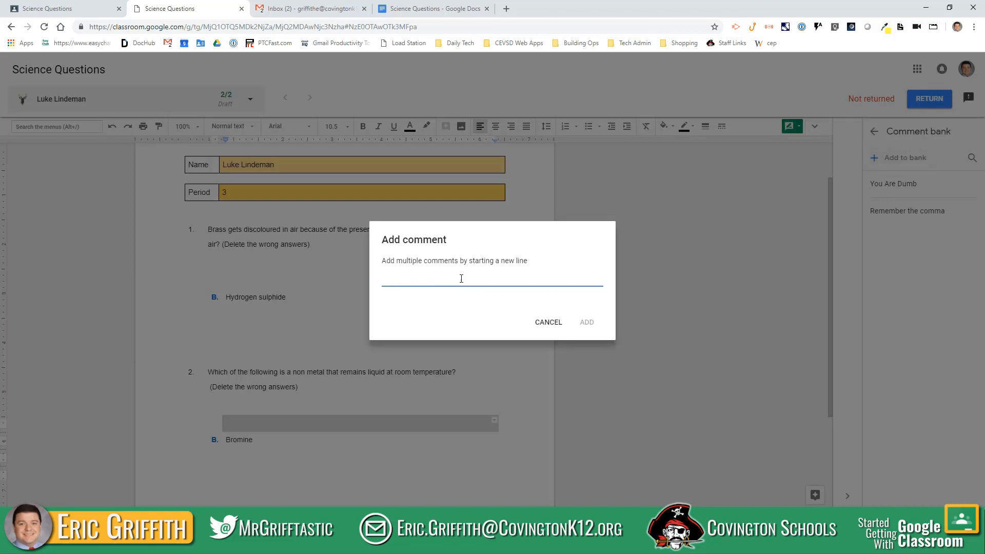
{"action": "type", "text": "Capitalize"}
{"action": "left_click", "coordinate": [588, 322]}
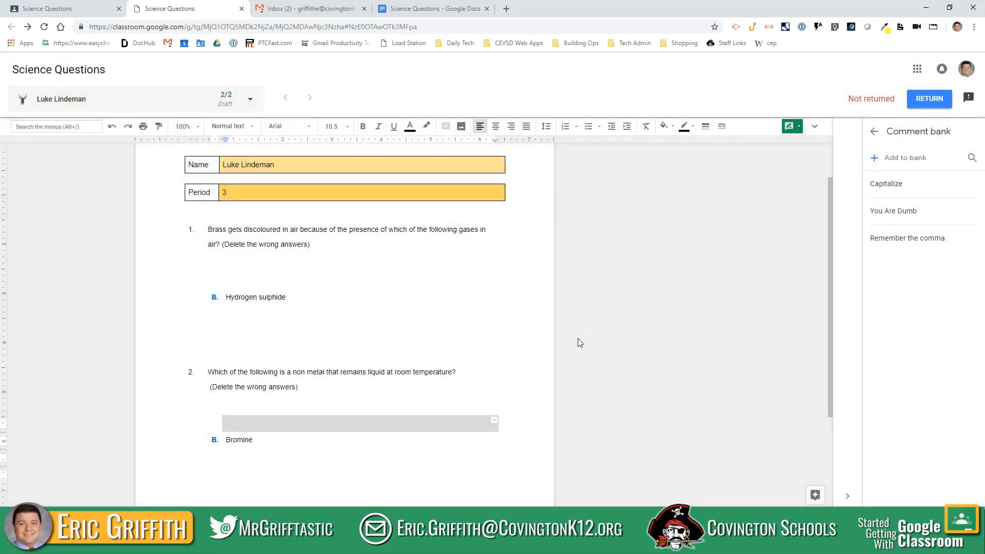
{"action": "scroll", "coordinate": [437, 363], "scroll_direction": "up", "scroll_amount": 1}
{"action": "left_click", "coordinate": [458, 341]}
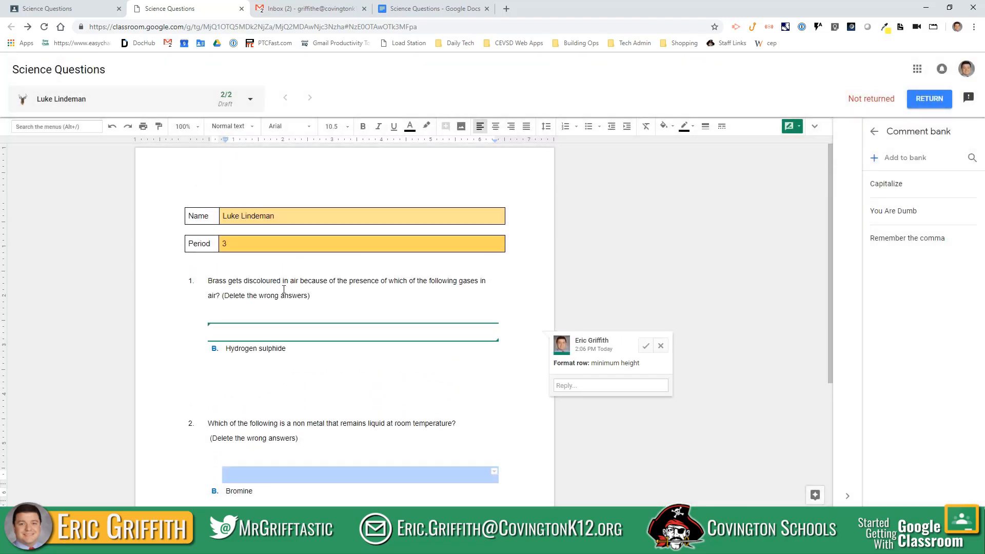
{"action": "left_click", "coordinate": [661, 346]}
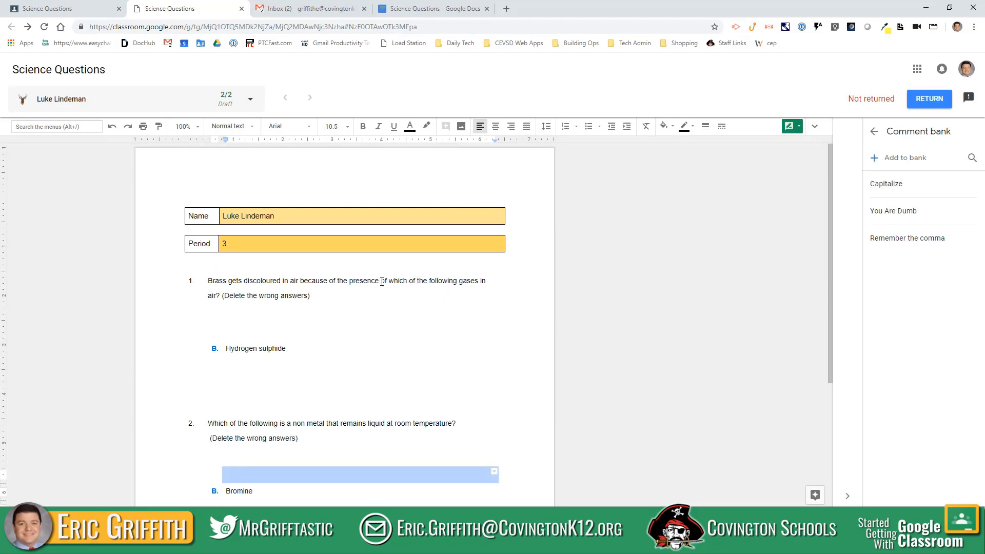
- Comment on the words "of which of" in question 1 using the comment bank entry "You Are Dumb"
{"action": "left_click_drag", "start_coordinate": [382, 281], "coordinate": [415, 281]}
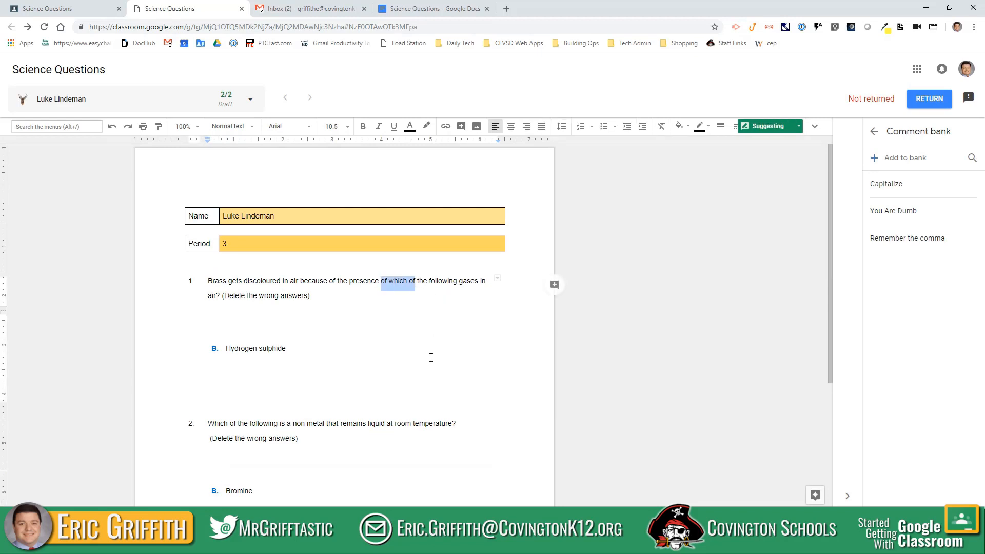
{"action": "left_click", "coordinate": [554, 284]}
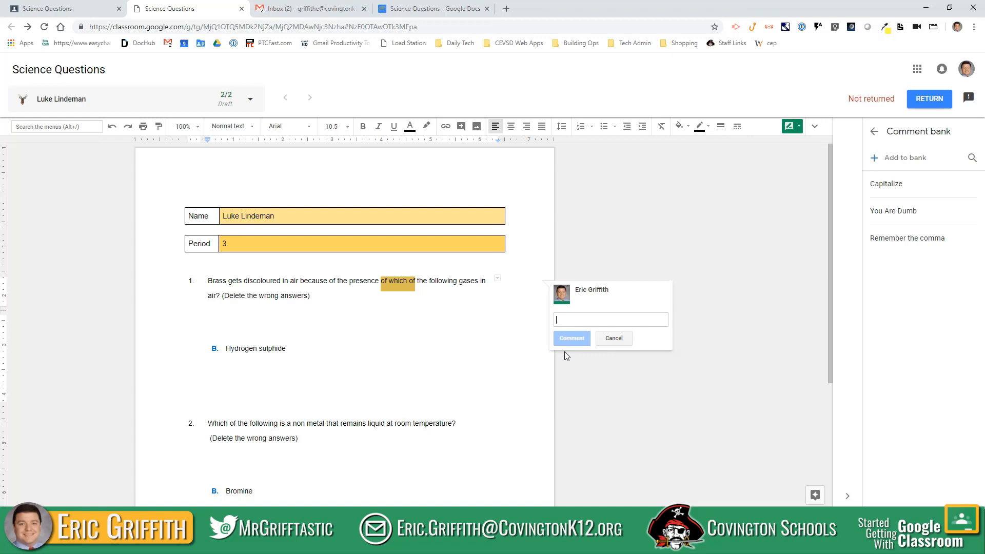
{"action": "type", "text": "#"}
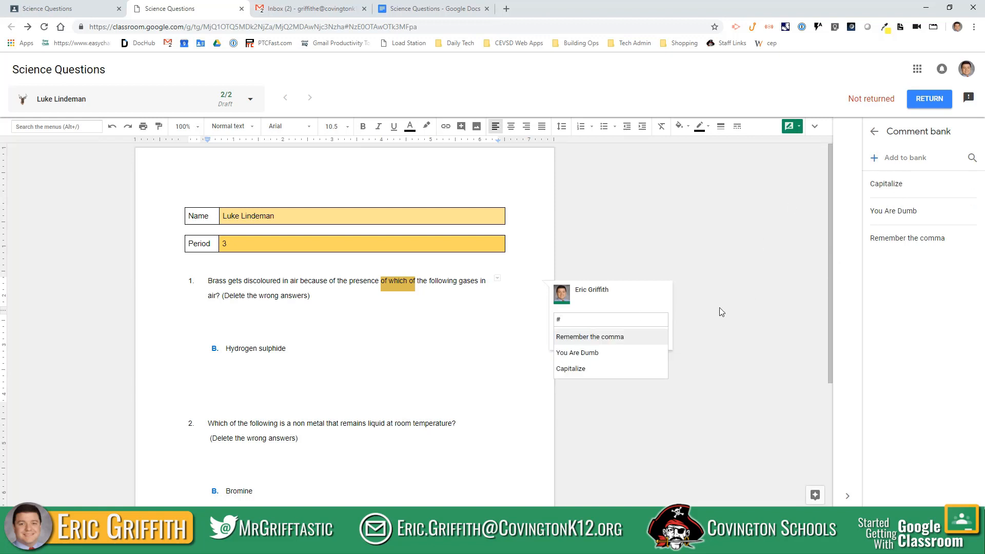
{"action": "left_click", "coordinate": [579, 354]}
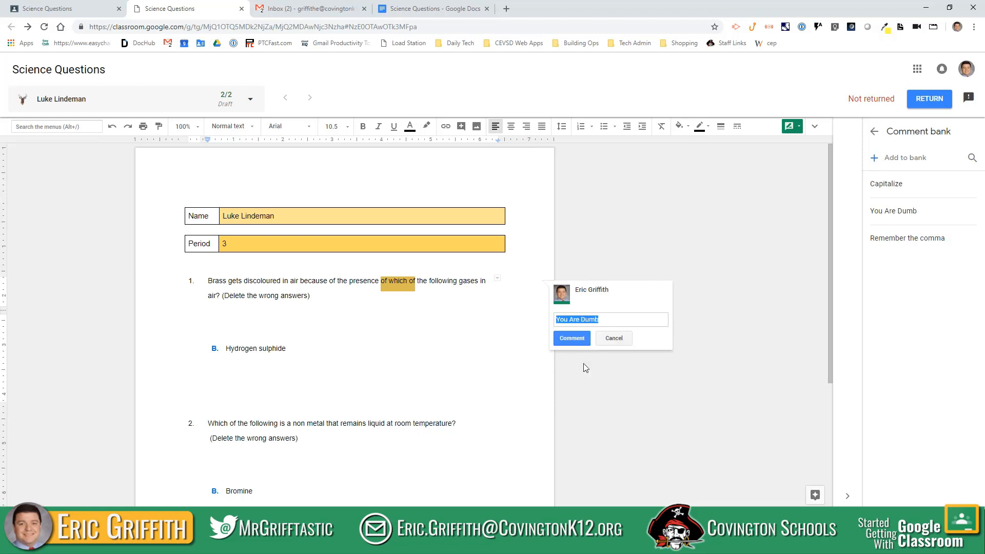
{"action": "left_click", "coordinate": [570, 339]}
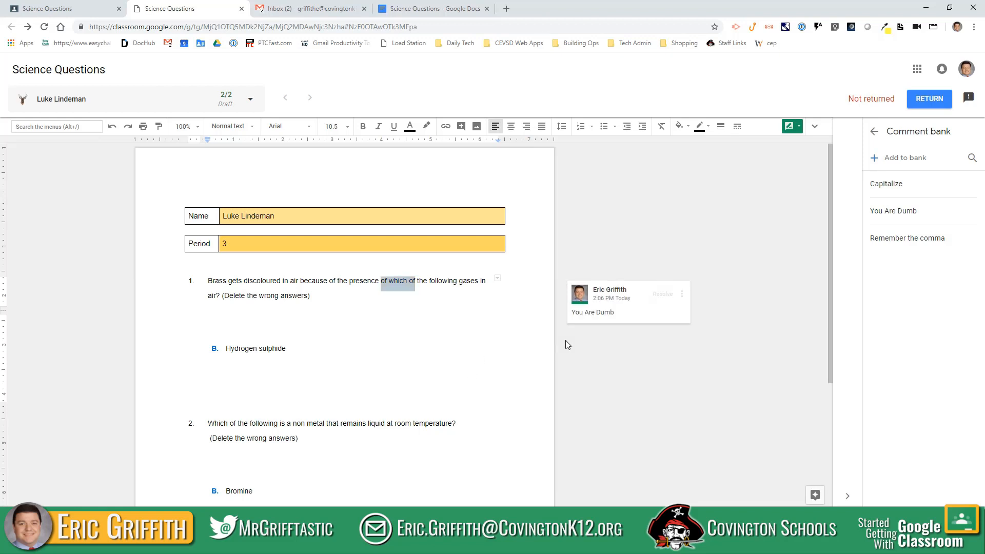
- Comment on the letters "ph" in the answer "Hydrogen sulphide" using the comment bank entry "Capitalize"
{"action": "left_click_drag", "start_coordinate": [265, 349], "coordinate": [275, 349]}
{"action": "left_click", "coordinate": [556, 355]}
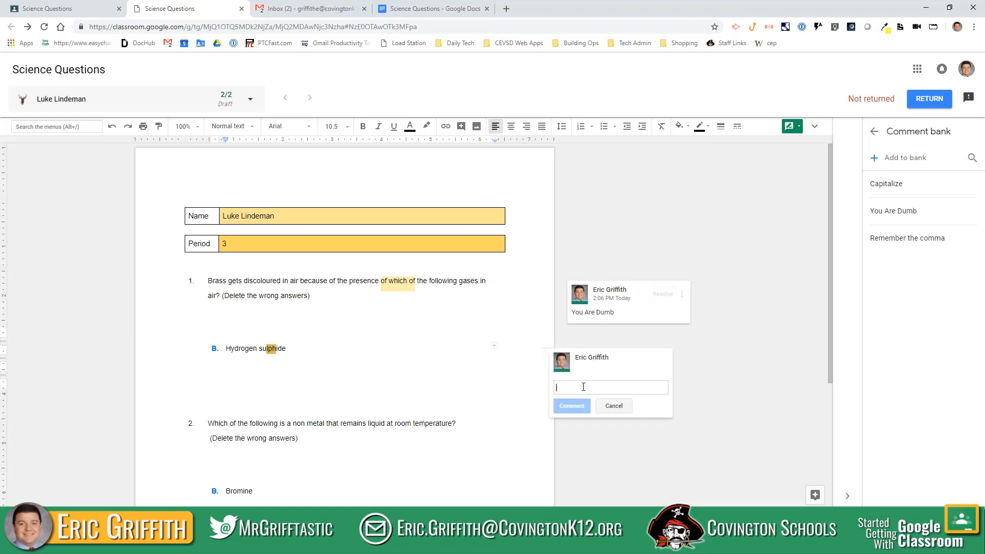
{"action": "type", "text": "#"}
{"action": "left_click", "coordinate": [586, 436]}
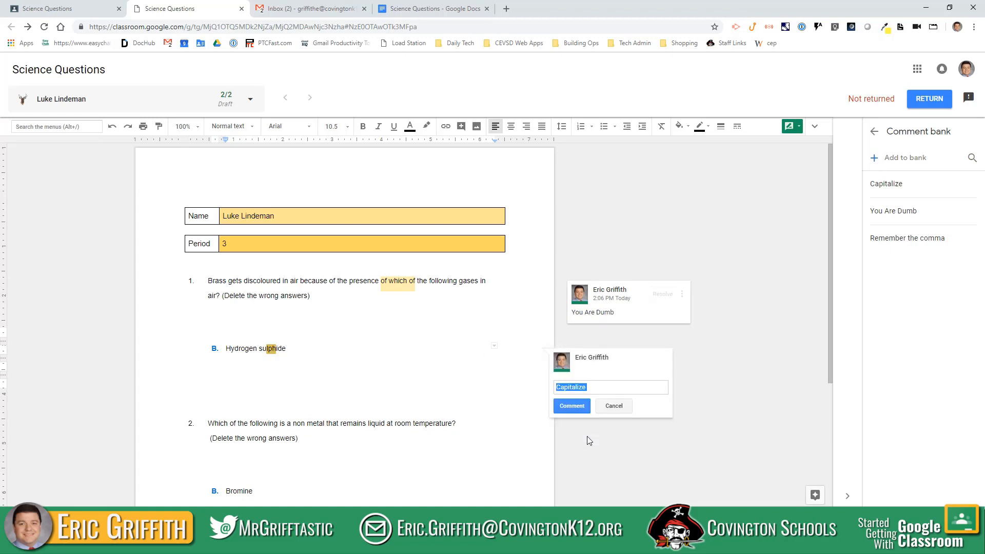
{"action": "left_click", "coordinate": [569, 406]}
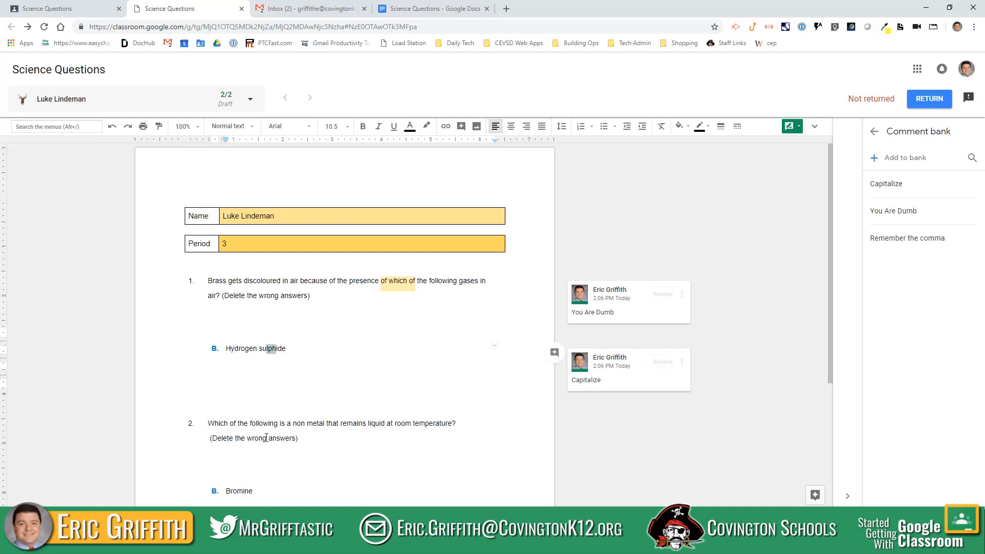
- Comment on the letters "romin" in the answer "Bromine" using the comment bank entry "Remember the comma"
{"action": "left_click_drag", "start_coordinate": [231, 491], "coordinate": [250, 493]}
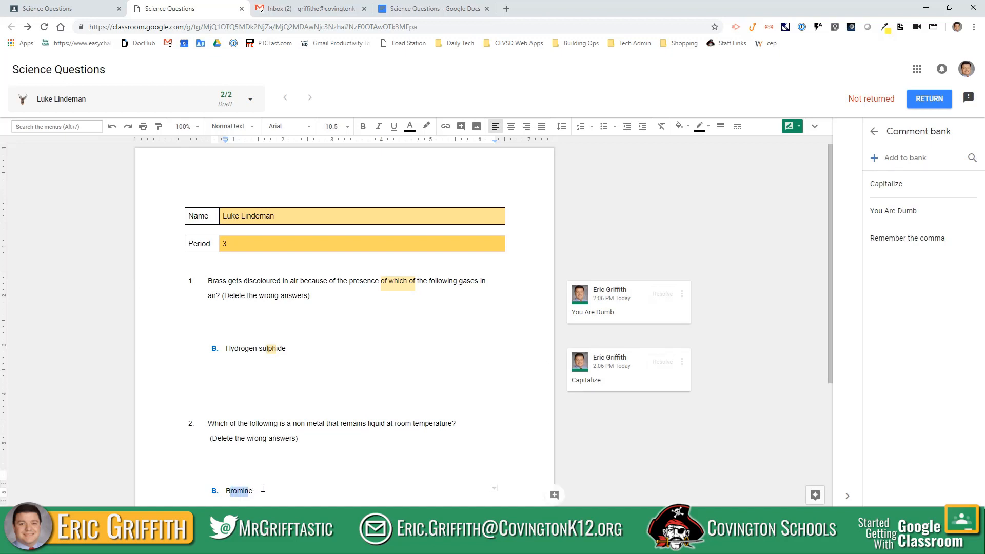
{"action": "left_click", "coordinate": [555, 495]}
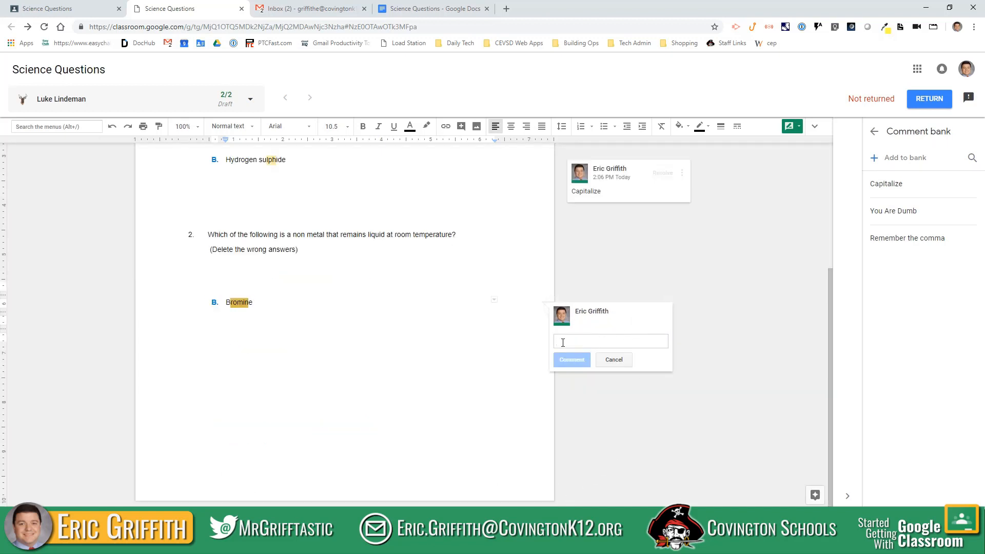
{"action": "type", "text": "#"}
{"action": "left_click", "coordinate": [581, 391]}
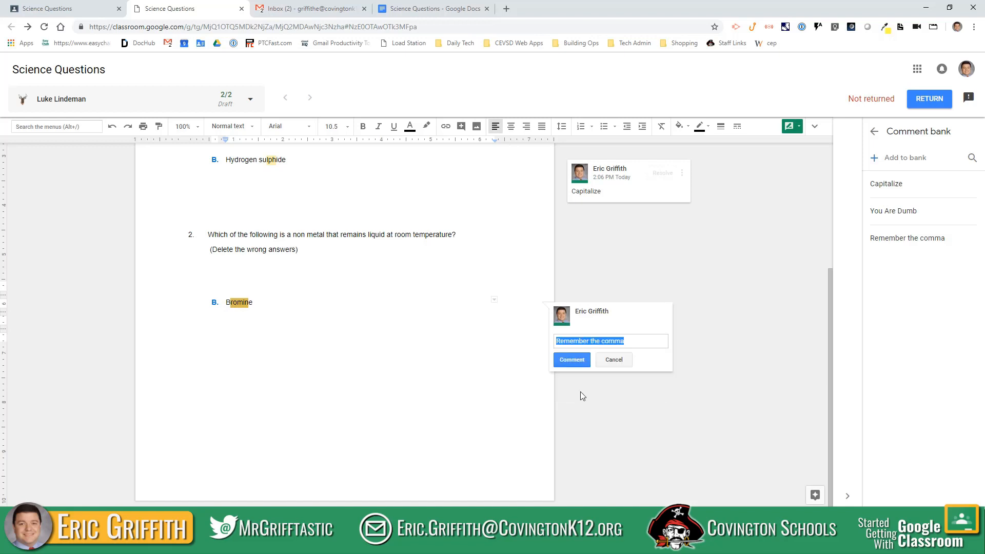
{"action": "left_click", "coordinate": [572, 360]}
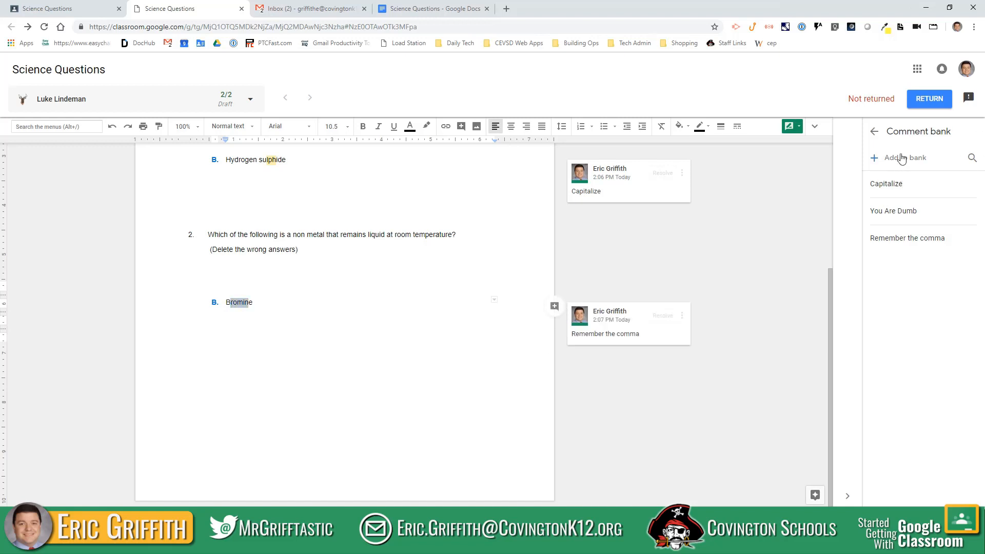
- Delete the entry "You Are Dumb" from the comment bank
{"action": "mouse_move", "coordinate": [884, 211]}
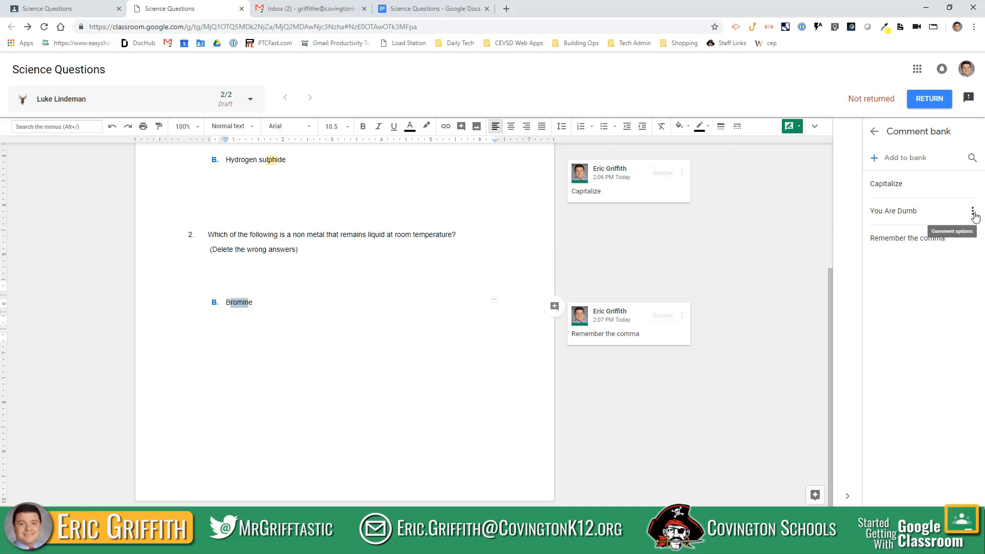
{"action": "left_click", "coordinate": [973, 213]}
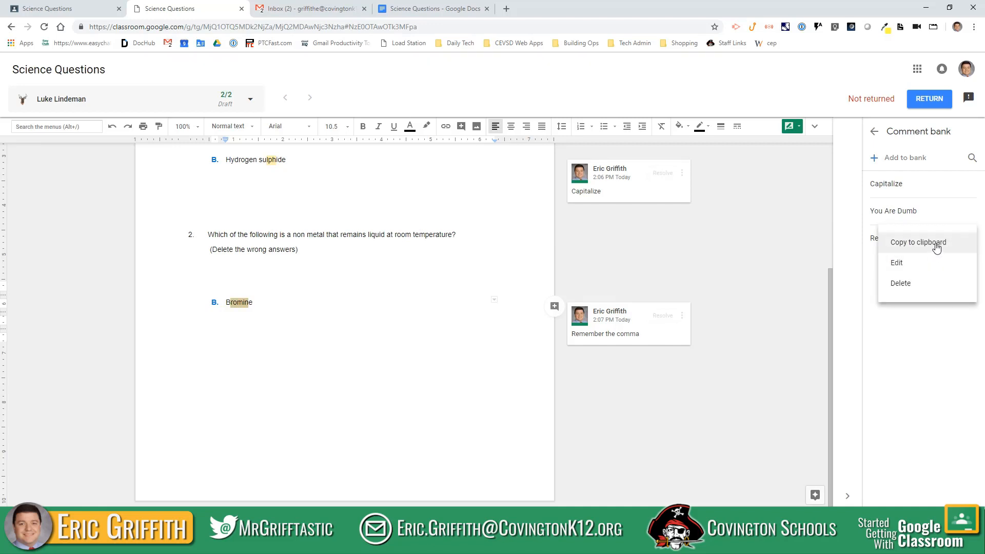
{"action": "left_click", "coordinate": [933, 285]}
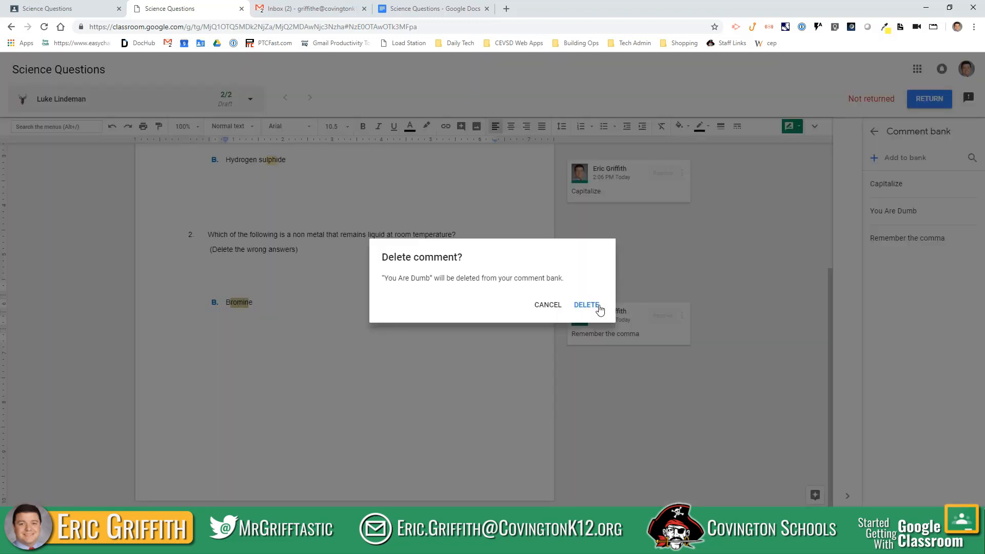
{"action": "left_click", "coordinate": [598, 306]}
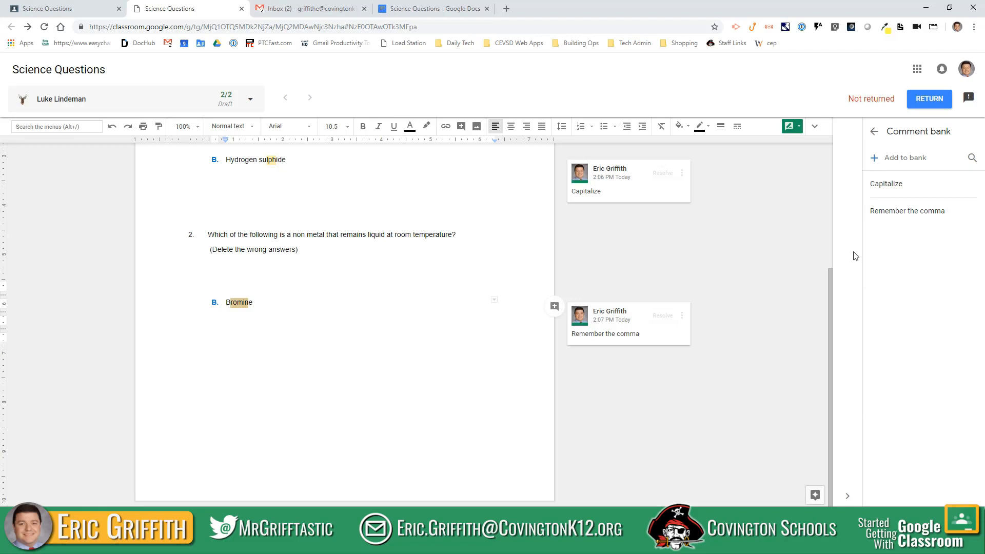
- Delete the "You Are Dumb" comment thread attached to question 1 of the student's document
{"action": "scroll", "coordinate": [703, 273], "scroll_direction": "up", "scroll_amount": 3}
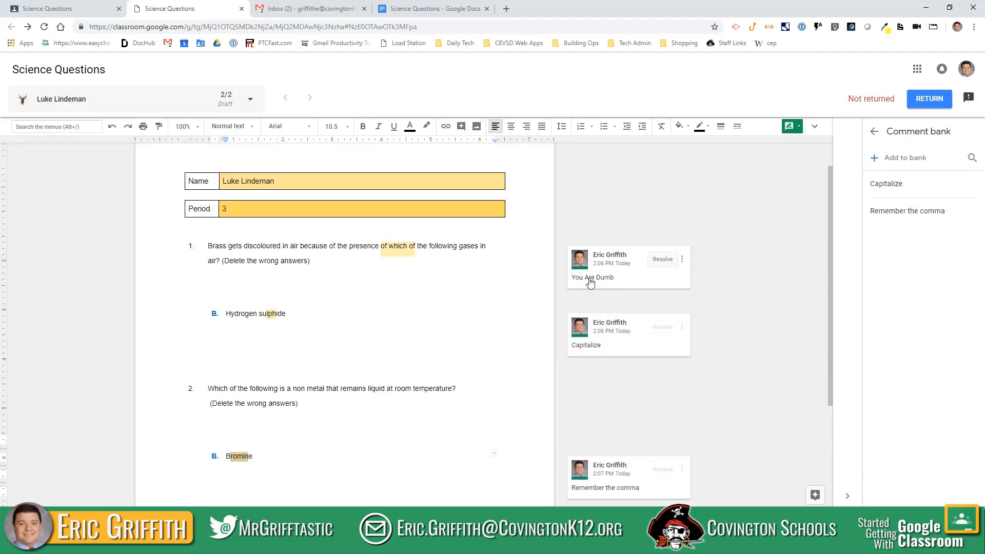
{"action": "left_click", "coordinate": [681, 259]}
{"action": "left_click", "coordinate": [695, 292]}
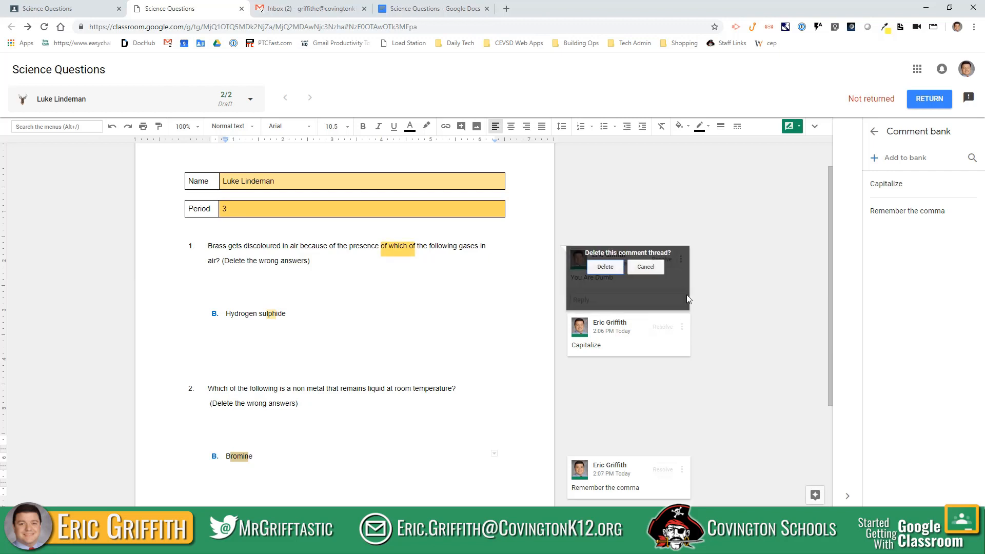
{"action": "left_click", "coordinate": [588, 267]}
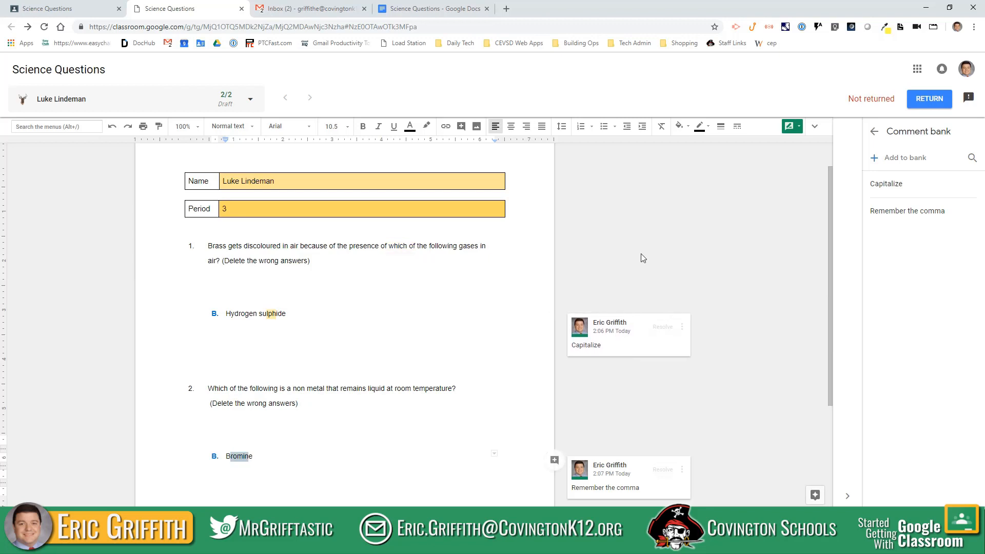
- Return the Science Questions work to the student with the grade 2/2 and close the grading page
{"action": "left_click", "coordinate": [925, 103]}
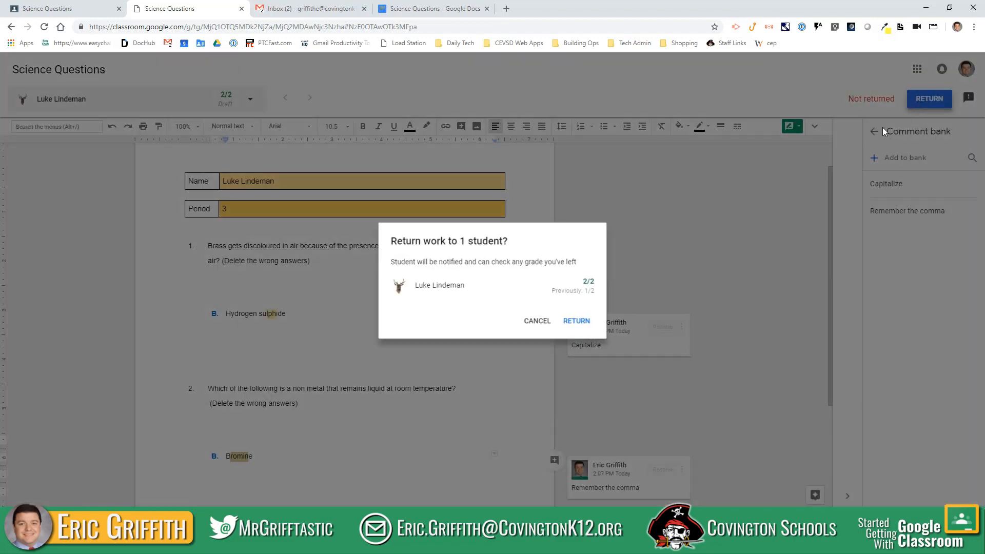
{"action": "left_click", "coordinate": [576, 323]}
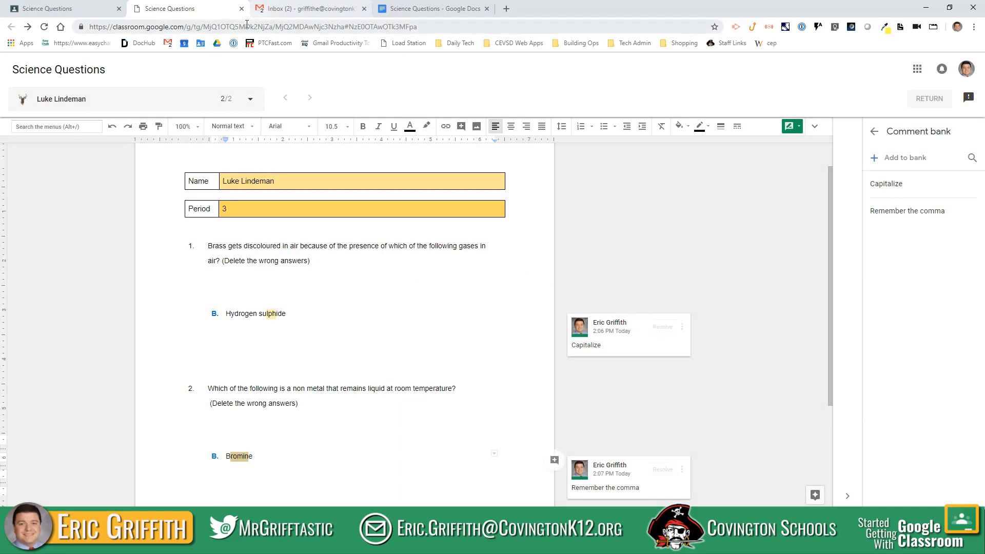
{"action": "left_click", "coordinate": [241, 9]}
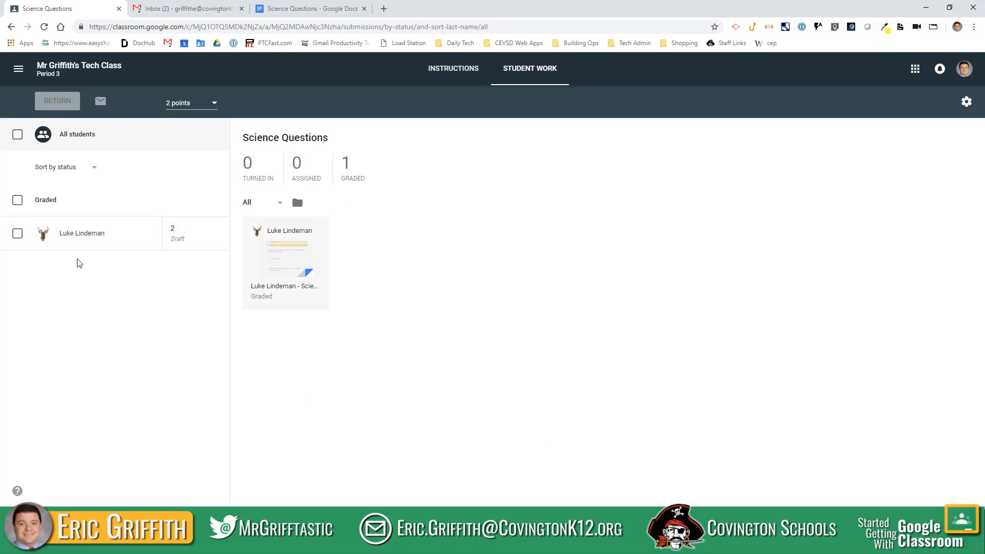
- Switch to the student's browser window, reload the Science Questions assignment to check its grade, and cancel turning in the work
{"action": "key", "text": "alt+Tab"}
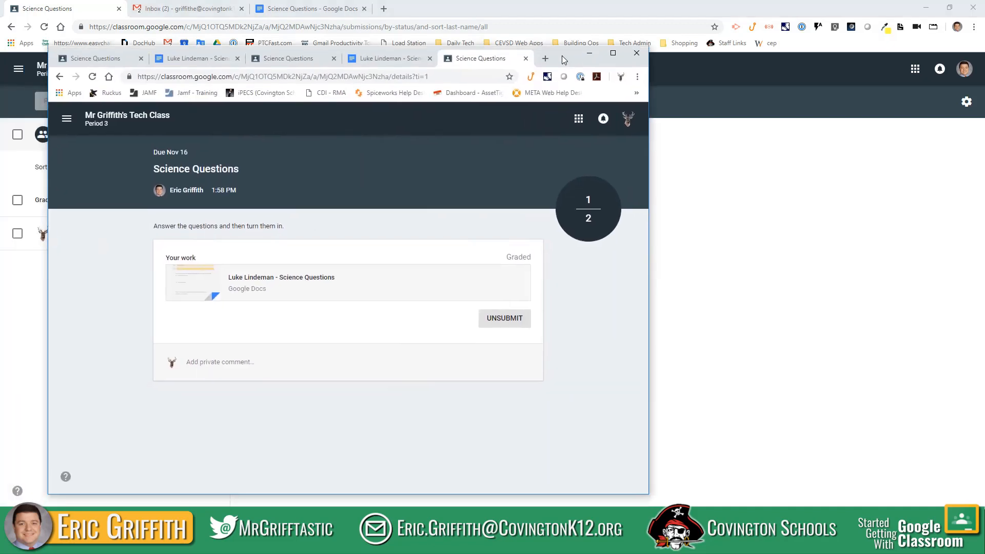
{"action": "left_click", "coordinate": [93, 78]}
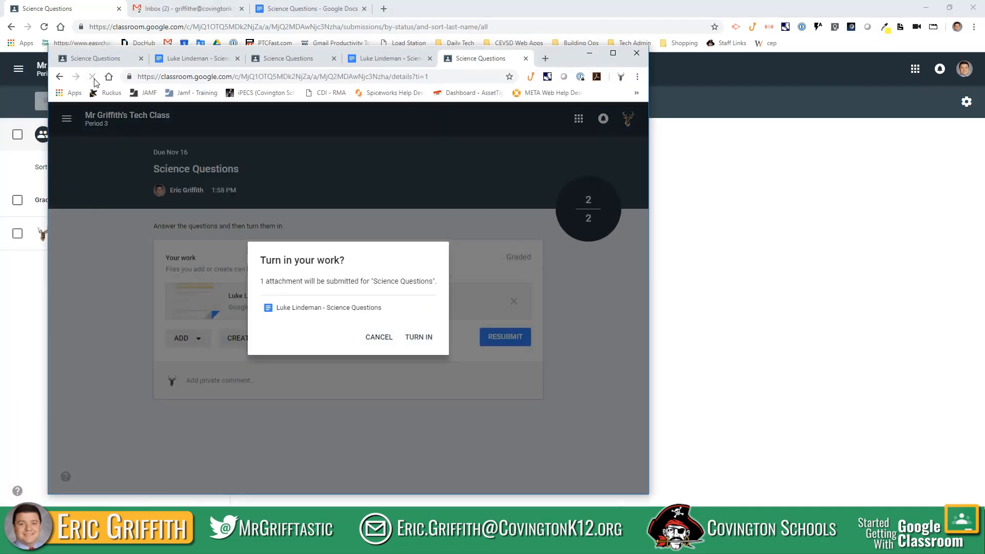
{"action": "left_click", "coordinate": [374, 337]}
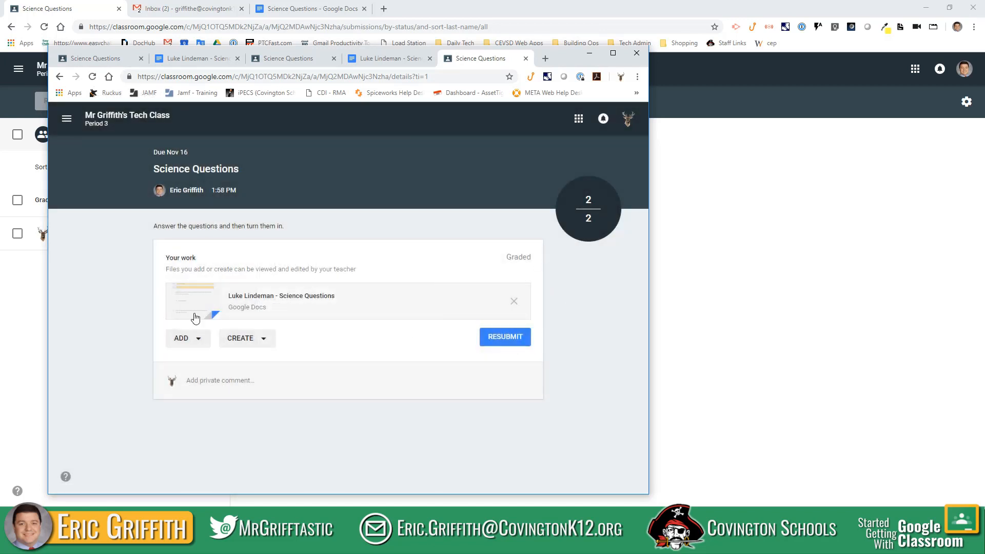
- View the Period 3 class's stream and classwork from the student's account, then minimize the student's window
{"action": "left_click", "coordinate": [66, 118]}
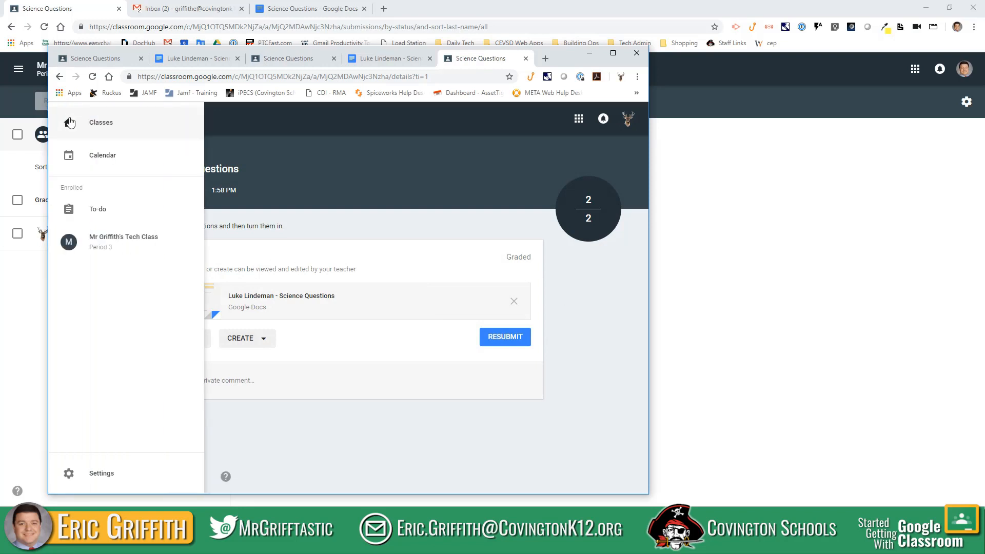
{"action": "left_click", "coordinate": [103, 123]}
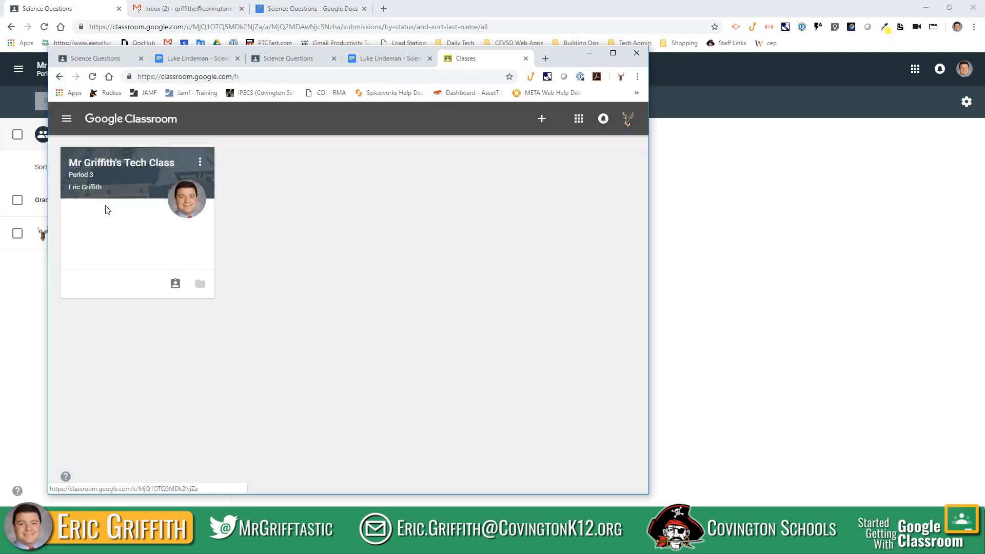
{"action": "left_click", "coordinate": [117, 163]}
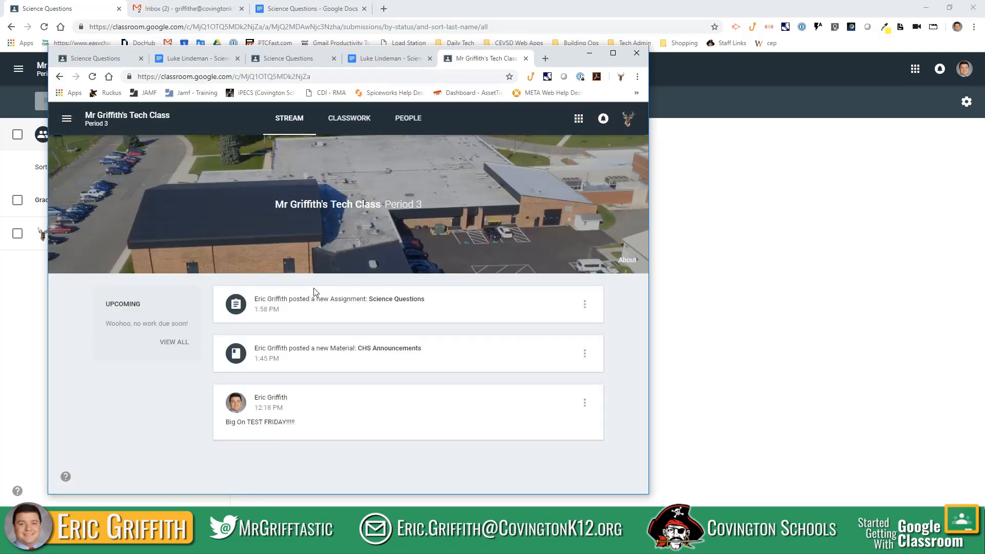
{"action": "left_click", "coordinate": [349, 118]}
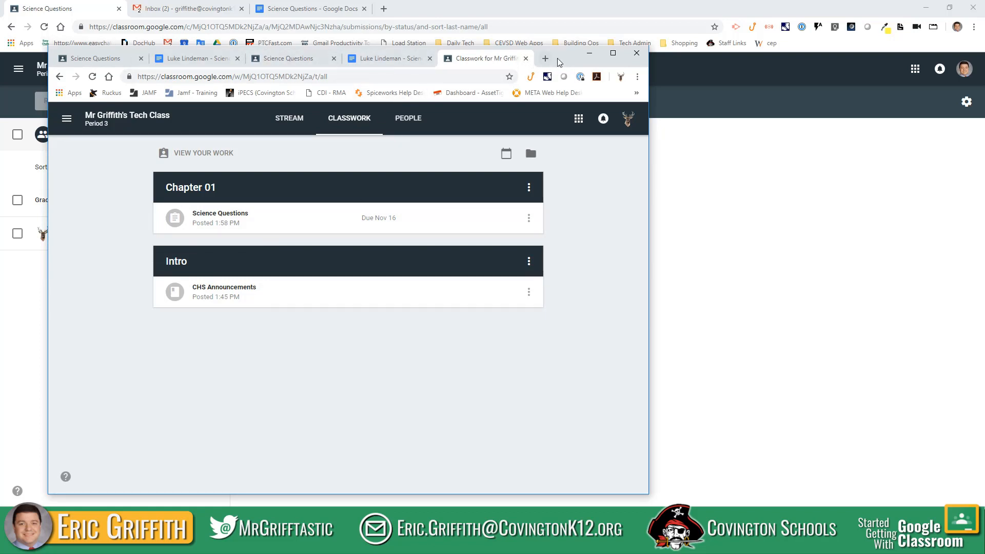
{"action": "left_click", "coordinate": [589, 53]}
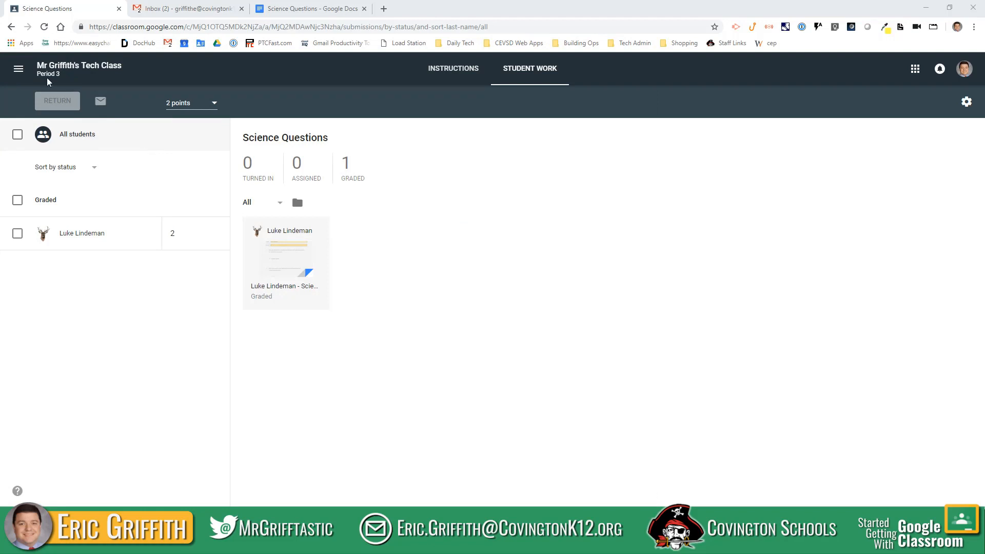
- Check the Science Questions instructions from the teacher account, then open the Period 3 class's classwork page
{"action": "left_click", "coordinate": [464, 71]}
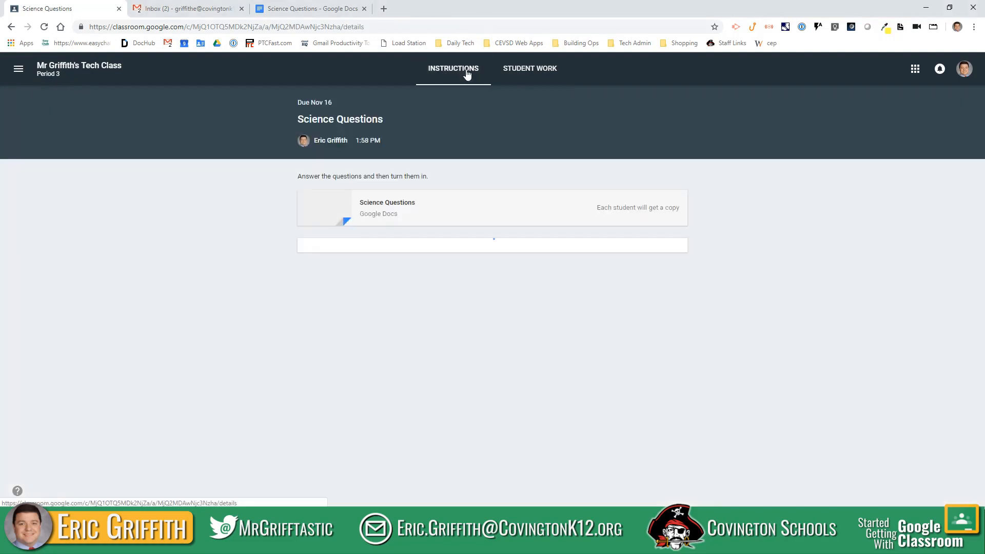
{"action": "left_click", "coordinate": [533, 65]}
{"action": "left_click", "coordinate": [56, 74]}
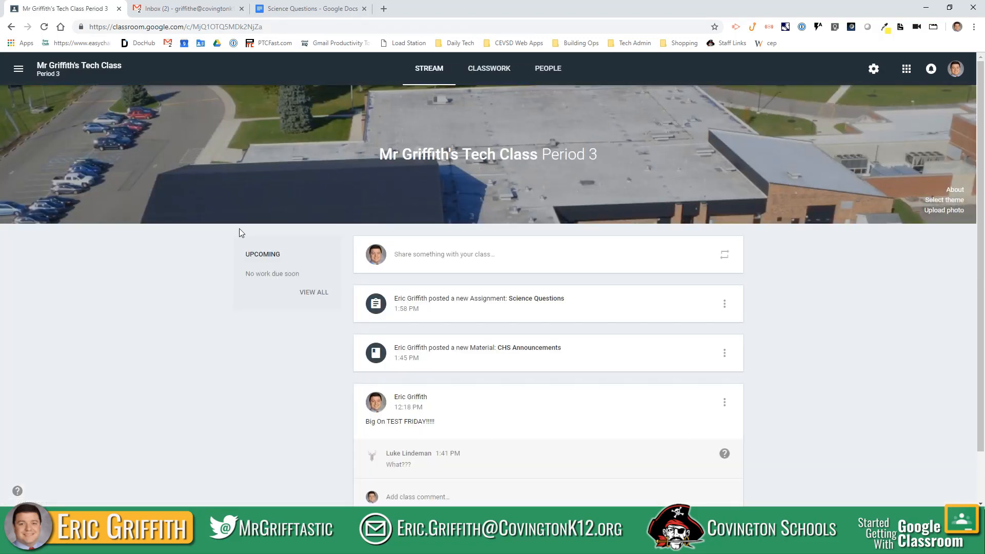
{"action": "left_click", "coordinate": [489, 69]}
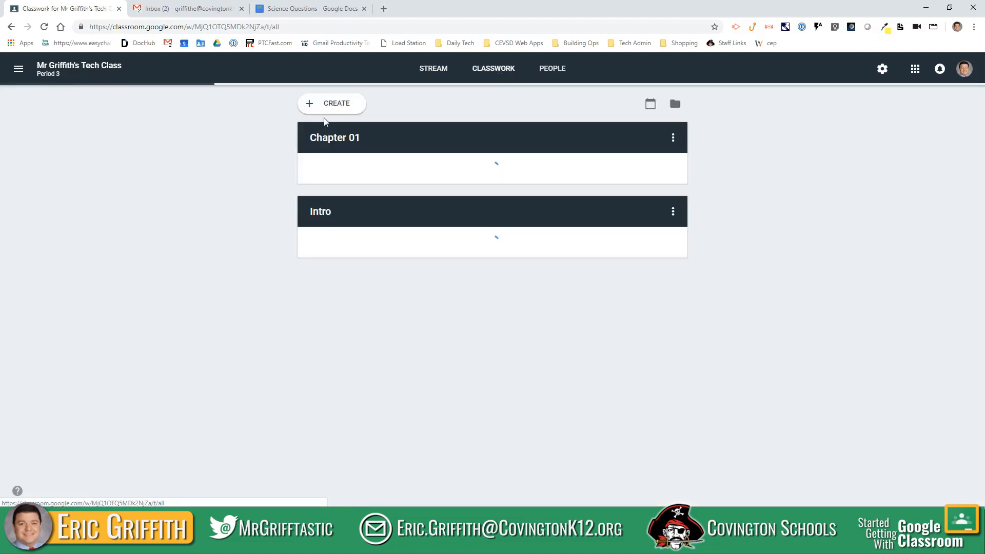
- Create a new question for the Period 3 class with the text "Capitol of New York?"
{"action": "left_click", "coordinate": [325, 114]}
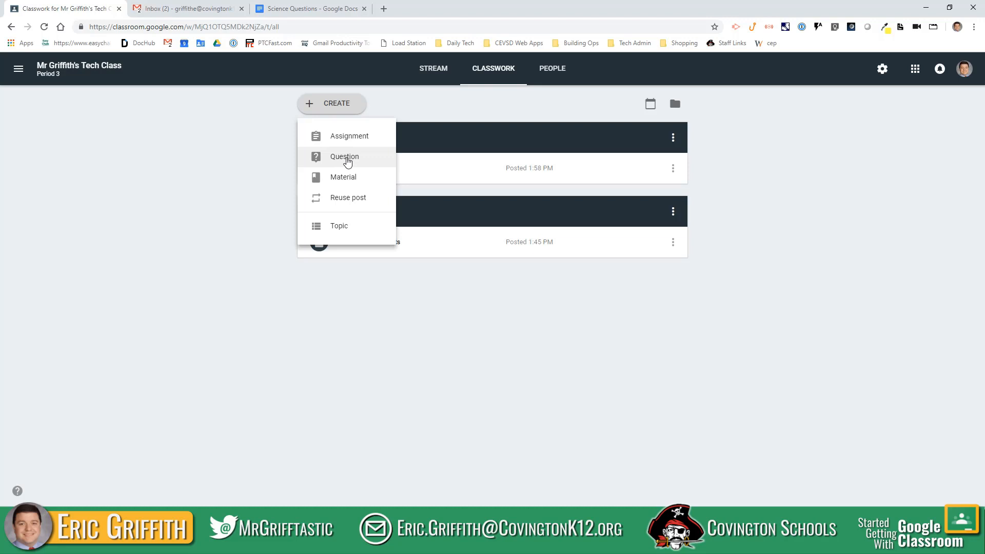
{"action": "left_click", "coordinate": [346, 159]}
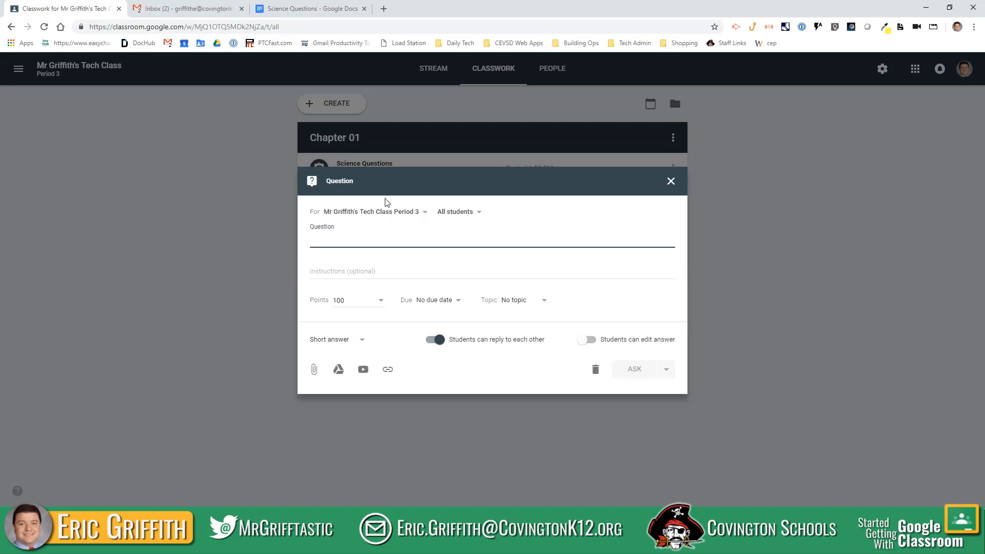
{"action": "type", "text": "Capitol of"}
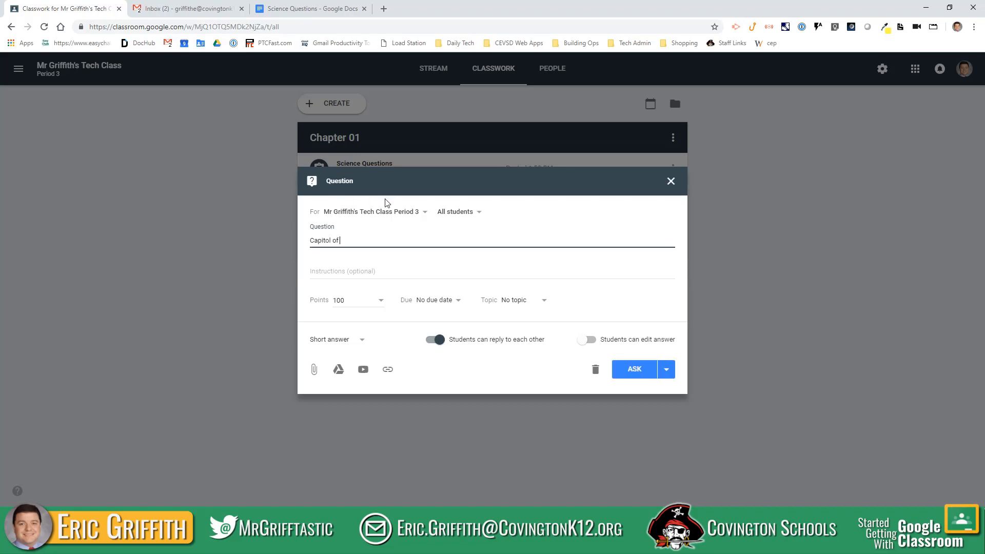
{"action": "type", "text": " New York?"}
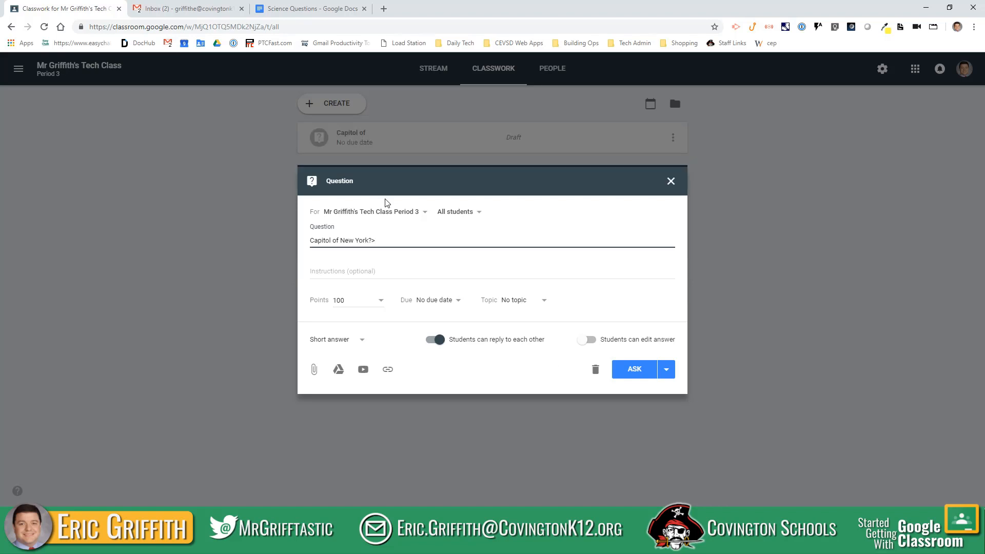
- Set the question's point value to 1
{"action": "left_click", "coordinate": [345, 268]}
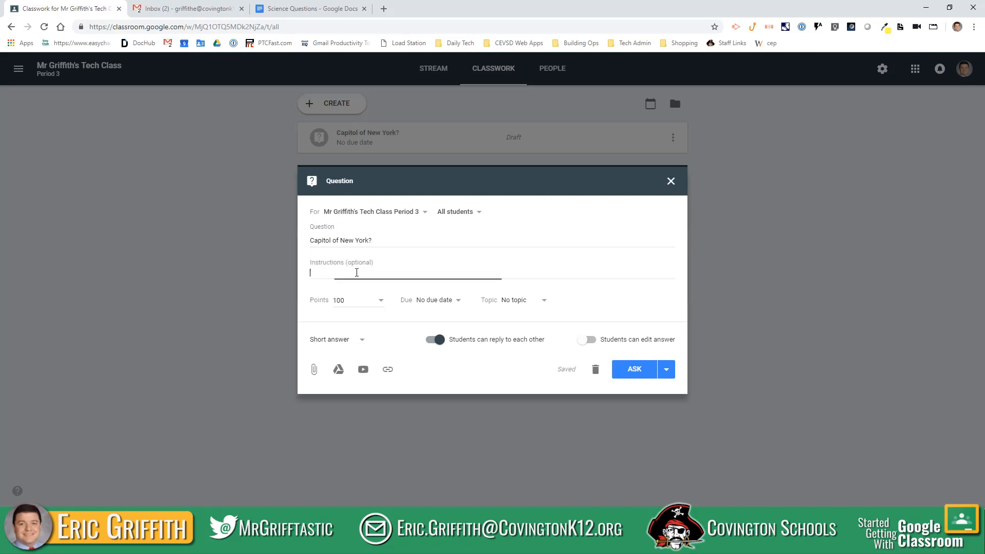
{"action": "left_click", "coordinate": [372, 304]}
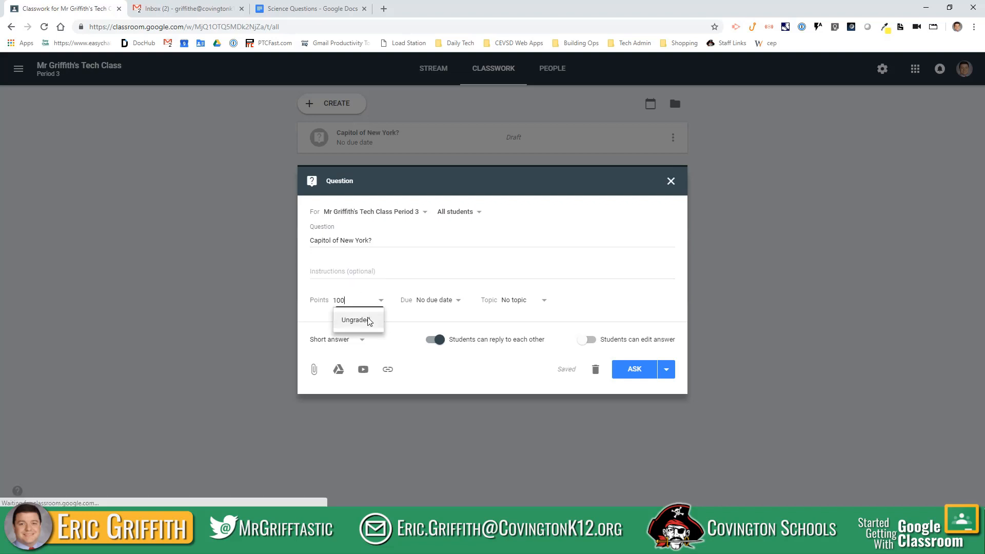
{"action": "left_click", "coordinate": [365, 323]}
{"action": "left_click_drag", "start_coordinate": [366, 315], "coordinate": [301, 317]}
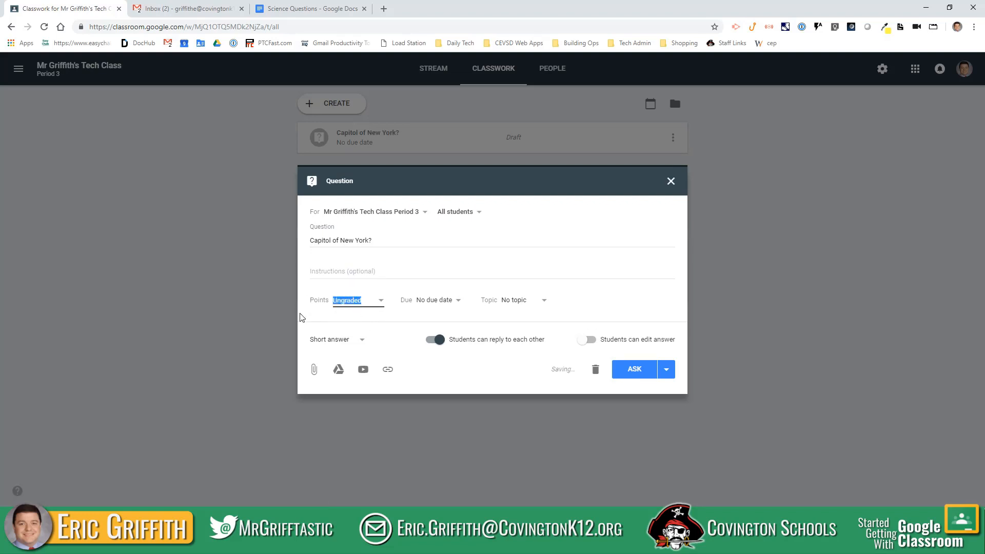
{"action": "type", "text": "1"}
{"action": "left_click", "coordinate": [480, 316]}
- Try the multiple choice answer format for the question, and set it back to short answer
{"action": "left_click", "coordinate": [334, 349]}
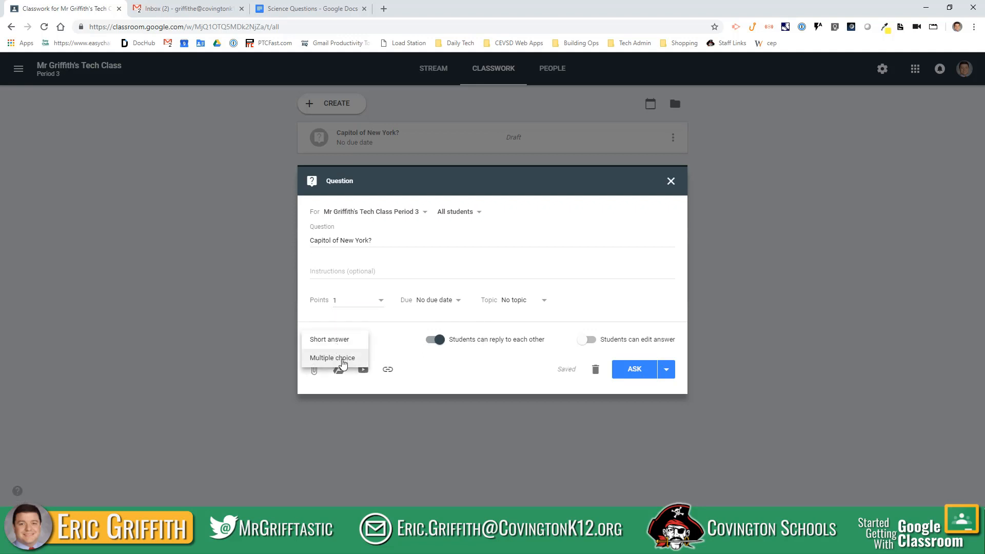
{"action": "left_click", "coordinate": [340, 359]}
{"action": "left_click", "coordinate": [354, 363]}
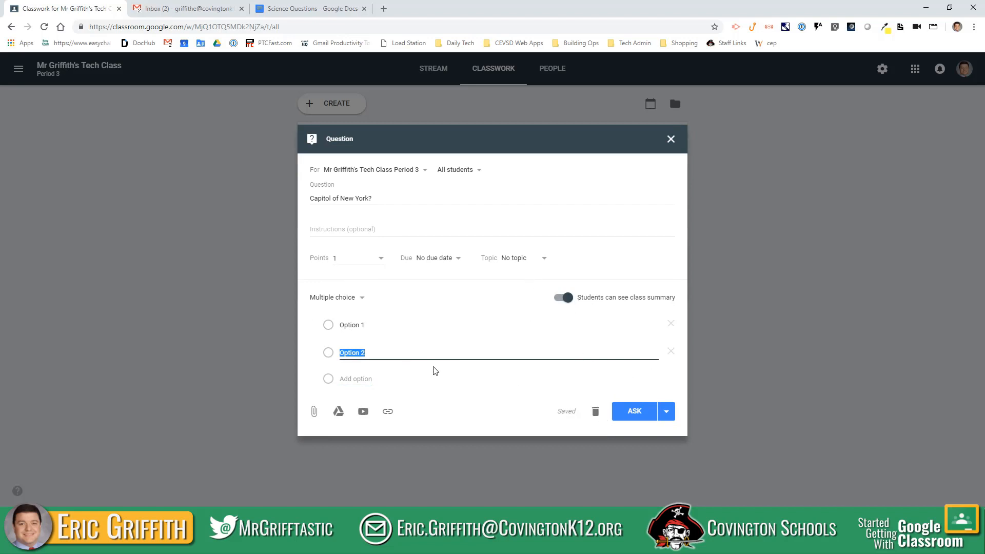
{"action": "left_click", "coordinate": [359, 298]}
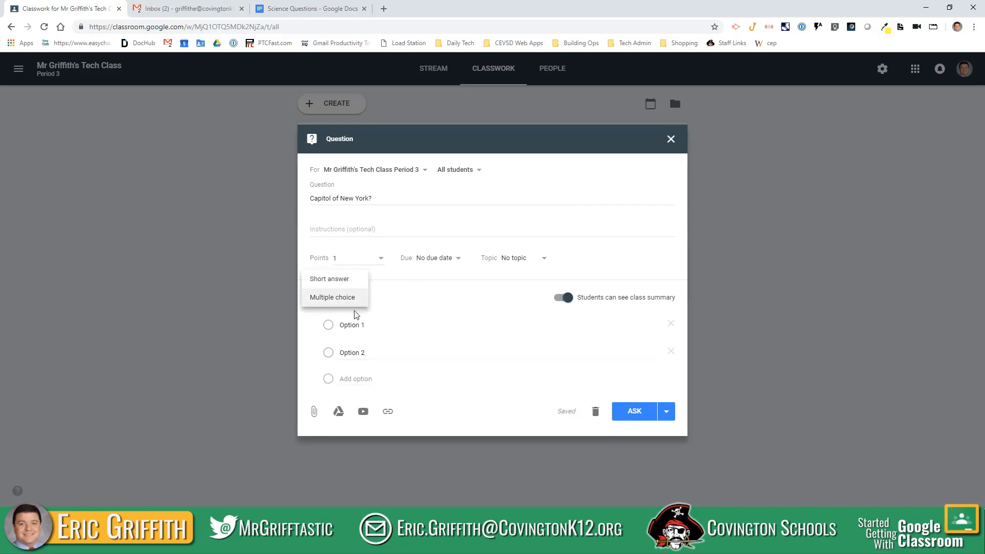
{"action": "left_click", "coordinate": [345, 276]}
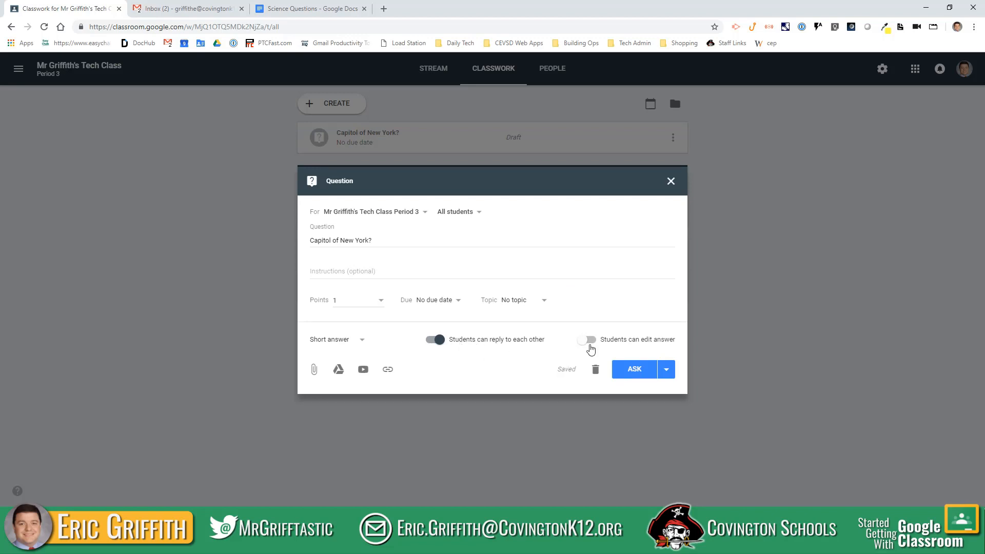
- Turn off both student replies to each other and answer editing, and post the question to the class
{"action": "left_click", "coordinate": [584, 343]}
{"action": "left_click", "coordinate": [435, 339]}
{"action": "left_click", "coordinate": [586, 339]}
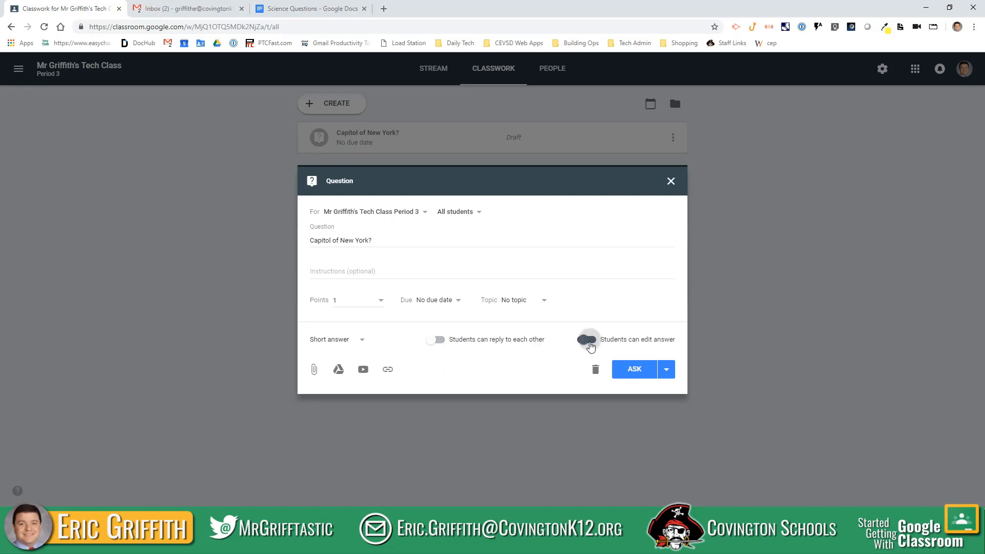
{"action": "left_click", "coordinate": [634, 370]}
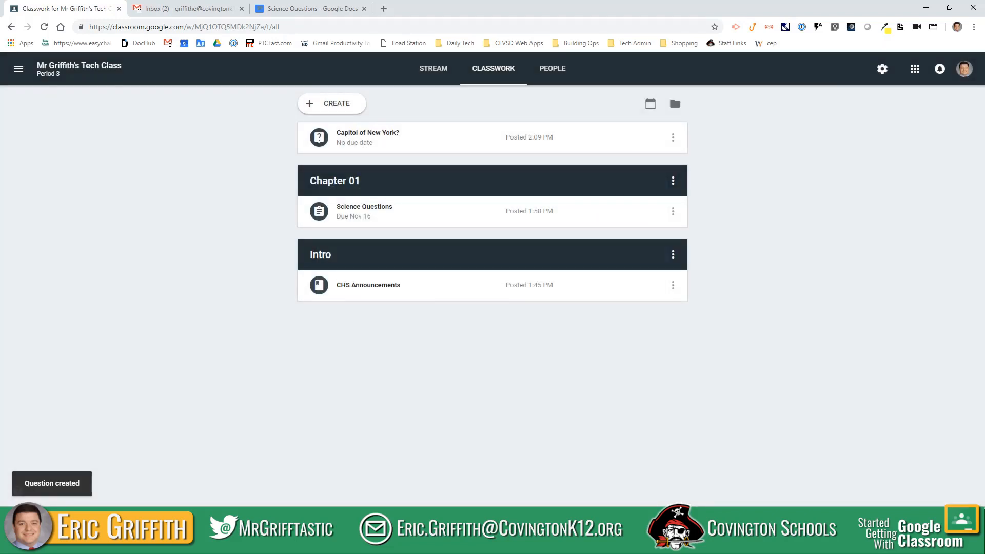
- Switch to the student's browser window and close the extra tabs, keeping one Science Questions assignment page
{"action": "left_click_drag", "start_coordinate": [0, 66], "coordinate": [594, 47]}
{"action": "left_click", "coordinate": [262, 50]}
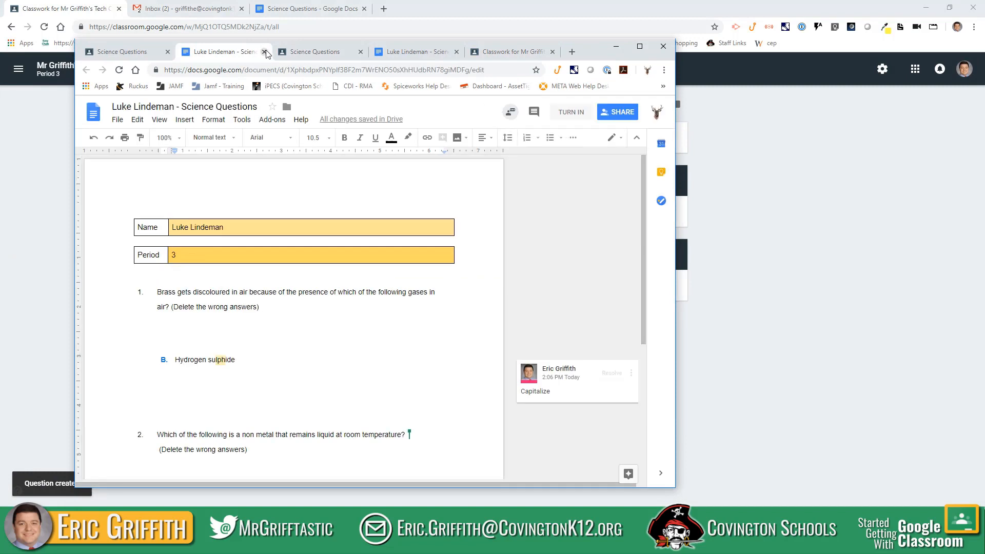
{"action": "left_click", "coordinate": [262, 51]}
{"action": "left_click", "coordinate": [263, 51]}
{"action": "left_click", "coordinate": [263, 51]}
{"action": "left_click", "coordinate": [264, 52]}
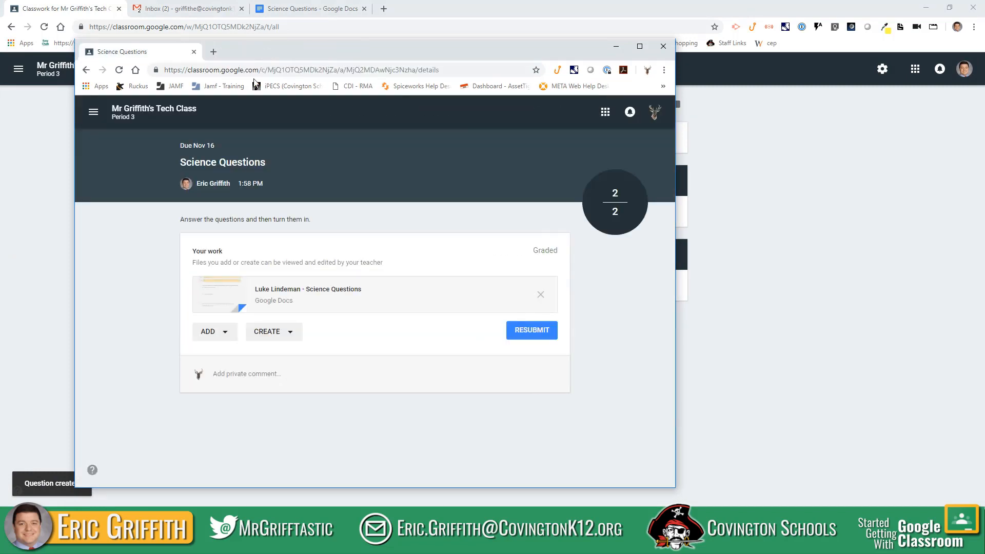
- Open the Period 3 class stream in the student's account and look over the posts
{"action": "left_click", "coordinate": [93, 112]}
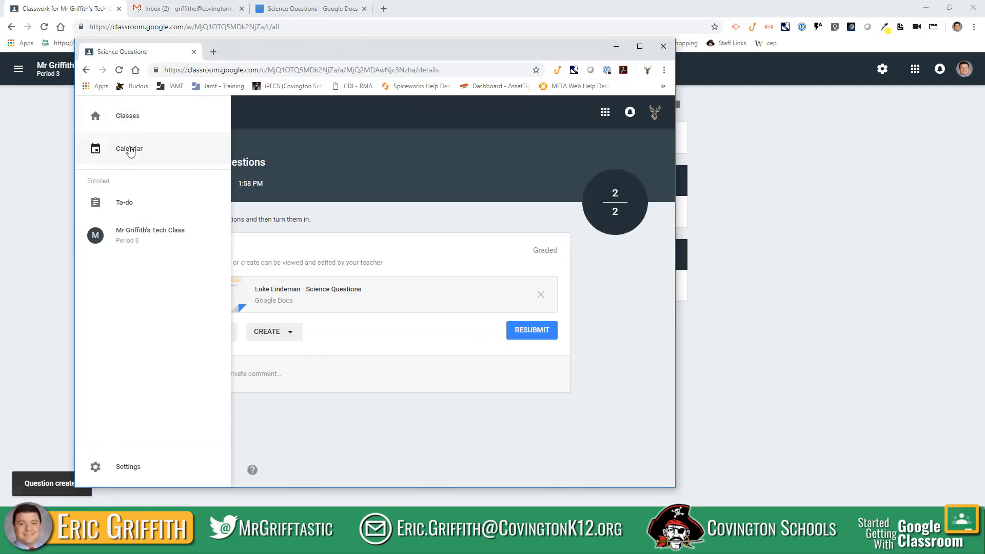
{"action": "left_click", "coordinate": [139, 129]}
{"action": "left_click", "coordinate": [154, 156]}
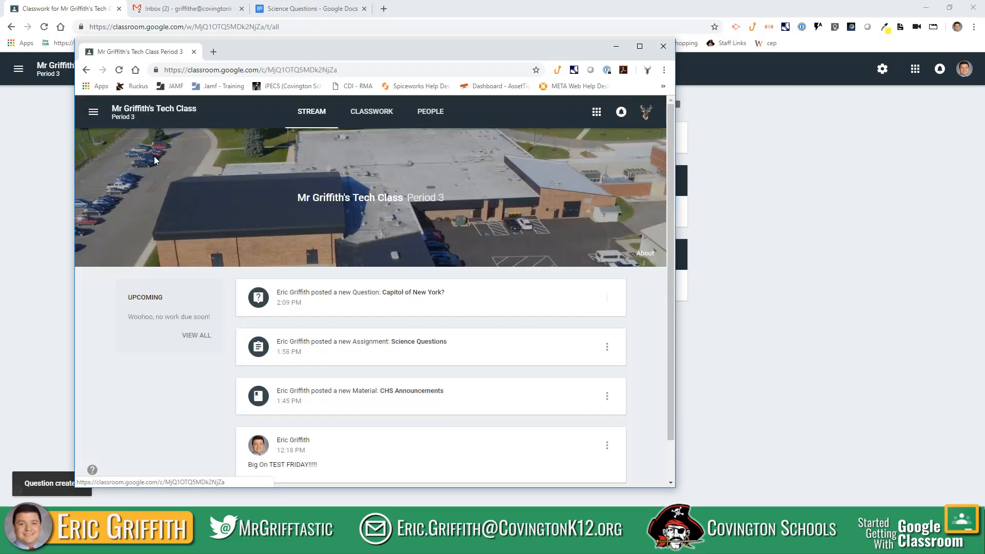
{"action": "scroll", "coordinate": [304, 336], "scroll_direction": "down", "scroll_amount": 1}
{"action": "scroll", "coordinate": [369, 313], "scroll_direction": "up", "scroll_amount": 1}
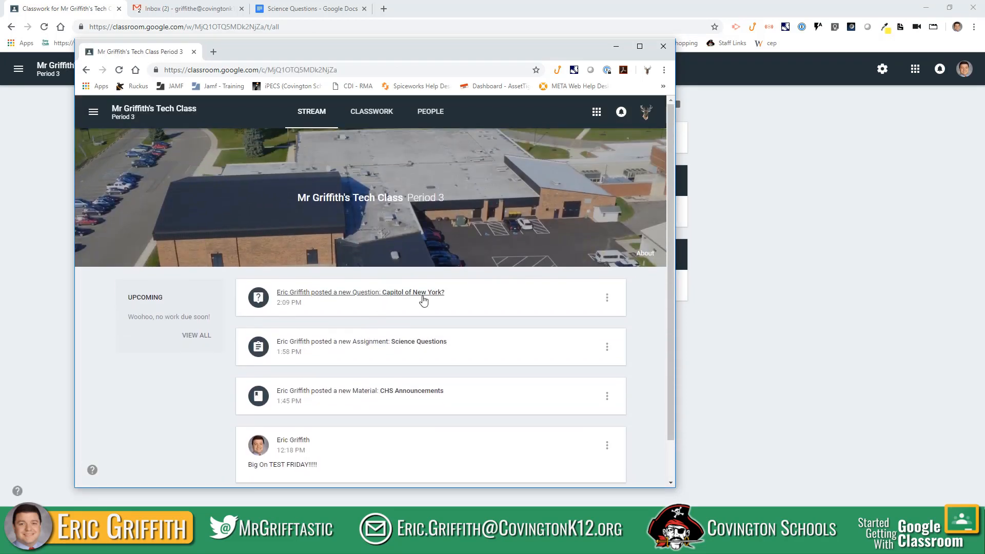
- Answer the "Capitol of New York?" question with "I don't know" from the student's account and turn it in
{"action": "left_click", "coordinate": [424, 291]}
{"action": "left_click", "coordinate": [247, 233]}
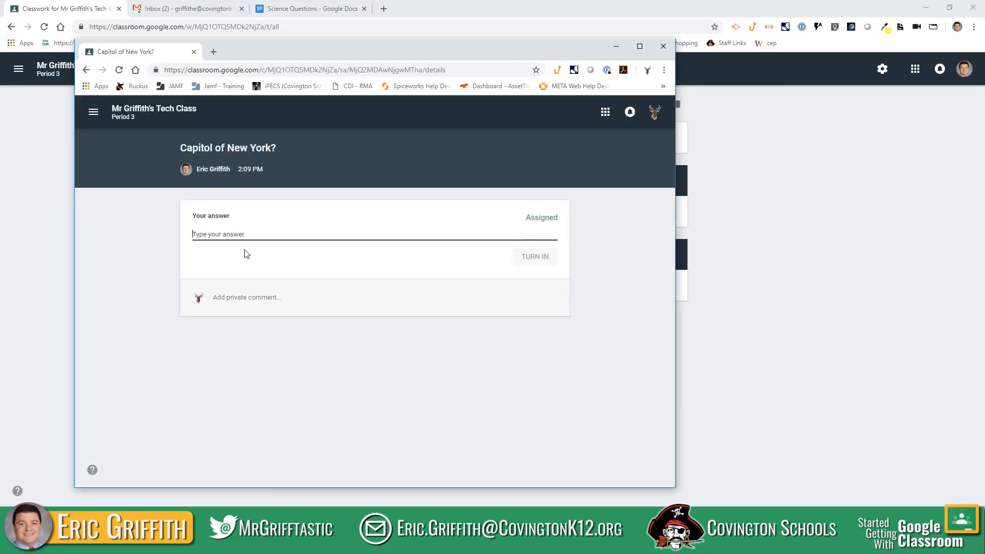
{"action": "type", "text": "I don't know"}
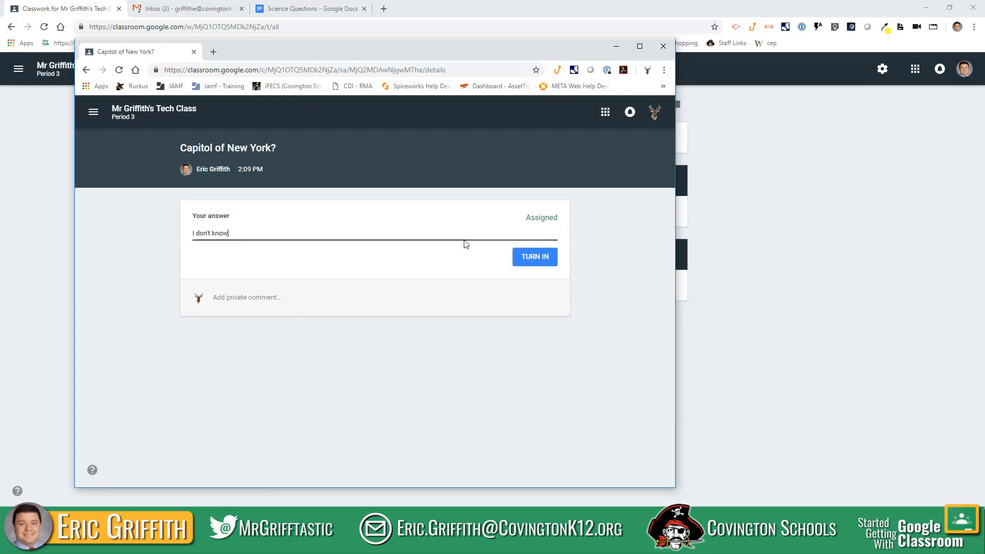
{"action": "left_click", "coordinate": [533, 257]}
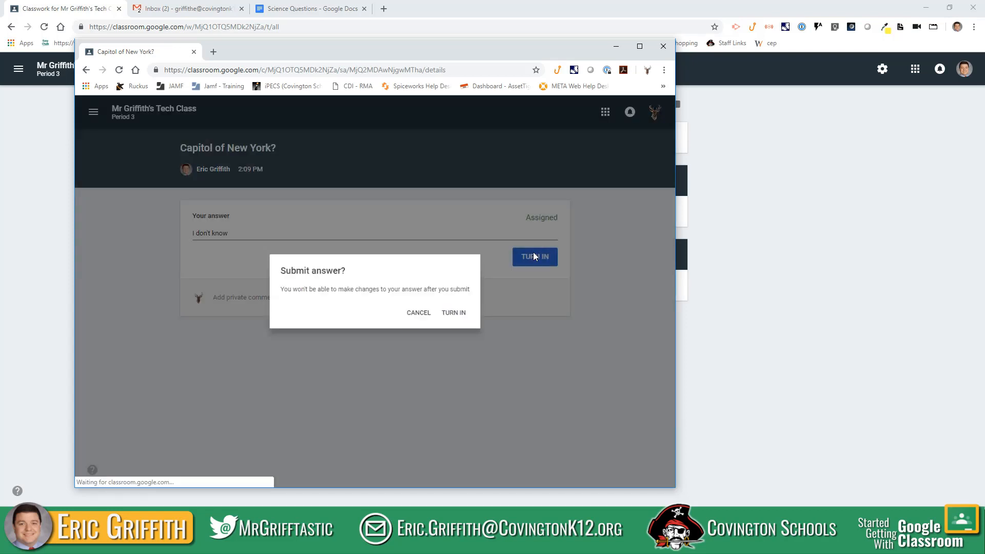
{"action": "left_click", "coordinate": [464, 314]}
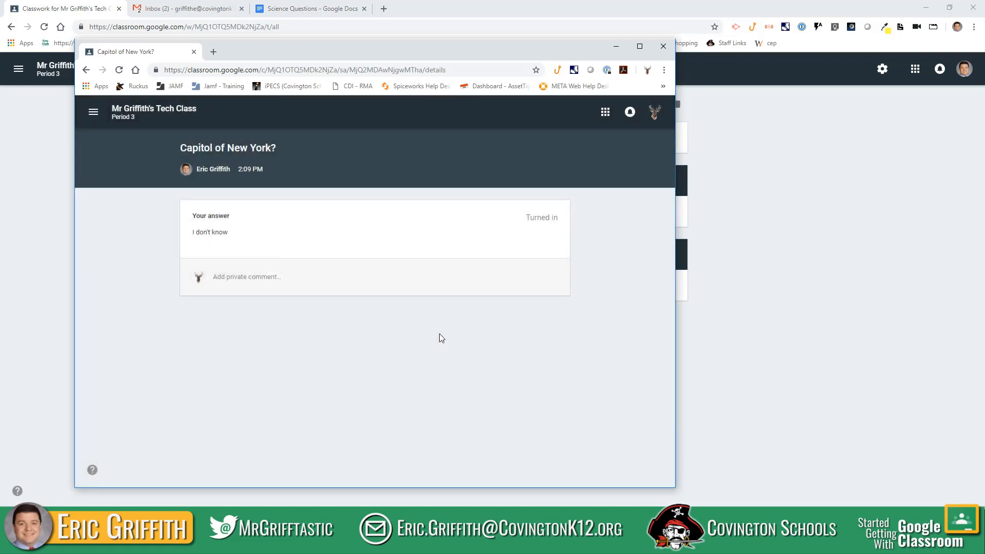
- Return the student's view to the class stream, and open the turned-in answers for "Capitol of New York?" in the teacher's window
{"action": "left_click", "coordinate": [125, 115]}
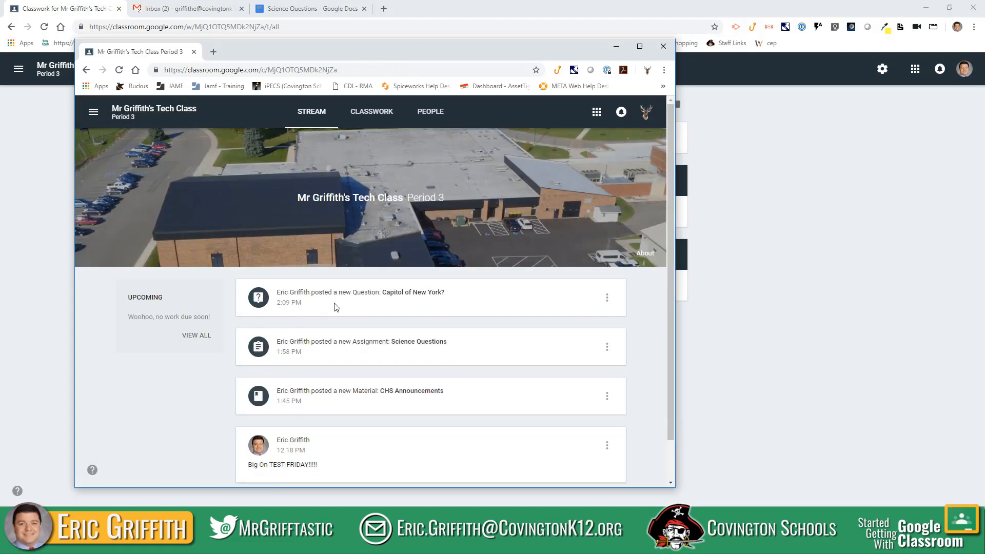
{"action": "mouse_move", "coordinate": [449, 47]}
{"action": "left_mouse_down"}
{"action": "mouse_move", "coordinate": [362, 46]}
{"action": "mouse_move", "coordinate": [468, 49]}
{"action": "mouse_move", "coordinate": [436, 47]}
{"action": "left_mouse_up"}
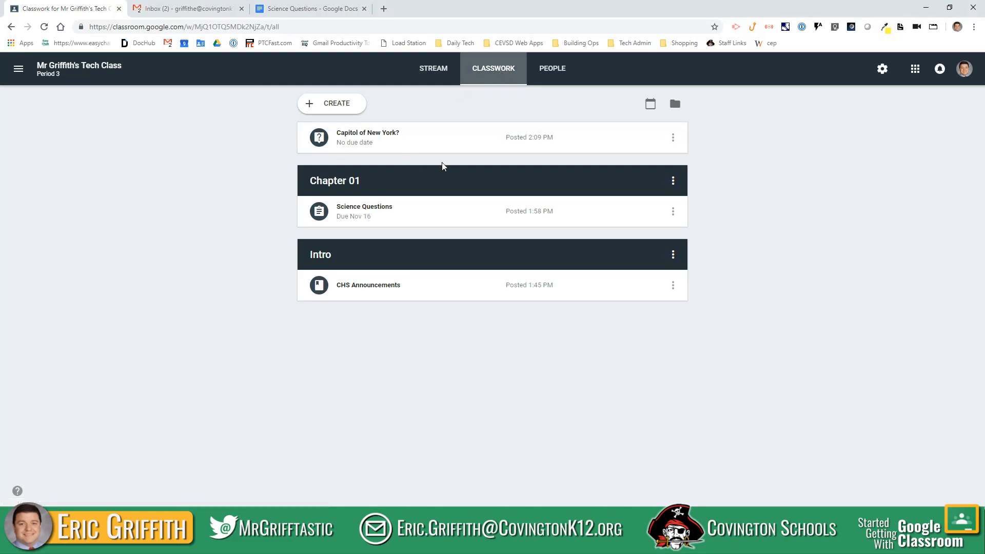
{"action": "left_click", "coordinate": [495, 147]}
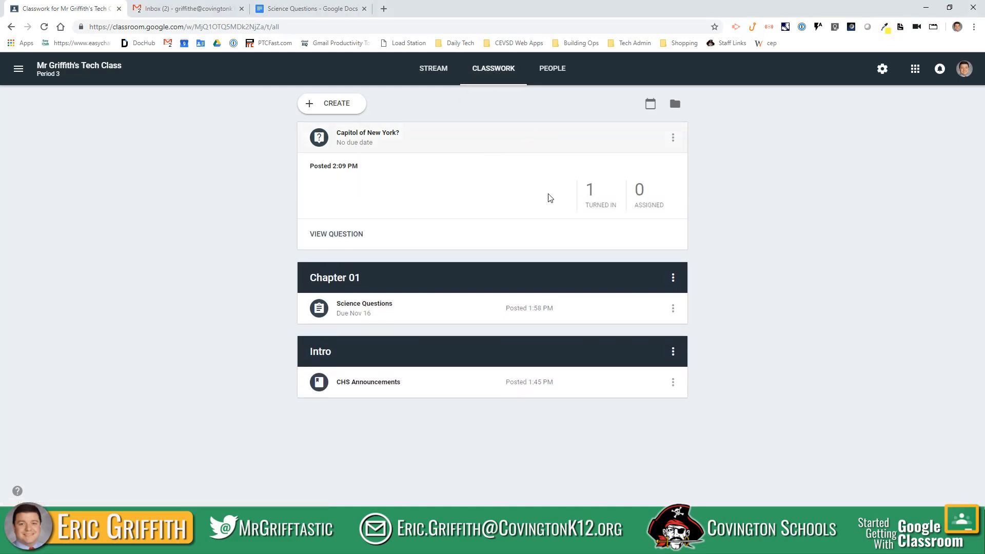
{"action": "left_click", "coordinate": [592, 201]}
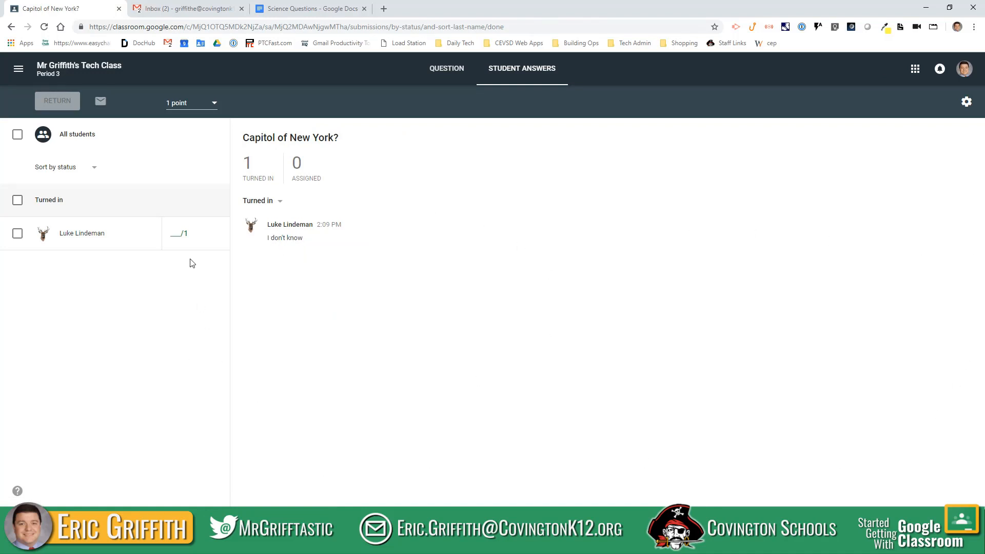
- Grade the student's answer 0 out of 1 and return it without a private comment
{"action": "left_click", "coordinate": [179, 234]}
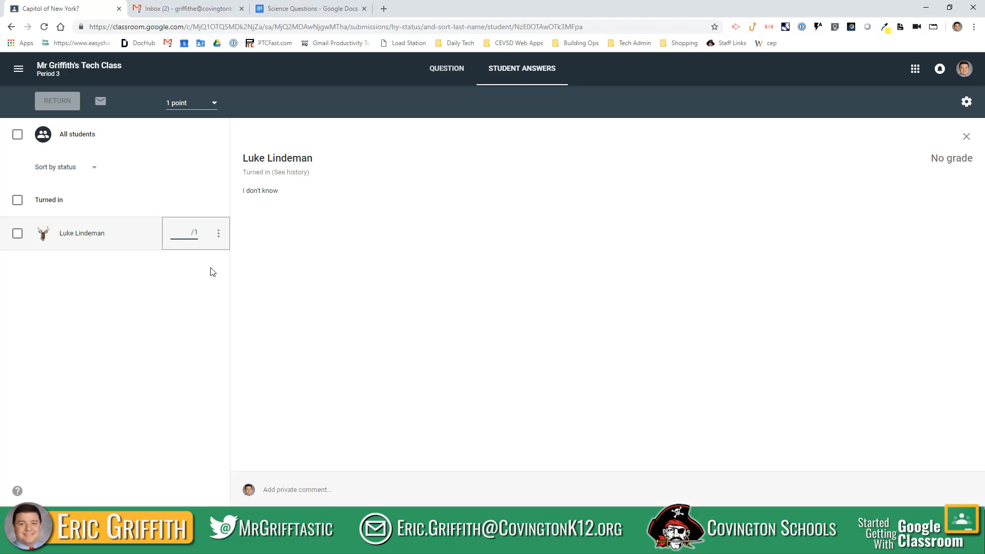
{"action": "type", "text": "0"}
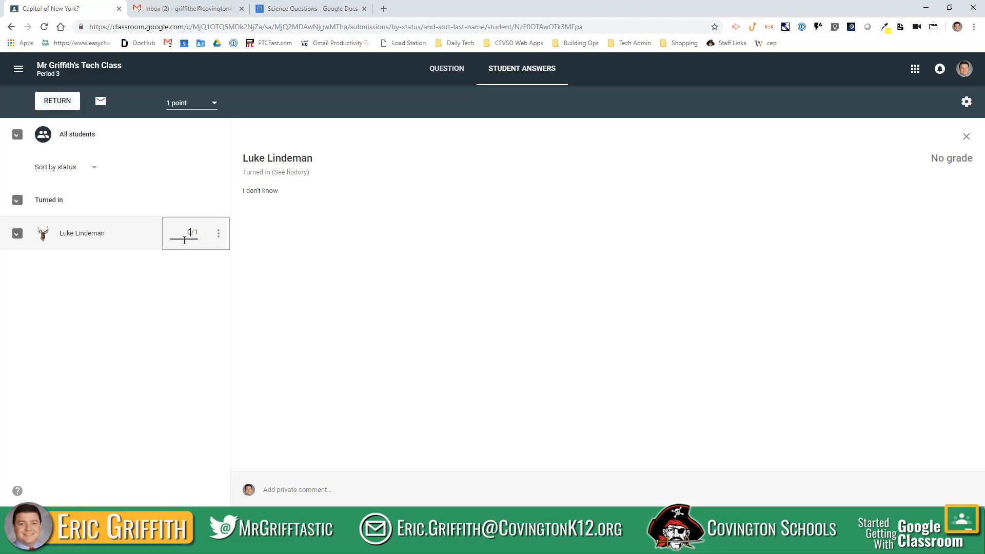
{"action": "left_click", "coordinate": [60, 99]}
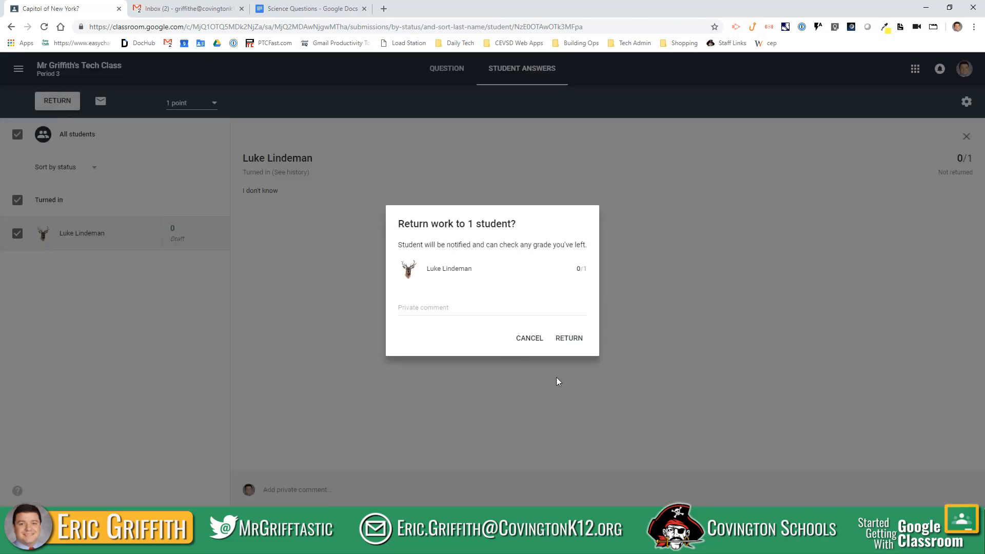
{"action": "left_click", "coordinate": [565, 341]}
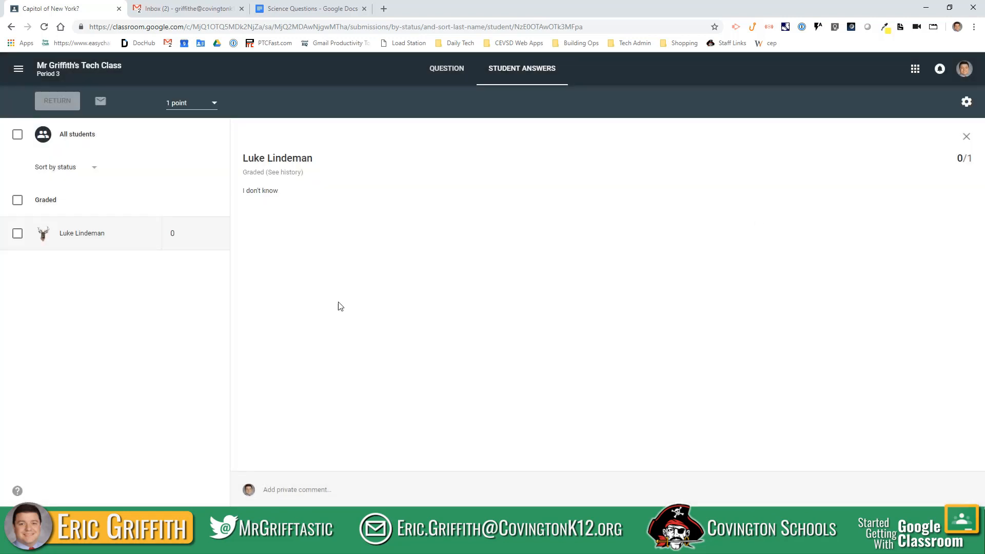
{"action": "left_click", "coordinate": [18, 234]}
- View the "Capitol of New York?" question page, and go back to the Period 3 class's classwork
{"action": "left_click", "coordinate": [454, 69]}
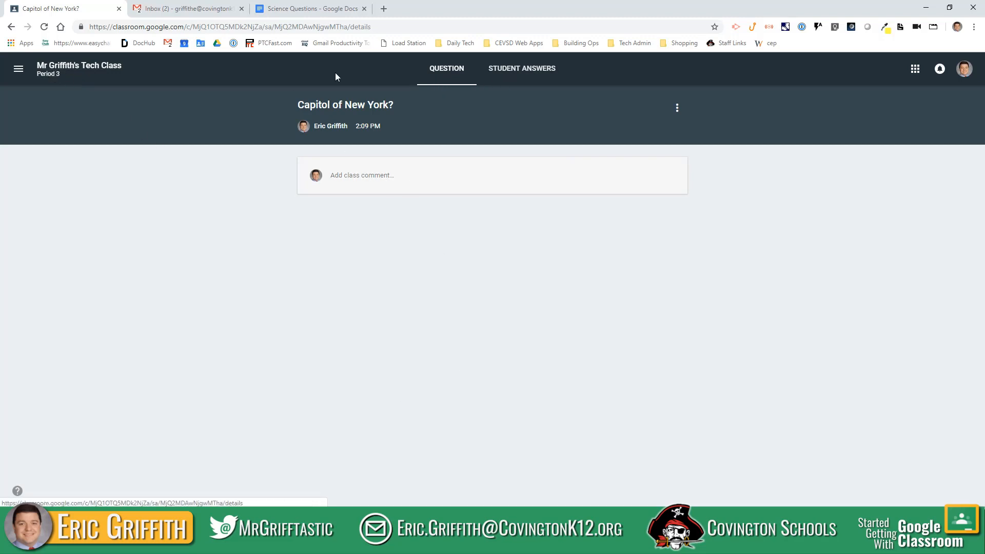
{"action": "left_click", "coordinate": [18, 70]}
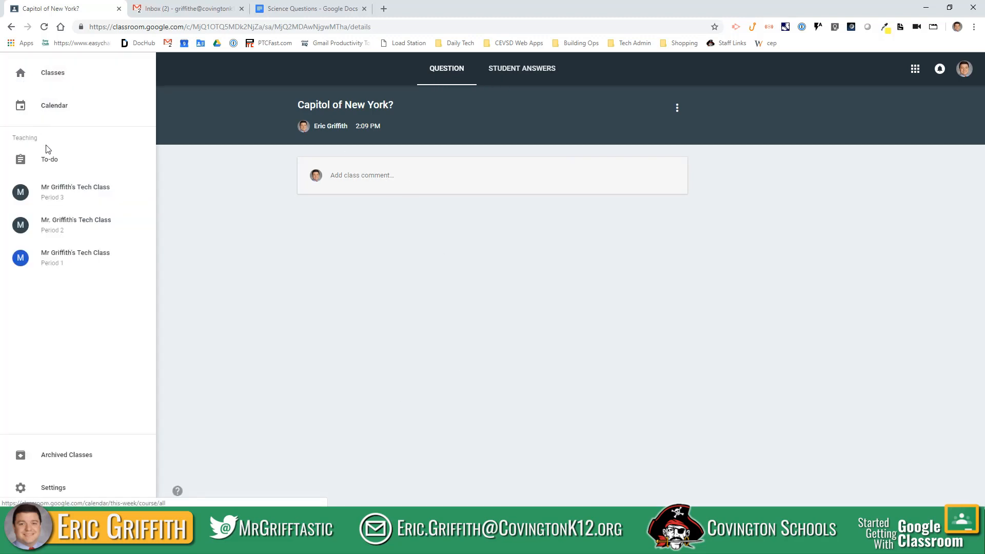
{"action": "left_click", "coordinate": [60, 193]}
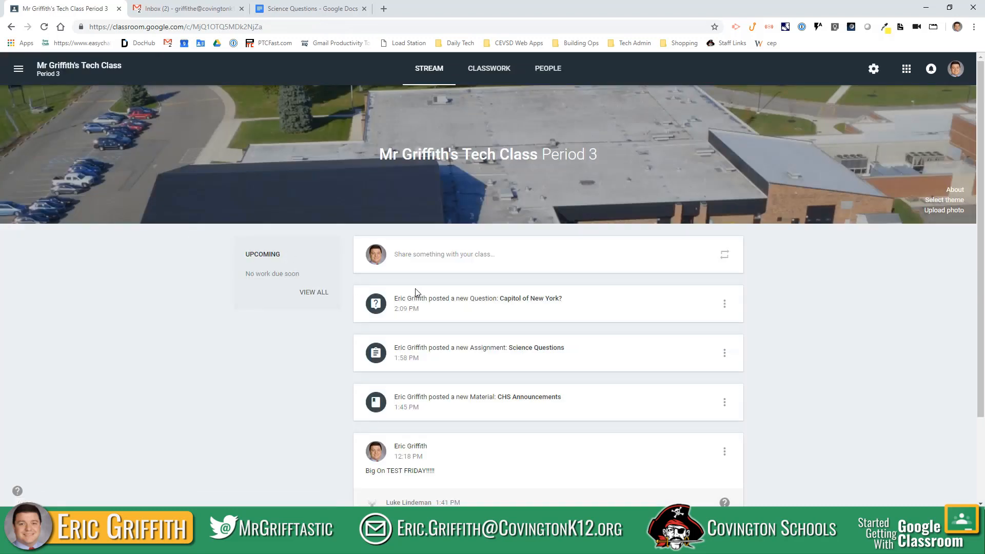
{"action": "left_click", "coordinate": [499, 79]}
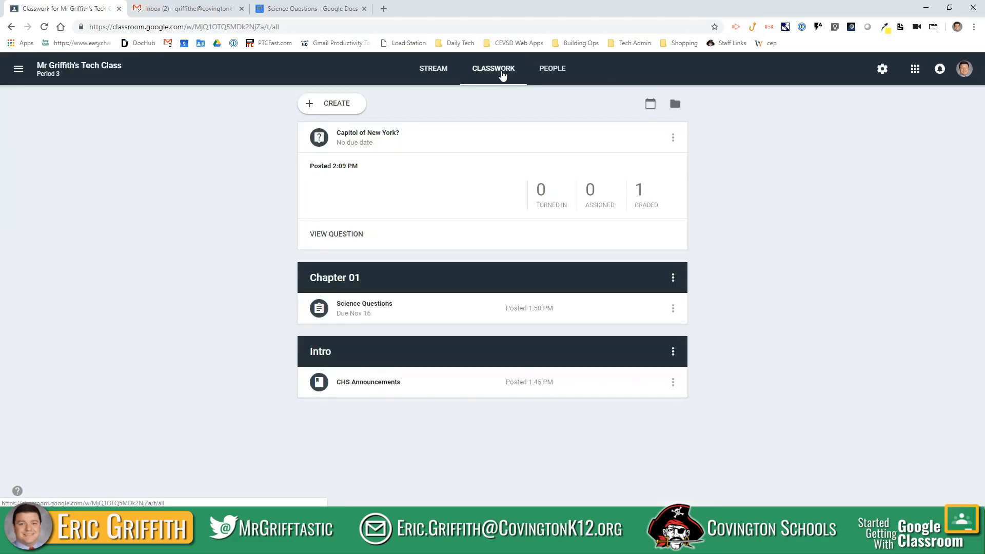
- Select the Science Questions post from the Period 3 class for reuse, and close the picker without reusing it
{"action": "left_click", "coordinate": [335, 109]}
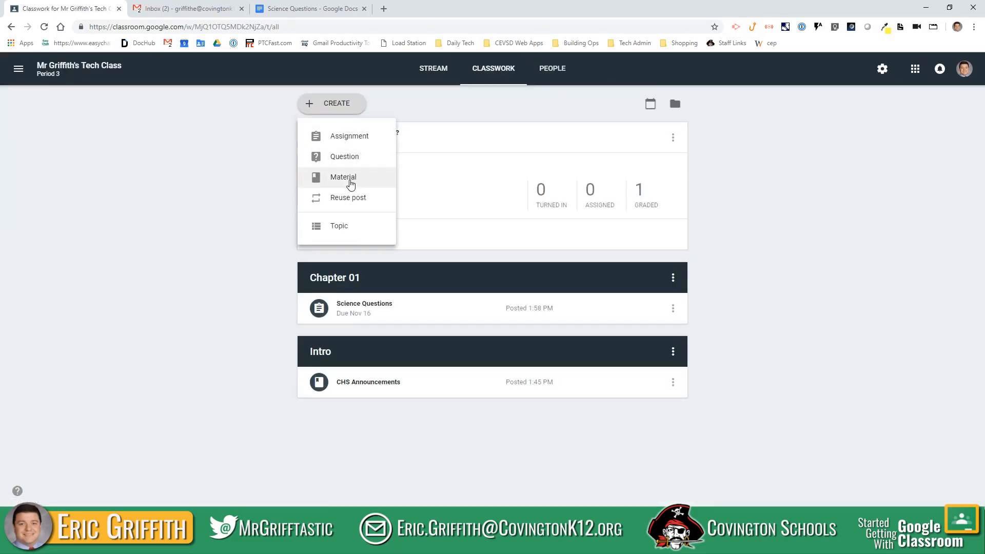
{"action": "left_click", "coordinate": [356, 203]}
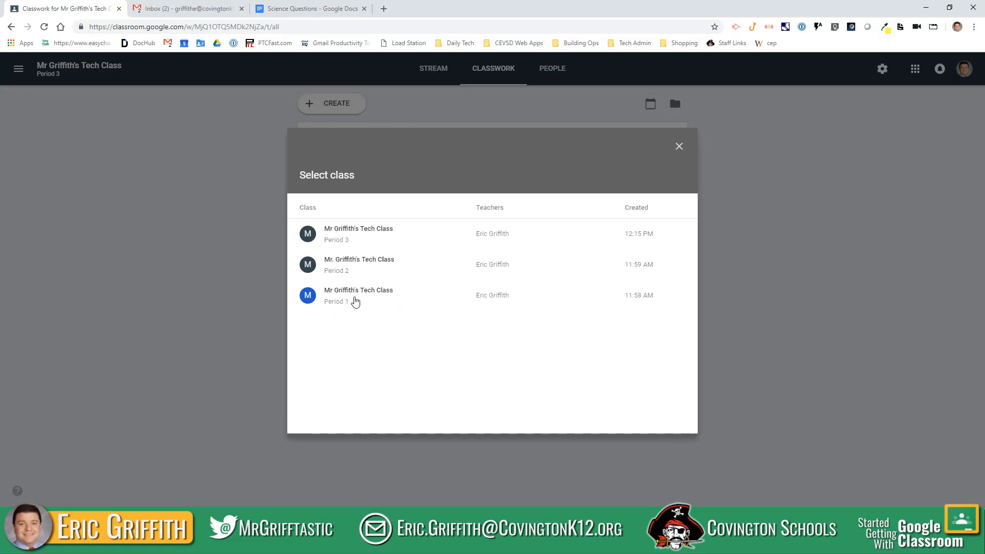
{"action": "left_click", "coordinate": [353, 234]}
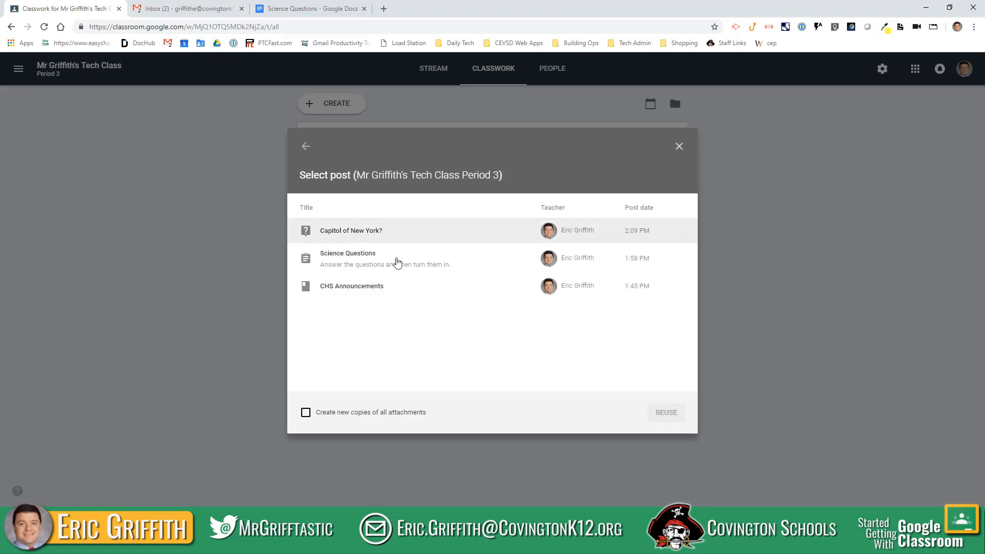
{"action": "left_click", "coordinate": [354, 261]}
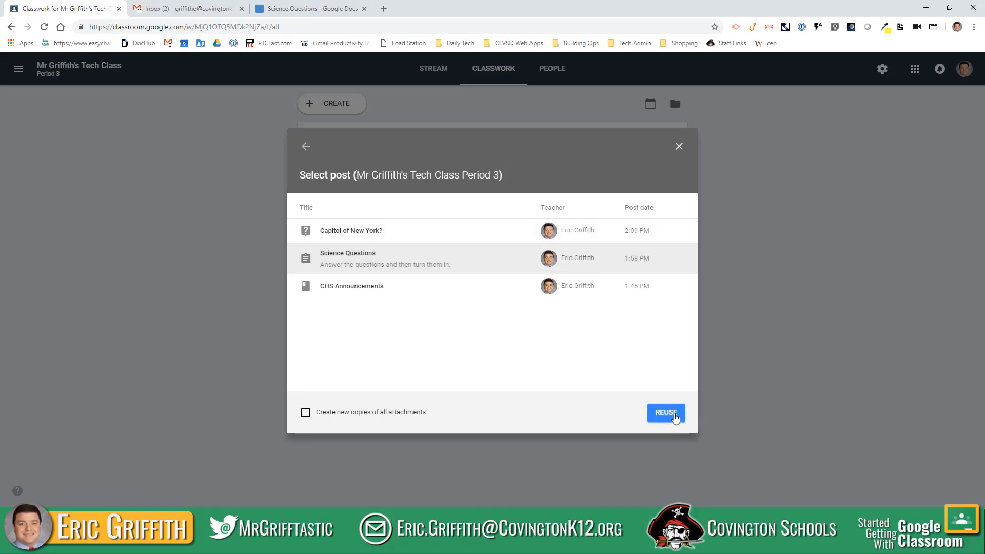
{"action": "left_click", "coordinate": [678, 148]}
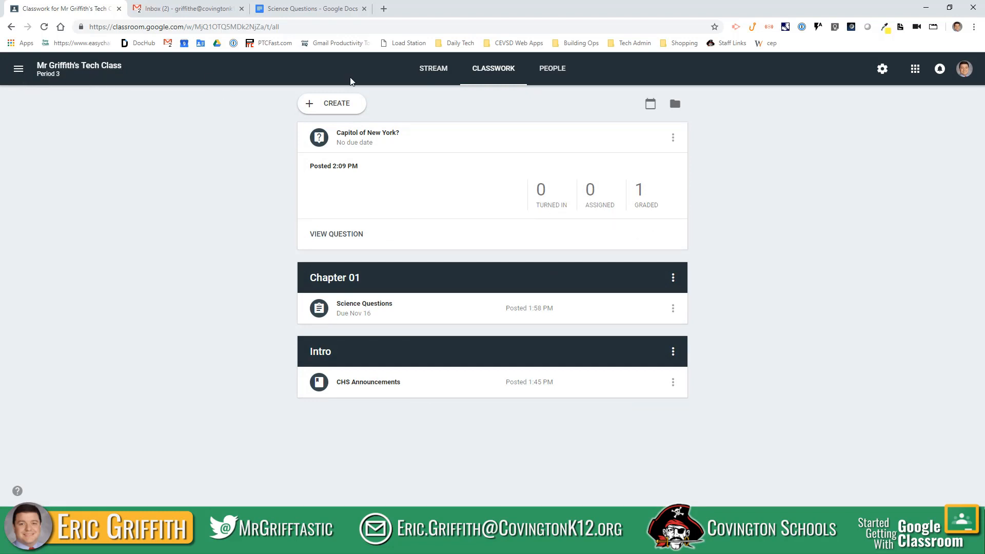
- View the Period 3 class's Google Calendar from the teacher's classwork page, and close it again
{"action": "left_click", "coordinate": [358, 103]}
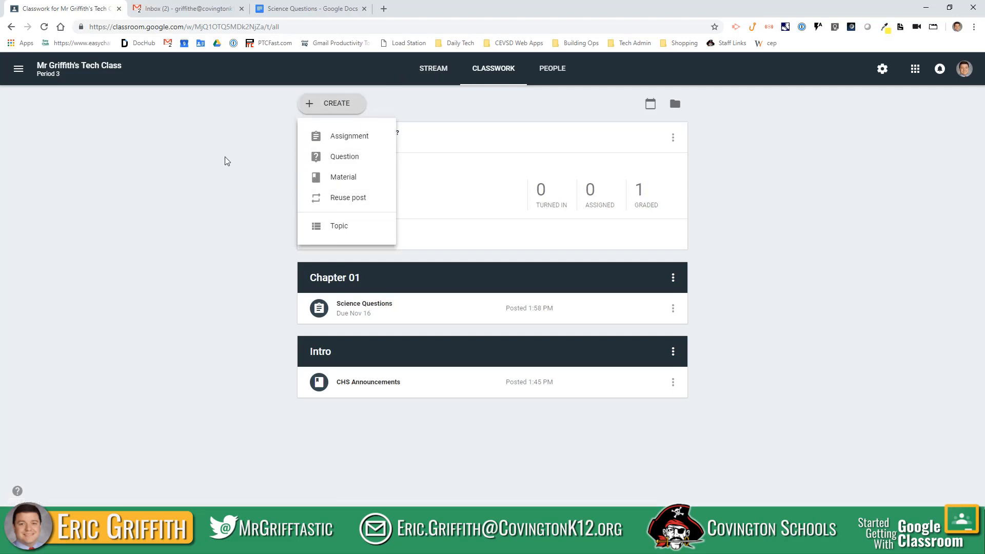
{"action": "left_click", "coordinate": [642, 105]}
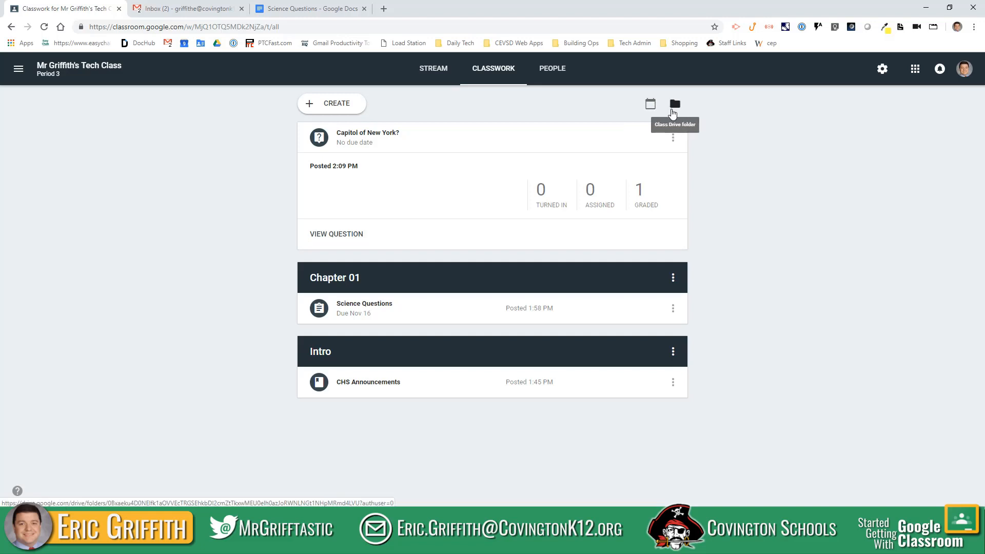
{"action": "left_click", "coordinate": [650, 104]}
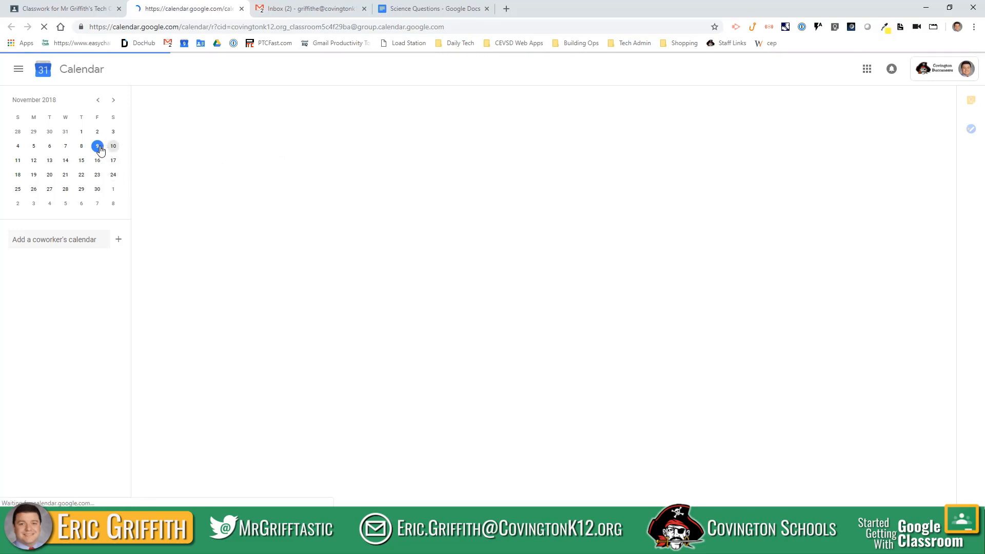
{"action": "left_click", "coordinate": [241, 10]}
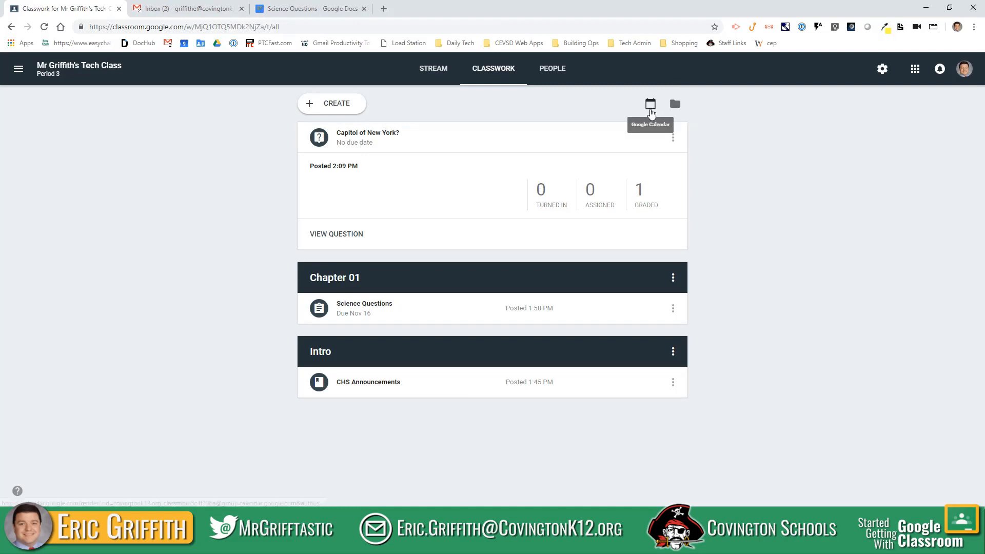
- Open the class's Google Calendar in the student's window, accept the suggested working hours and allow calendar notifications
{"action": "left_click_drag", "start_coordinate": [0, 69], "coordinate": [573, 41]}
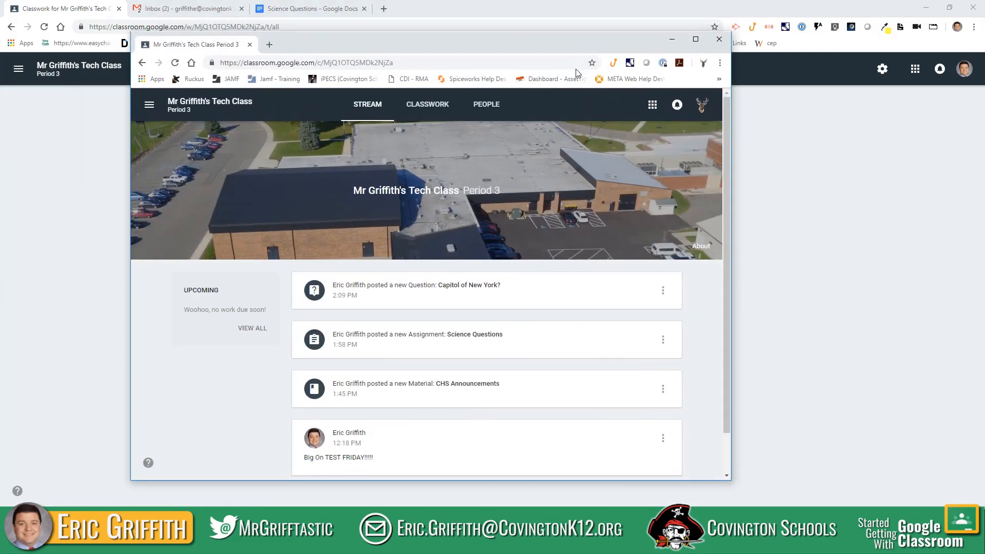
{"action": "left_click", "coordinate": [448, 107]}
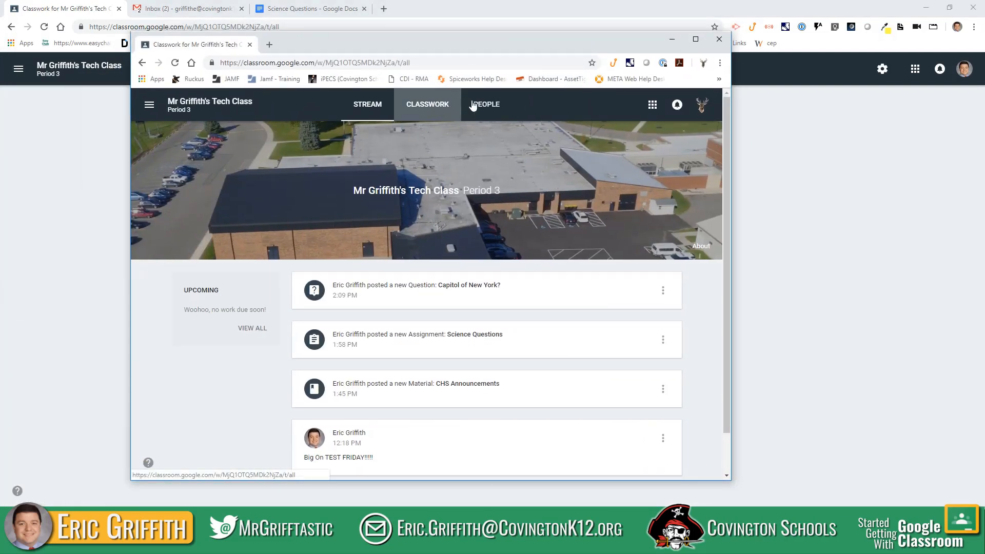
{"action": "left_click", "coordinate": [588, 139]}
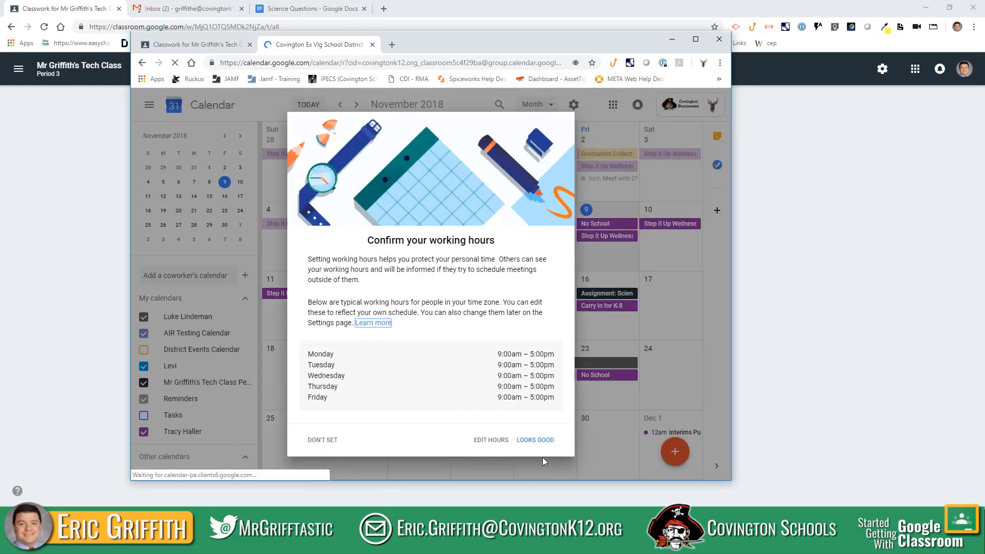
{"action": "left_click", "coordinate": [535, 440]}
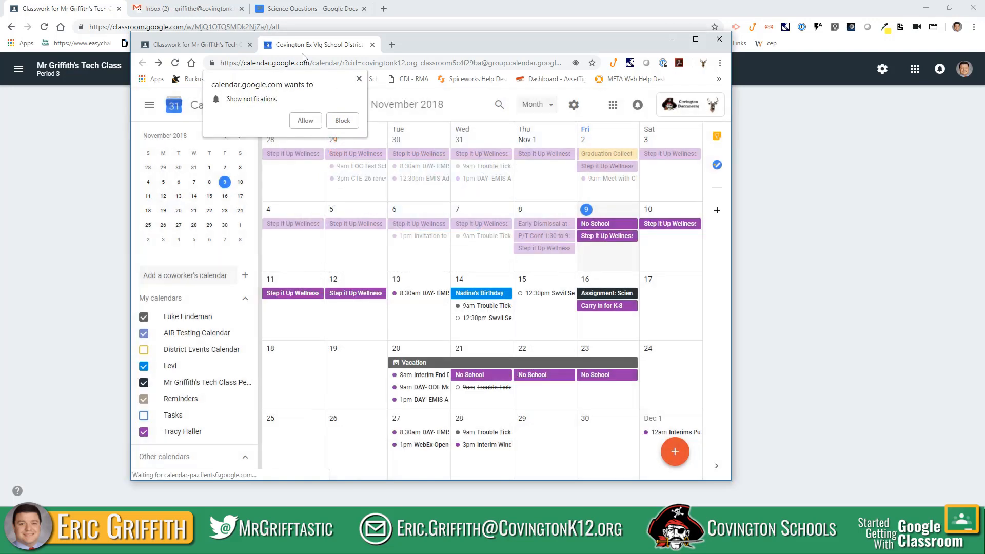
{"action": "left_click", "coordinate": [295, 118]}
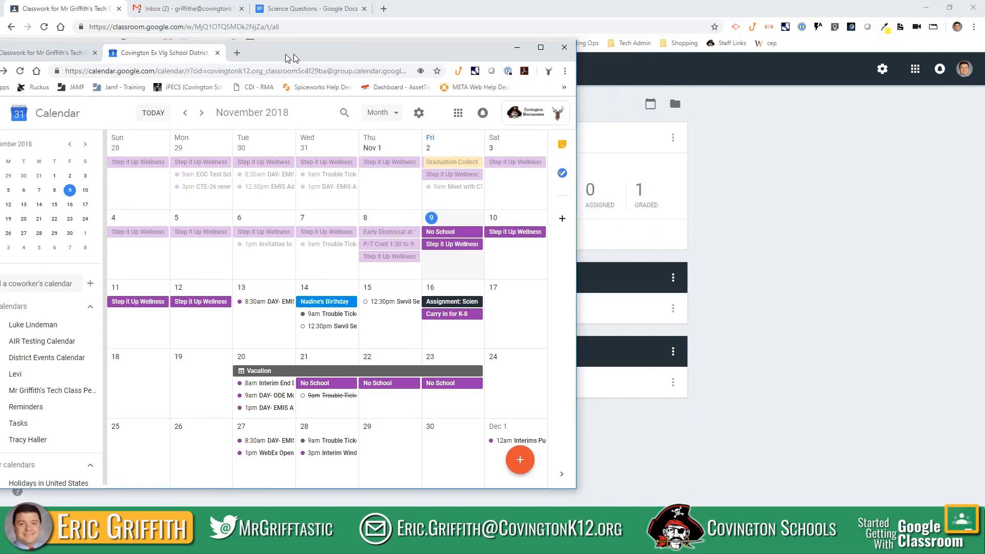
{"action": "left_click_drag", "start_coordinate": [451, 48], "coordinate": [0, 31]}
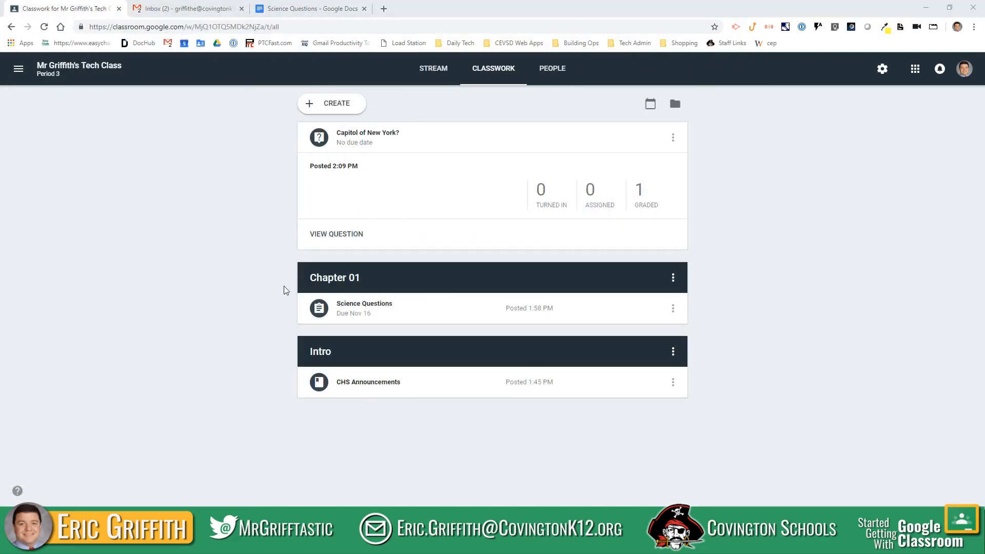
- View the Science Questions folder in the teacher's class Drive folder, and the class Drive folder in the student's window
{"action": "left_click", "coordinate": [675, 105]}
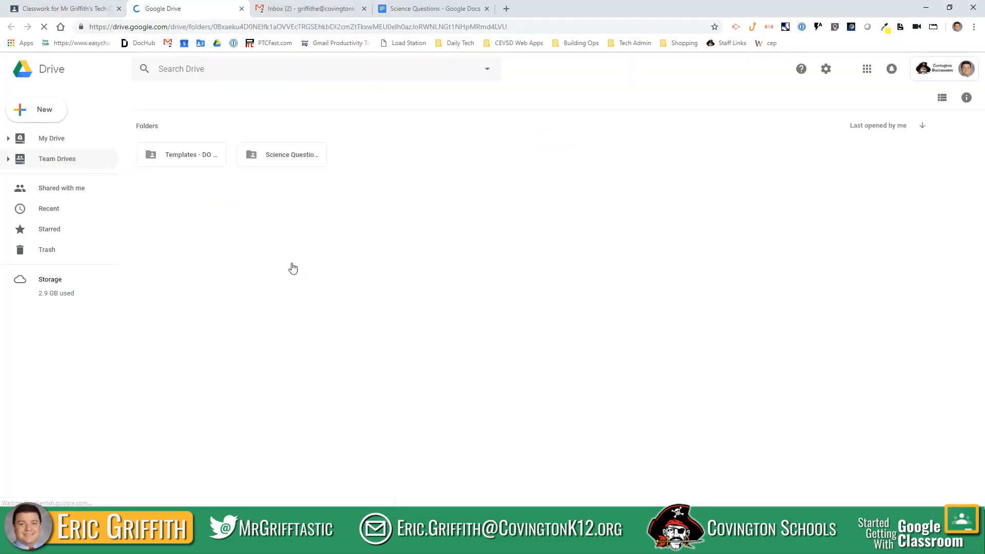
{"action": "double_click", "coordinate": [268, 161]}
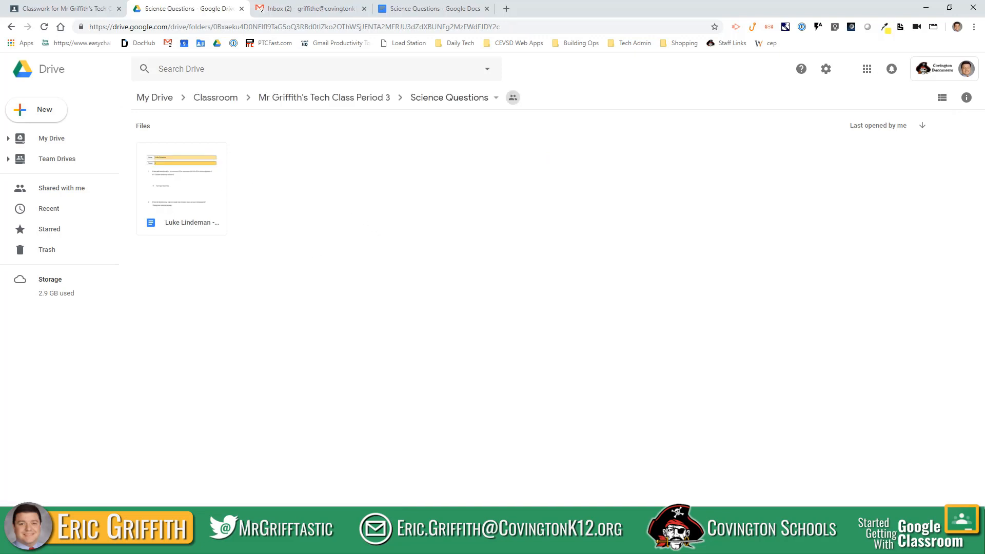
{"action": "key", "text": "alt+Tab"}
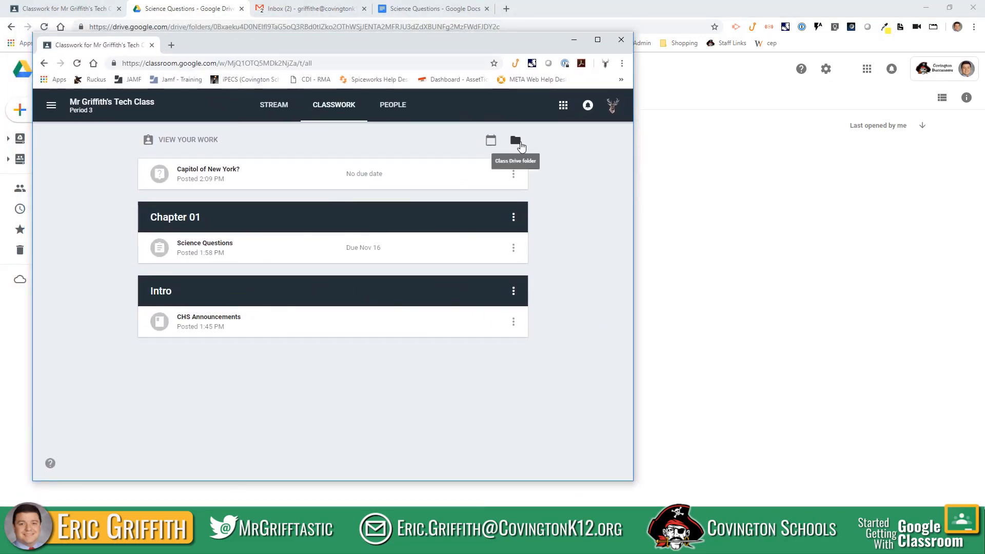
{"action": "left_click", "coordinate": [514, 139]}
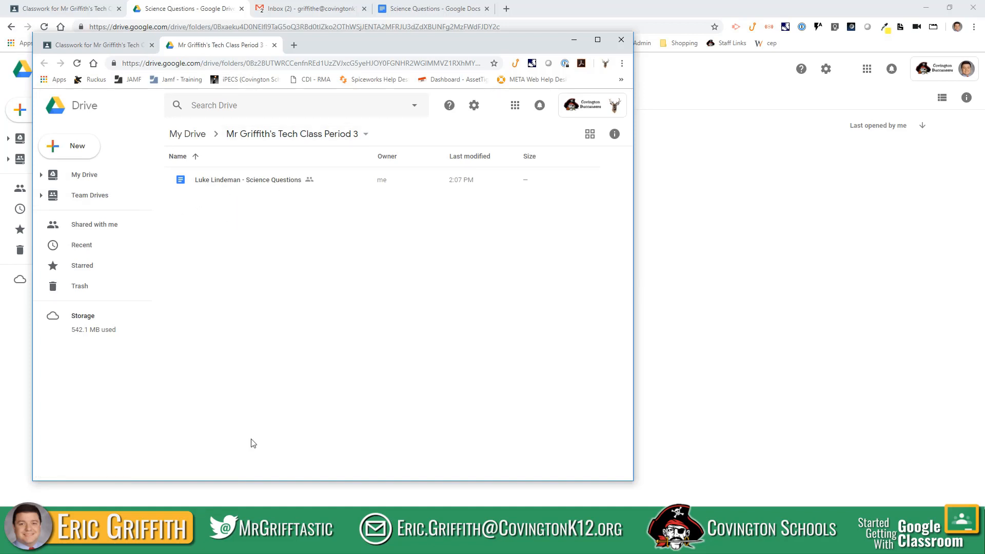
{"action": "left_click_drag", "start_coordinate": [422, 40], "coordinate": [0, 47]}
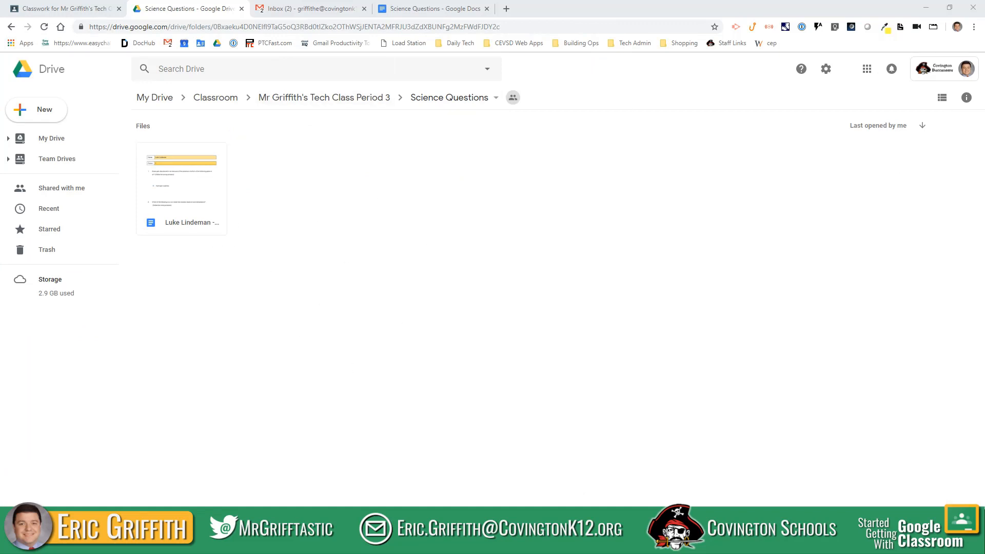
{"action": "left_click_drag", "start_coordinate": [0, 77], "coordinate": [565, 46]}
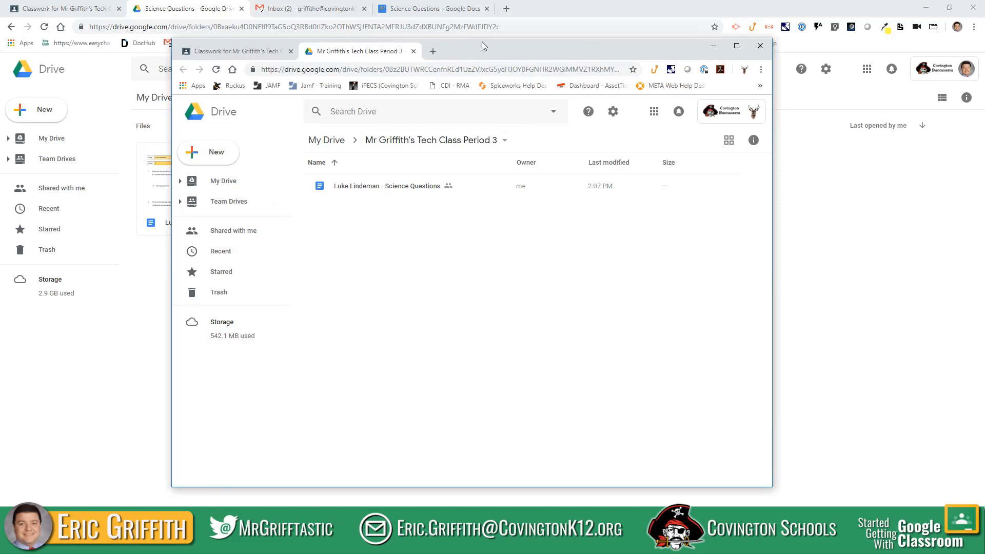
{"action": "left_click_drag", "start_coordinate": [483, 46], "coordinate": [0, 47]}
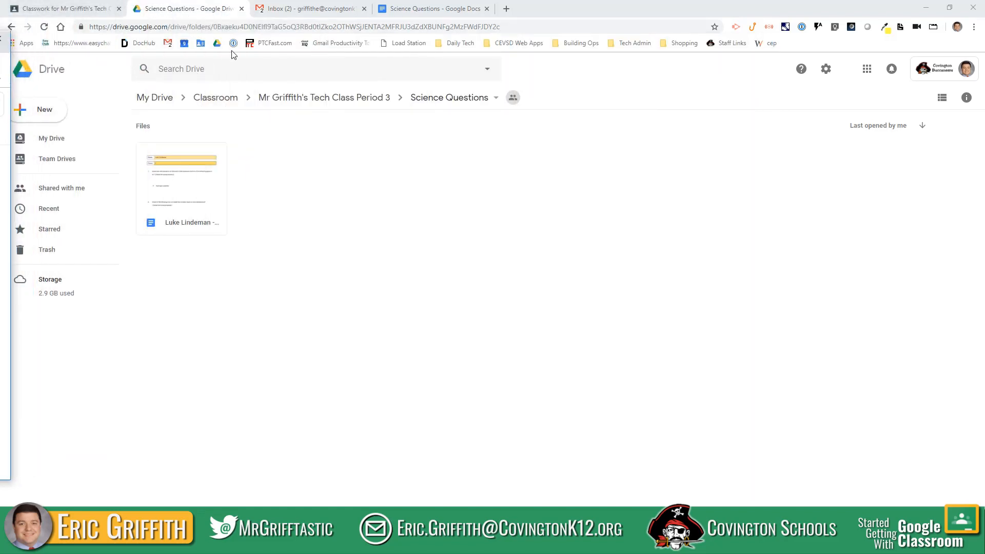
- Return to the teacher's Classroom and open the to-do list of work to review for all classes
{"action": "left_click", "coordinate": [67, 9]}
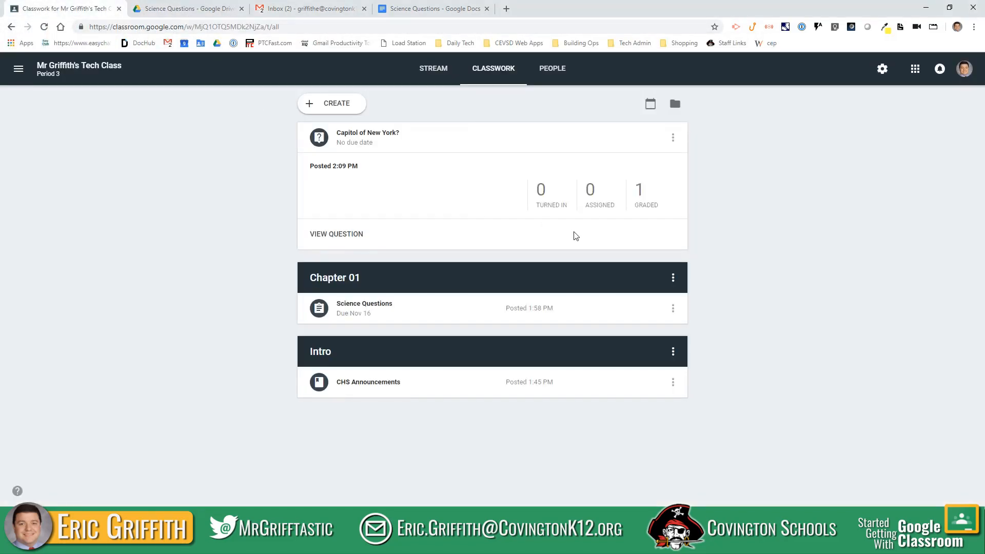
{"action": "left_click", "coordinate": [19, 71]}
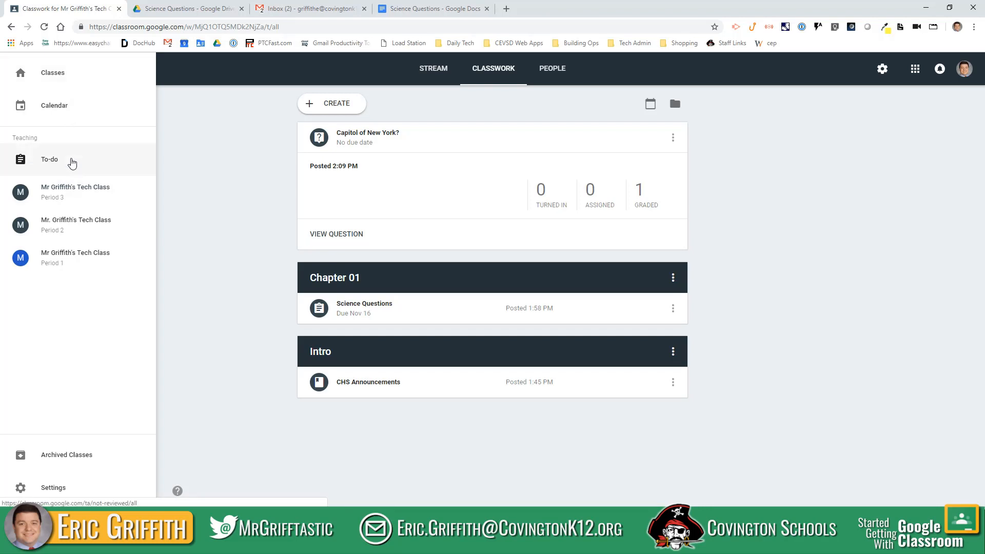
{"action": "left_click", "coordinate": [69, 160]}
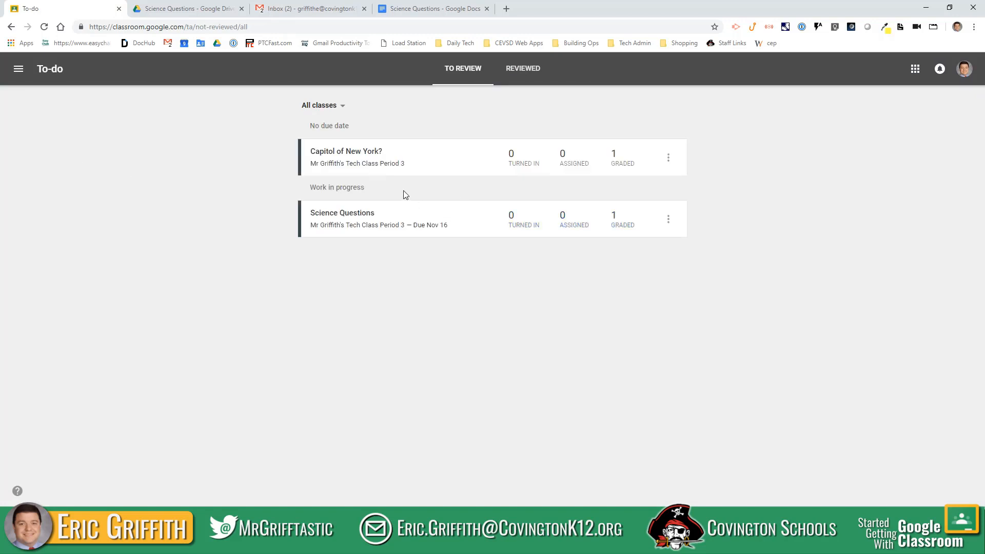
- Open the Classroom settings and look through the profile and notification options
{"action": "left_click", "coordinate": [18, 69]}
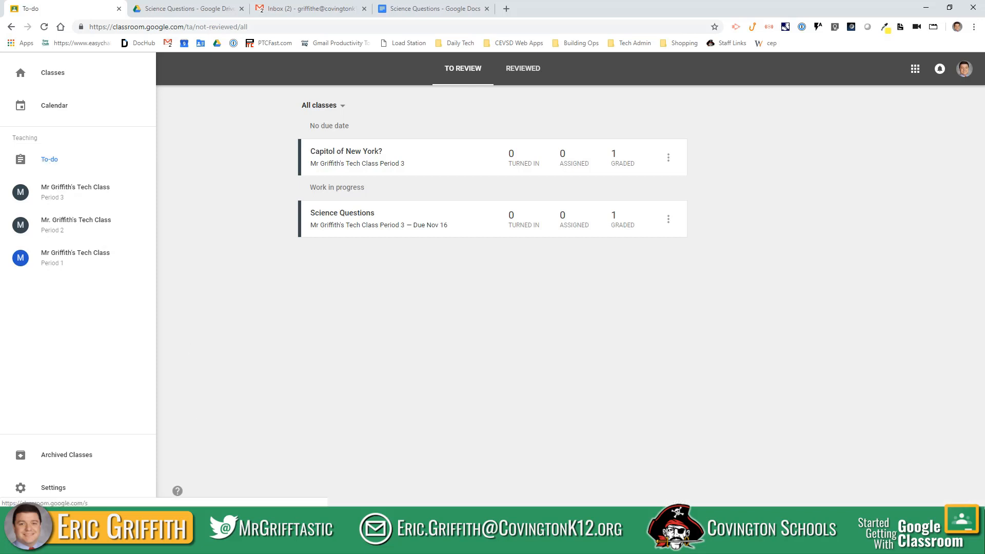
{"action": "left_click", "coordinate": [54, 493]}
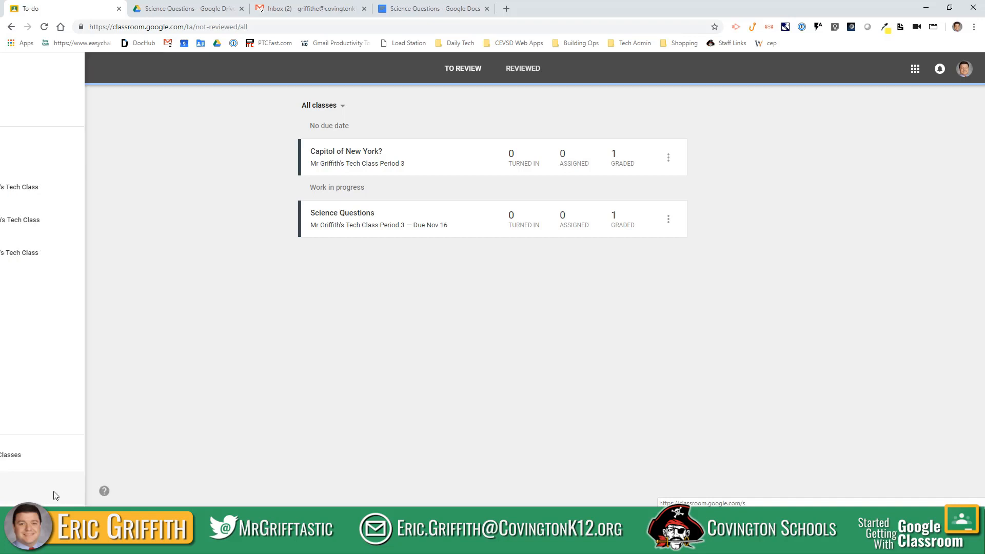
{"action": "scroll", "coordinate": [565, 256], "scroll_direction": "down", "scroll_amount": 1}
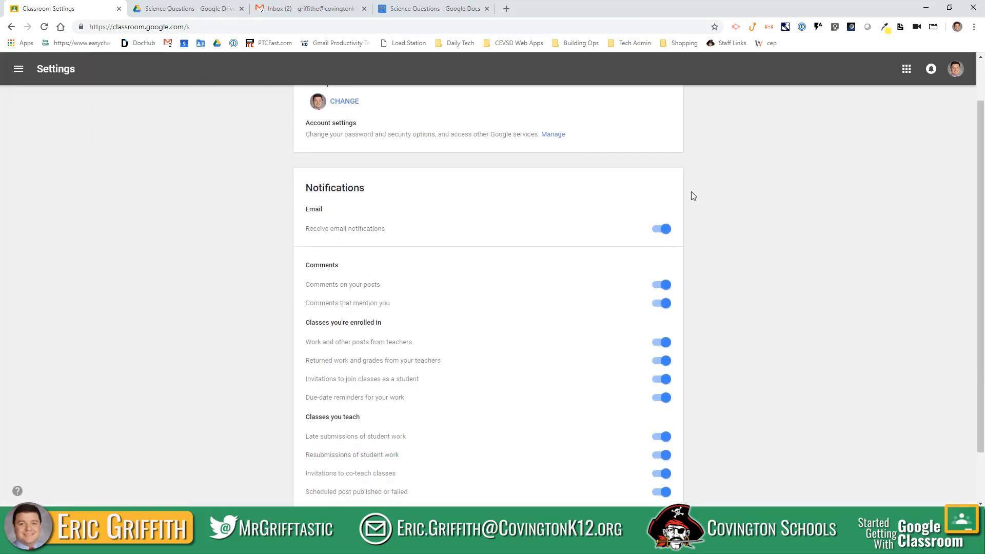
{"action": "scroll", "coordinate": [662, 234], "scroll_direction": "down", "scroll_amount": 1}
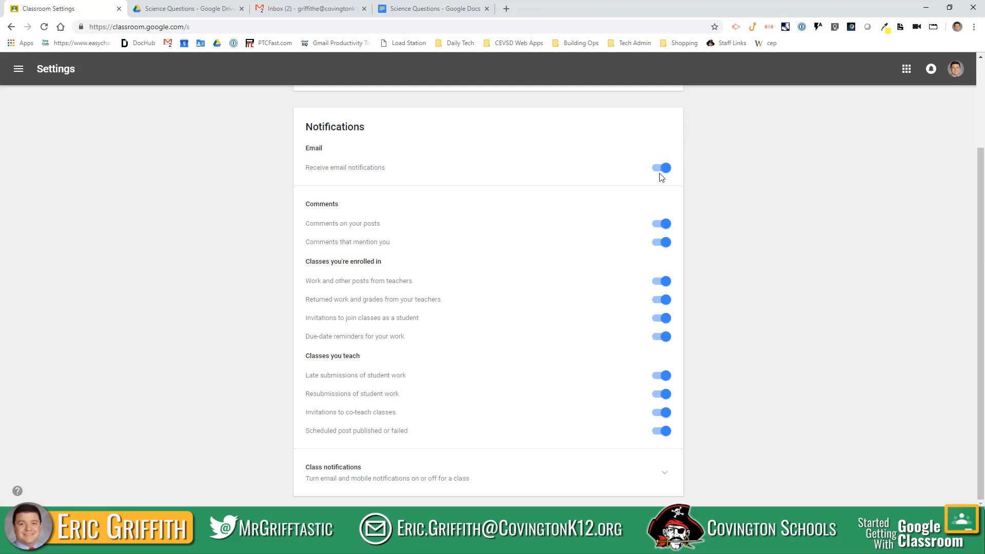
{"action": "scroll", "coordinate": [661, 180], "scroll_direction": "up", "scroll_amount": 1}
{"action": "scroll", "coordinate": [665, 189], "scroll_direction": "up", "scroll_amount": 1}
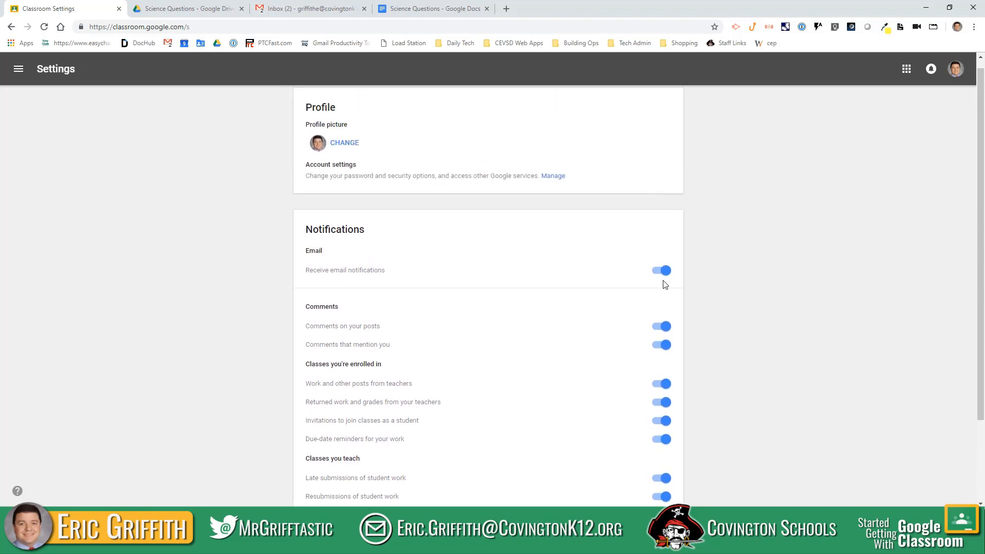
- Go back to the to-do list, and open the archived classes
{"action": "left_click", "coordinate": [18, 69]}
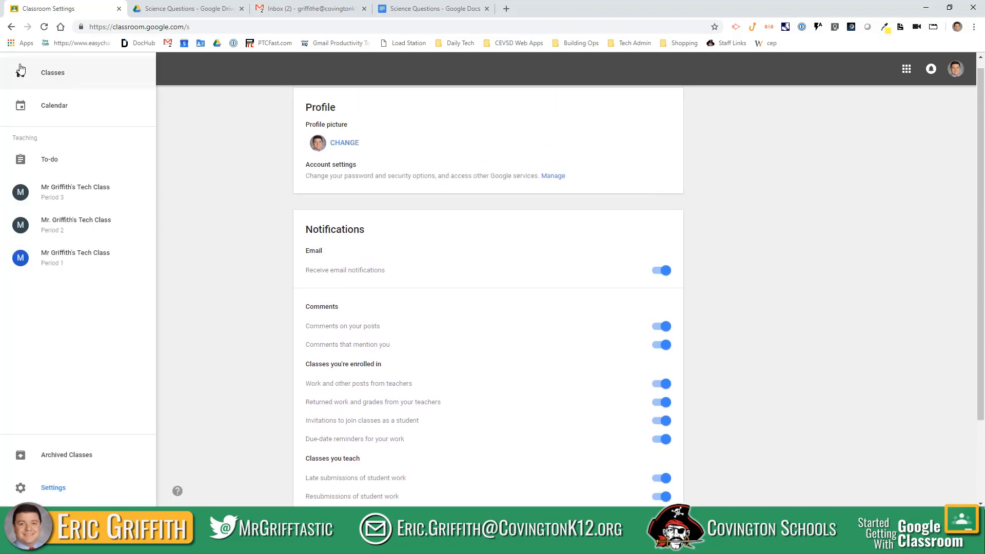
{"action": "left_click", "coordinate": [62, 165]}
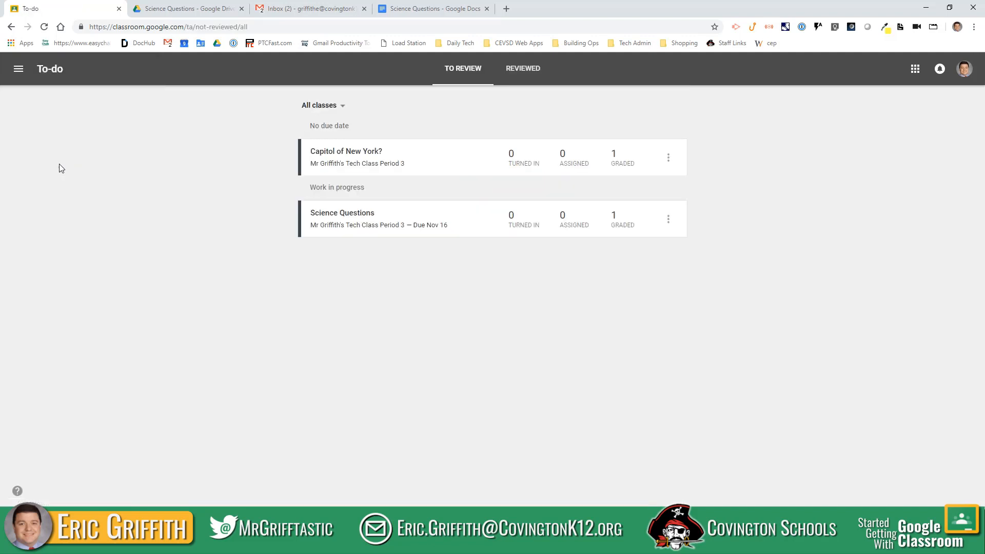
{"action": "left_click", "coordinate": [22, 68]}
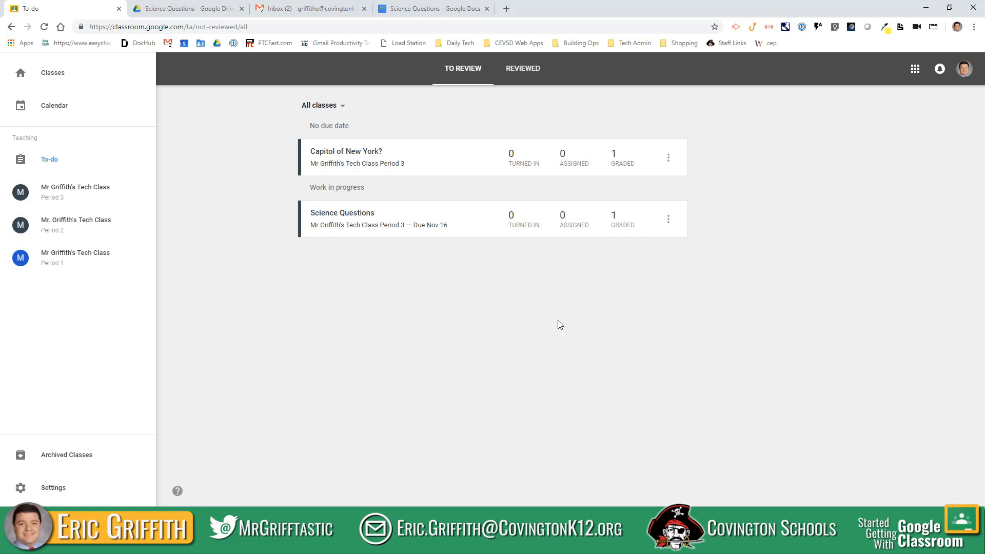
{"action": "left_click", "coordinate": [53, 458]}
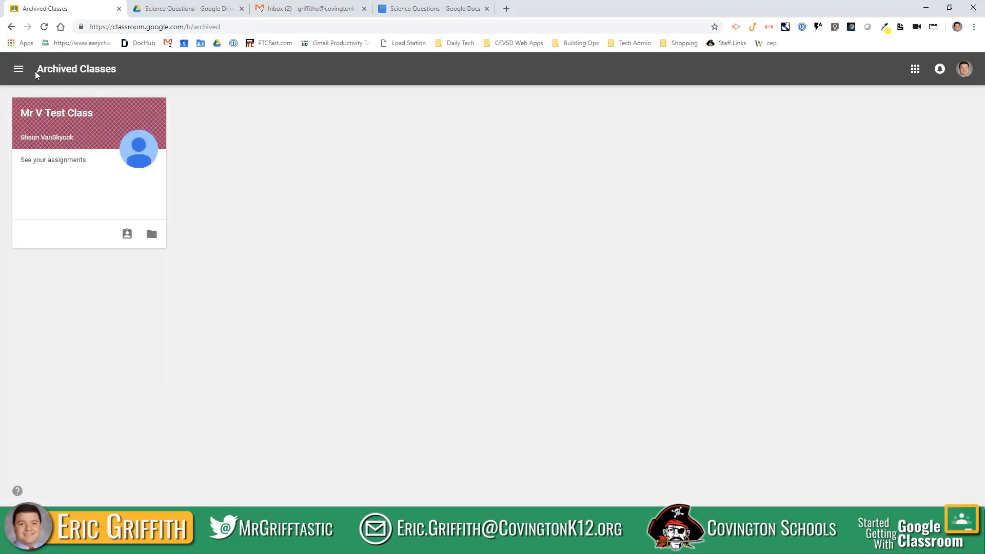
- Return to the overview of all classes and dismiss the "What's new in Classroom!" notice
{"action": "left_click", "coordinate": [19, 70]}
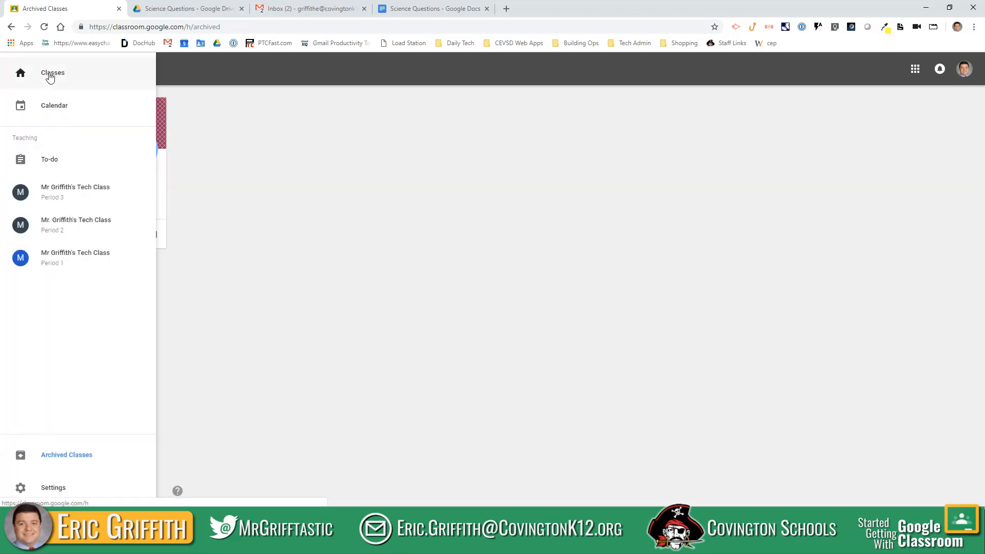
{"action": "left_click", "coordinate": [50, 75]}
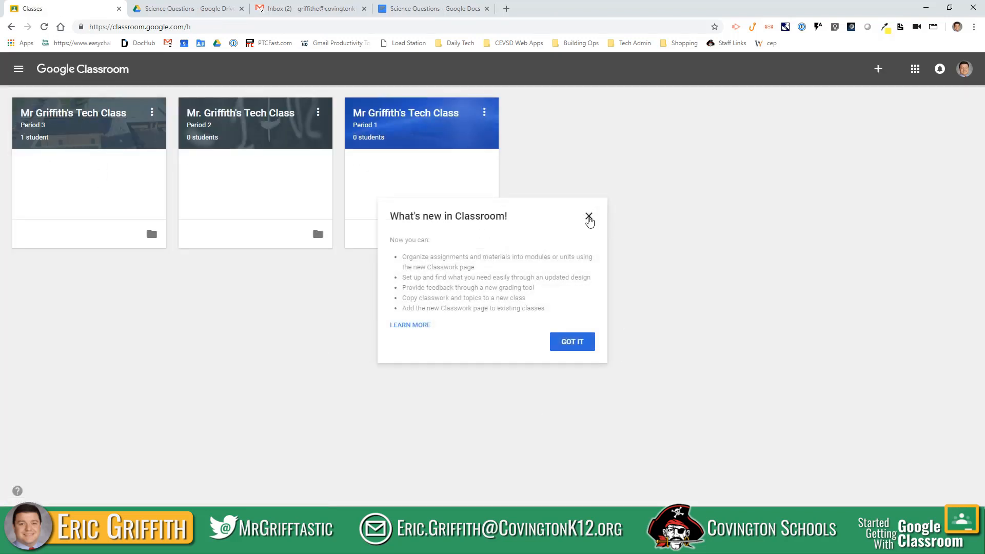
{"action": "left_click", "coordinate": [589, 218]}
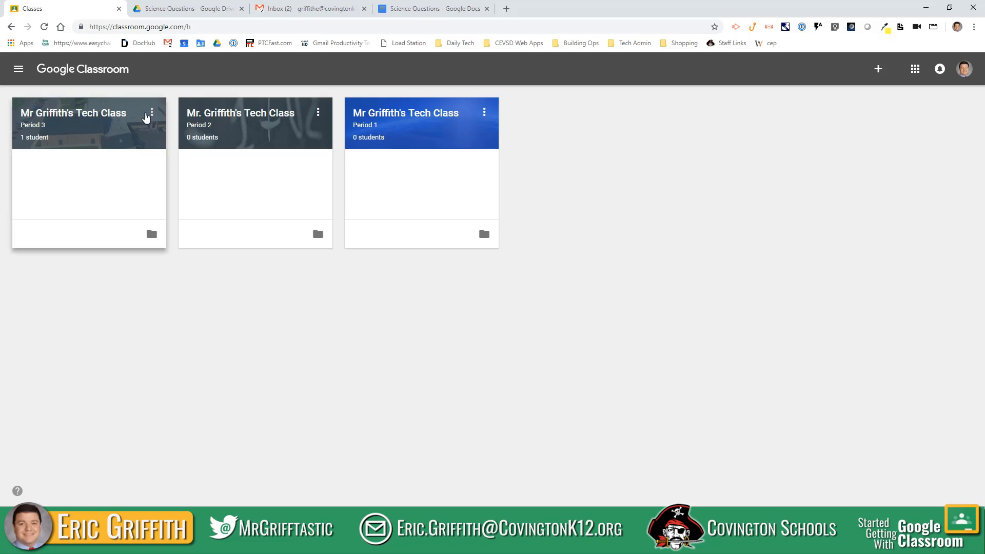
- Archive the Period 3 Tech Class and confirm the archiving
{"action": "left_click", "coordinate": [152, 113]}
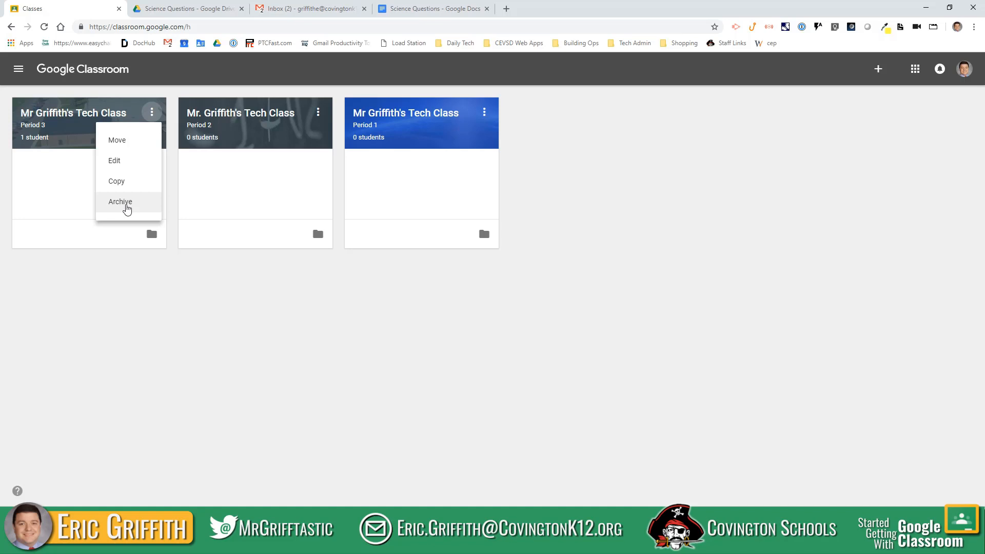
{"action": "left_click", "coordinate": [126, 205]}
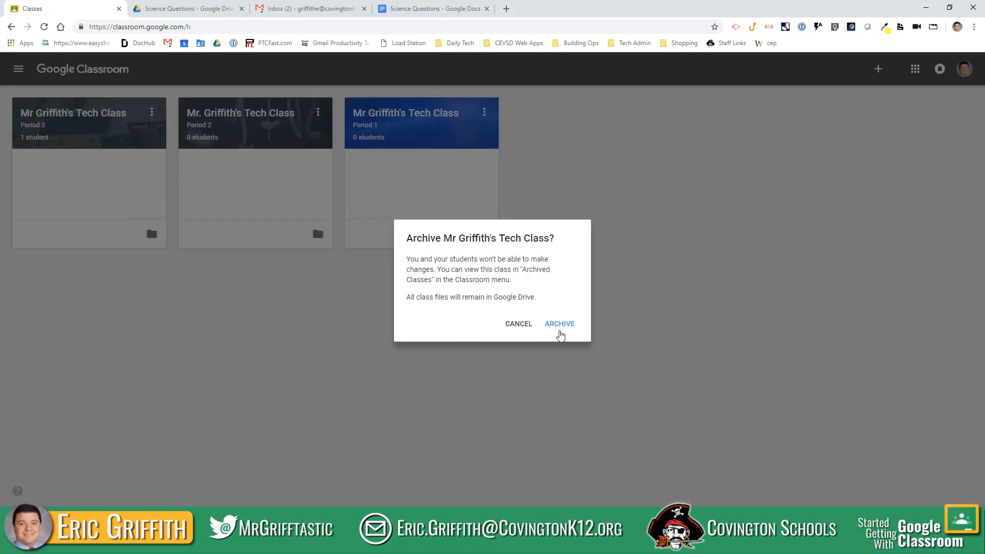
{"action": "left_click", "coordinate": [559, 323]}
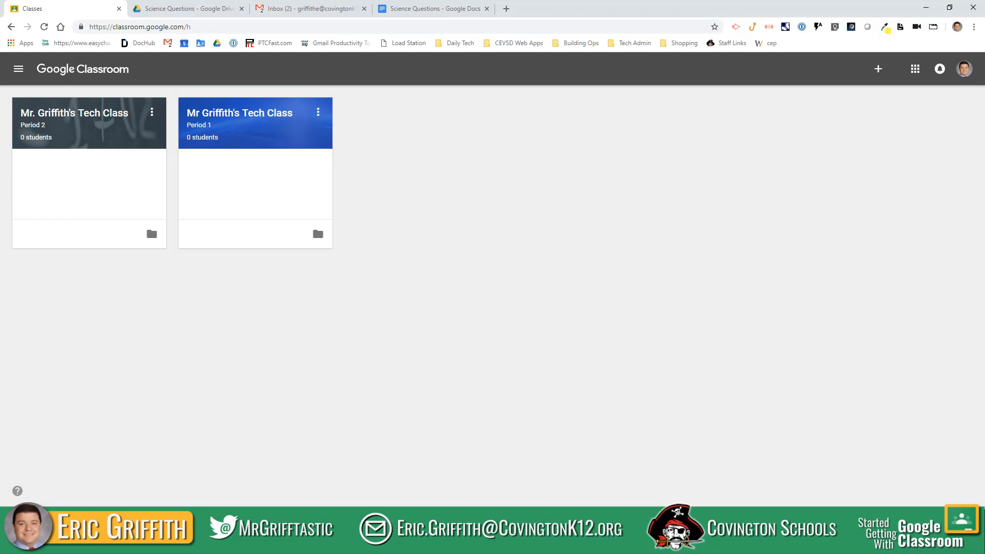
- Bring the student account's browser window into view, check its overview of all classes, and move the window aside again
{"action": "left_click_drag", "start_coordinate": [0, 51], "coordinate": [443, 103]}
{"action": "left_click", "coordinate": [153, 161]}
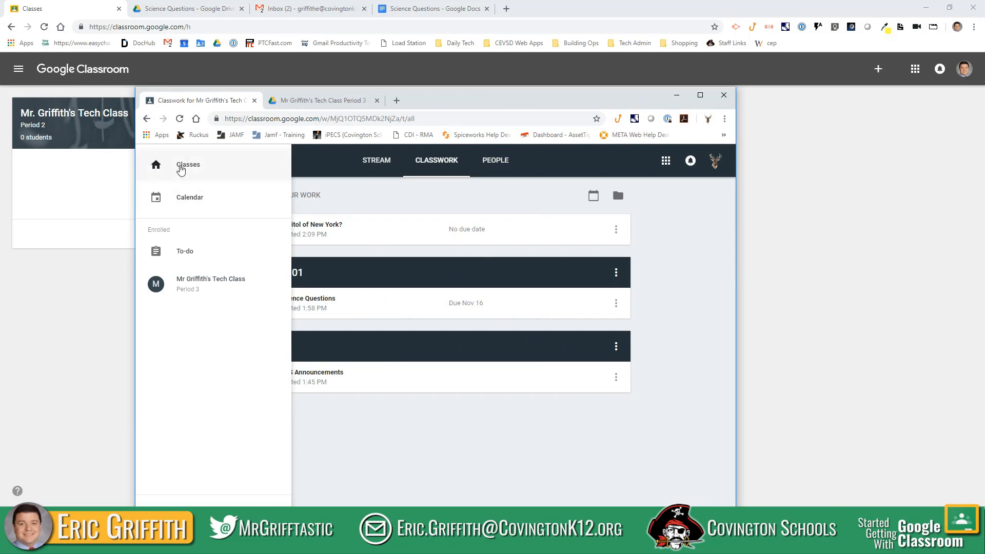
{"action": "left_click", "coordinate": [180, 166]}
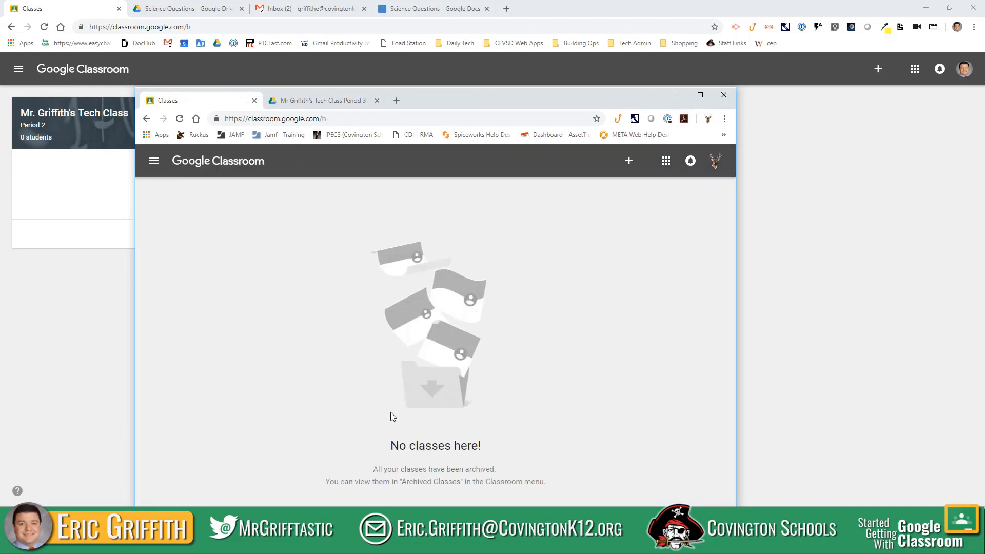
{"action": "left_click_drag", "start_coordinate": [492, 434], "coordinate": [492, 470]}
{"action": "left_click", "coordinate": [537, 451]}
{"action": "left_click_drag", "start_coordinate": [461, 95], "coordinate": [395, 63]}
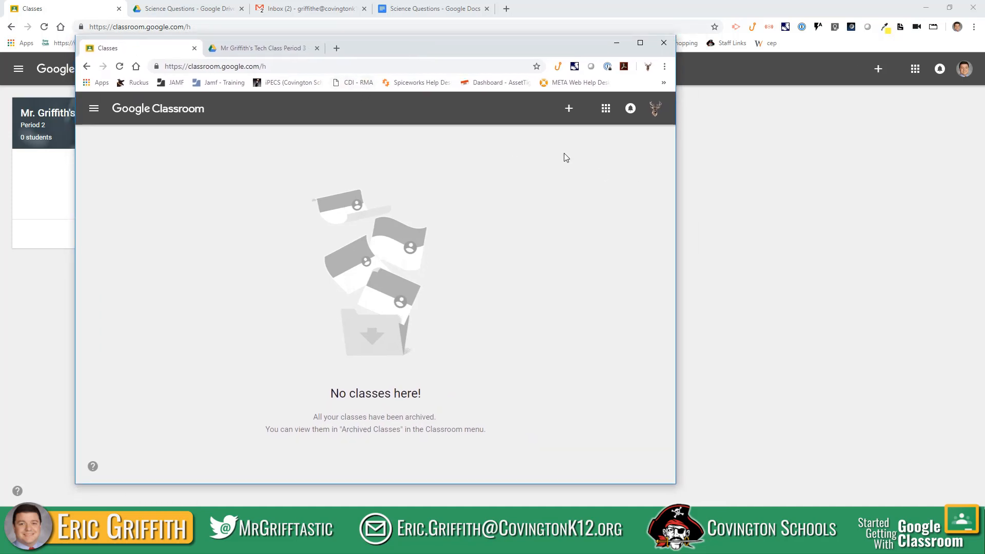
{"action": "left_click_drag", "start_coordinate": [479, 48], "coordinate": [0, 75]}
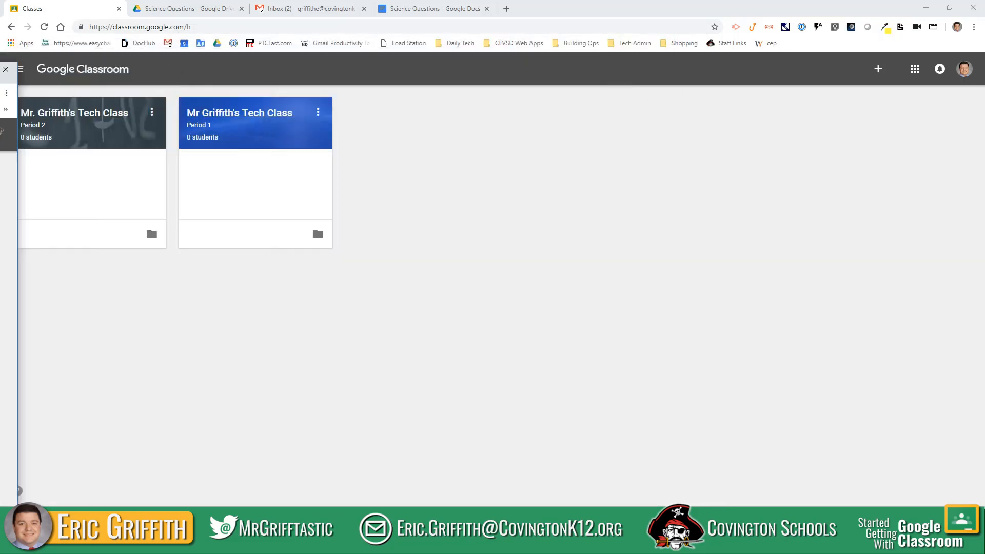
- Copy the archived Period 3 Tech Class as a new class with the section set to Period 4
{"action": "left_click", "coordinate": [20, 69]}
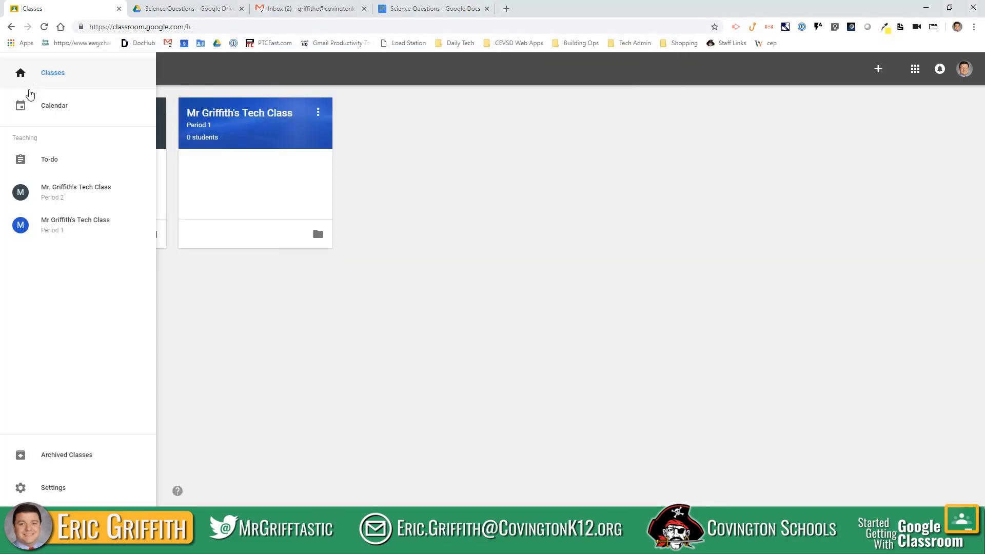
{"action": "left_click", "coordinate": [79, 466]}
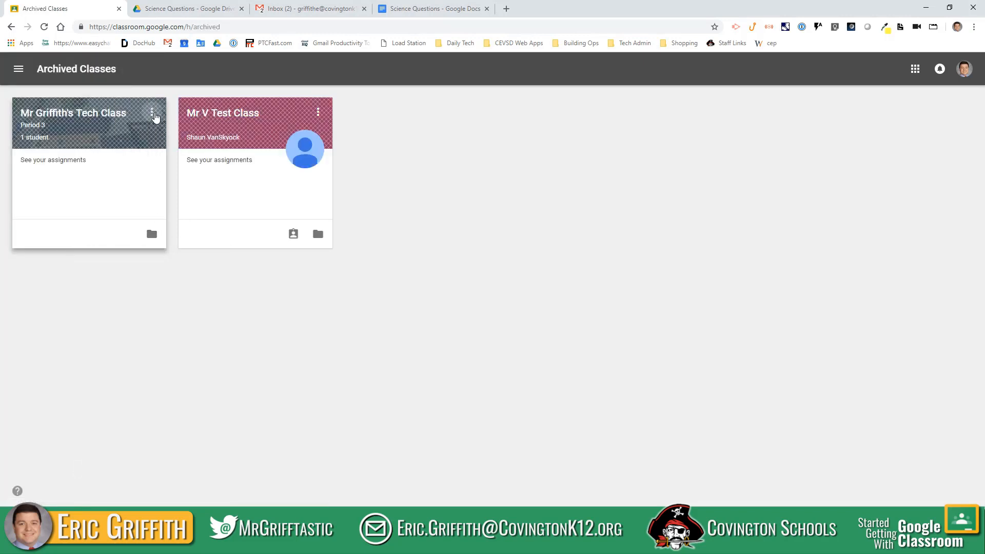
{"action": "left_click", "coordinate": [153, 114]}
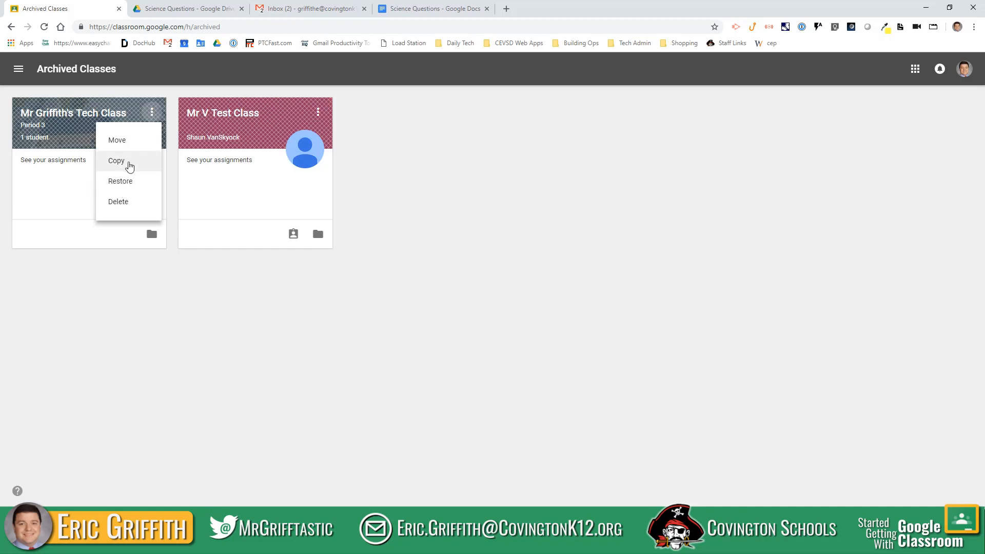
{"action": "left_click", "coordinate": [129, 164]}
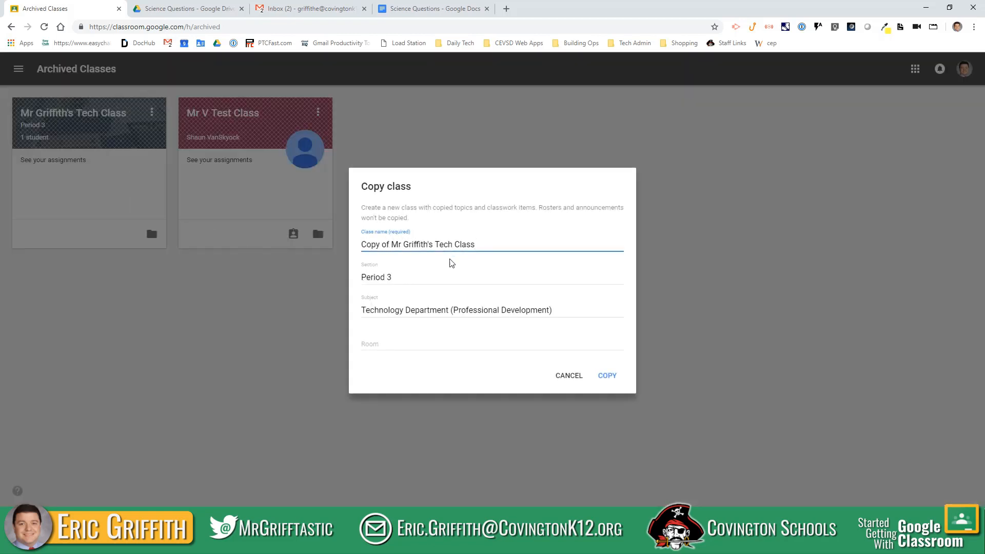
{"action": "left_click", "coordinate": [394, 278]}
{"action": "key", "text": "BackSpace"}
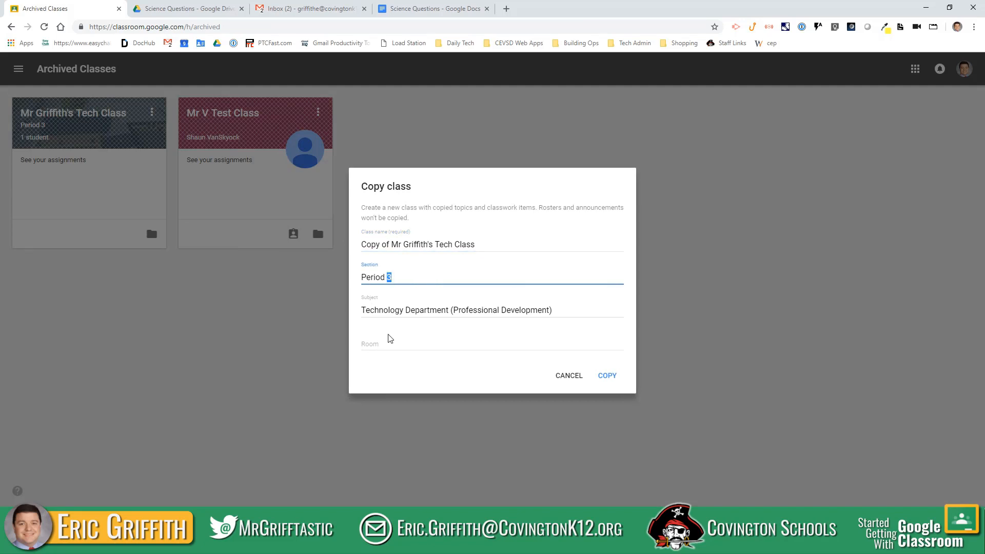
{"action": "type", "text": "4"}
{"action": "left_click", "coordinate": [609, 376]}
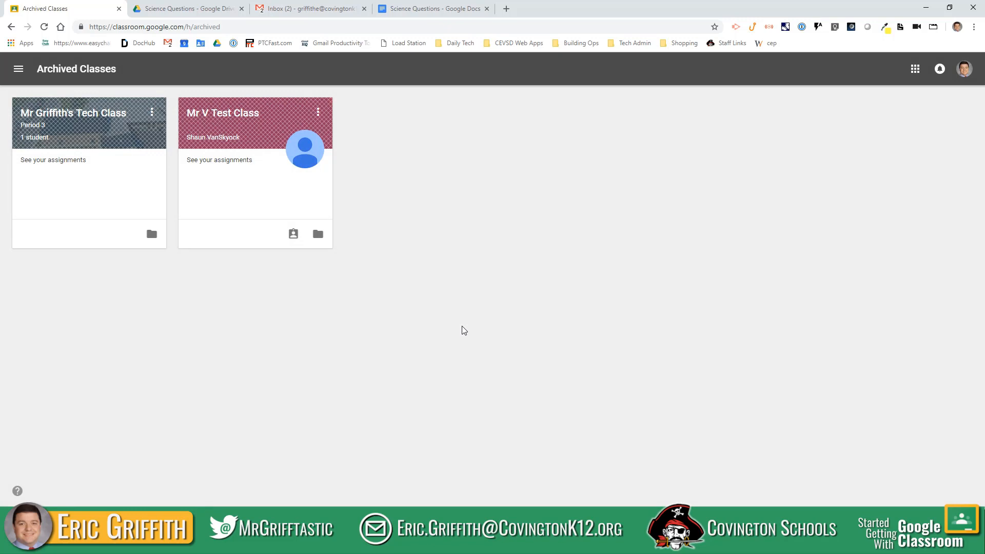
- Return to the overview of all classes, reload it, and open the classwork of the copied Period 4 class
{"action": "left_click", "coordinate": [18, 69]}
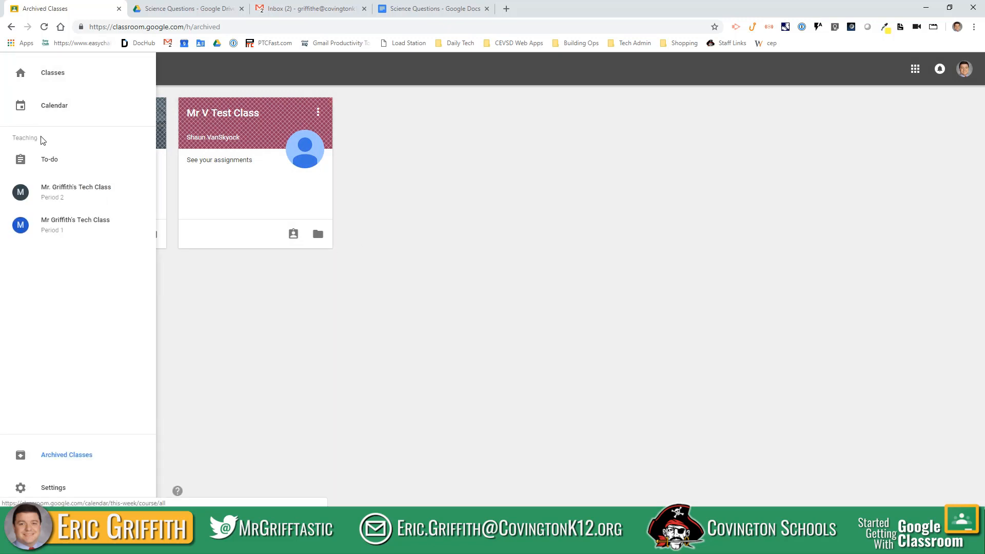
{"action": "left_click", "coordinate": [59, 78]}
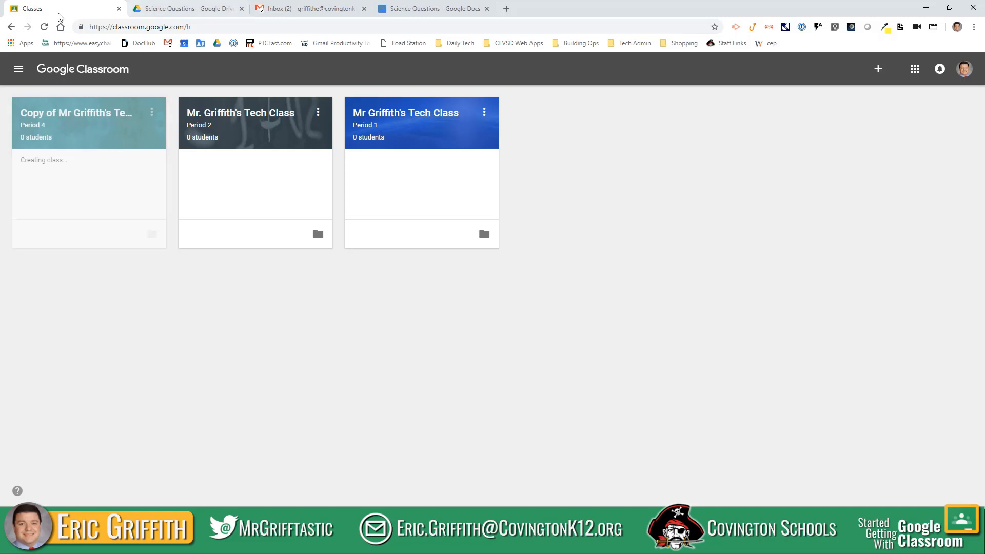
{"action": "left_click", "coordinate": [44, 29]}
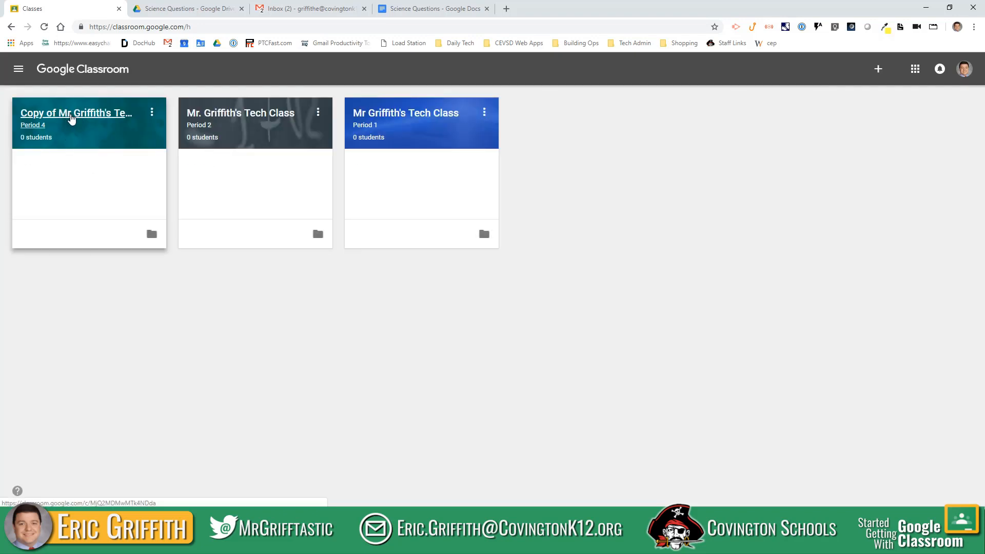
{"action": "left_click", "coordinate": [69, 120]}
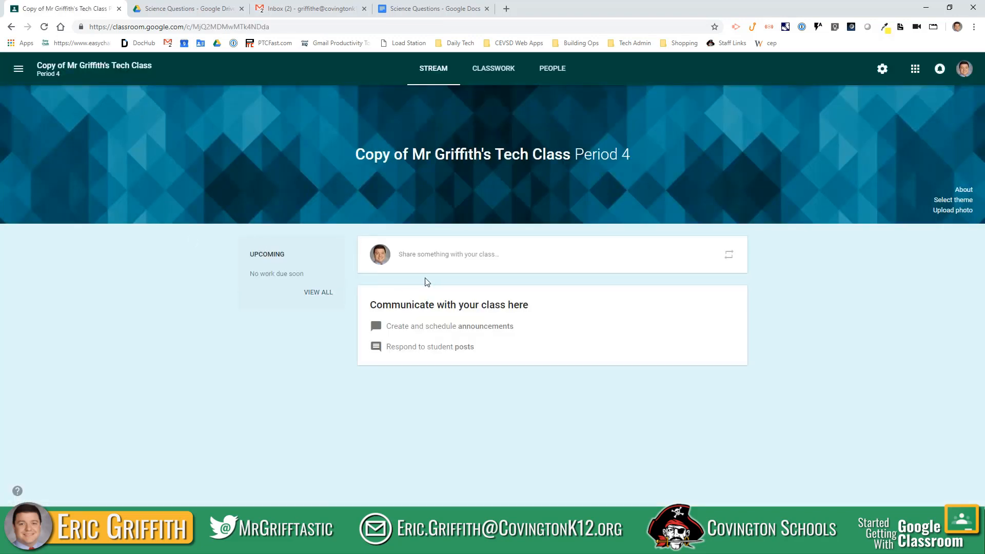
{"action": "left_click", "coordinate": [493, 77]}
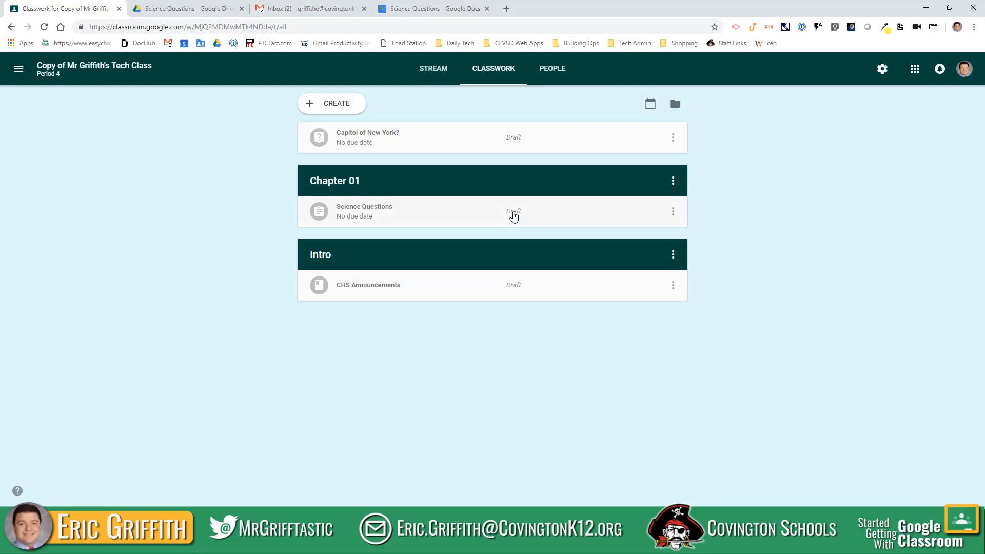
- View the draft question "Capitol of New York?" in its editor, close it without posting, and check the draft's edit and delete options
{"action": "left_click", "coordinate": [501, 139]}
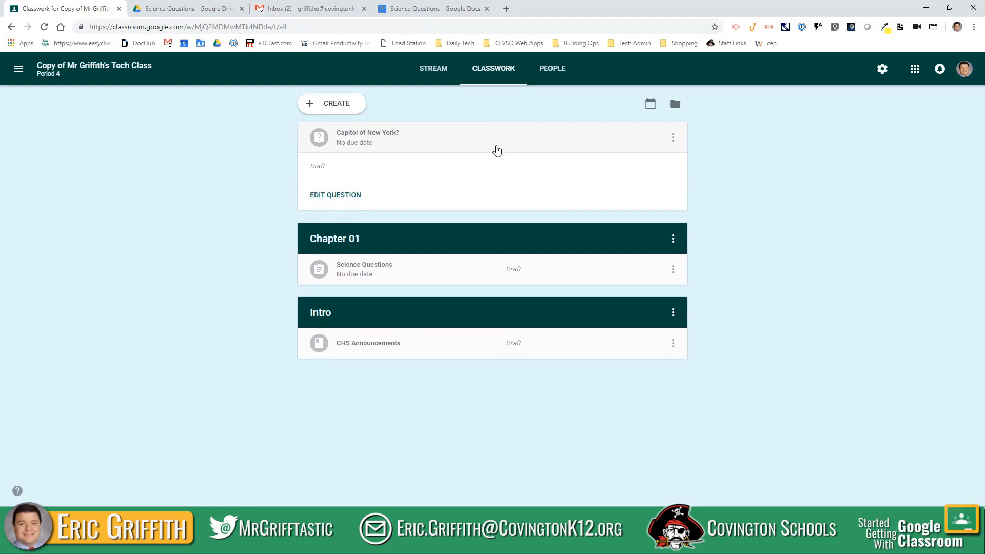
{"action": "left_click", "coordinate": [331, 196]}
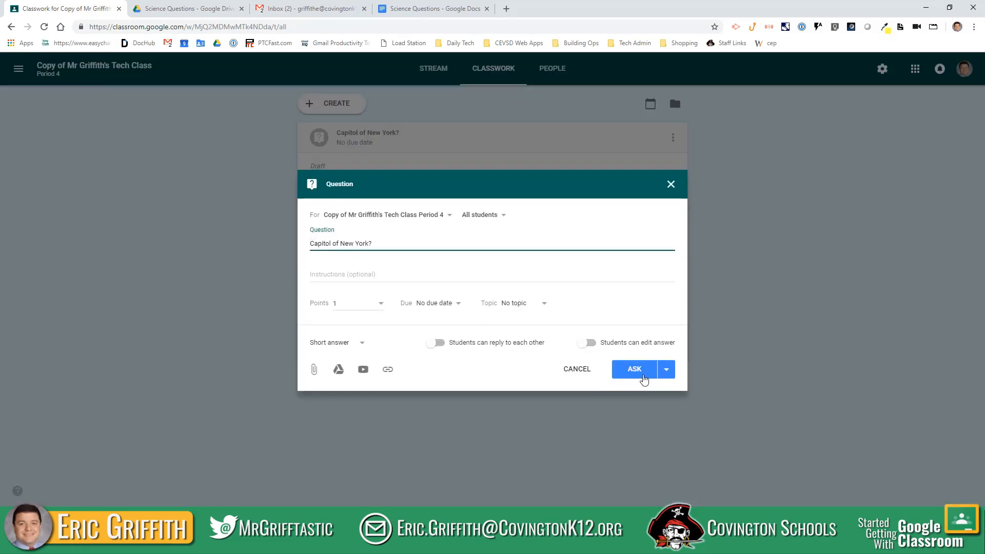
{"action": "left_click", "coordinate": [668, 193]}
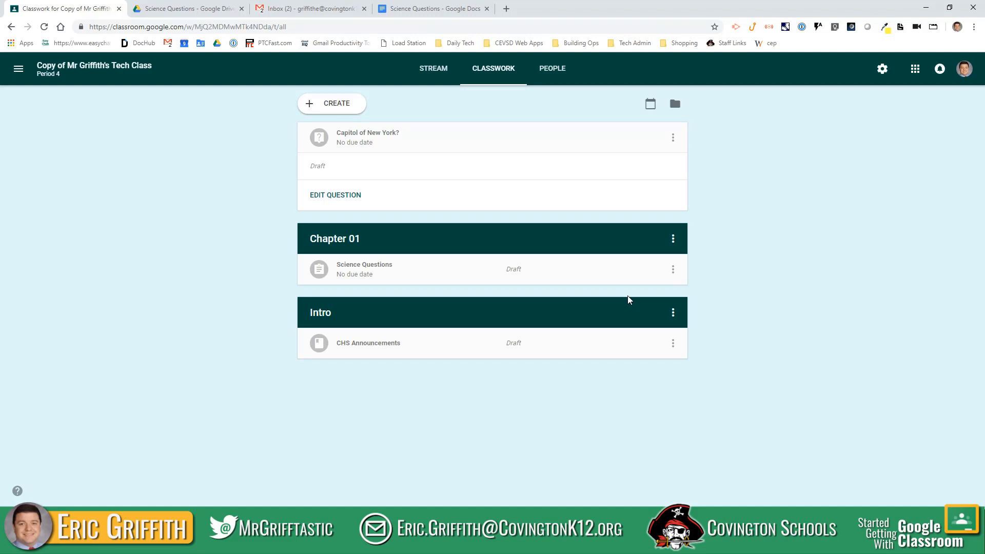
{"action": "left_click", "coordinate": [673, 138]}
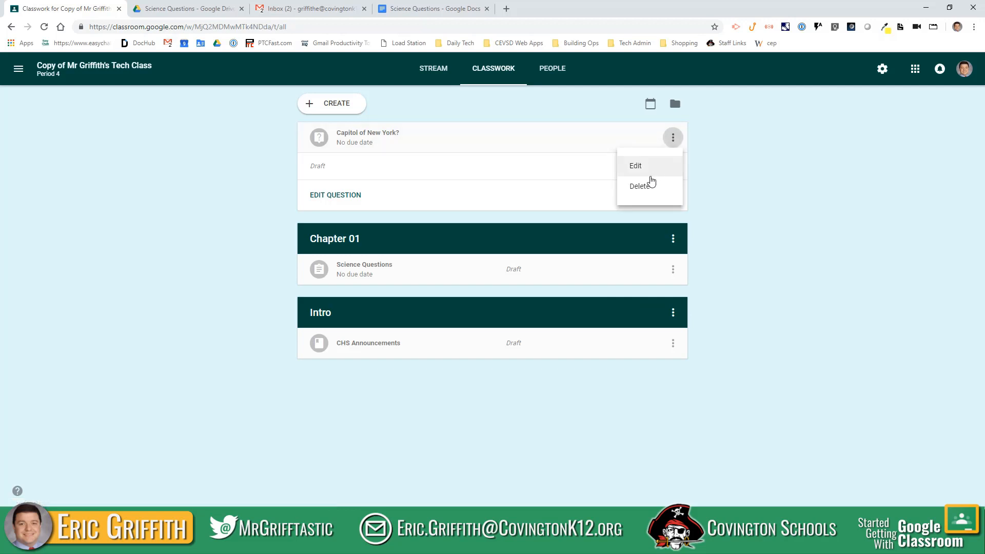
{"action": "left_click", "coordinate": [213, 285]}
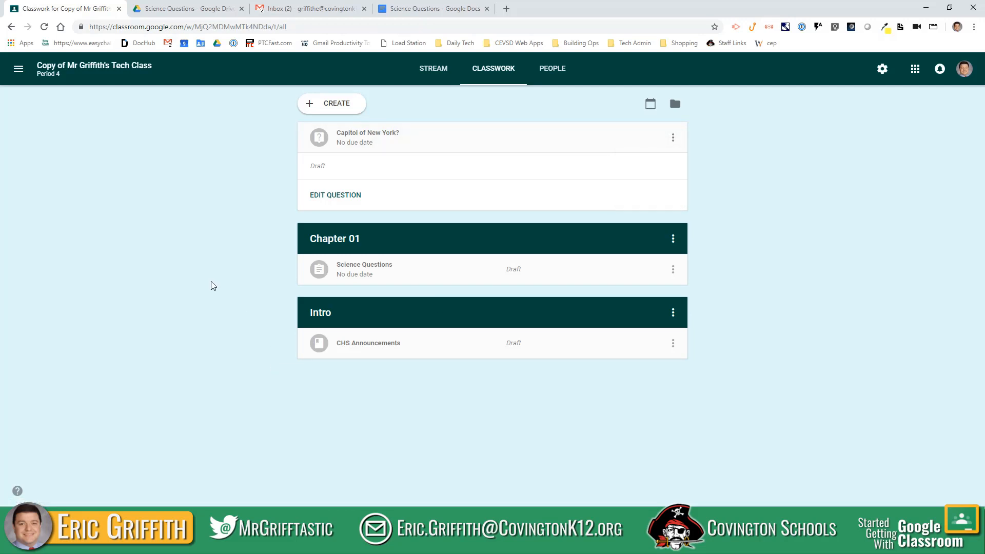